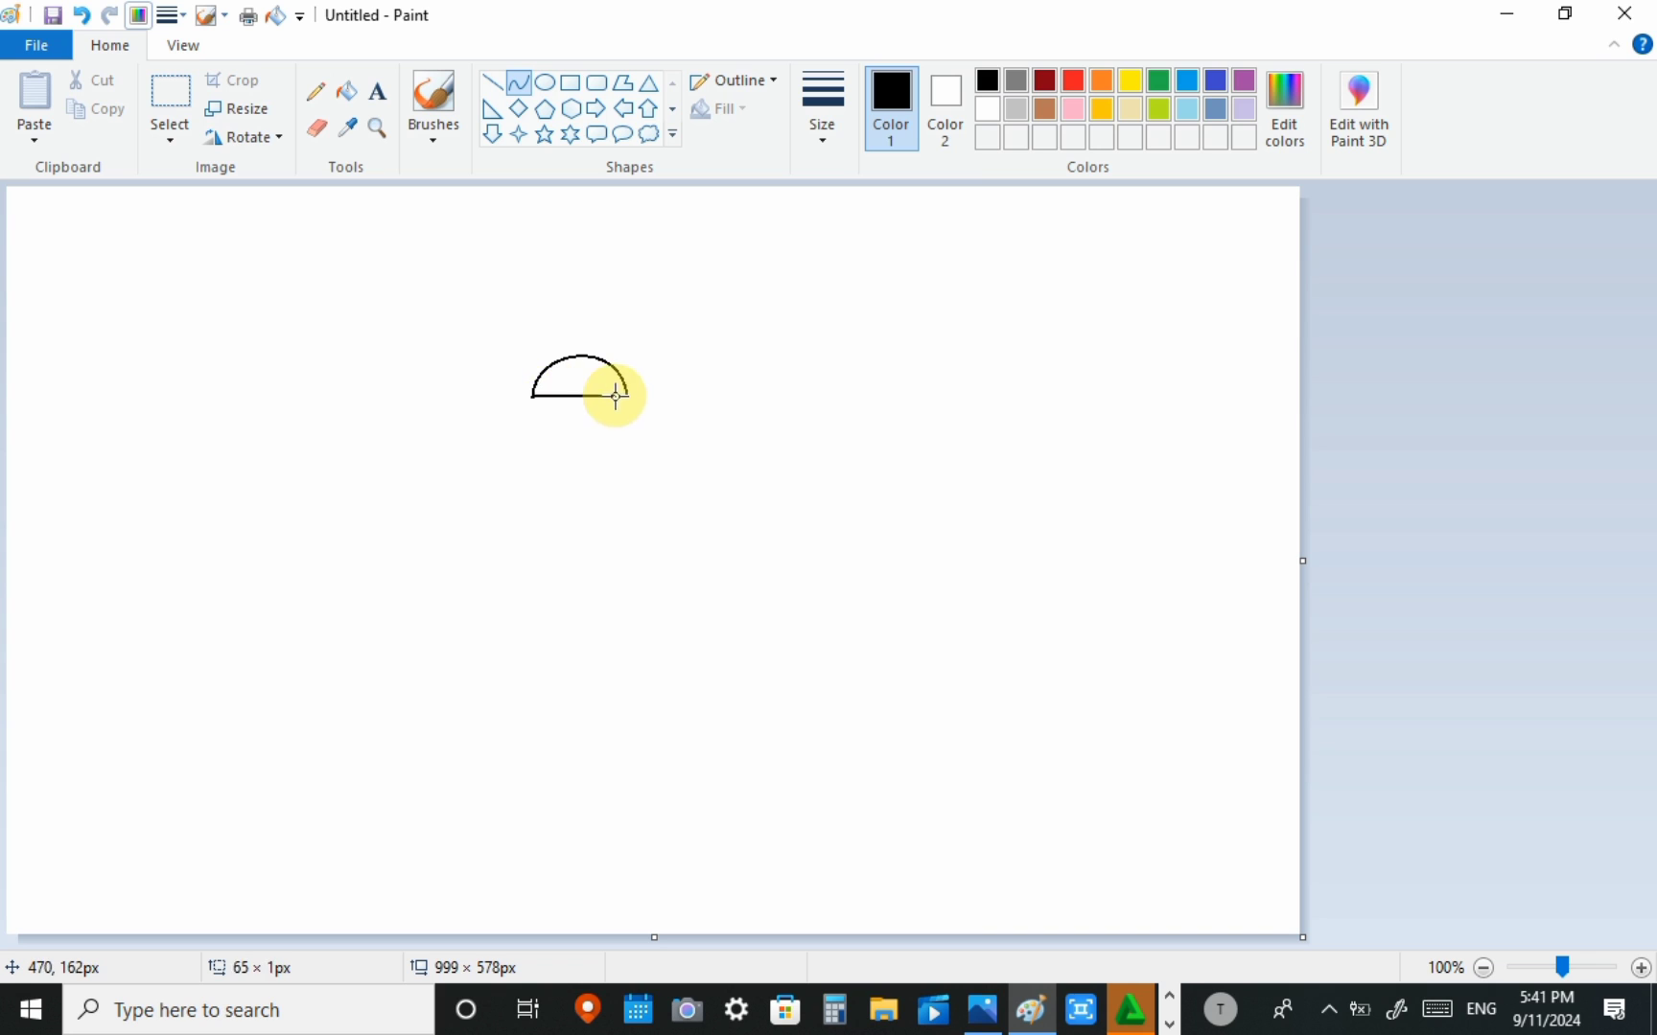
Step: Bend the straight base of the domed cap into a shallow downward curve
click(525, 409)
click(632, 411)
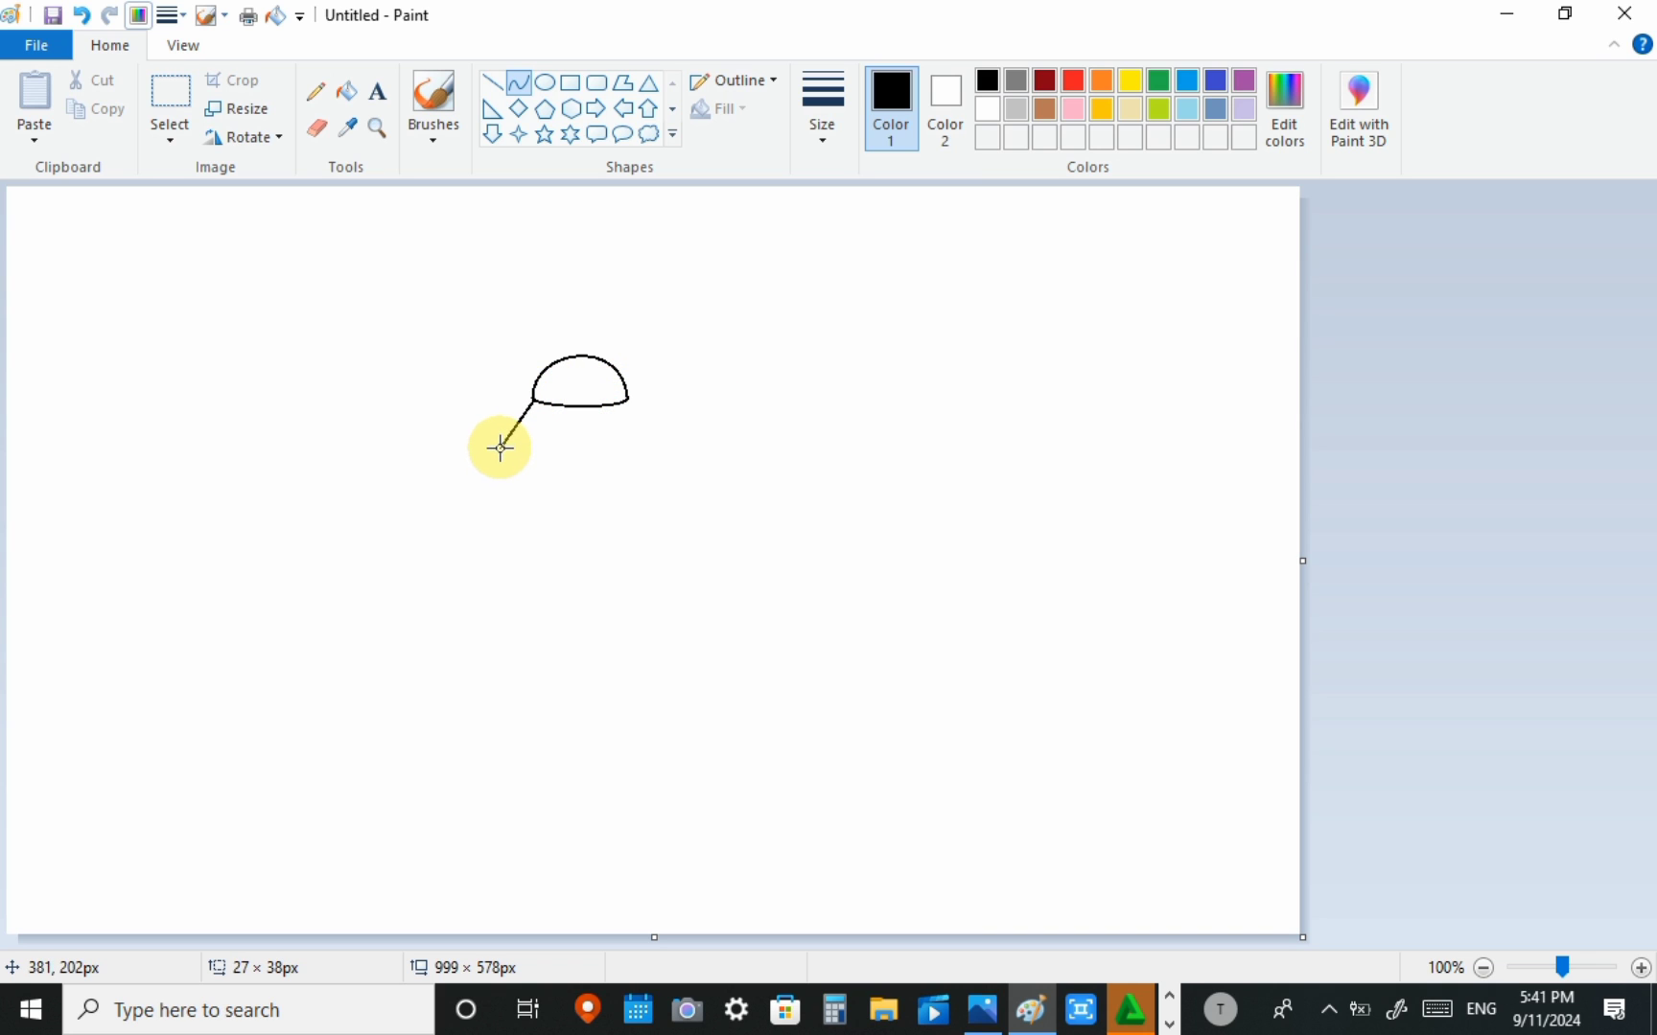
click(509, 410)
click(502, 434)
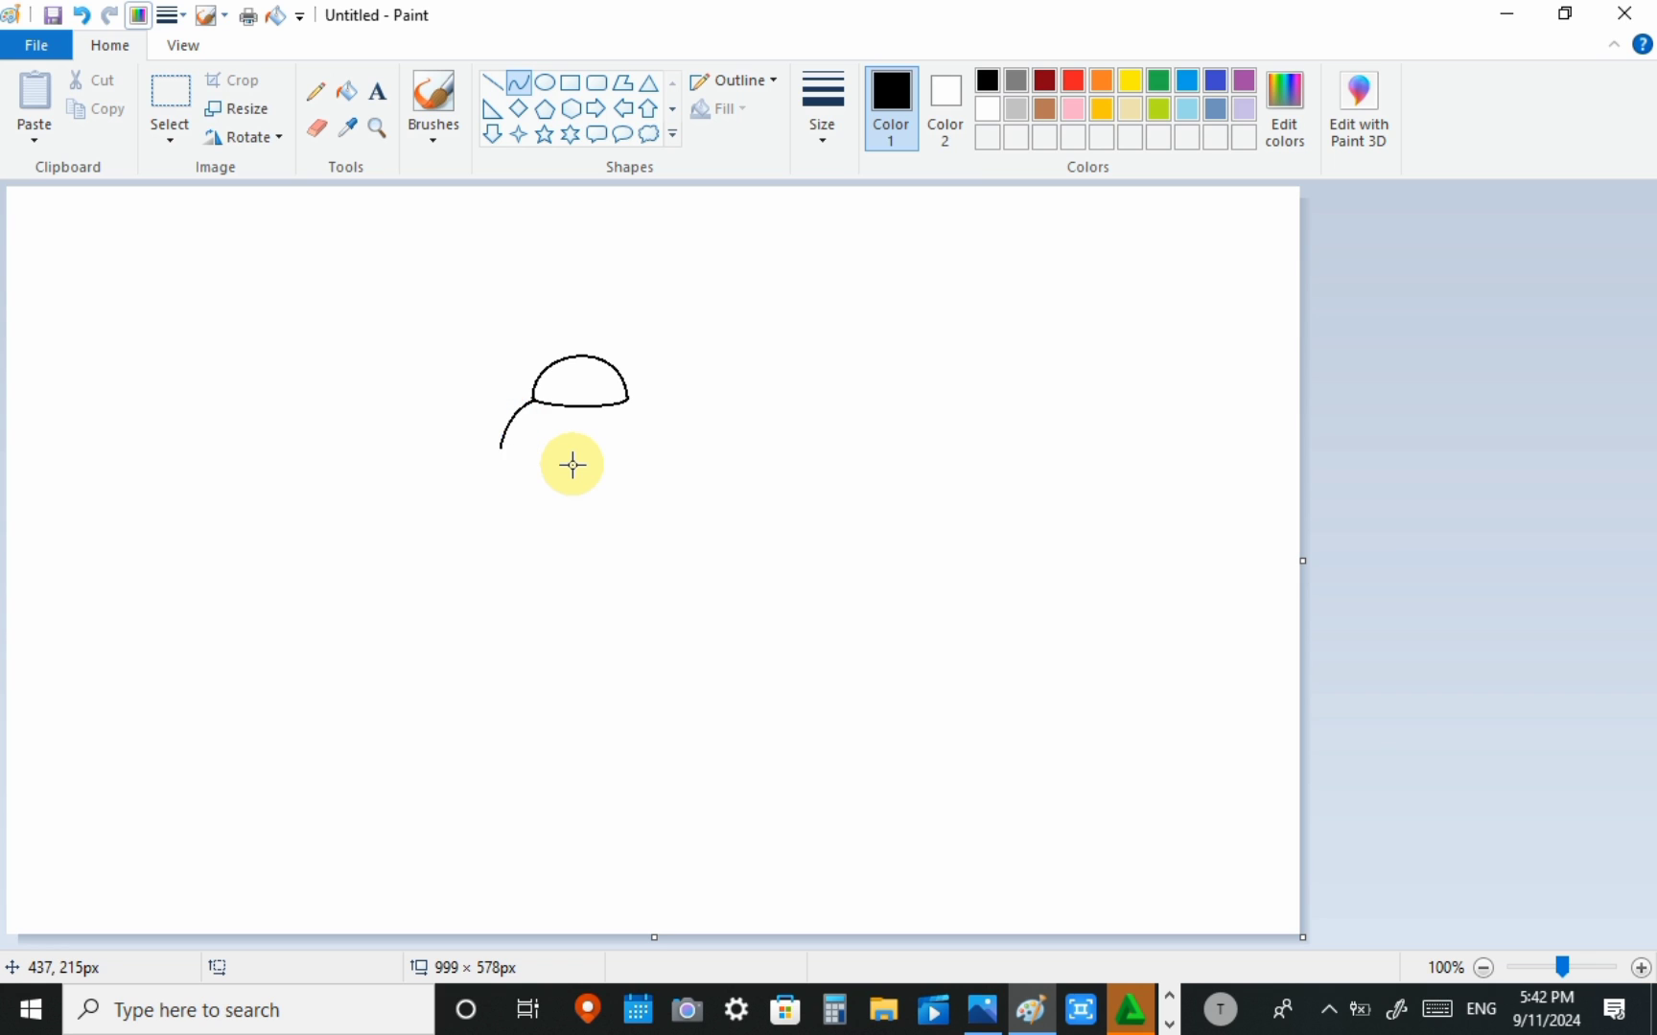
key(ctrl+z)
click(1331, 1009)
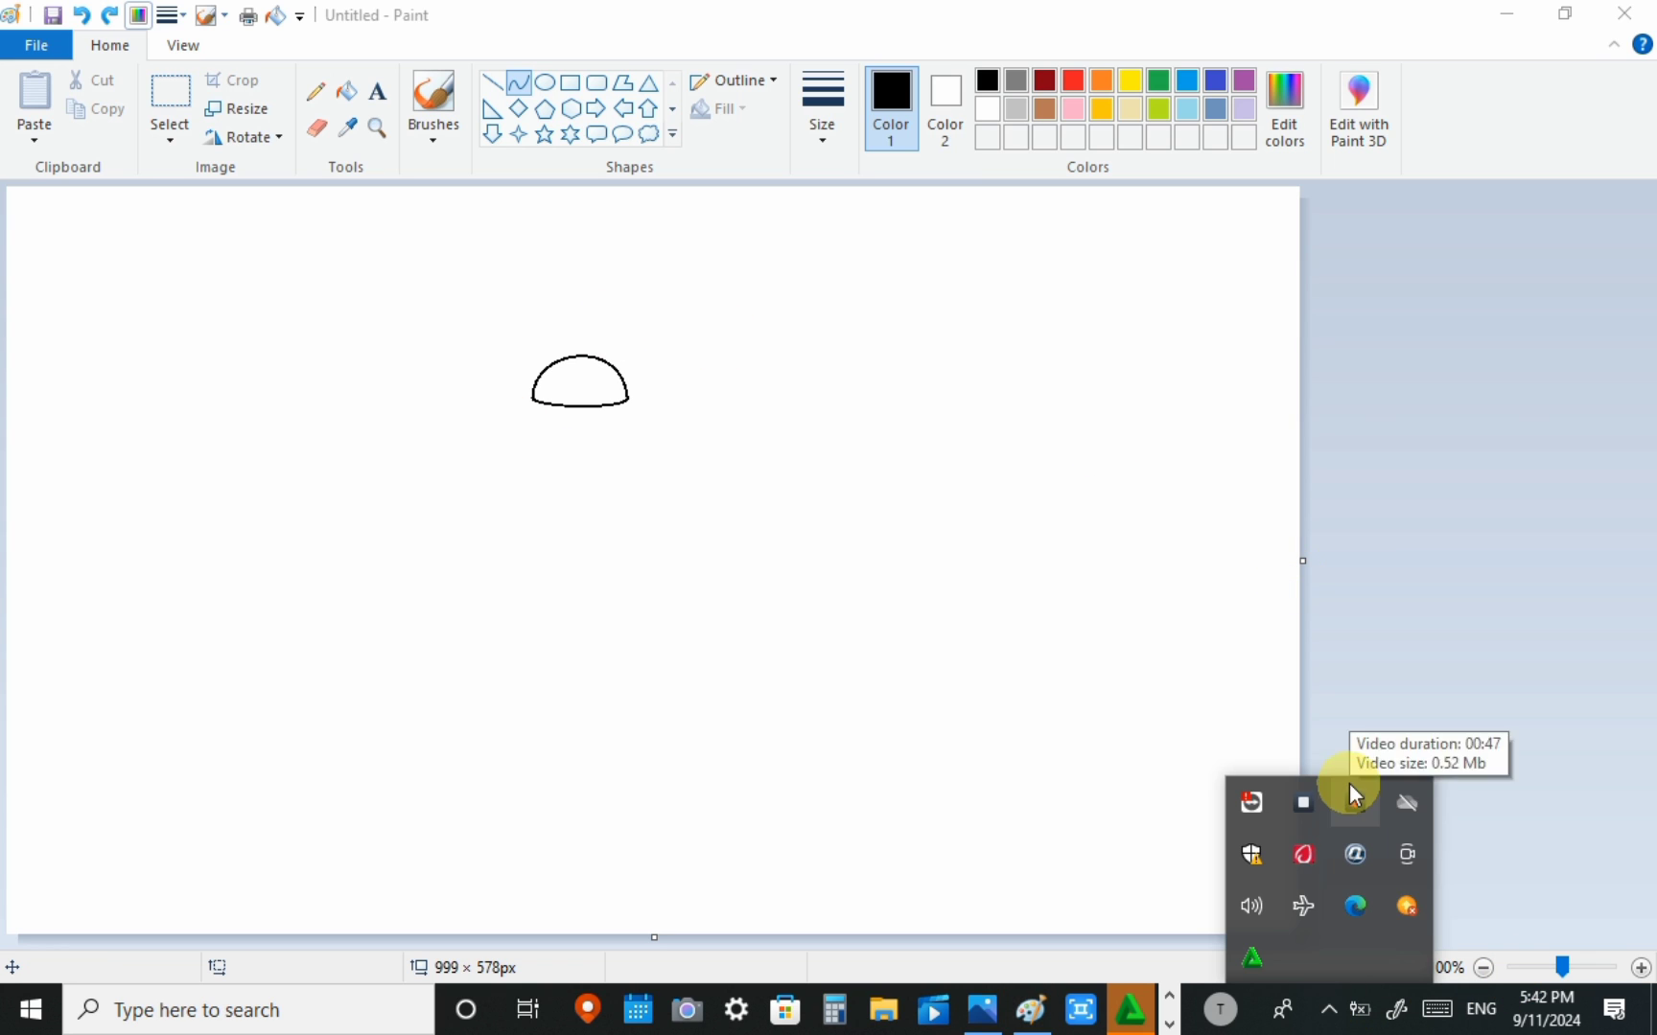
click(1483, 665)
Step: Draw a beaded headband of two rows of small loops along the cap's lower edge with the Pencil
click(316, 91)
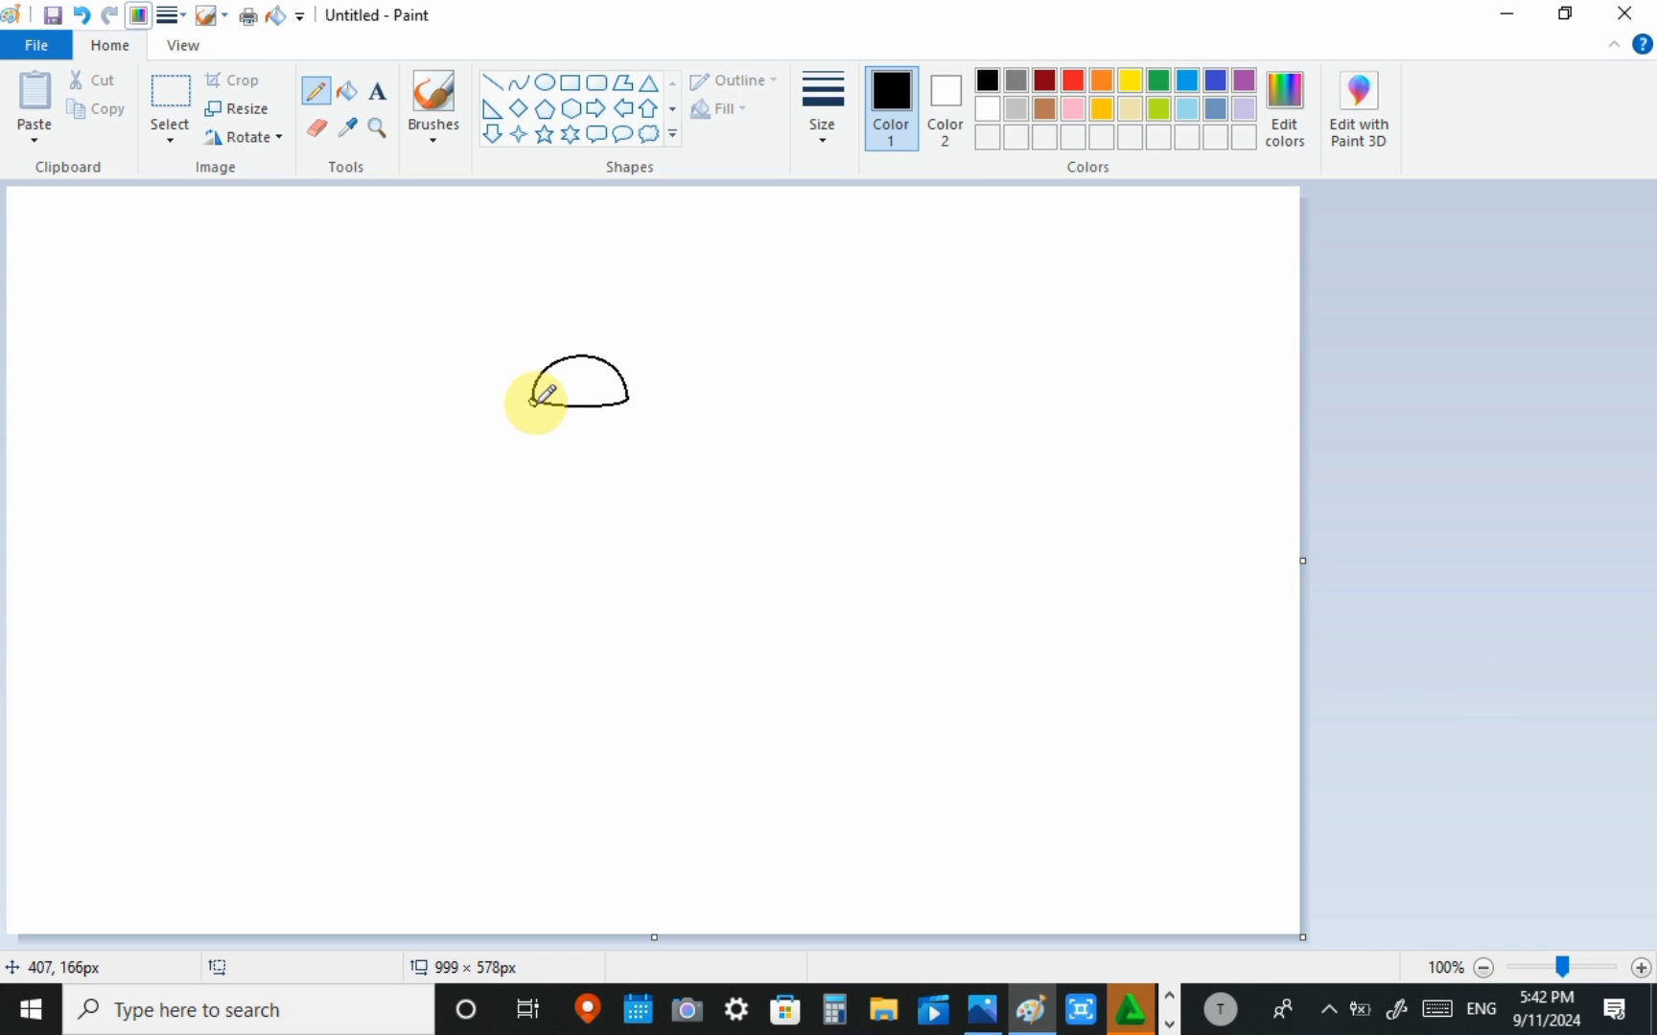
click(821, 134)
click(842, 242)
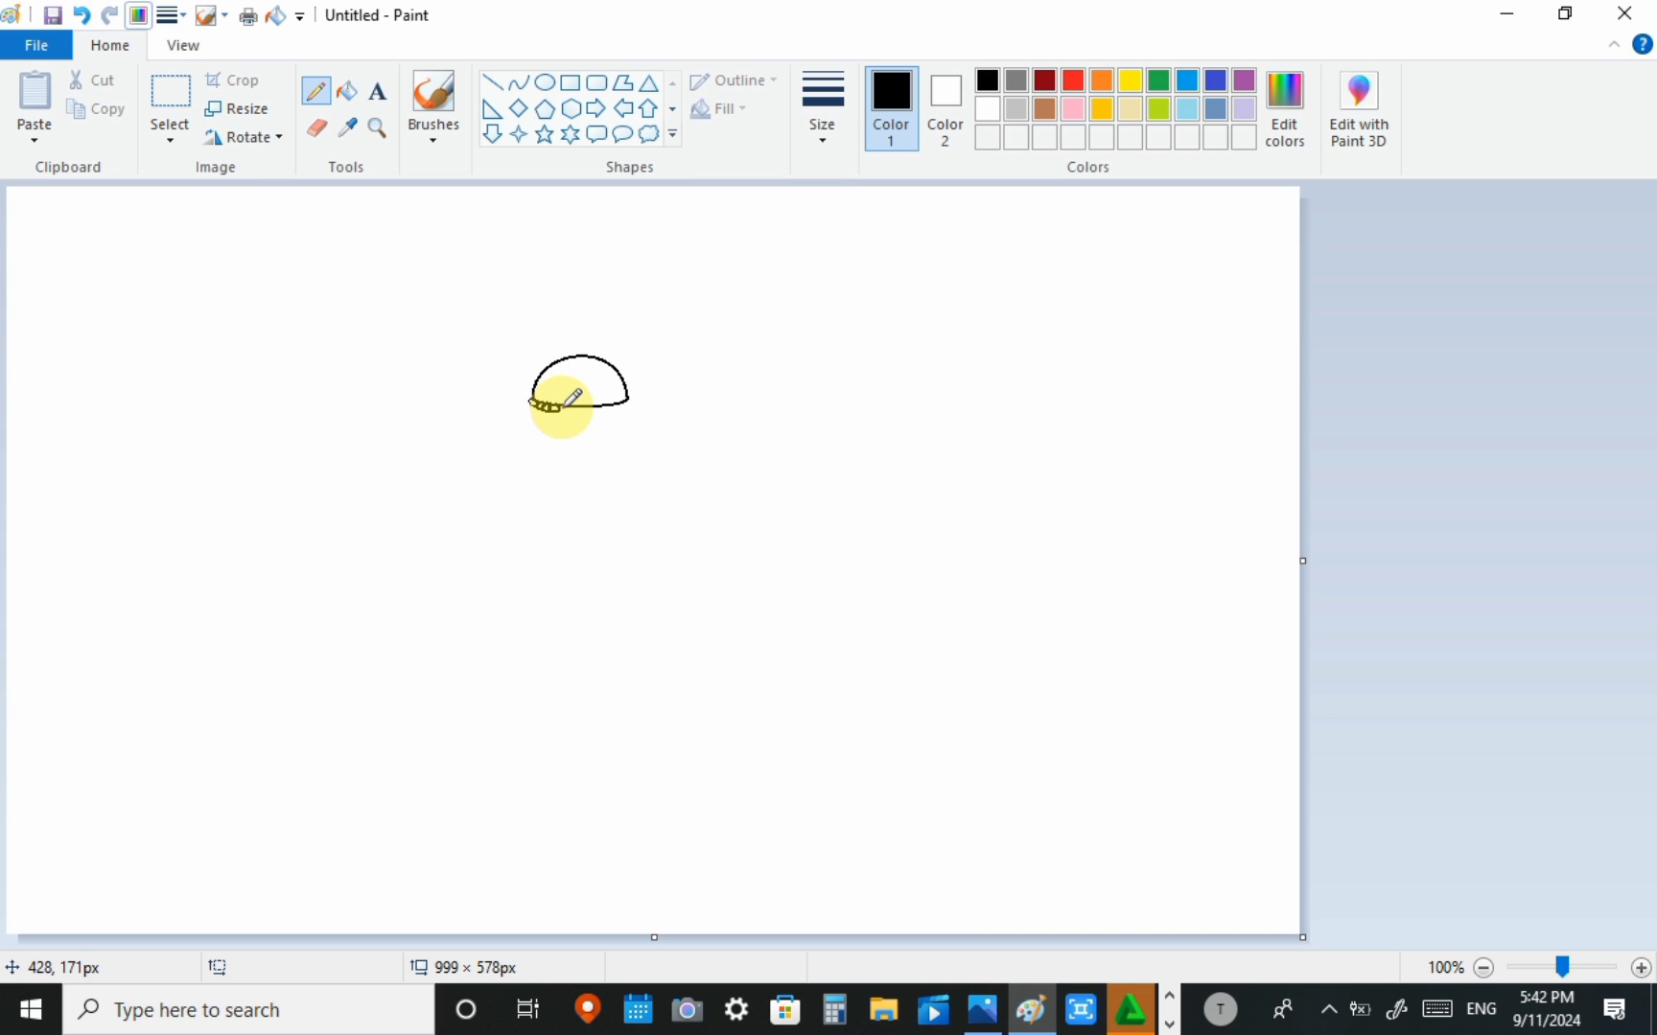
drag(596, 411, 623, 408)
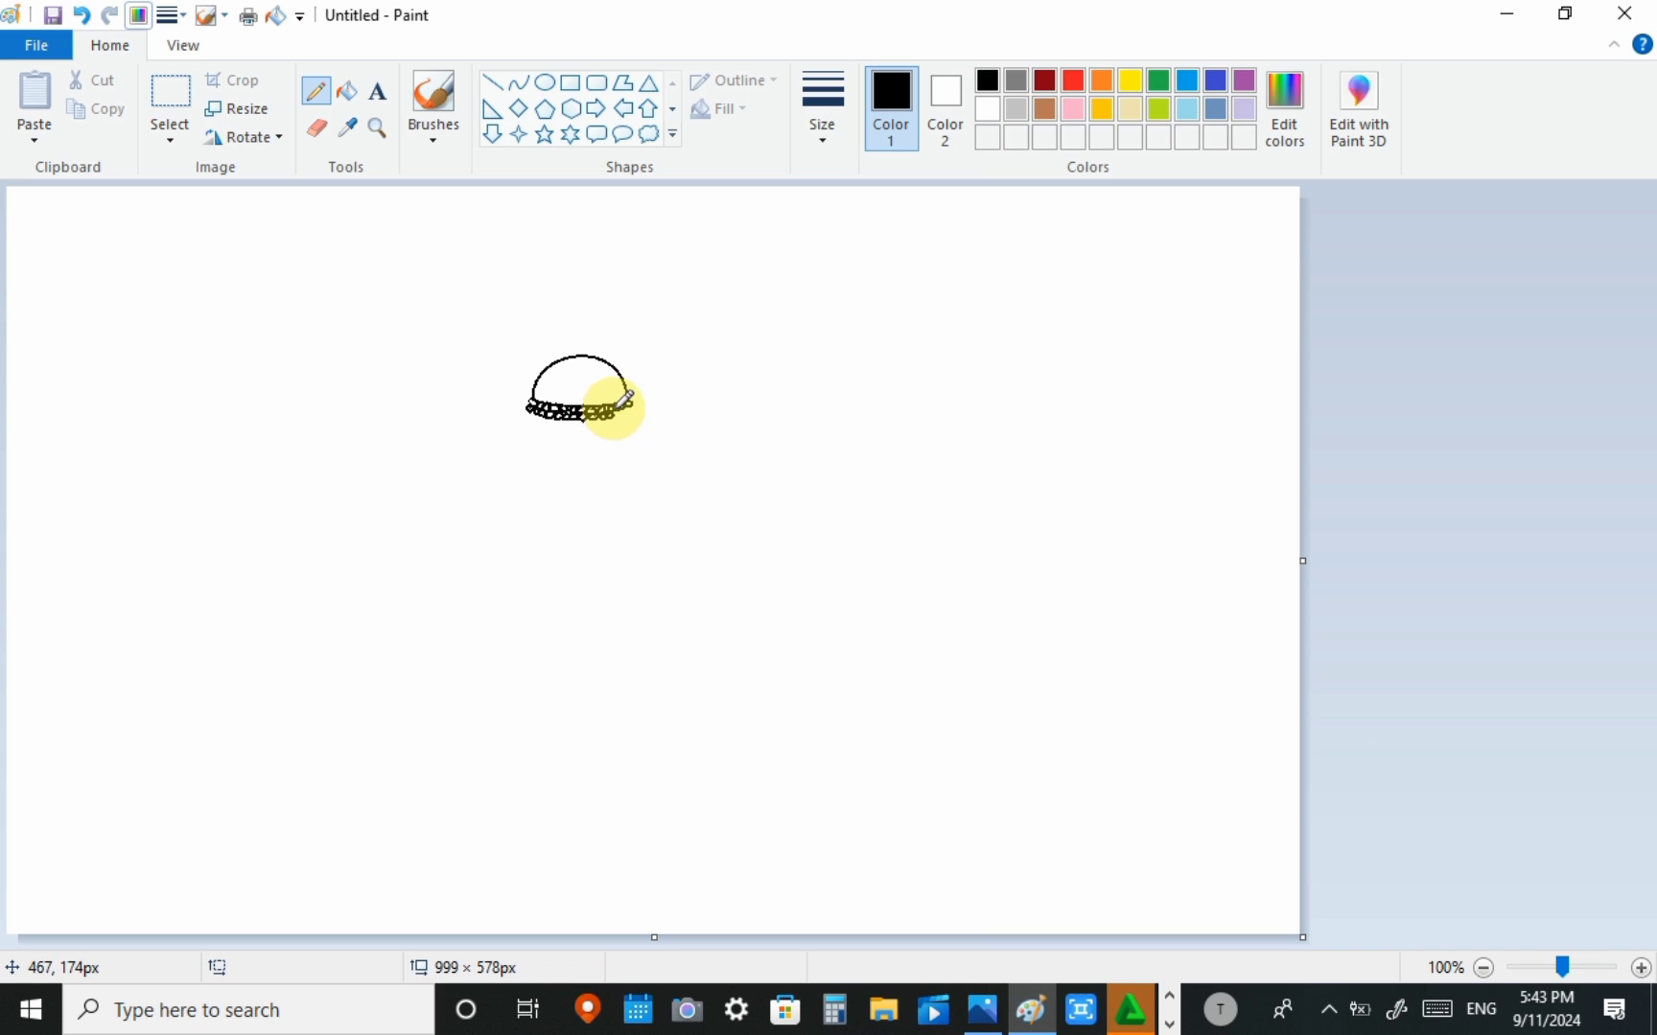
Step: Draw a long wavy hair outline flowing down and outward from each end of the headband
drag(628, 406, 723, 606)
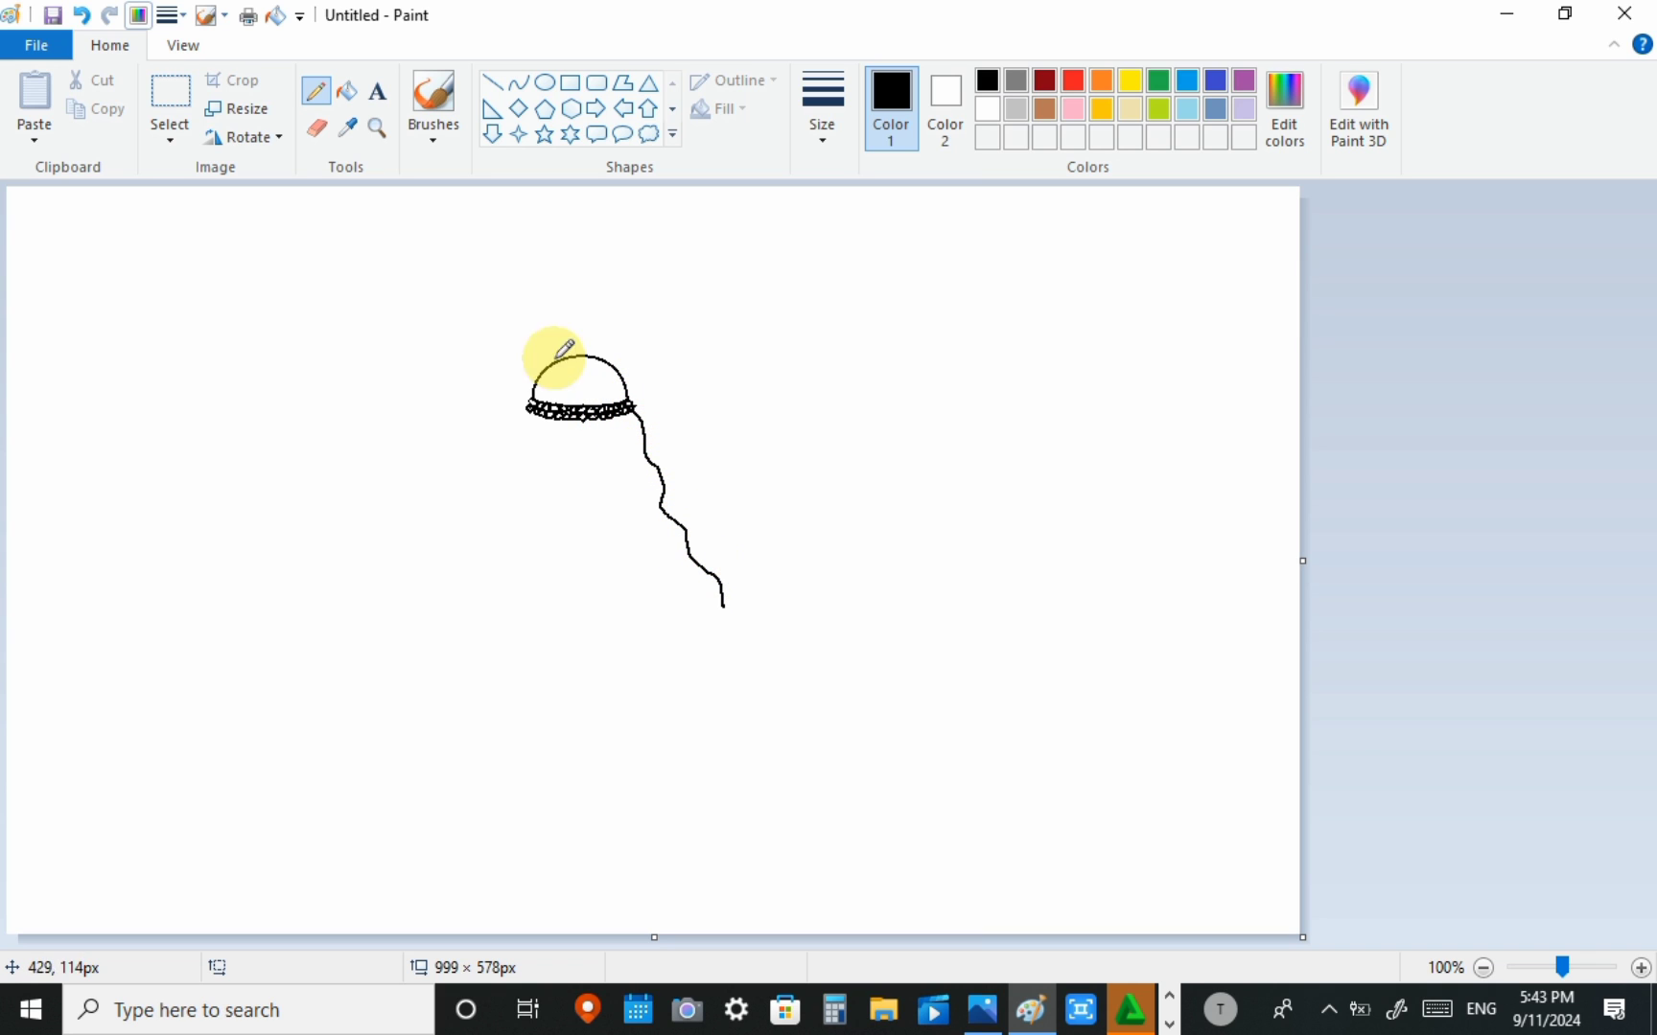
drag(524, 411, 451, 622)
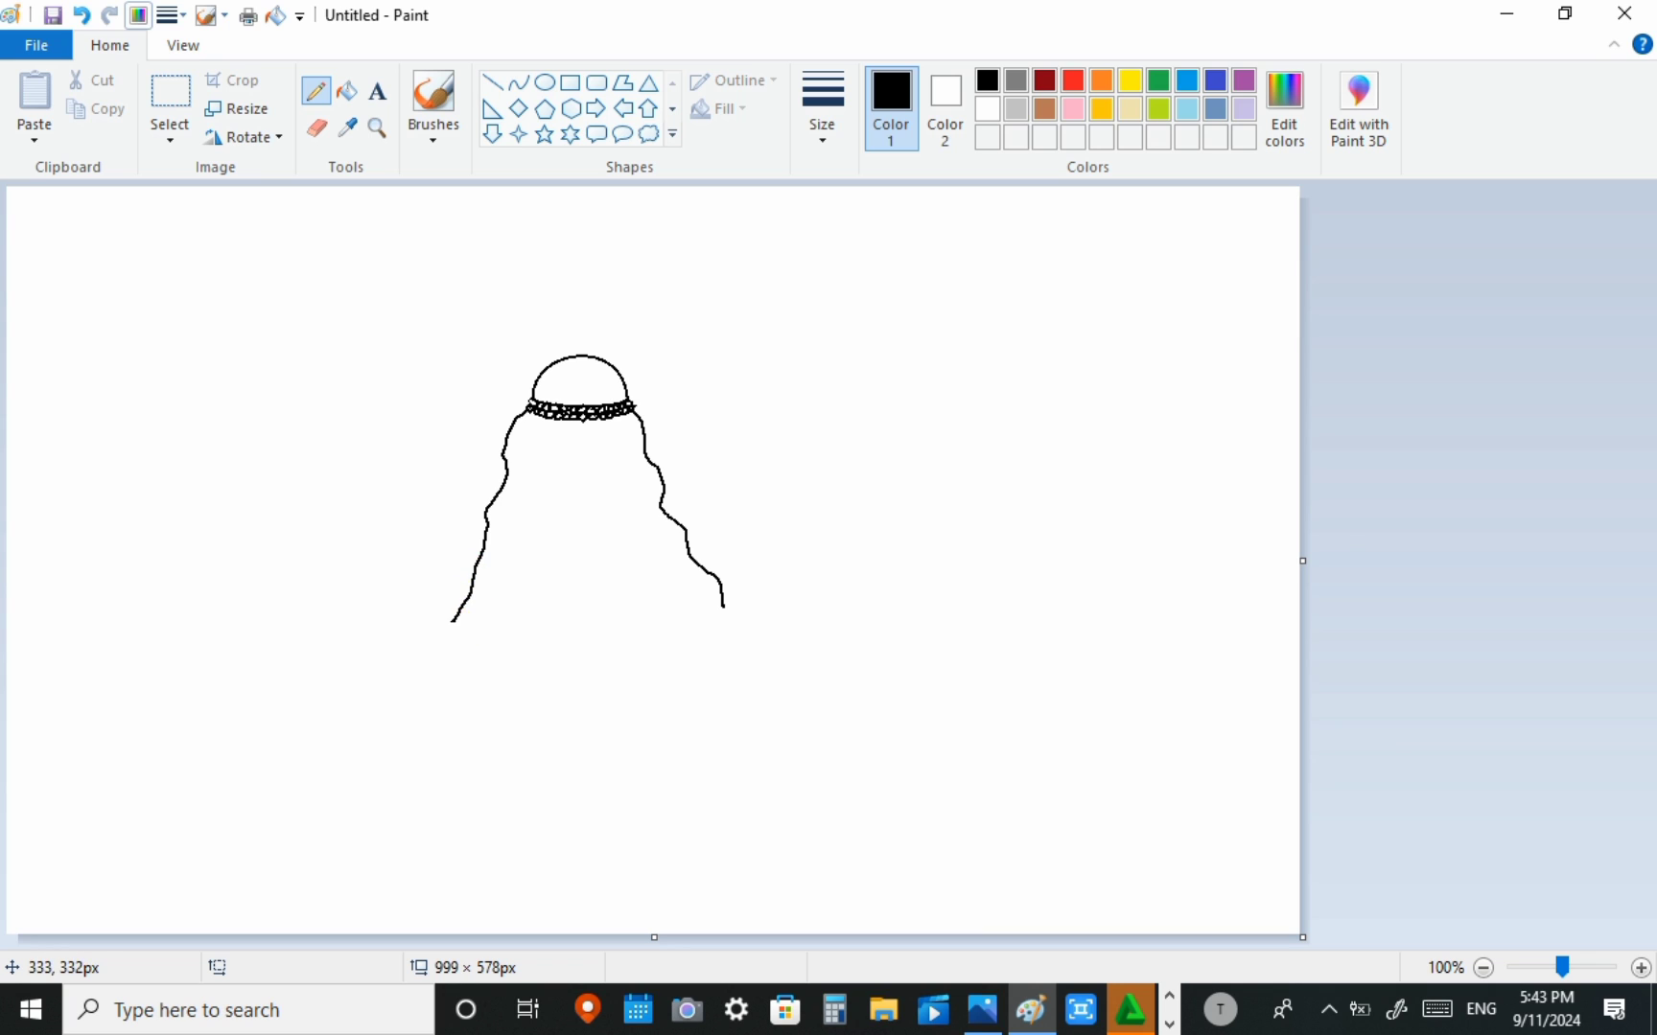
Step: Draw the left part of the inner hairline with the Curve tool, from the temple up to the middle of the forehead
click(528, 510)
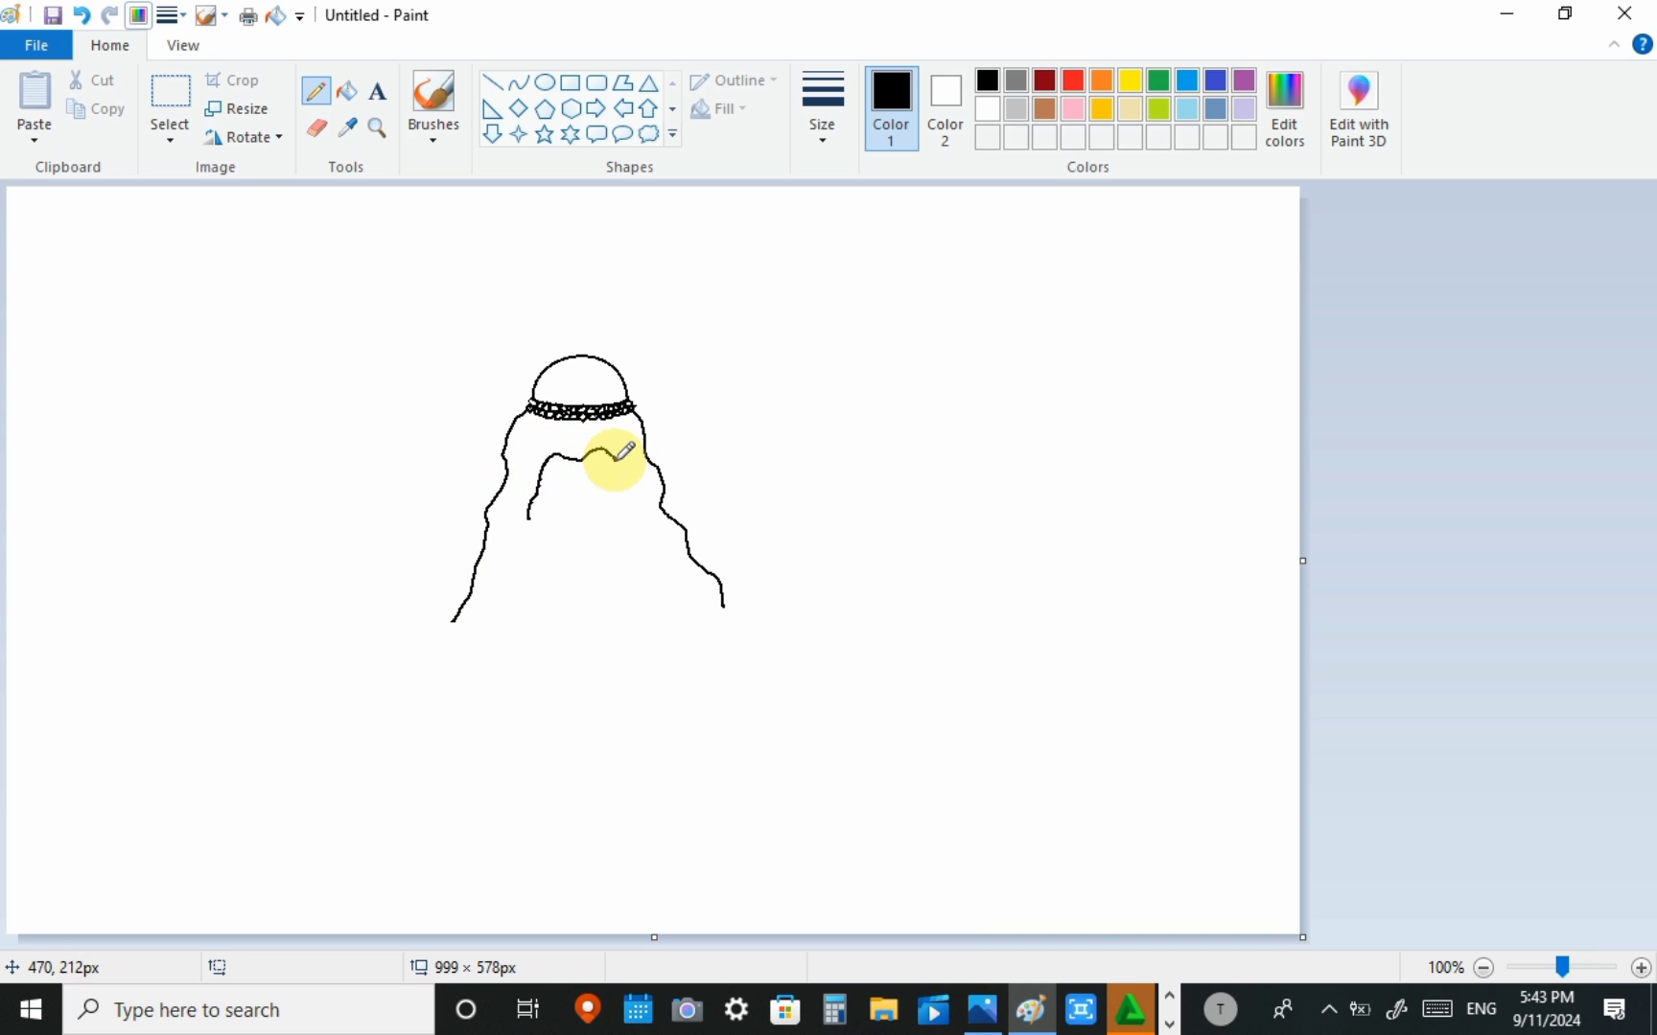
drag(617, 458, 620, 484)
click(518, 83)
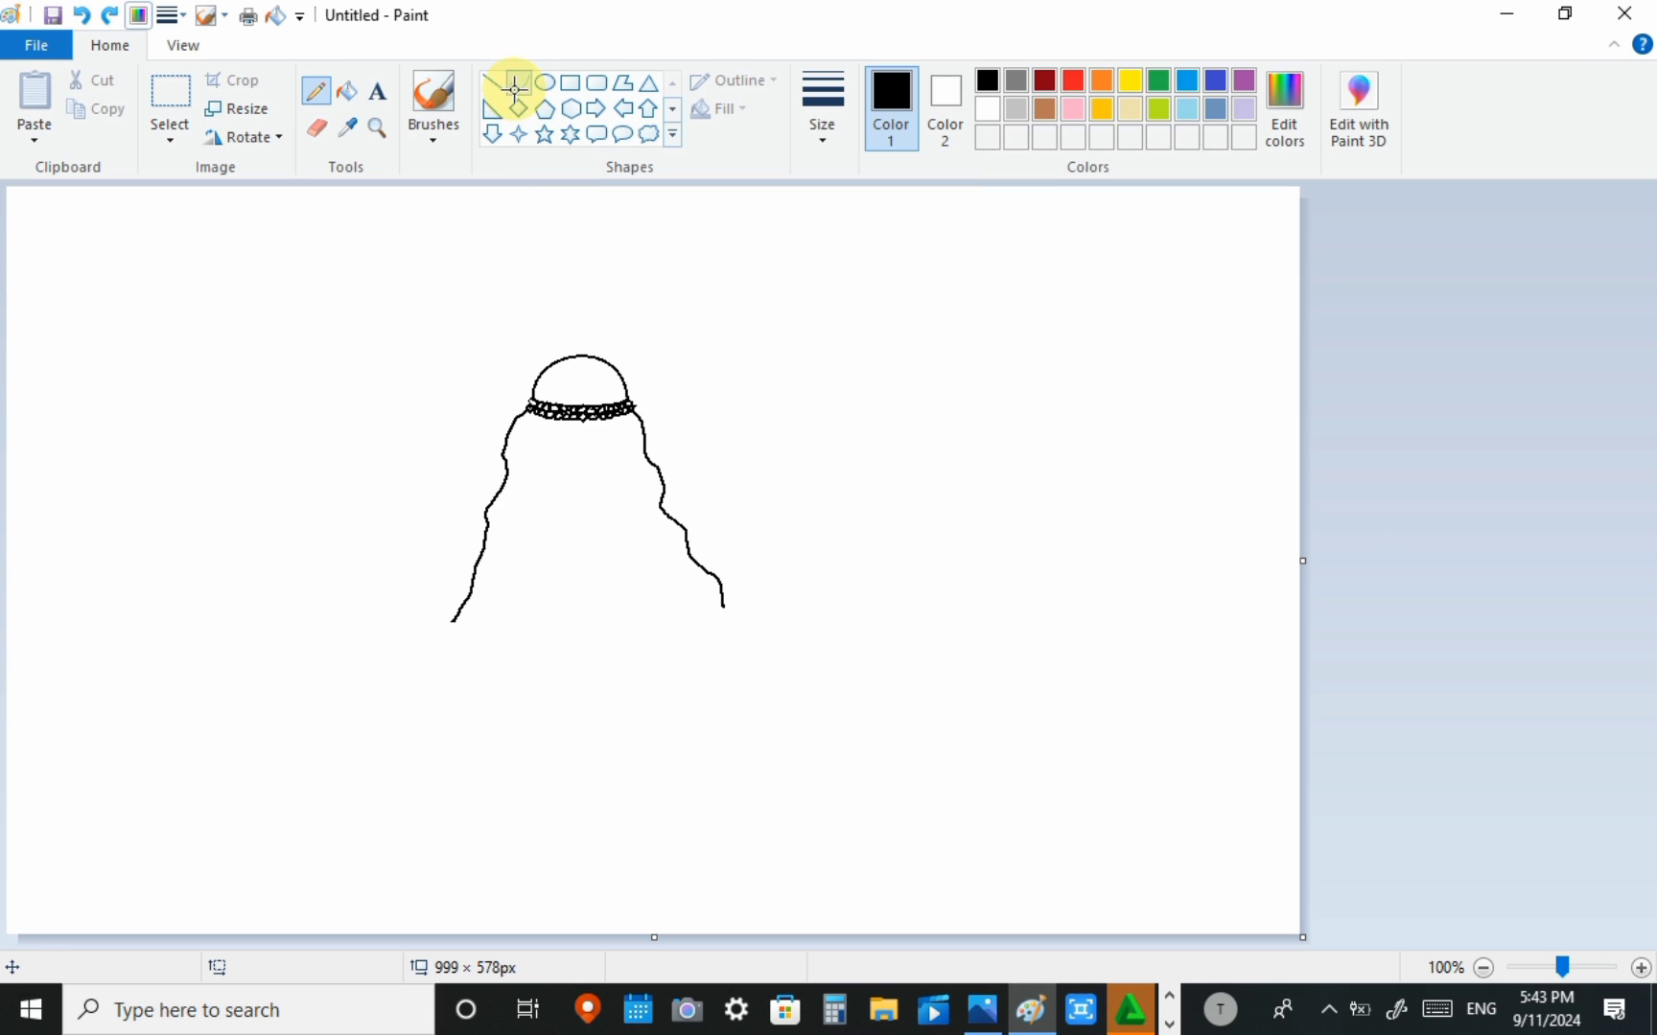
mouse_move(534, 505)
mouse_down()
mouse_move(563, 456)
mouse_move(526, 432)
mouse_move(531, 458)
mouse_move(564, 455)
mouse_up()
click(545, 496)
click(535, 452)
click(325, 129)
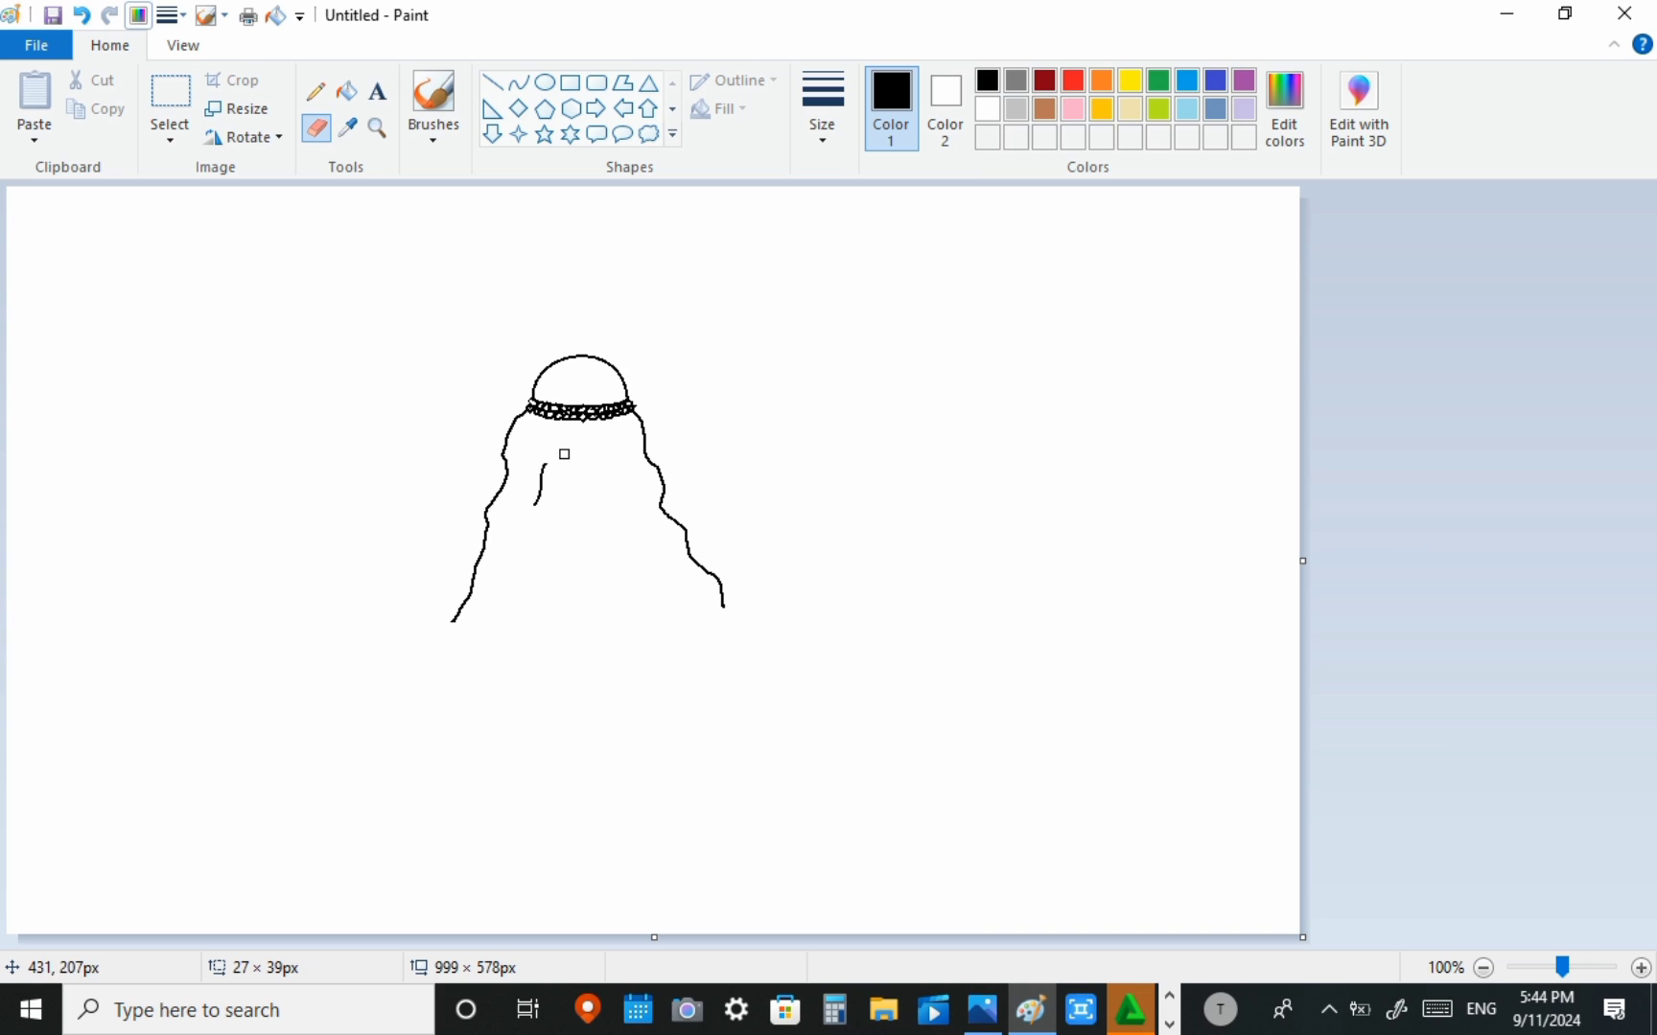
click(514, 84)
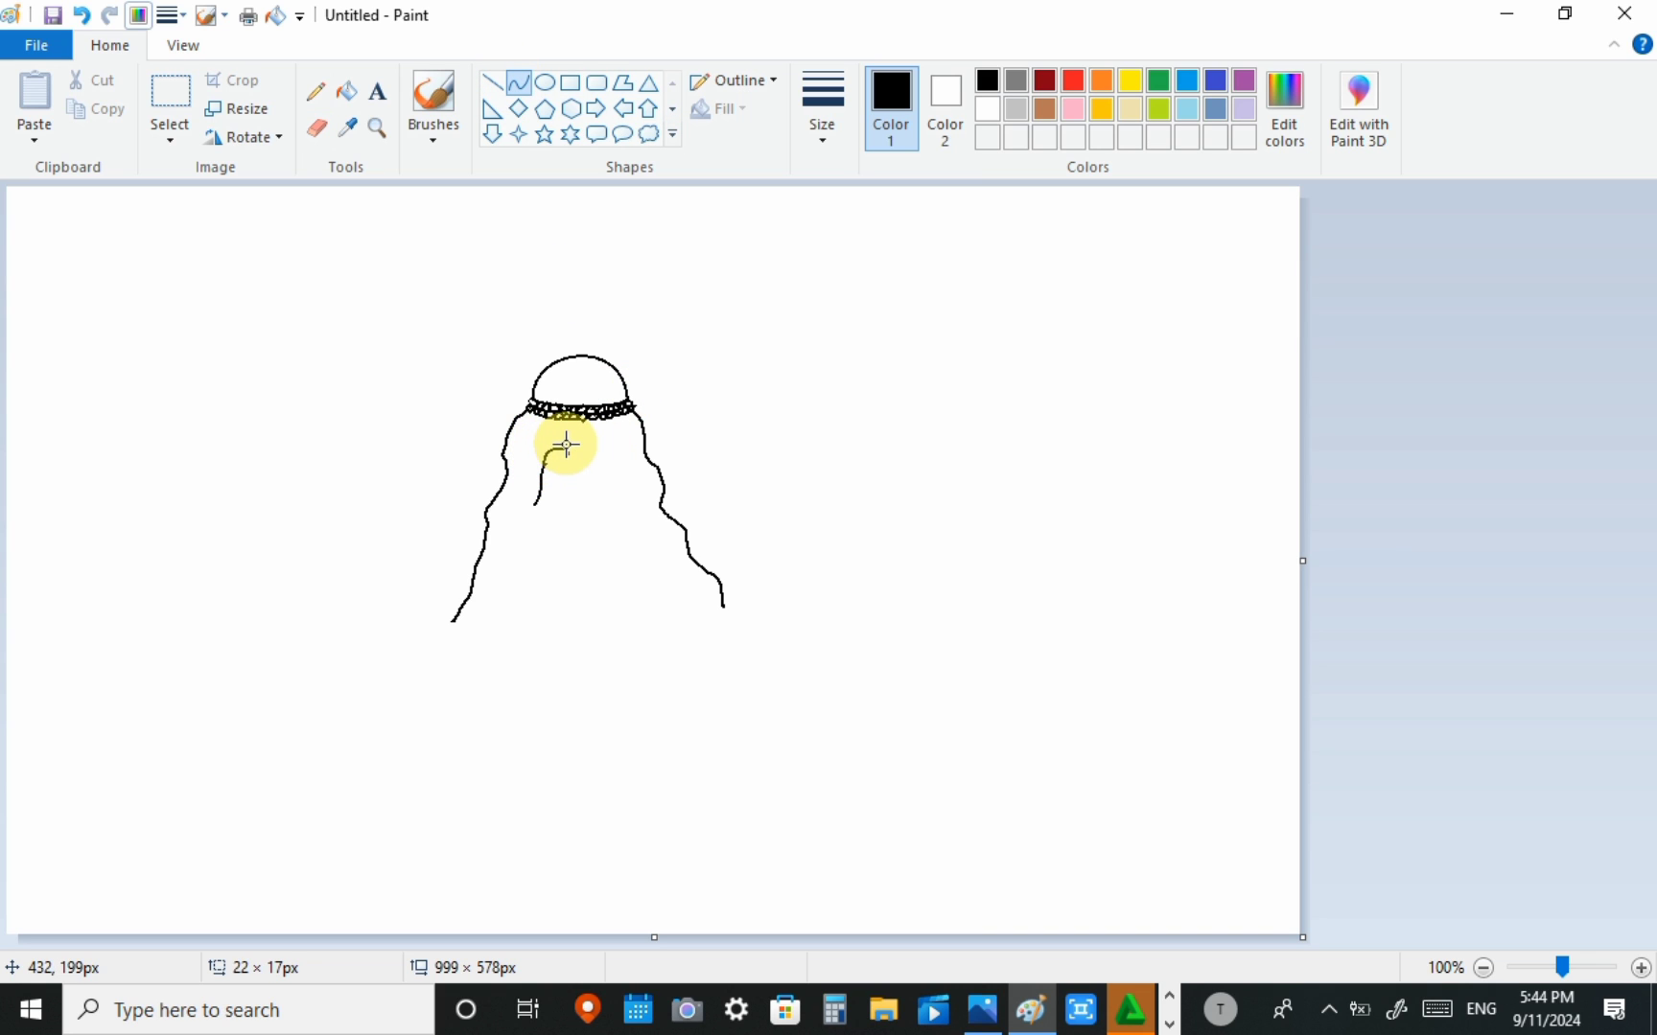
click(565, 445)
drag(576, 442, 637, 447)
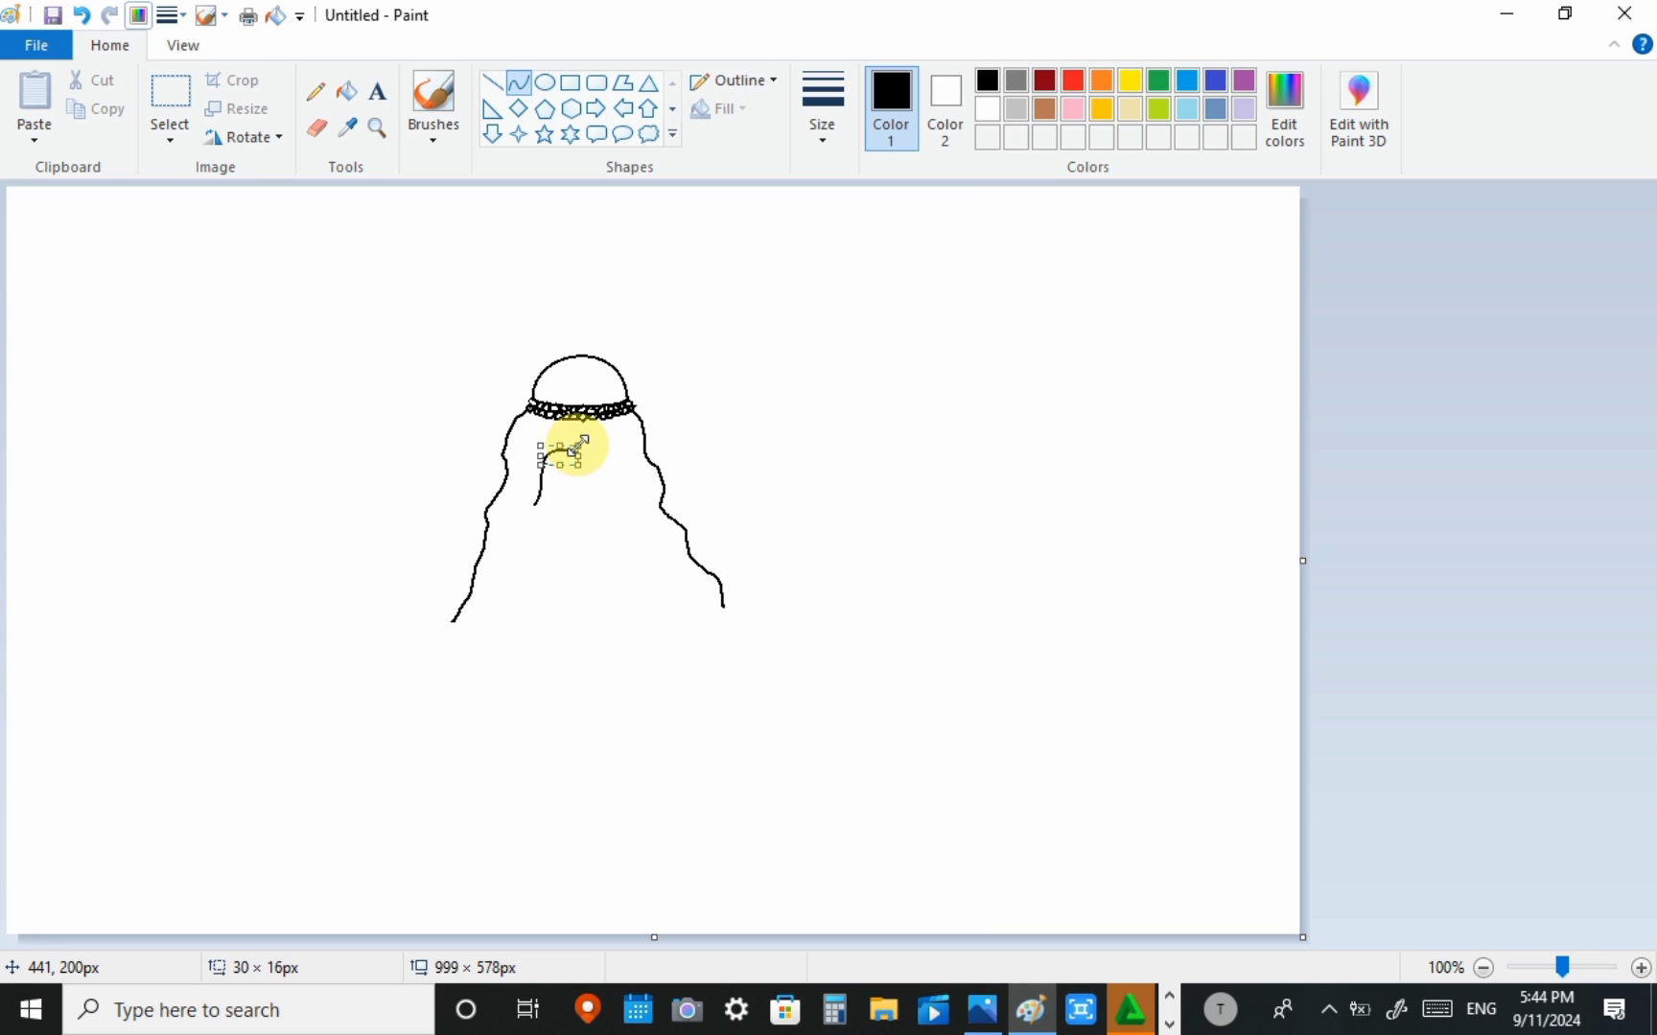
Step: Complete the right part of the hairline and draw the curved face outline down to a rounded chin
mouse_move(578, 450)
mouse_down()
mouse_move(623, 451)
mouse_move(589, 427)
mouse_move(584, 450)
mouse_move(608, 438)
mouse_move(632, 480)
mouse_move(629, 509)
mouse_move(610, 474)
mouse_move(633, 492)
mouse_move(539, 540)
mouse_move(620, 610)
mouse_move(626, 645)
mouse_up()
click(630, 473)
click(718, 613)
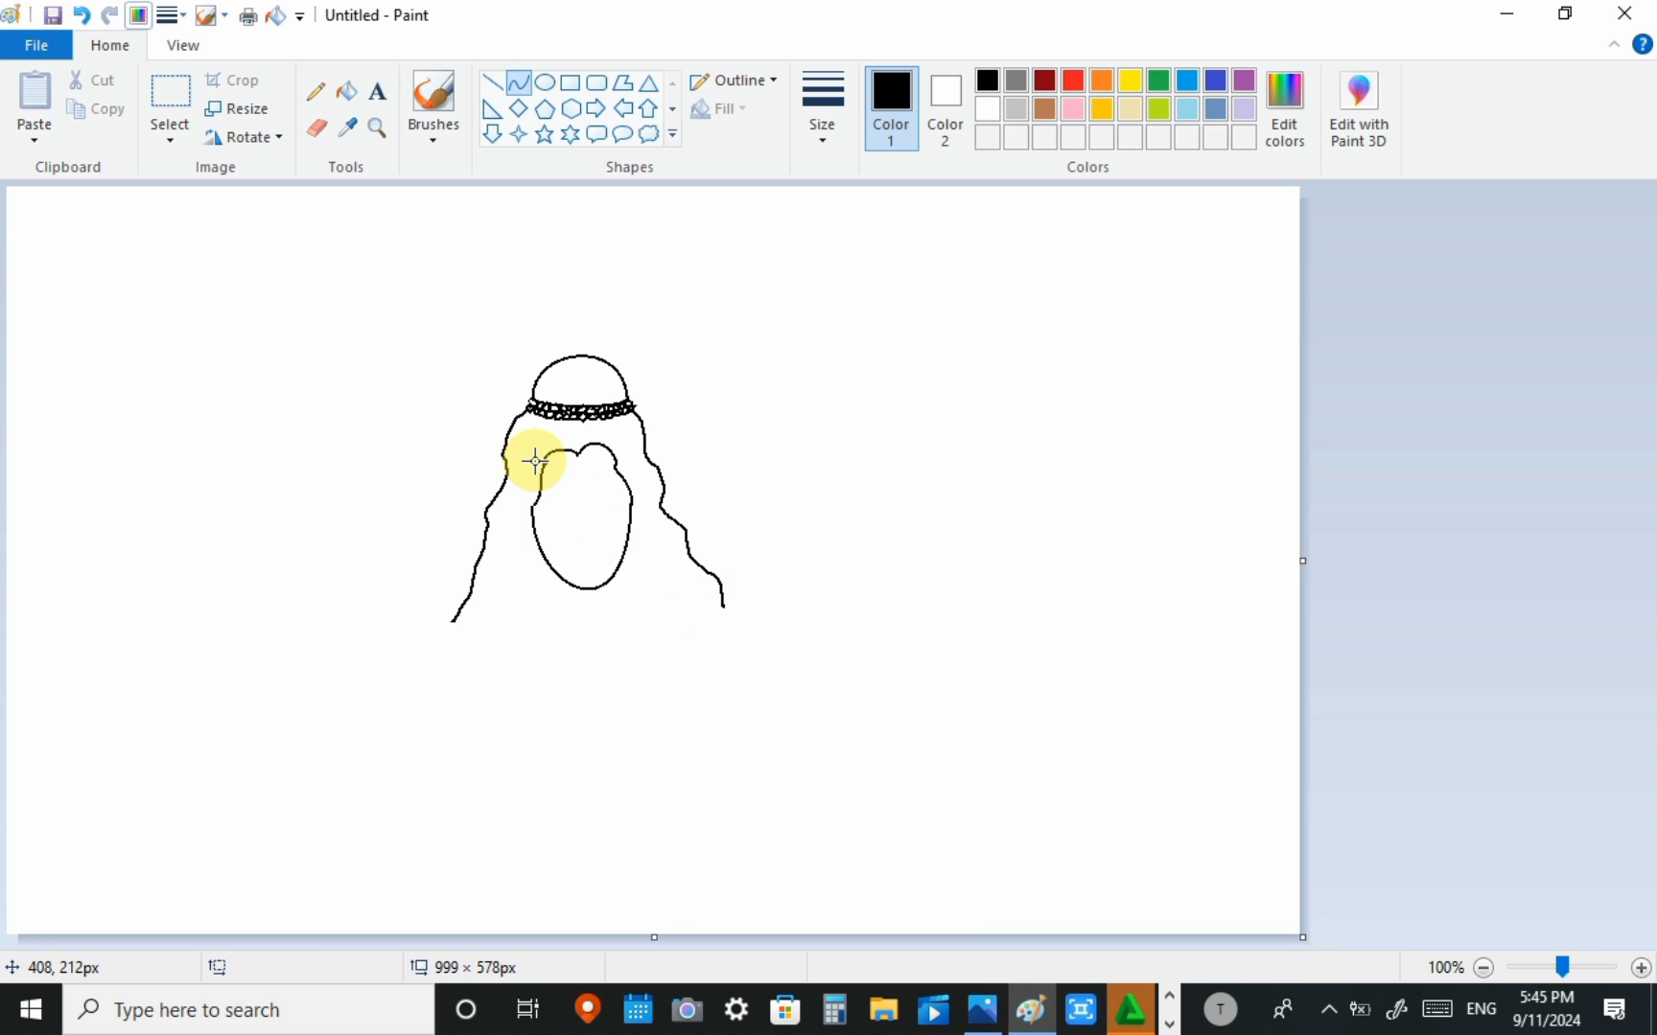
Step: Draw two slightly curved neck lines descending from the sides of the jaw
drag(545, 560, 538, 626)
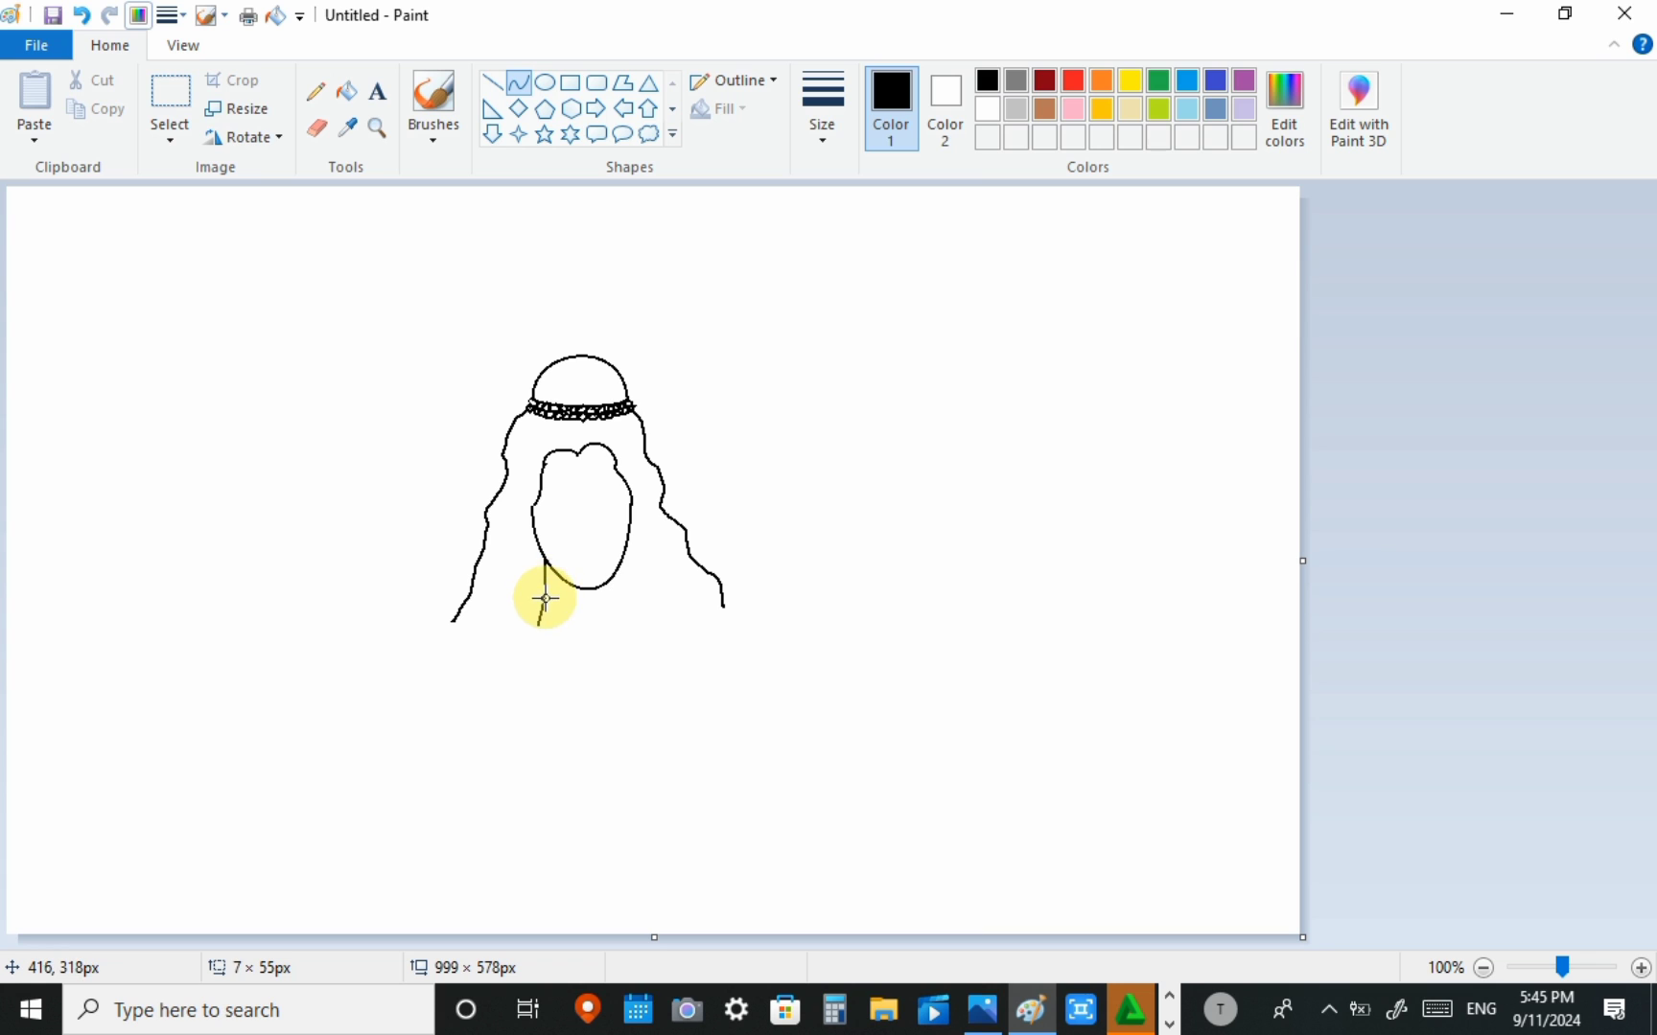
drag(621, 556, 638, 622)
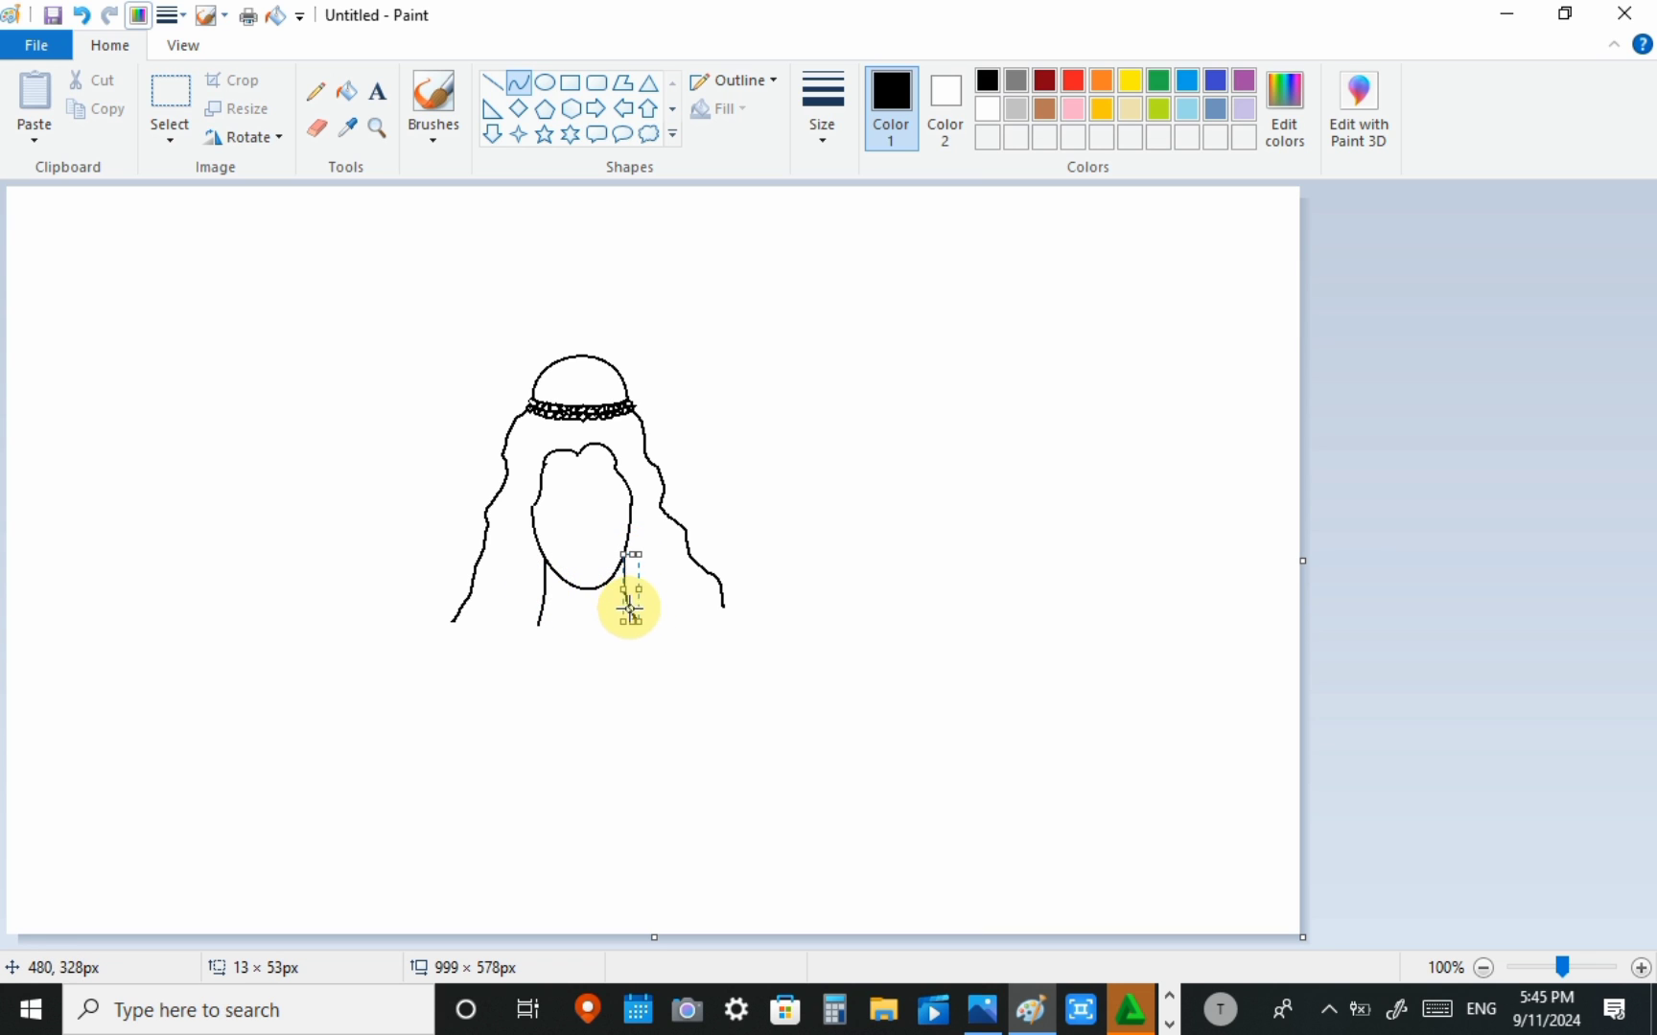
click(867, 396)
Step: Draw a thick arched black eyebrow on the right side of the face with the Curve tool
click(377, 127)
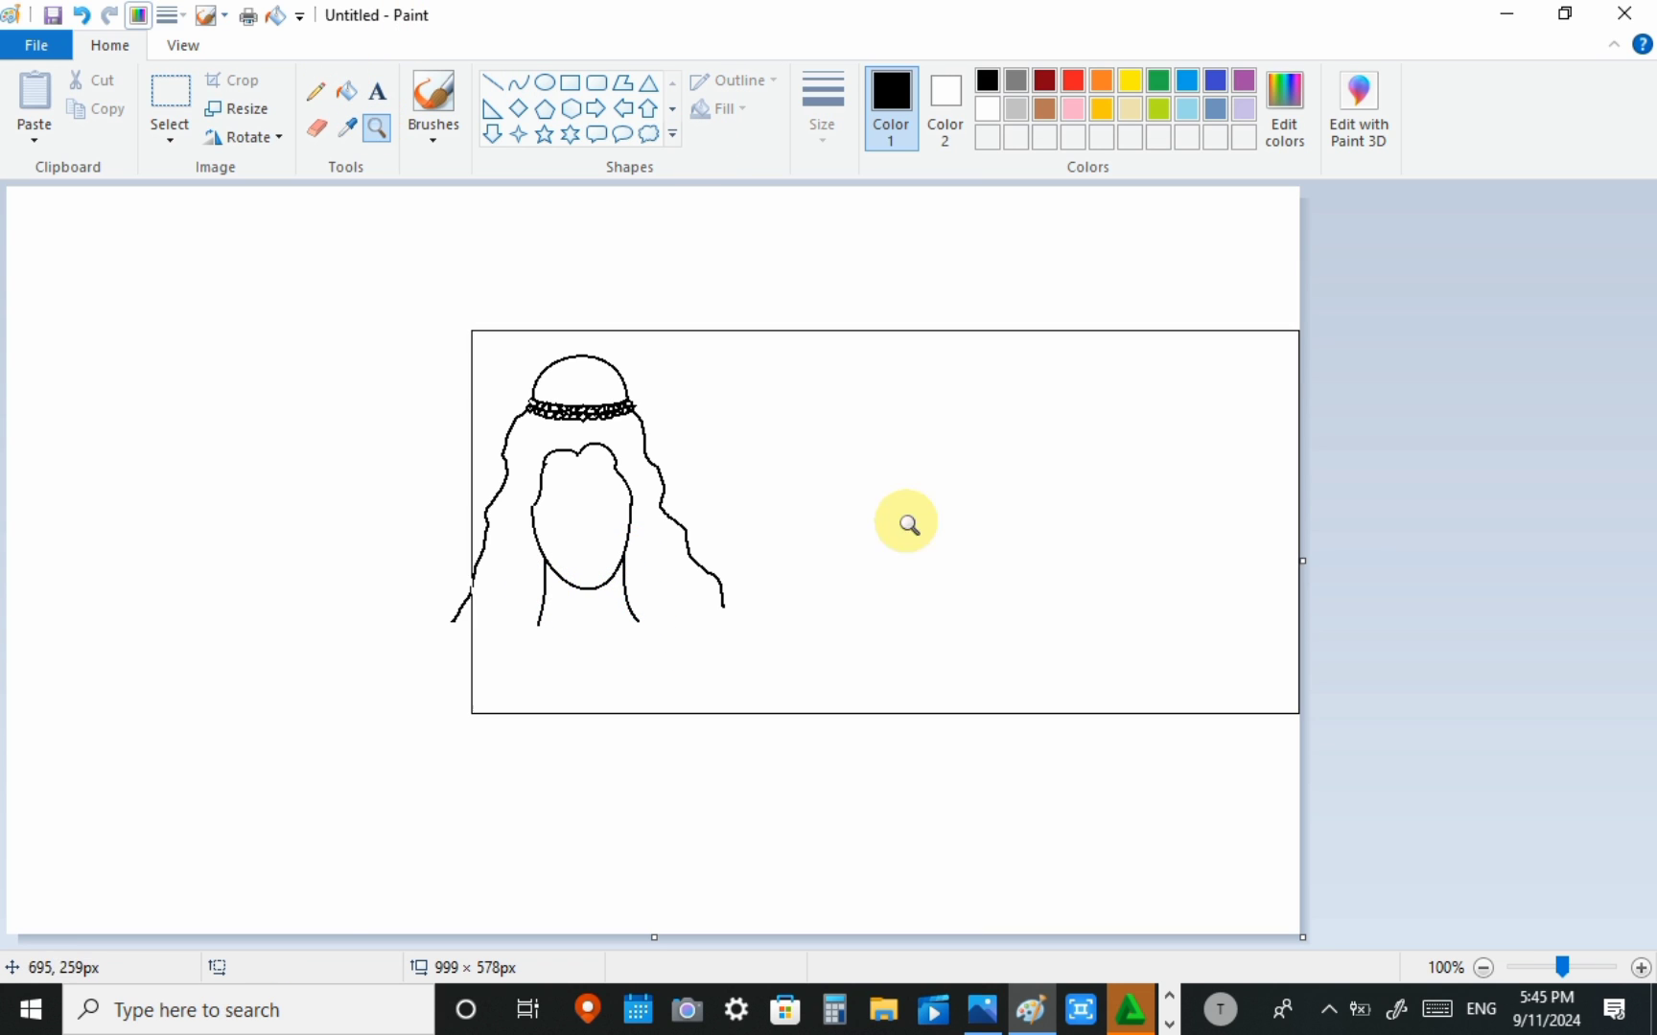
click(906, 523)
click(519, 81)
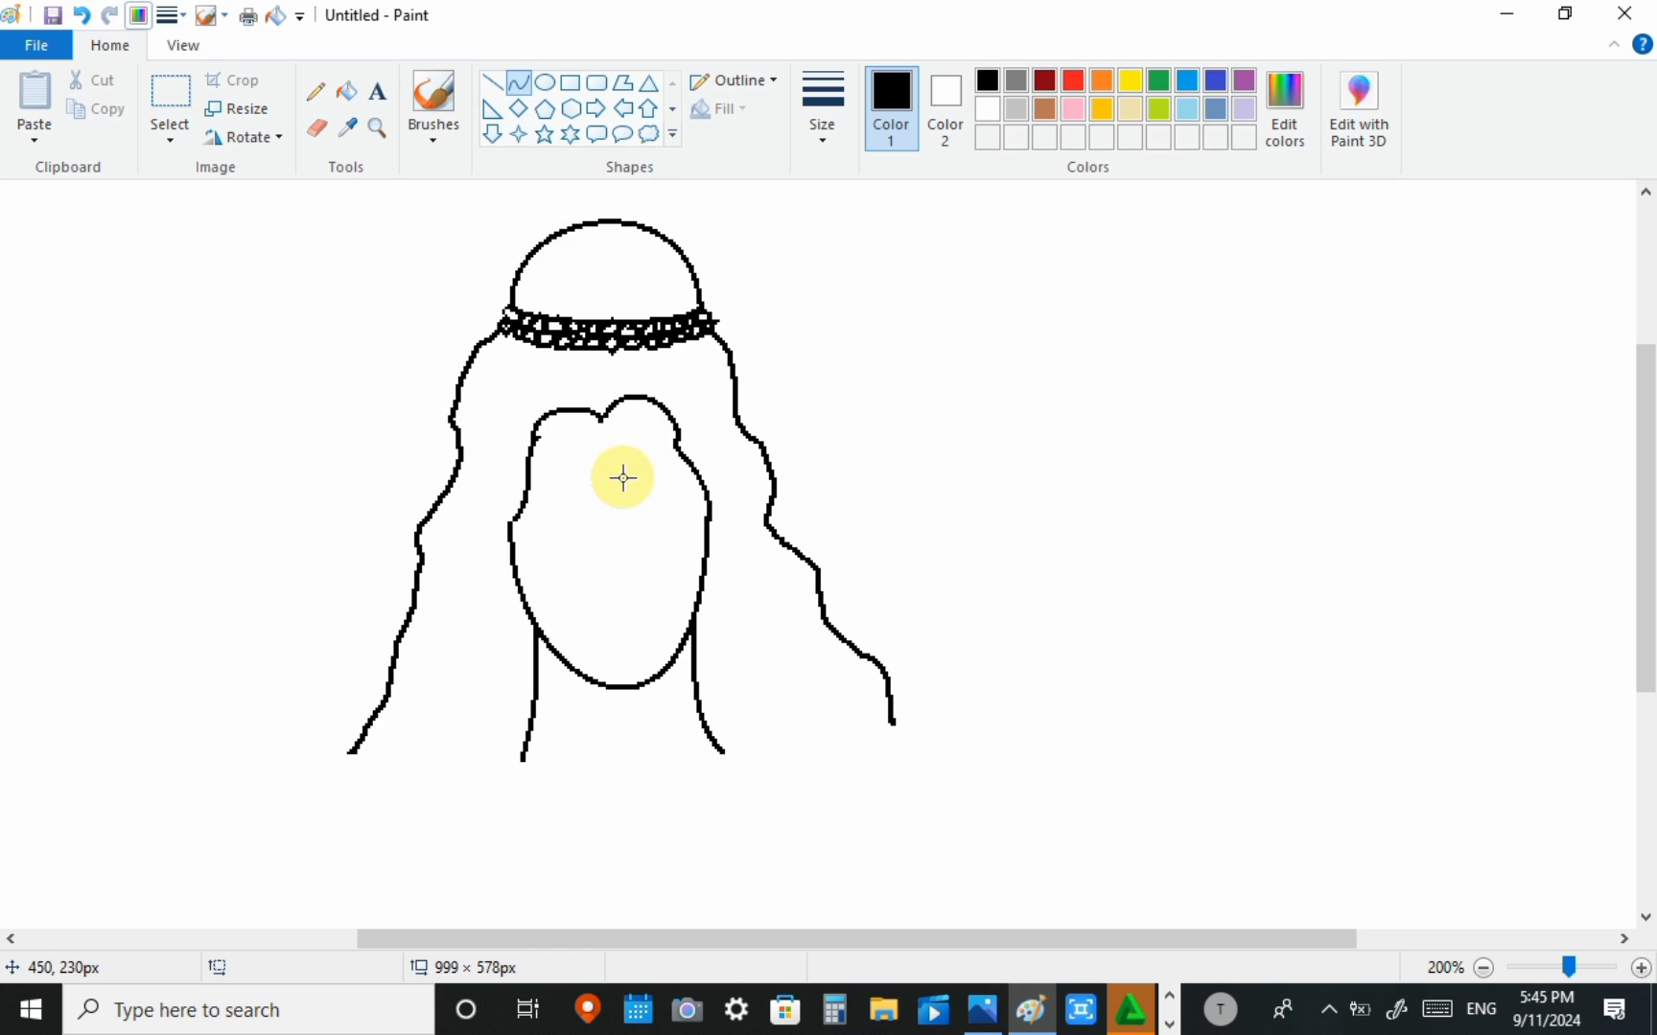
drag(621, 479, 681, 486)
mouse_move(640, 482)
mouse_down()
mouse_move(631, 465)
mouse_move(660, 471)
mouse_up()
click(822, 107)
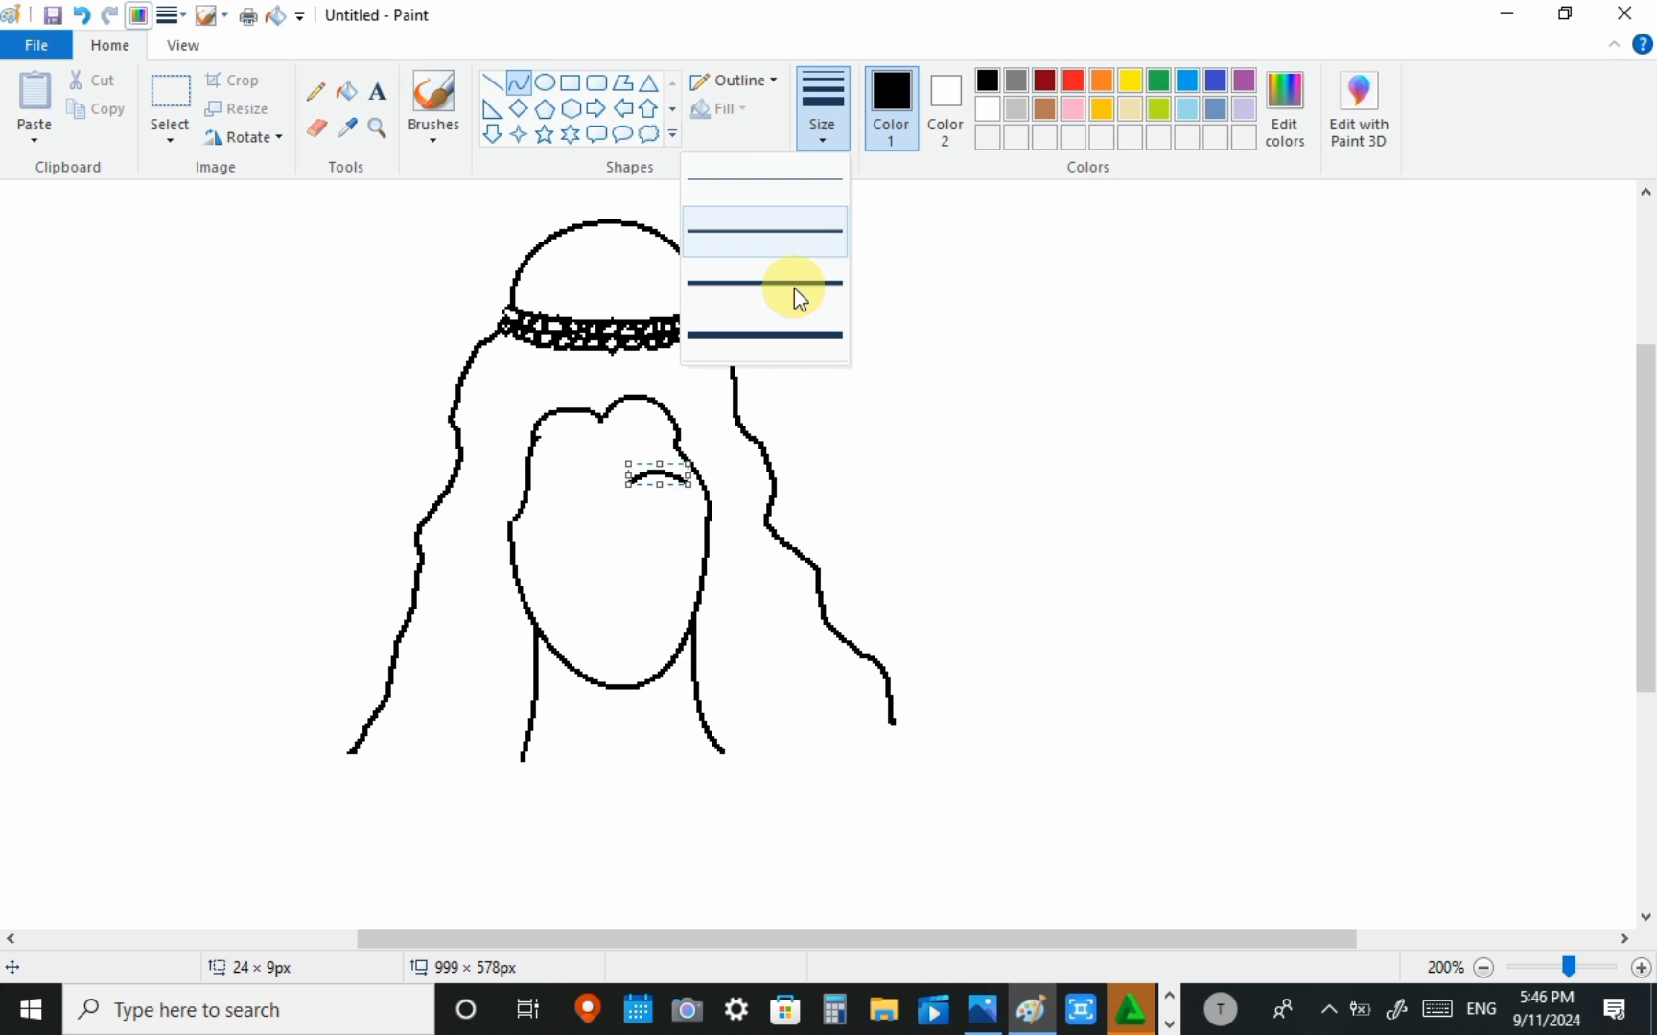
click(786, 229)
Step: Taper the outer end of the right eyebrow by covering its underside with a white curve
click(984, 106)
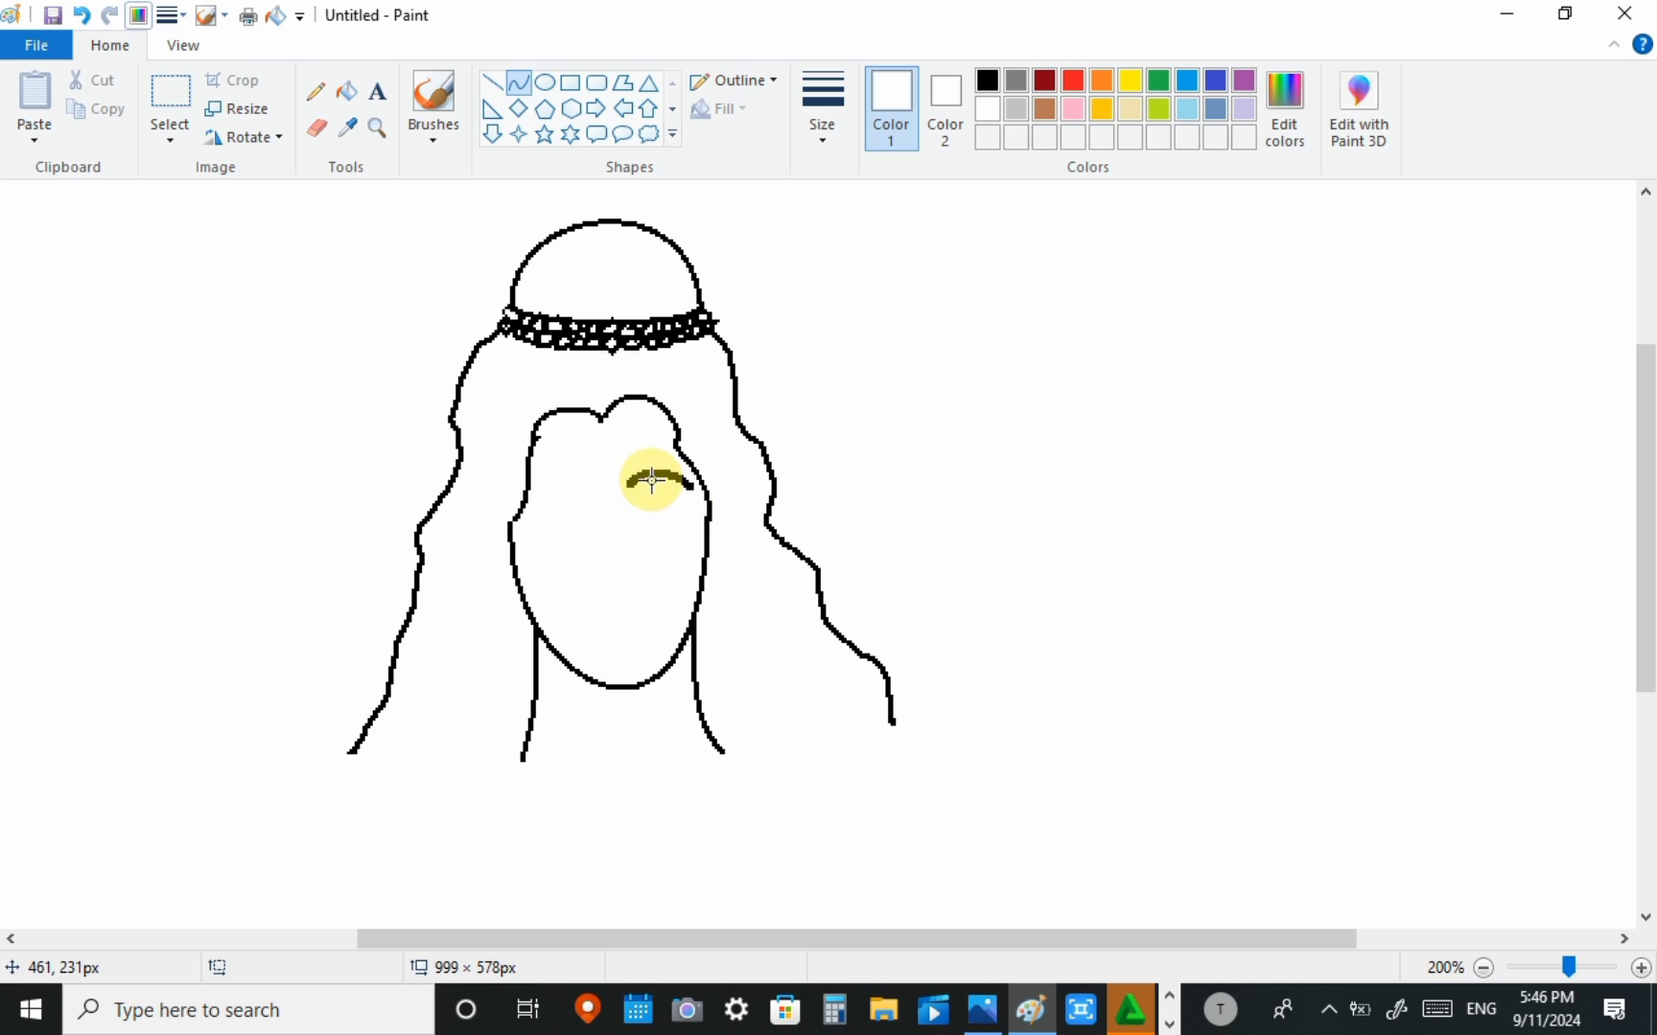
drag(653, 481, 693, 496)
click(688, 484)
click(829, 385)
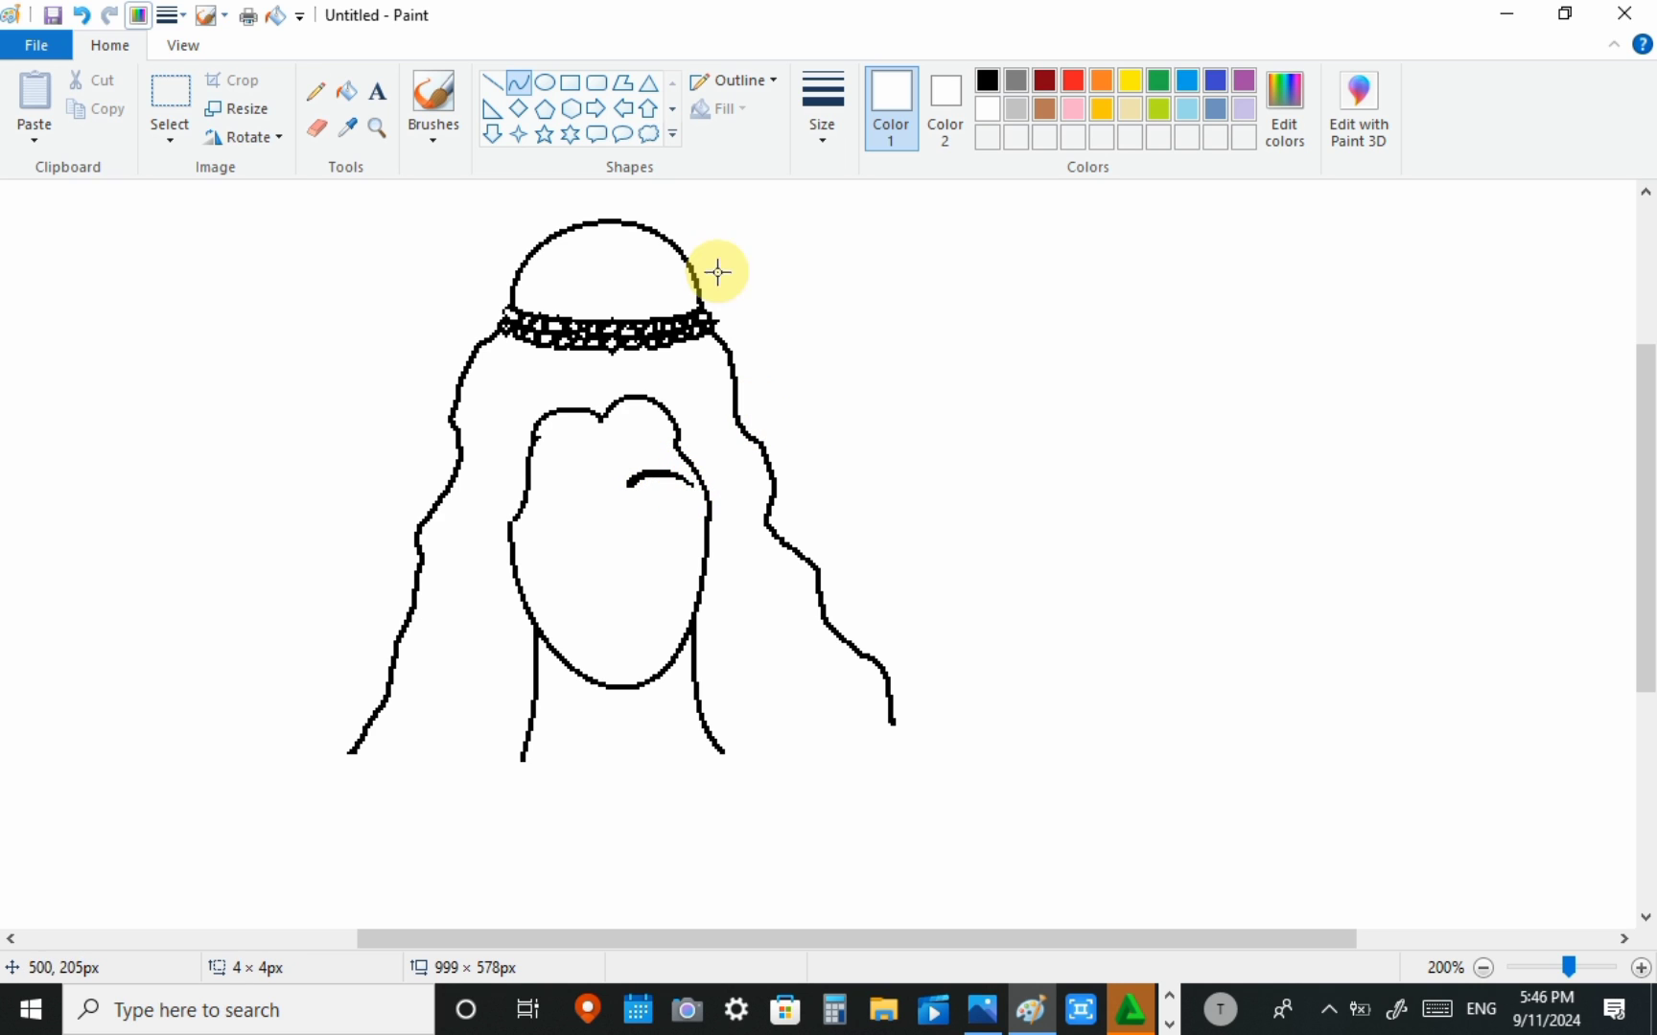
Step: Copy the right eyebrow and place the pasted copy on the left side of the face
click(503, 84)
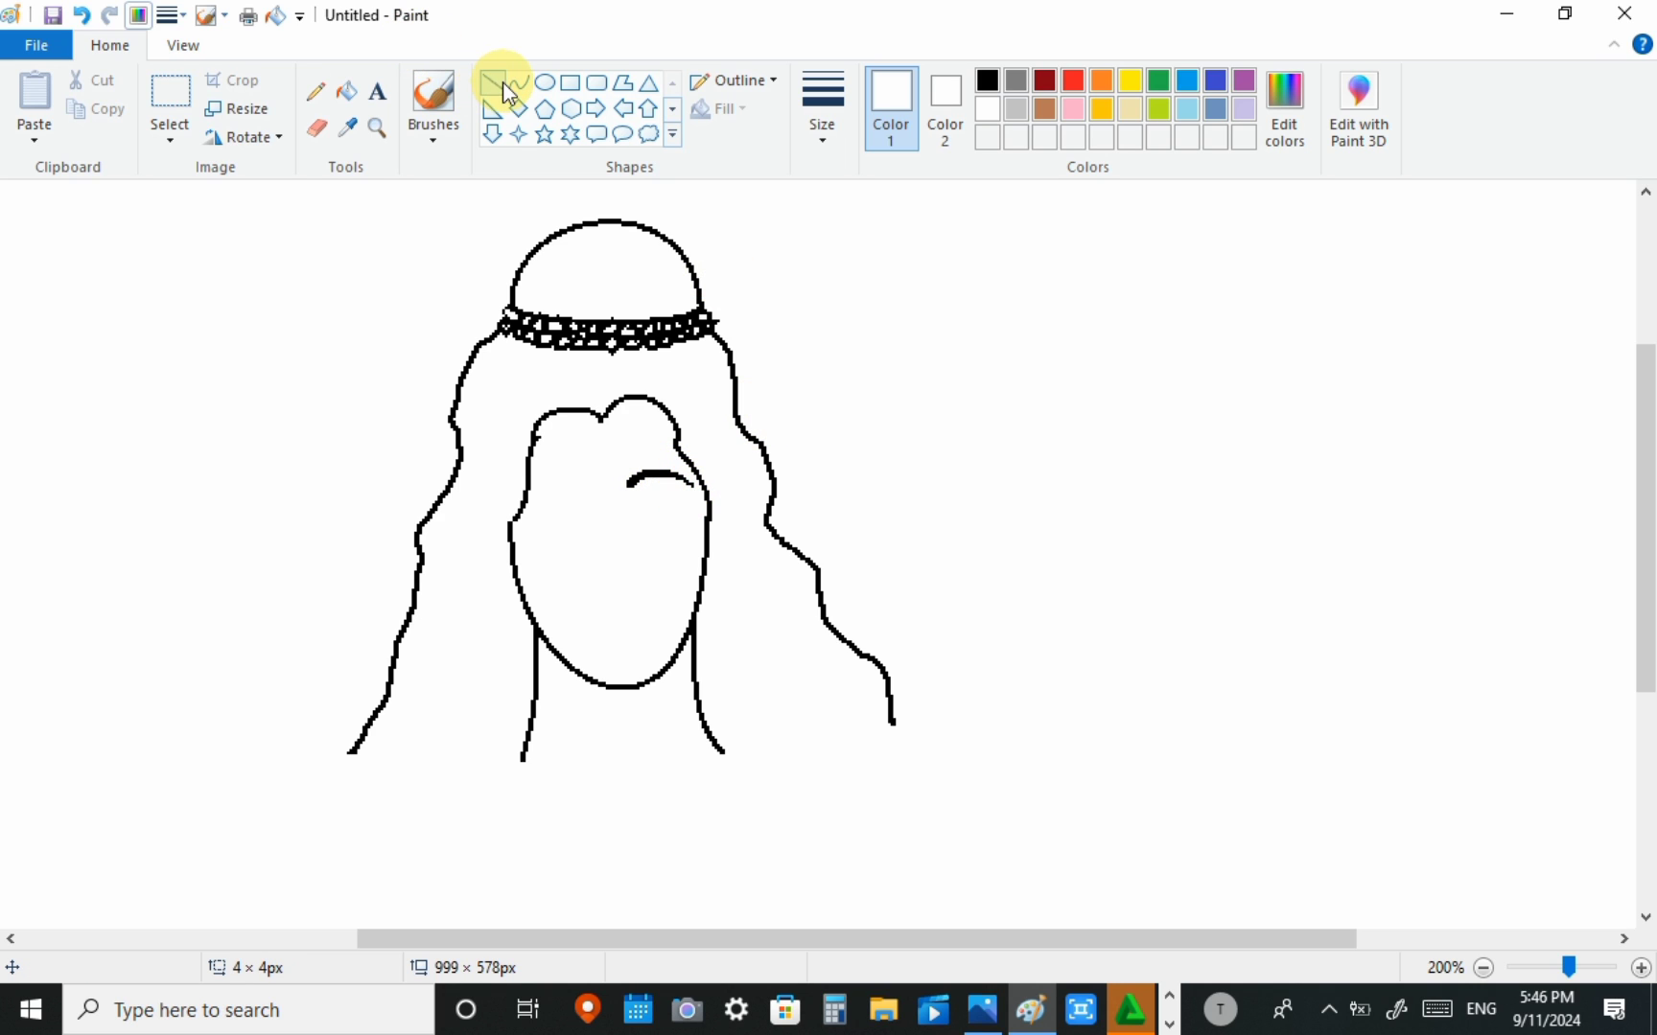
click(169, 96)
drag(625, 463, 693, 498)
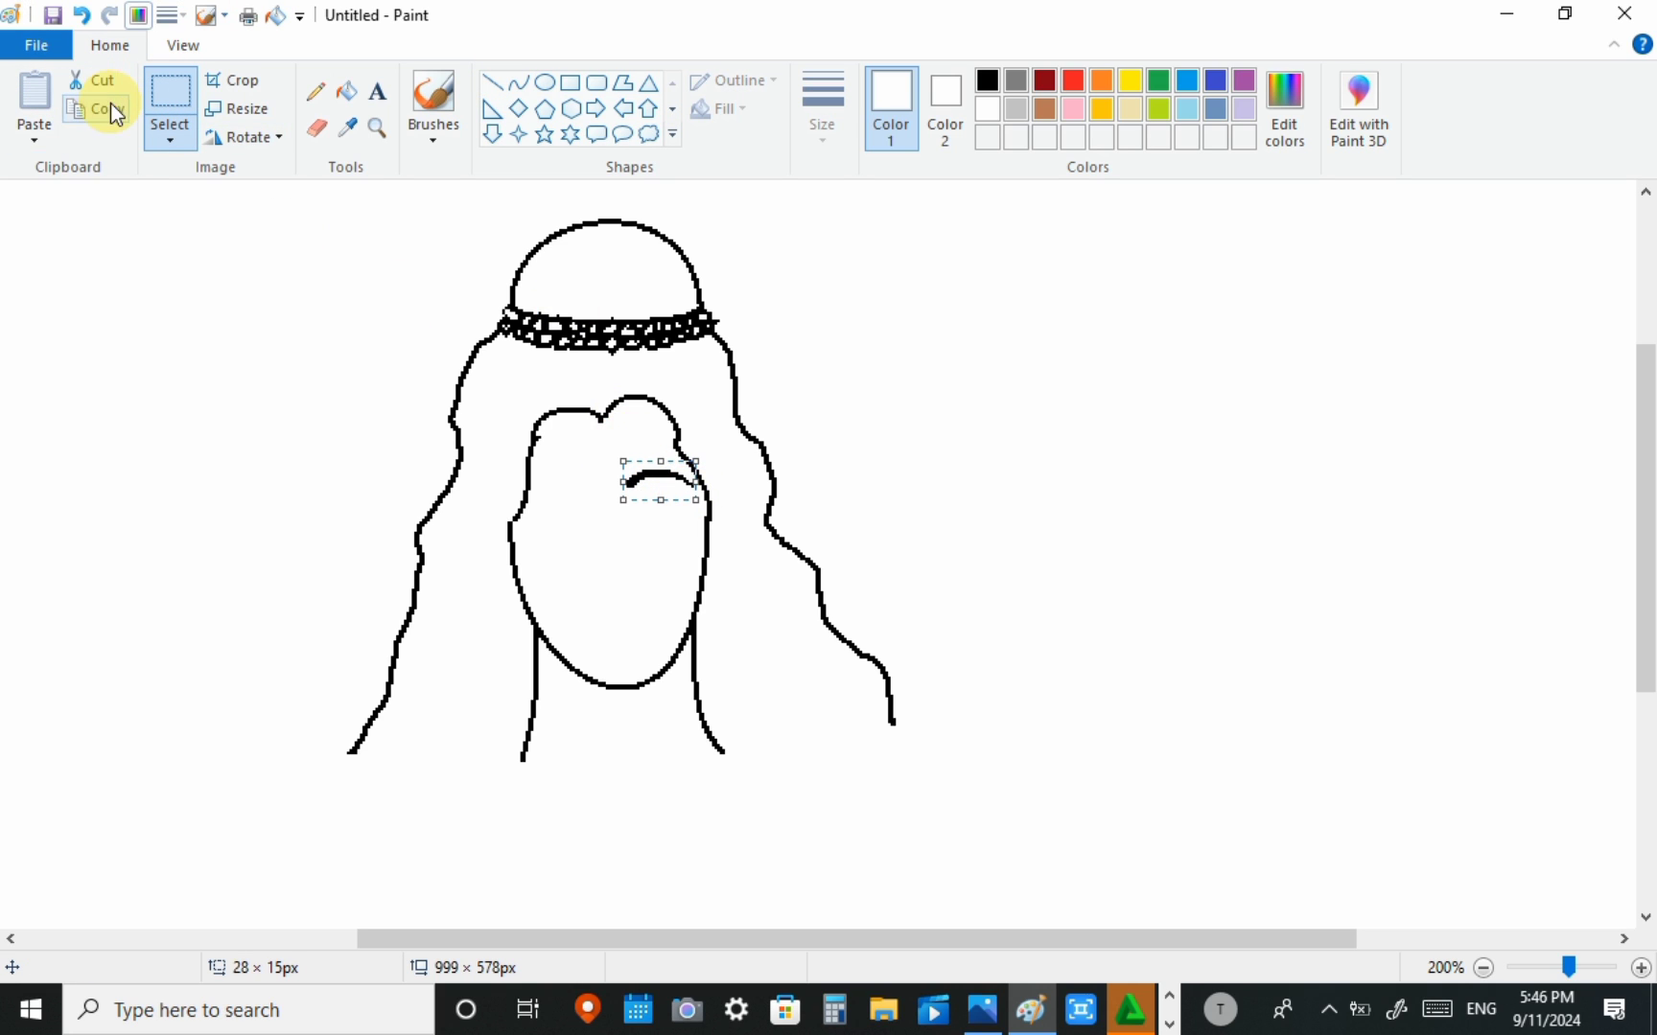
click(108, 109)
click(34, 94)
key(Right)
key(Right)
key(Right)
key(Right)
key(Right)
key(Right)
key(Right)
key(Right)
key(Right)
key(Right)
key(Right)
key(Right)
key(Right)
key(Right)
key(Right)
drag(381, 192, 605, 457)
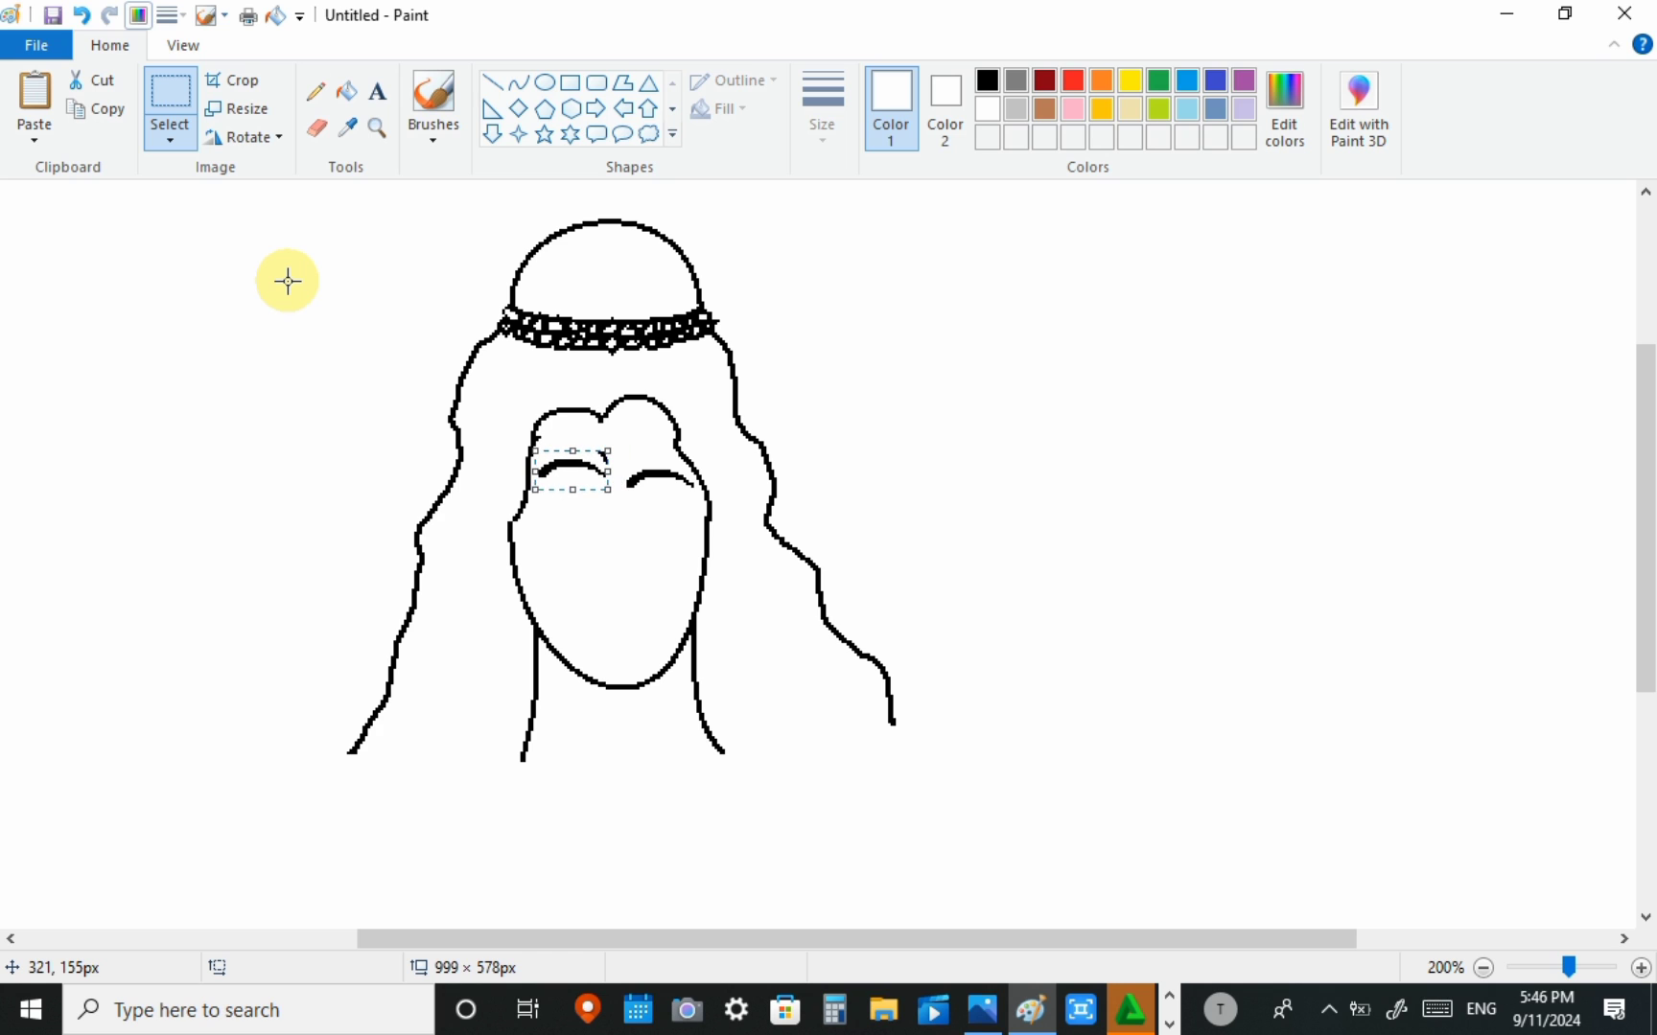
Step: Flip the copied eyebrow horizontally so it mirrors the right one
click(245, 137)
click(242, 171)
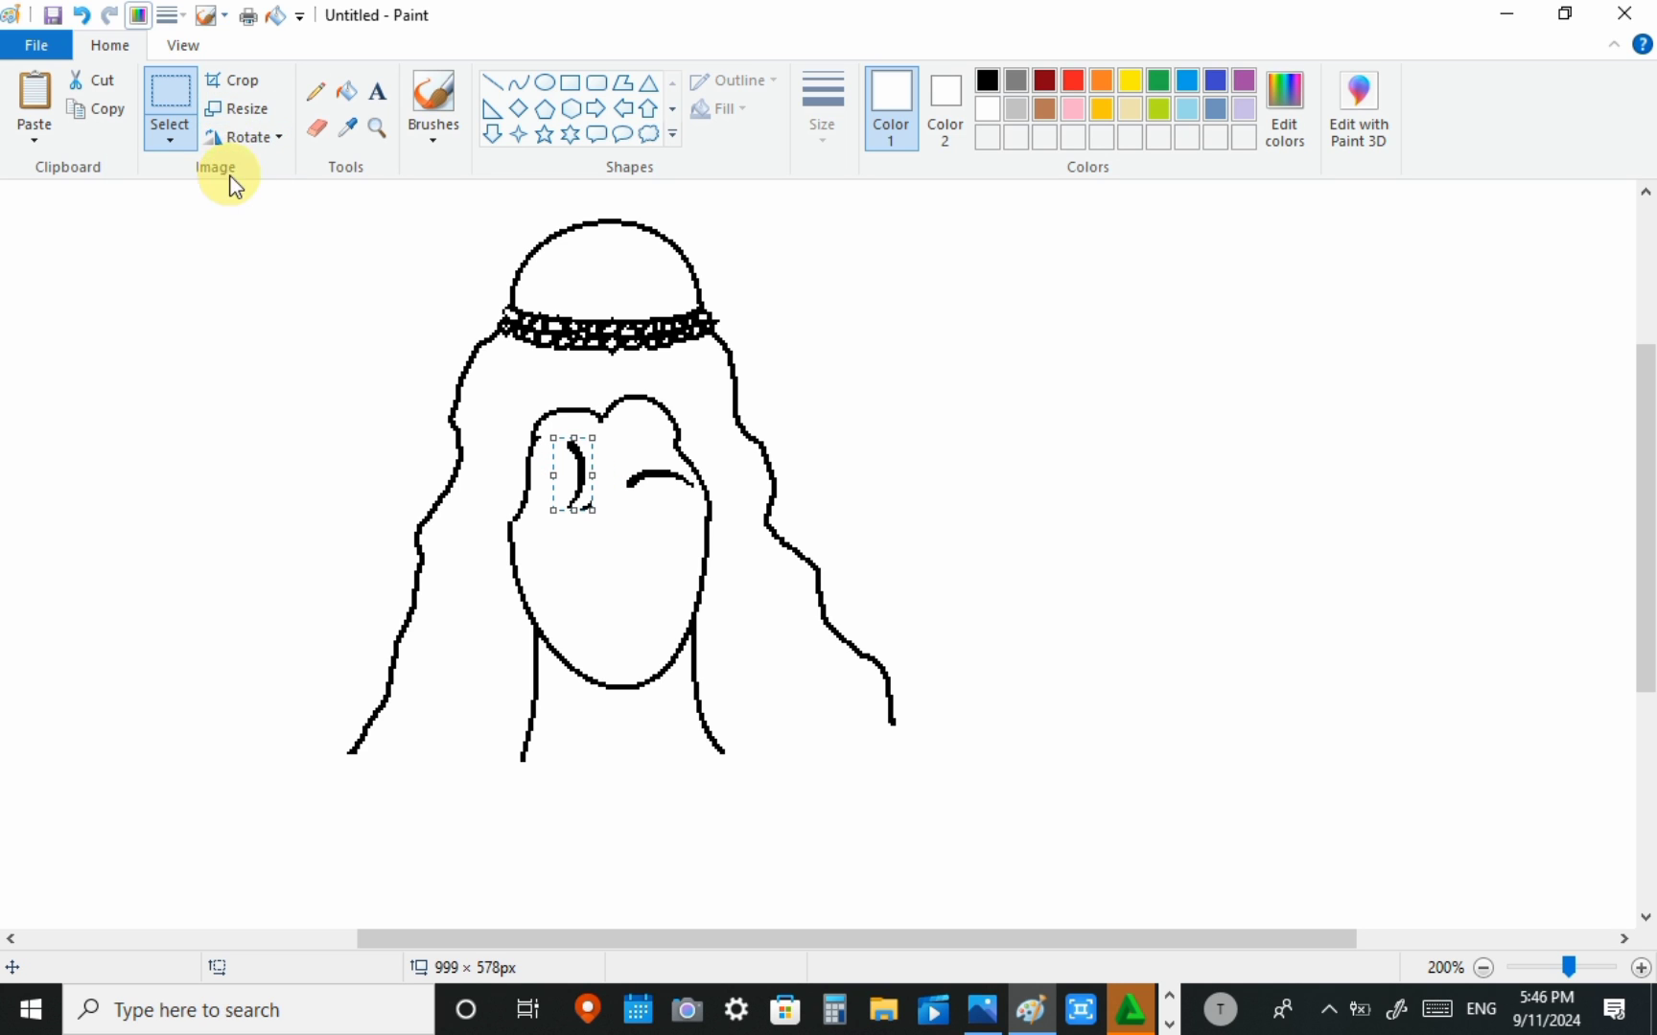
click(245, 137)
click(226, 199)
click(244, 137)
click(222, 281)
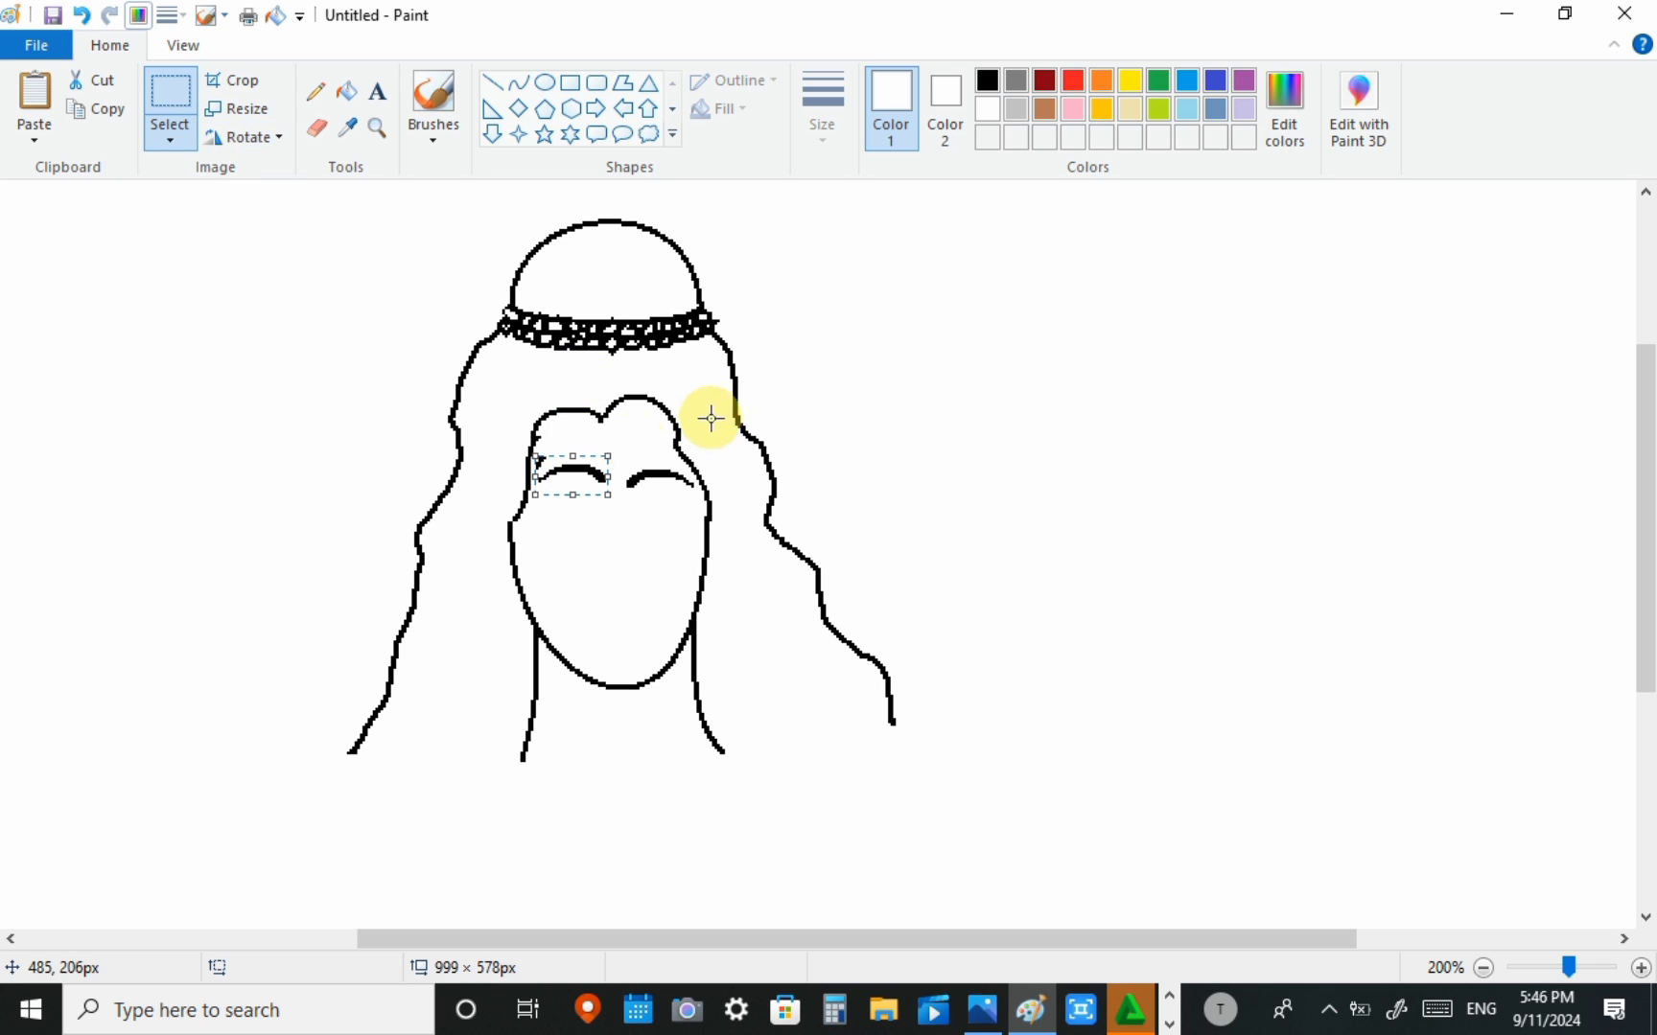
Step: Align the mirrored eyebrow with the right one using transparent selection, and erase the stray mark above it
key(Down)
key(Down)
key(Left)
key(Left)
key(Left)
key(Left)
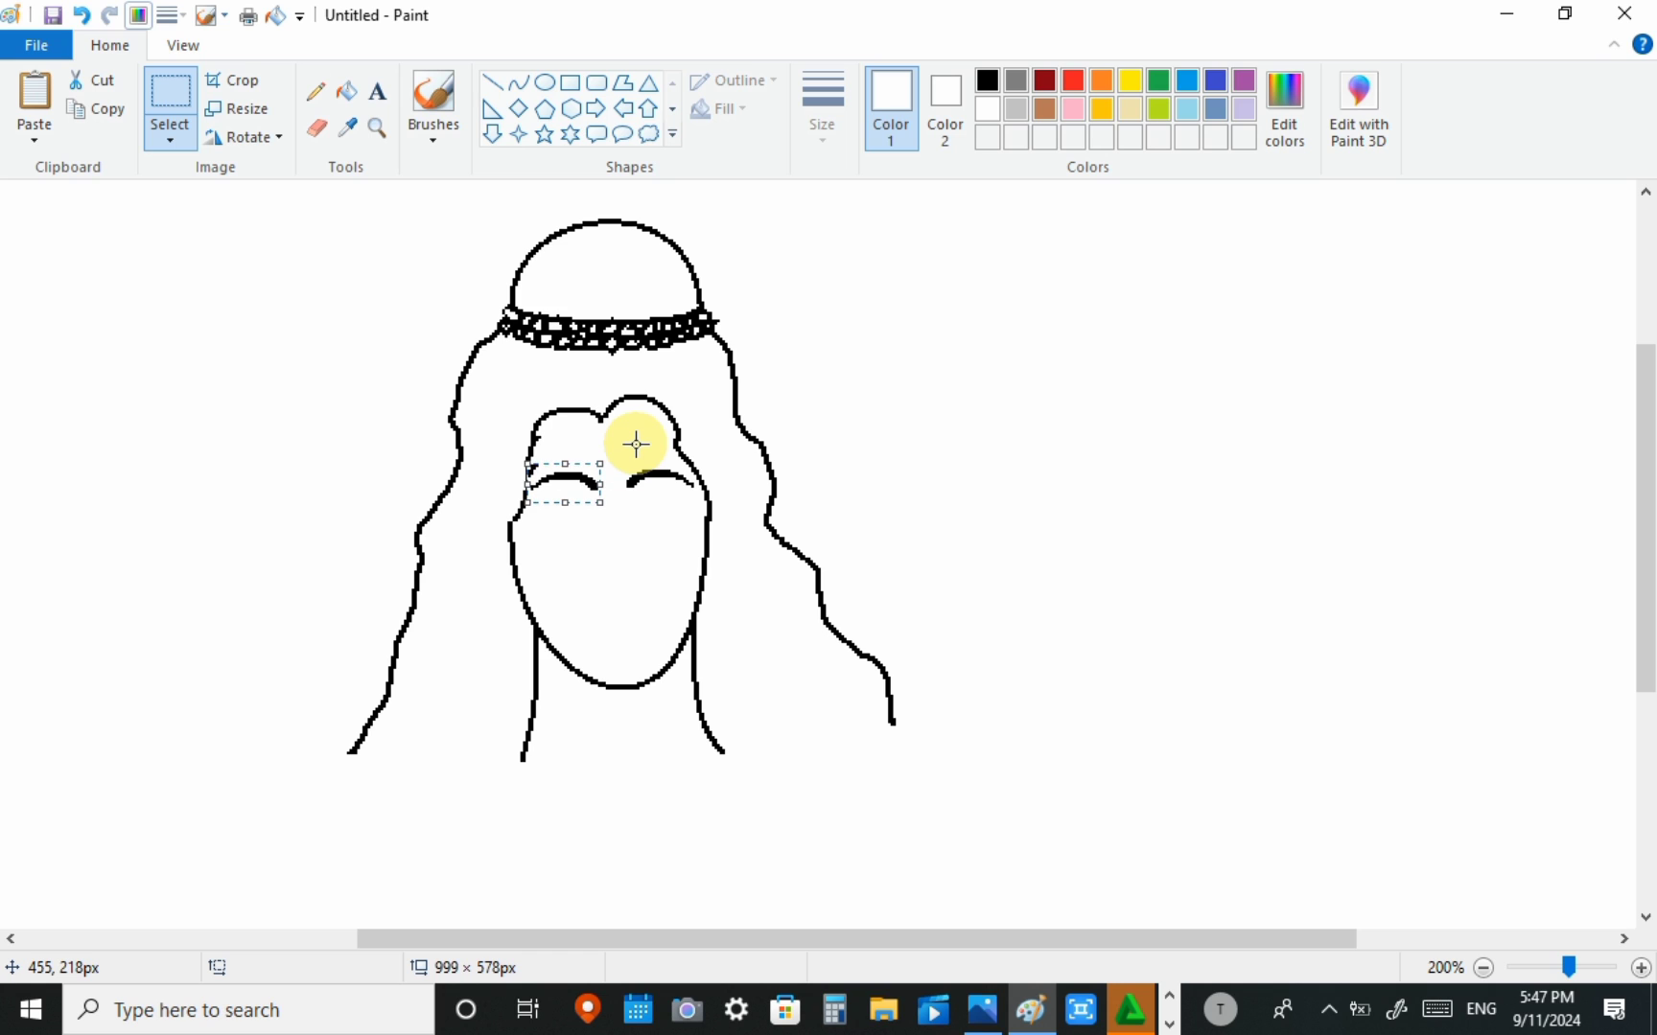
click(173, 141)
click(96, 372)
click(673, 532)
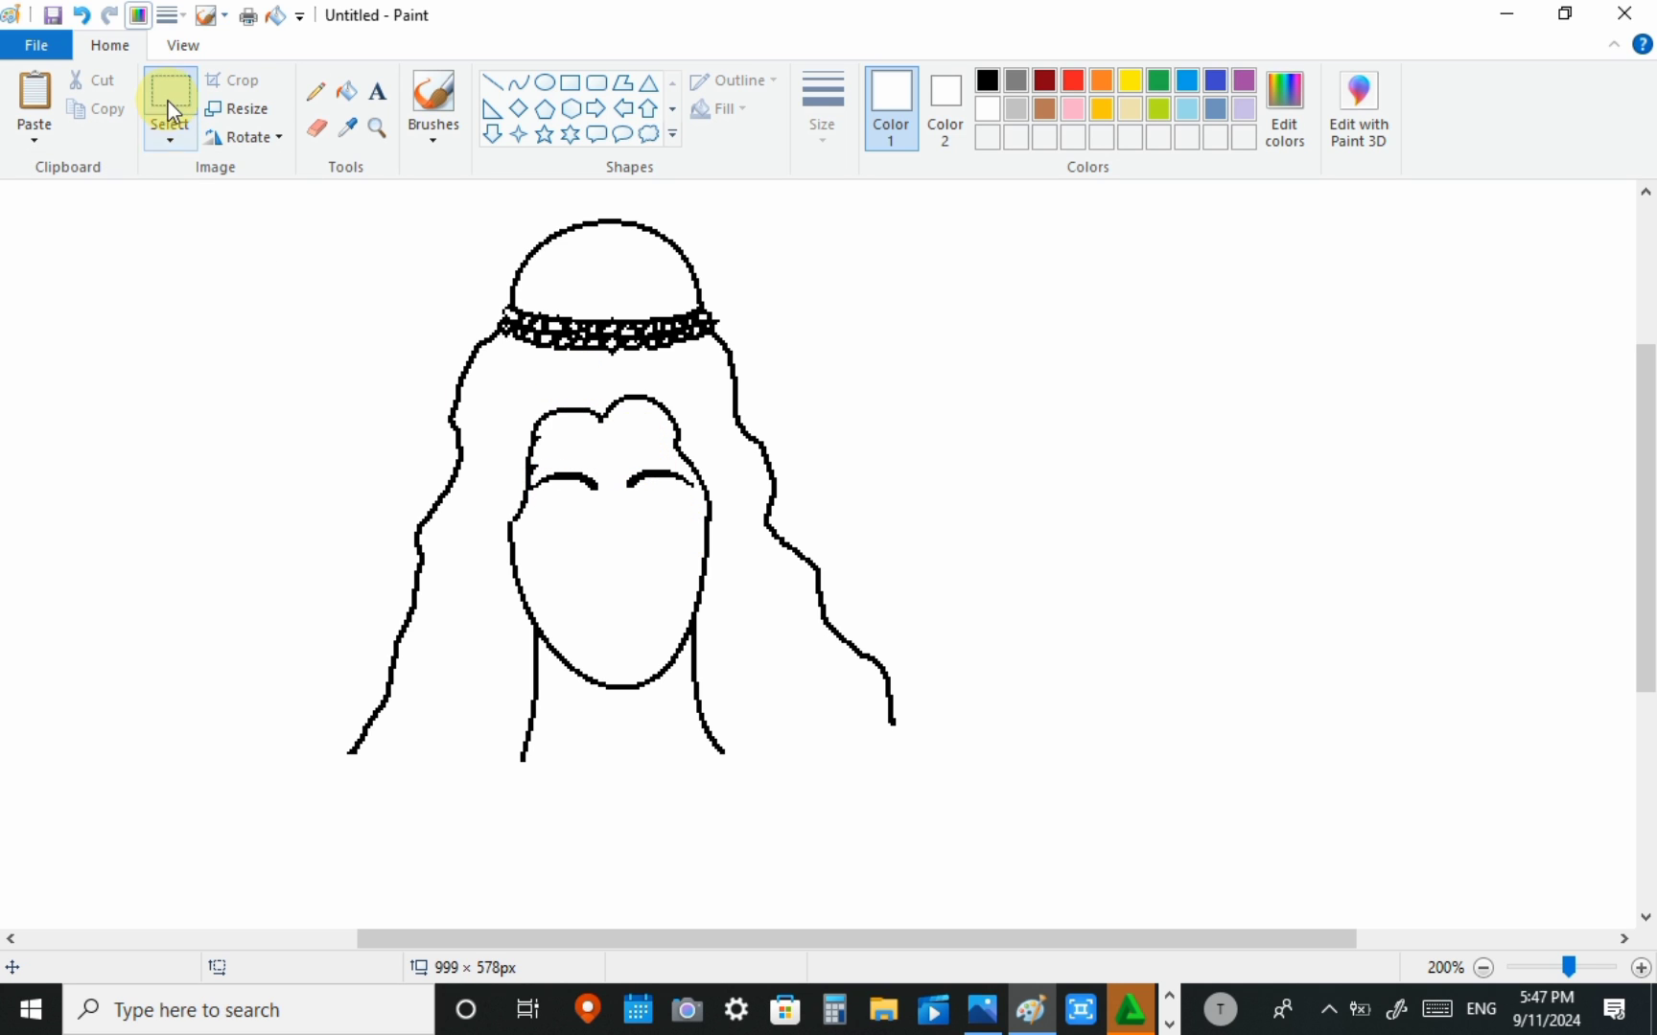
click(316, 128)
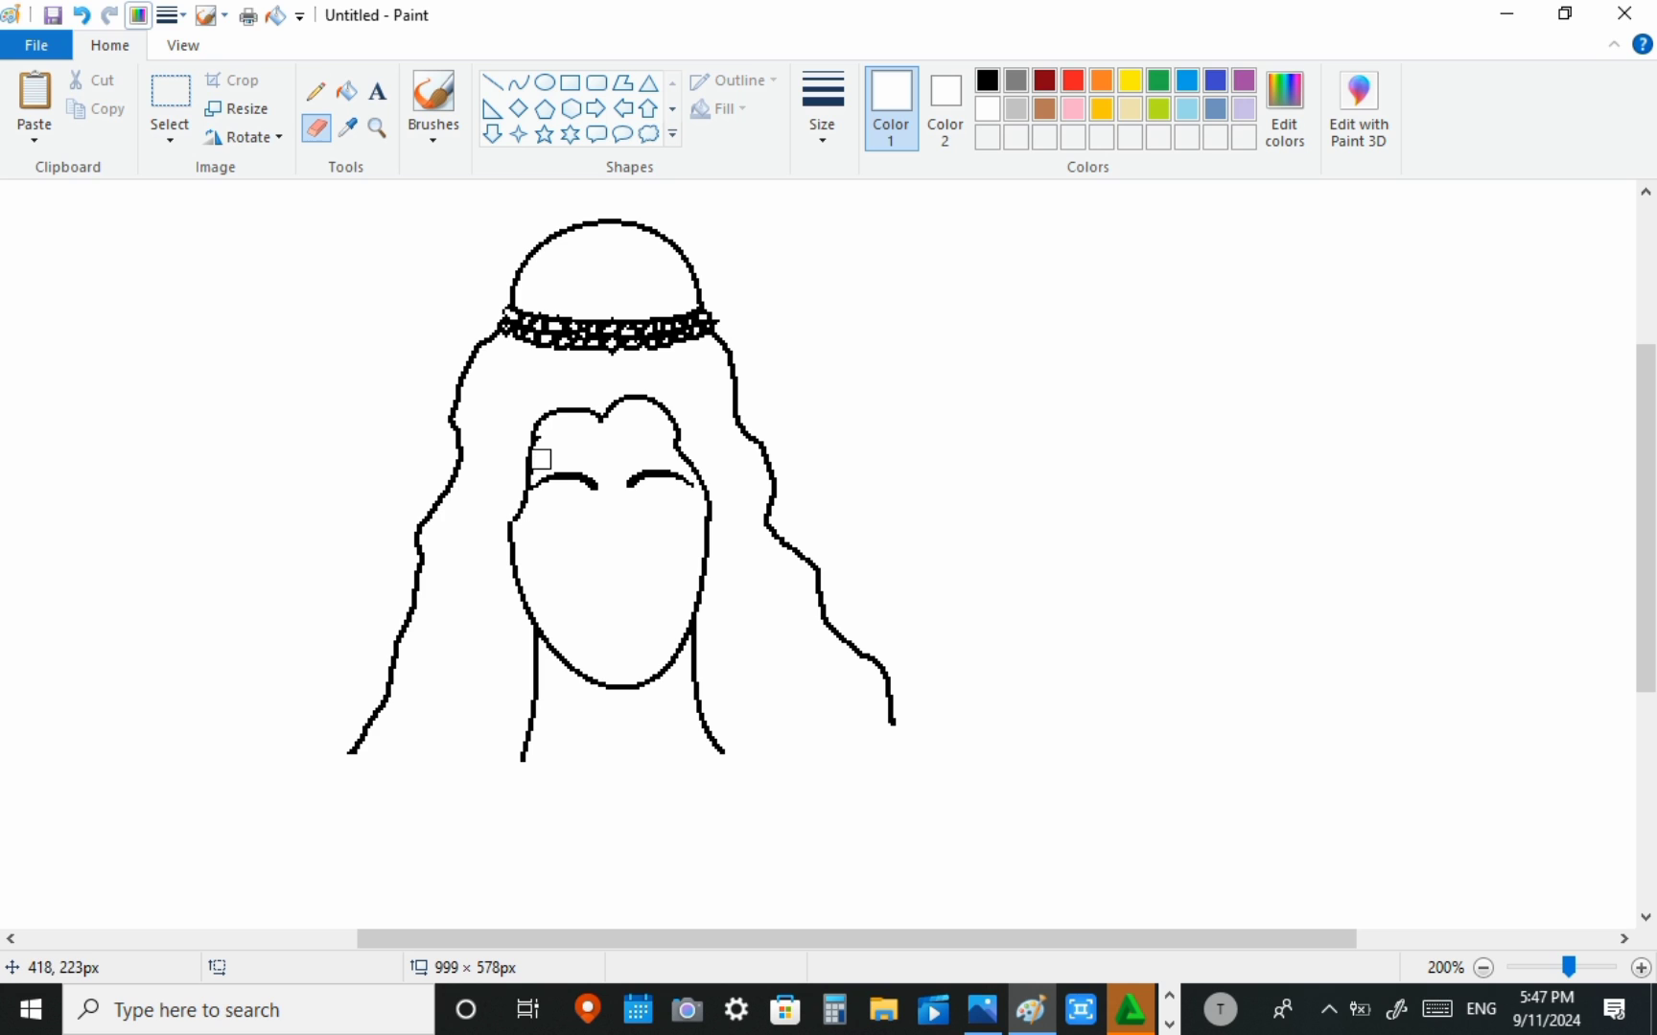
Step: Draw a thin black downward-bowed curve under the left eyebrow as a closed eyelid
click(517, 83)
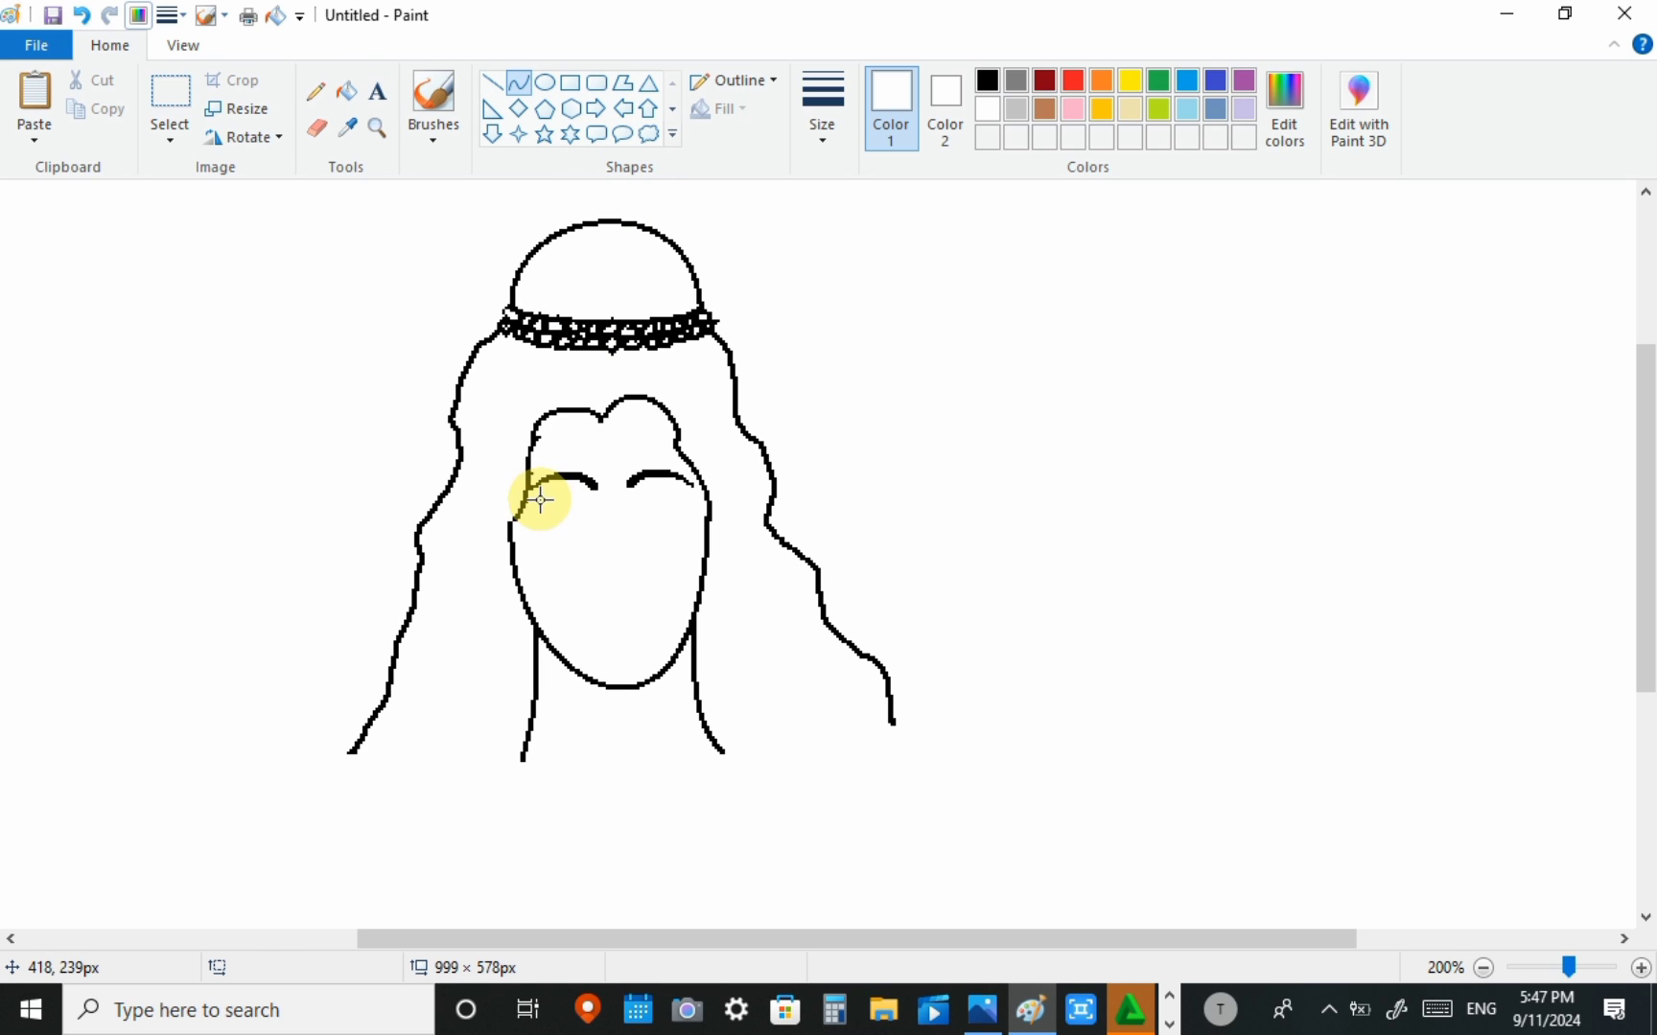
mouse_move(551, 498)
mouse_down()
mouse_move(587, 501)
mouse_move(544, 525)
mouse_move(583, 515)
mouse_up()
click(987, 79)
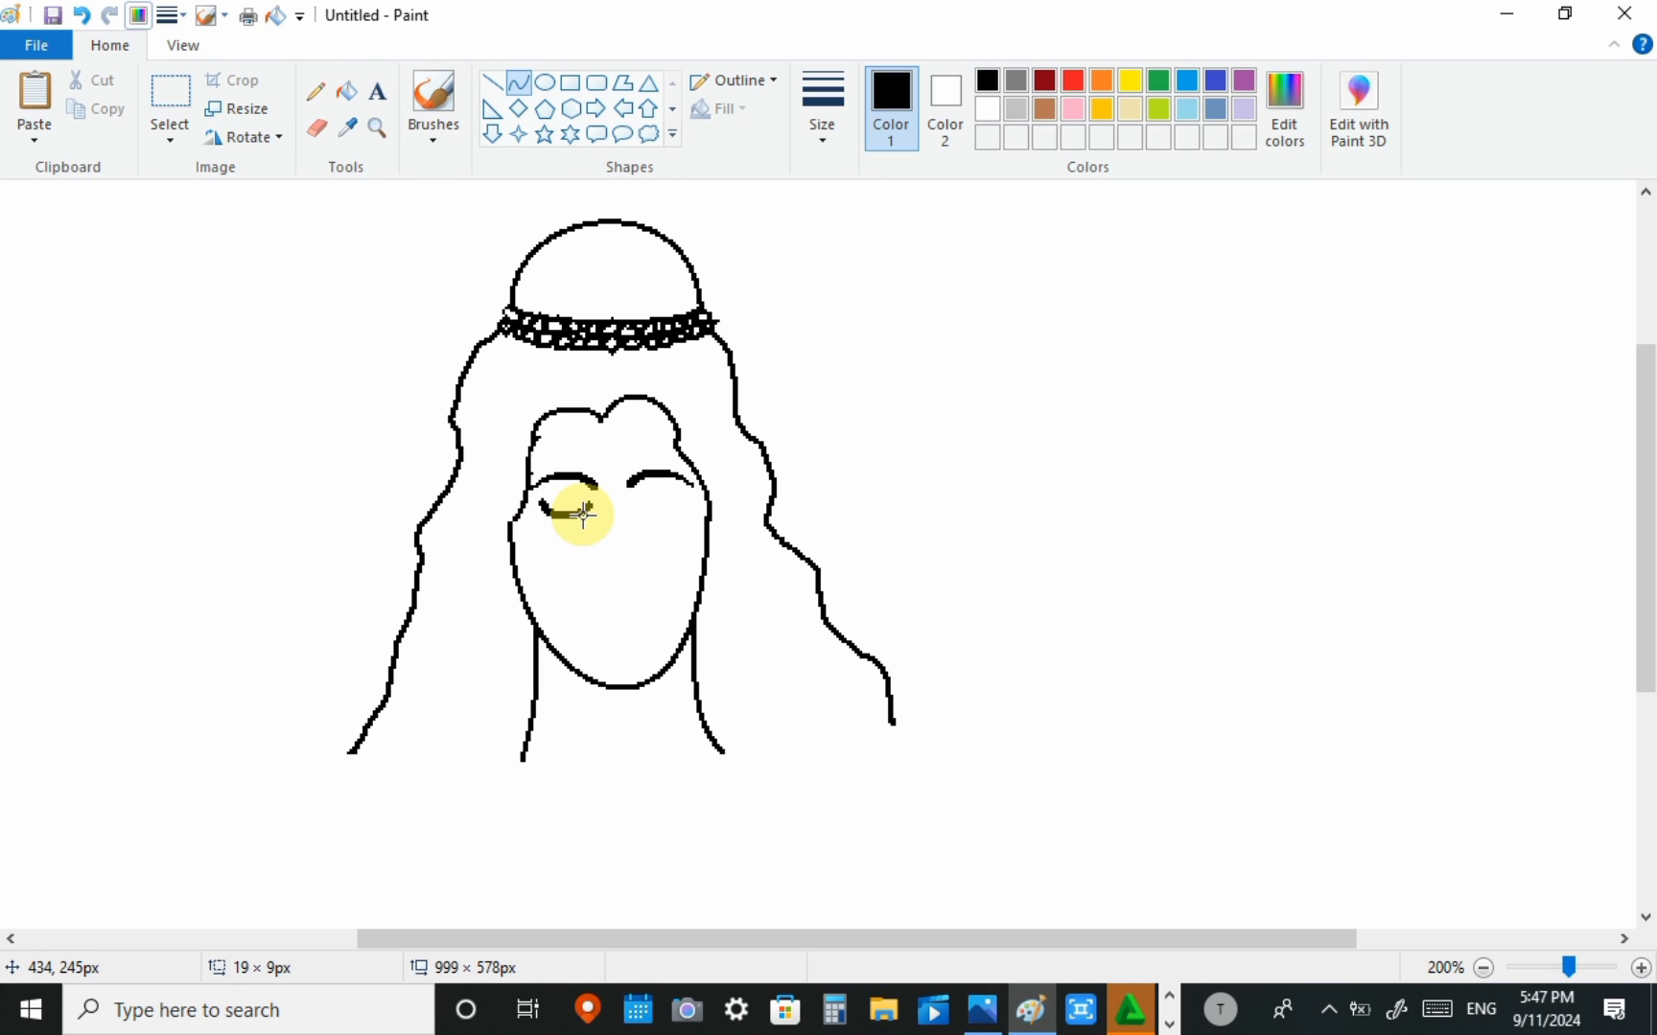
click(822, 107)
click(789, 230)
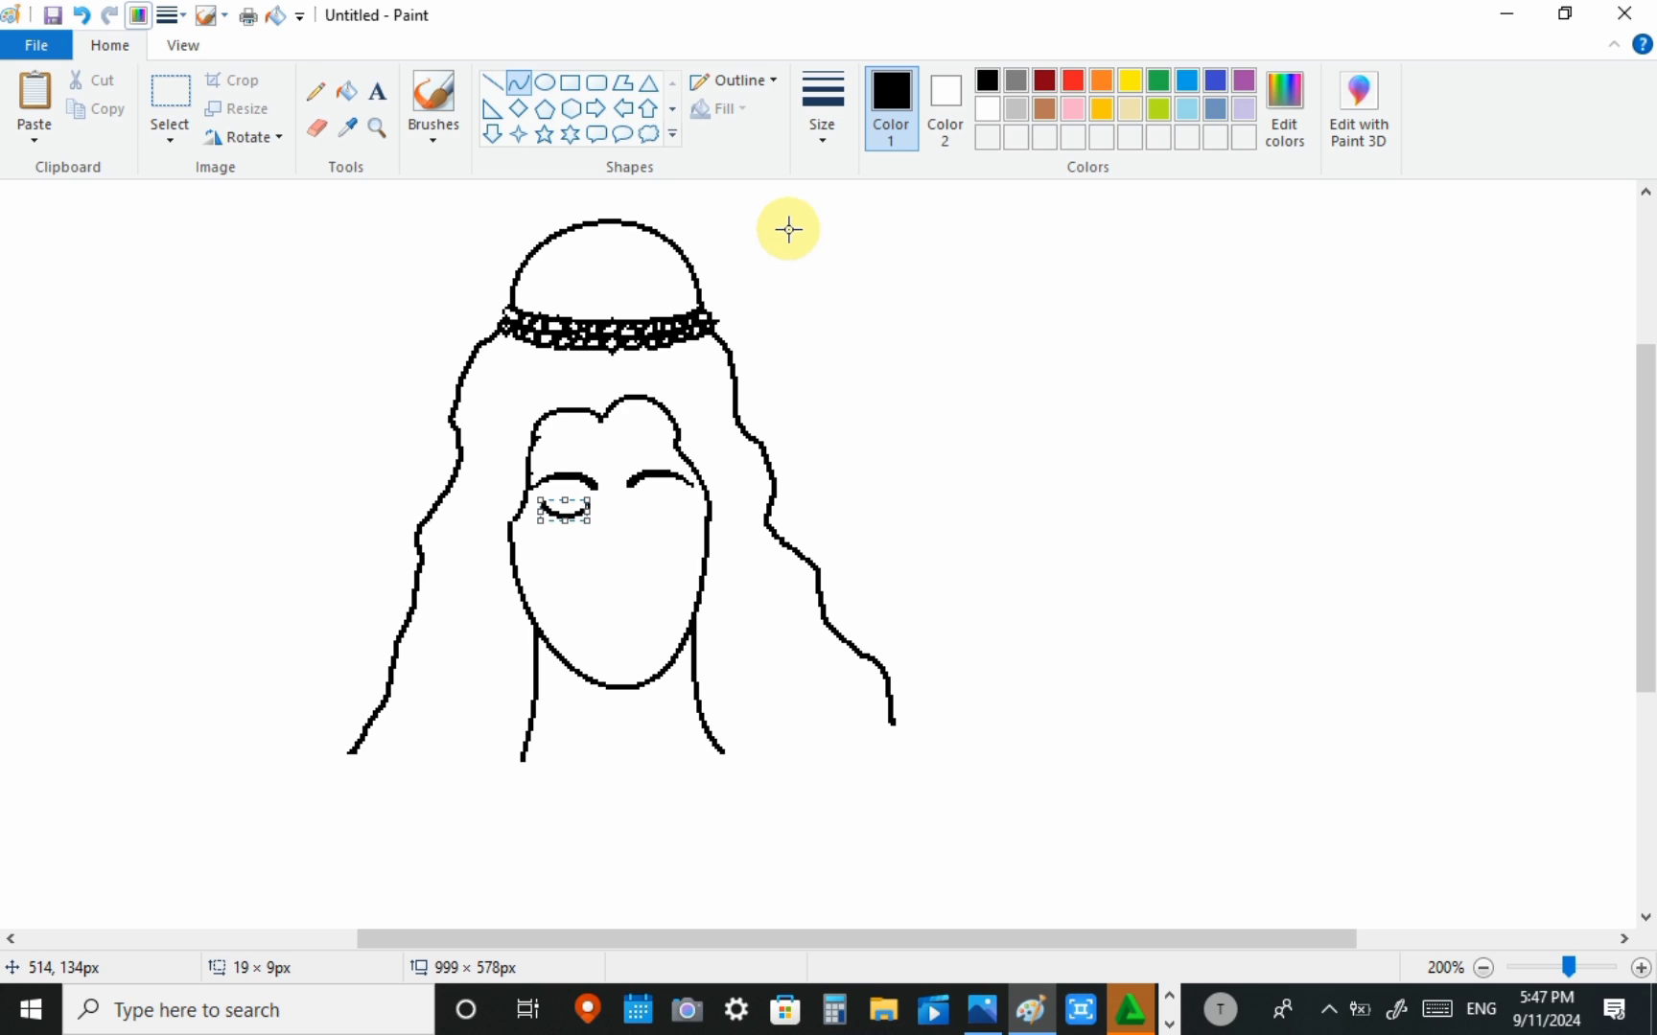
click(796, 301)
Step: Draw a matching downward-bowed eyelid curve under the right eyebrow
drag(639, 506, 684, 508)
drag(645, 515, 672, 520)
click(827, 399)
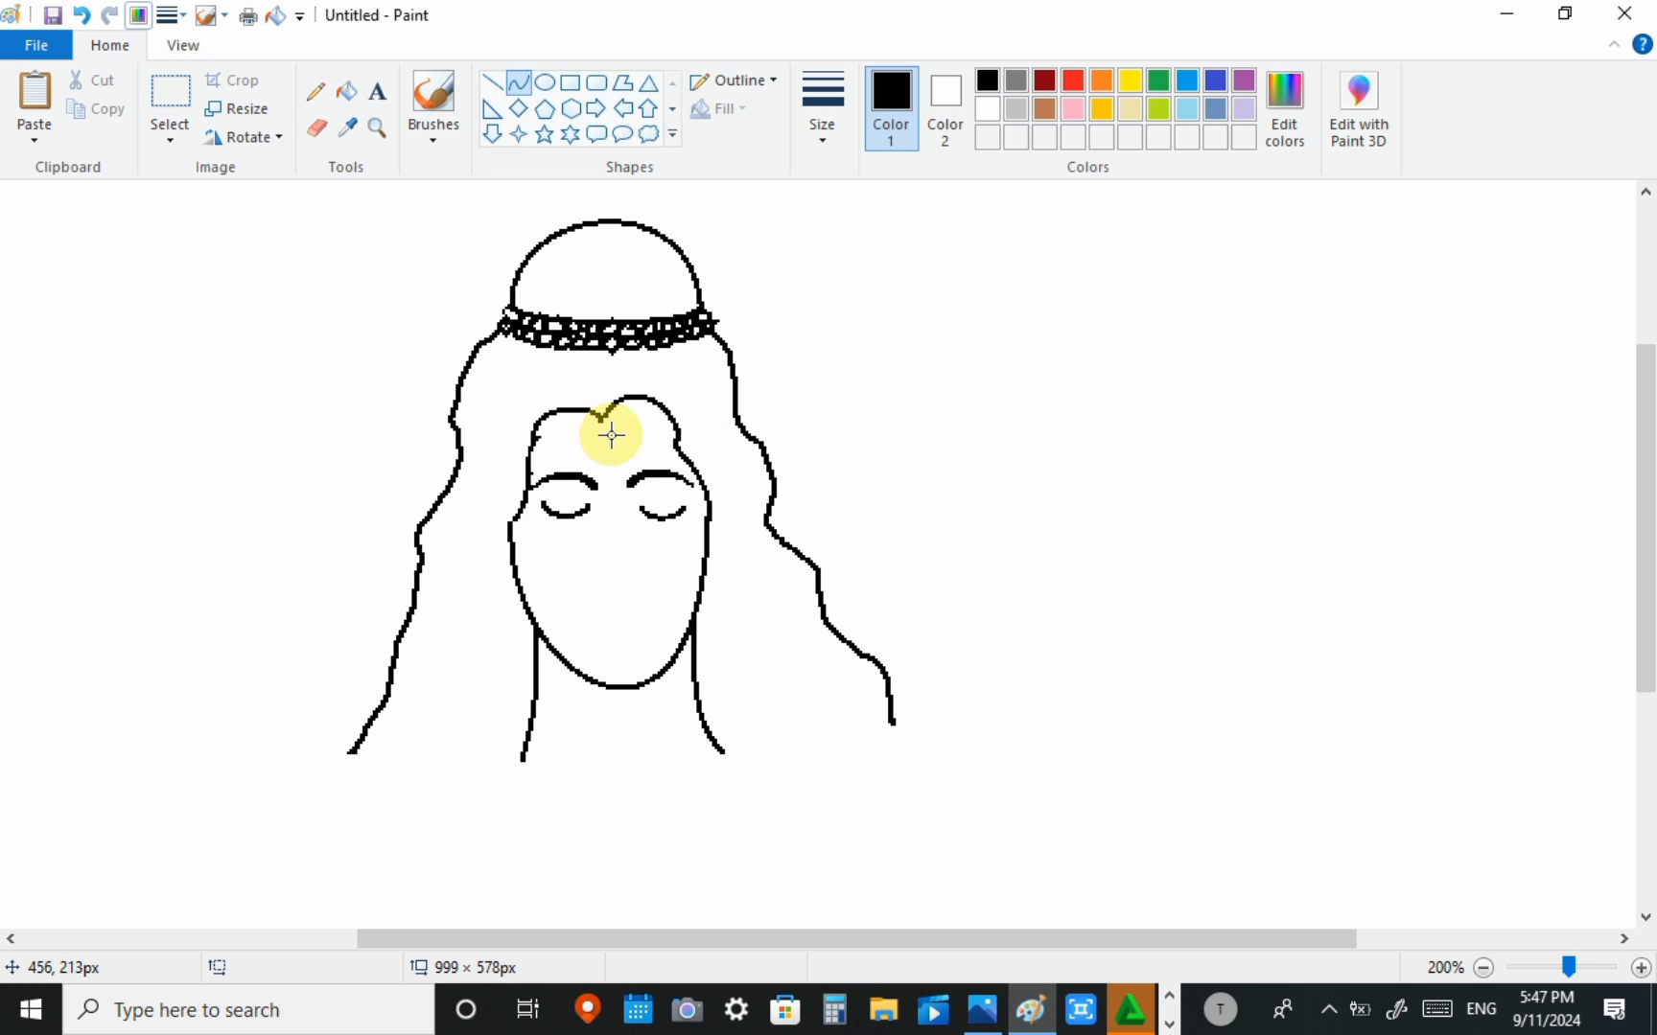
Step: Draw a second, deeper curve under the left closed eyelid and fill the gap between the two curves with black
mouse_move(544, 506)
mouse_down()
mouse_move(585, 505)
mouse_move(569, 525)
mouse_up()
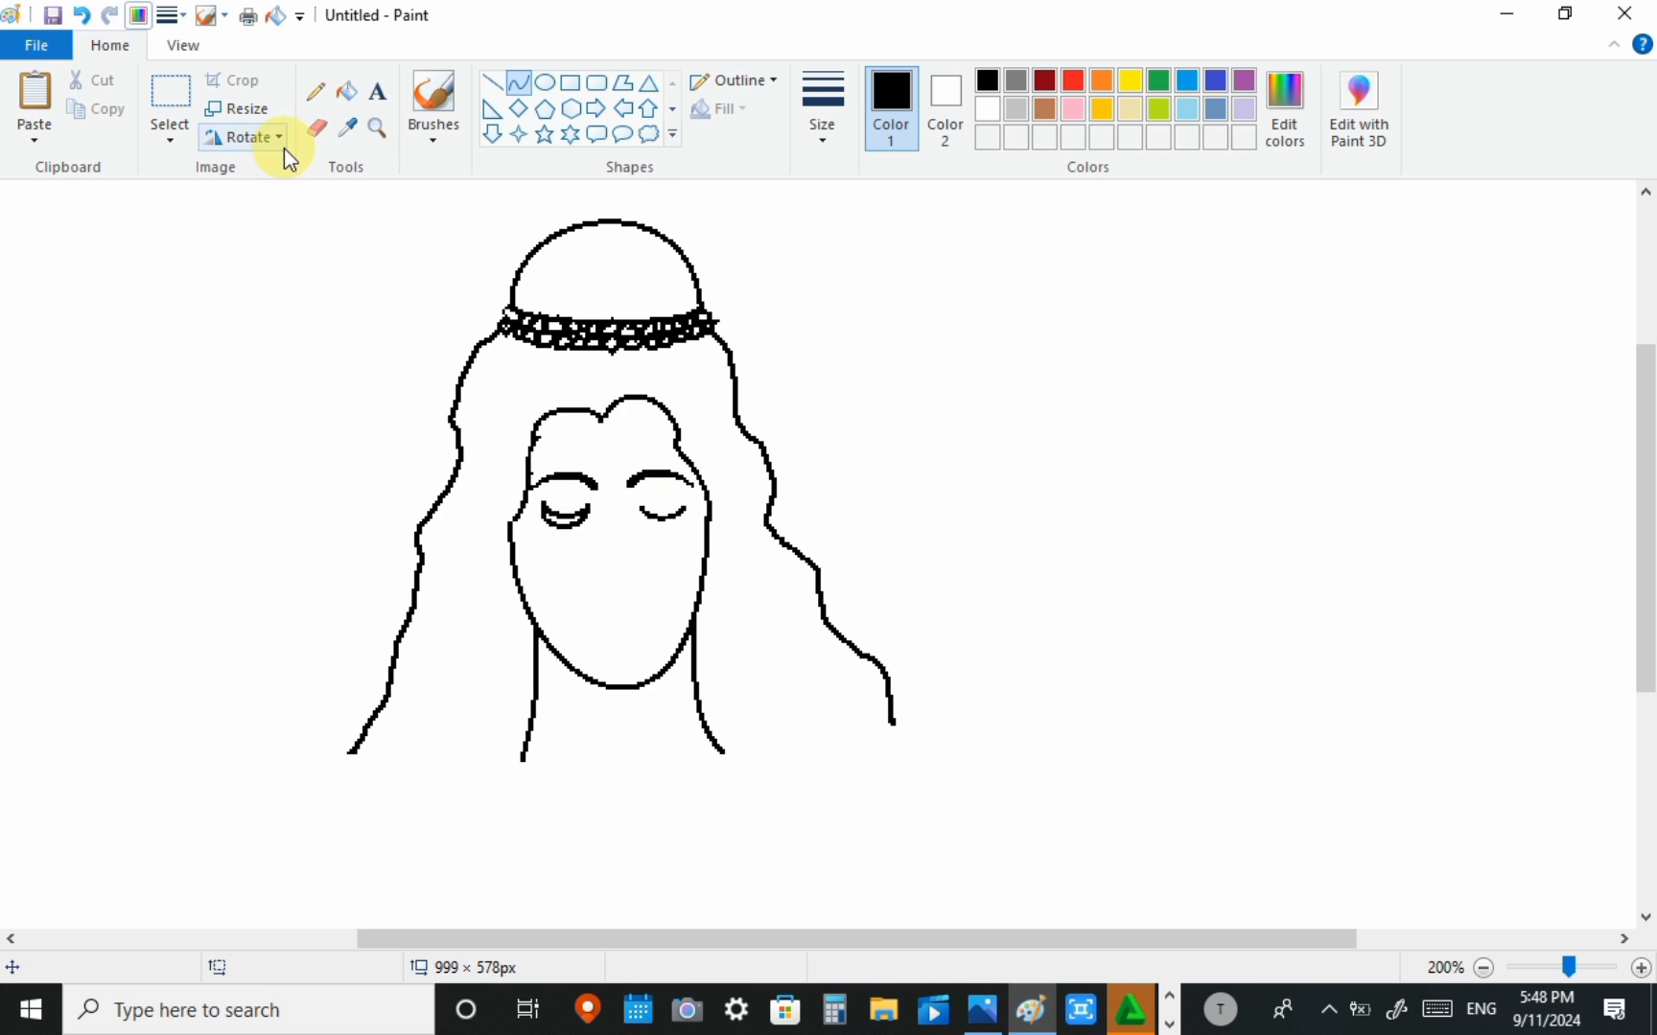
click(346, 90)
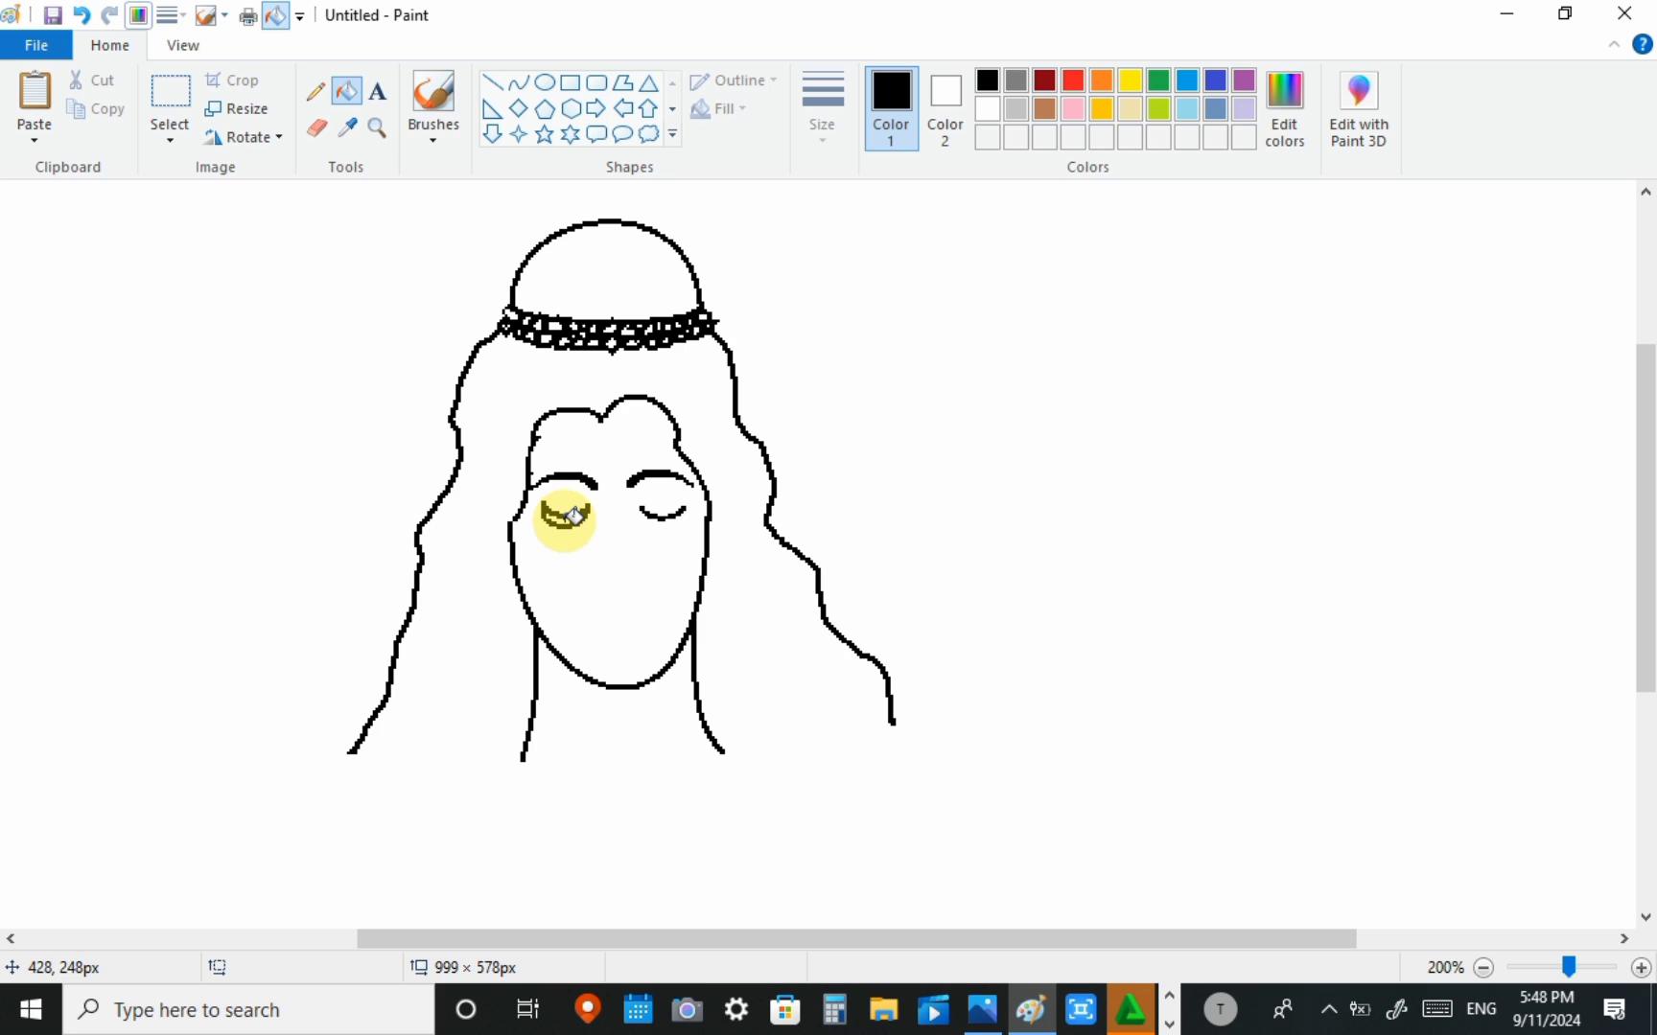
click(1093, 581)
key(ctrl+z)
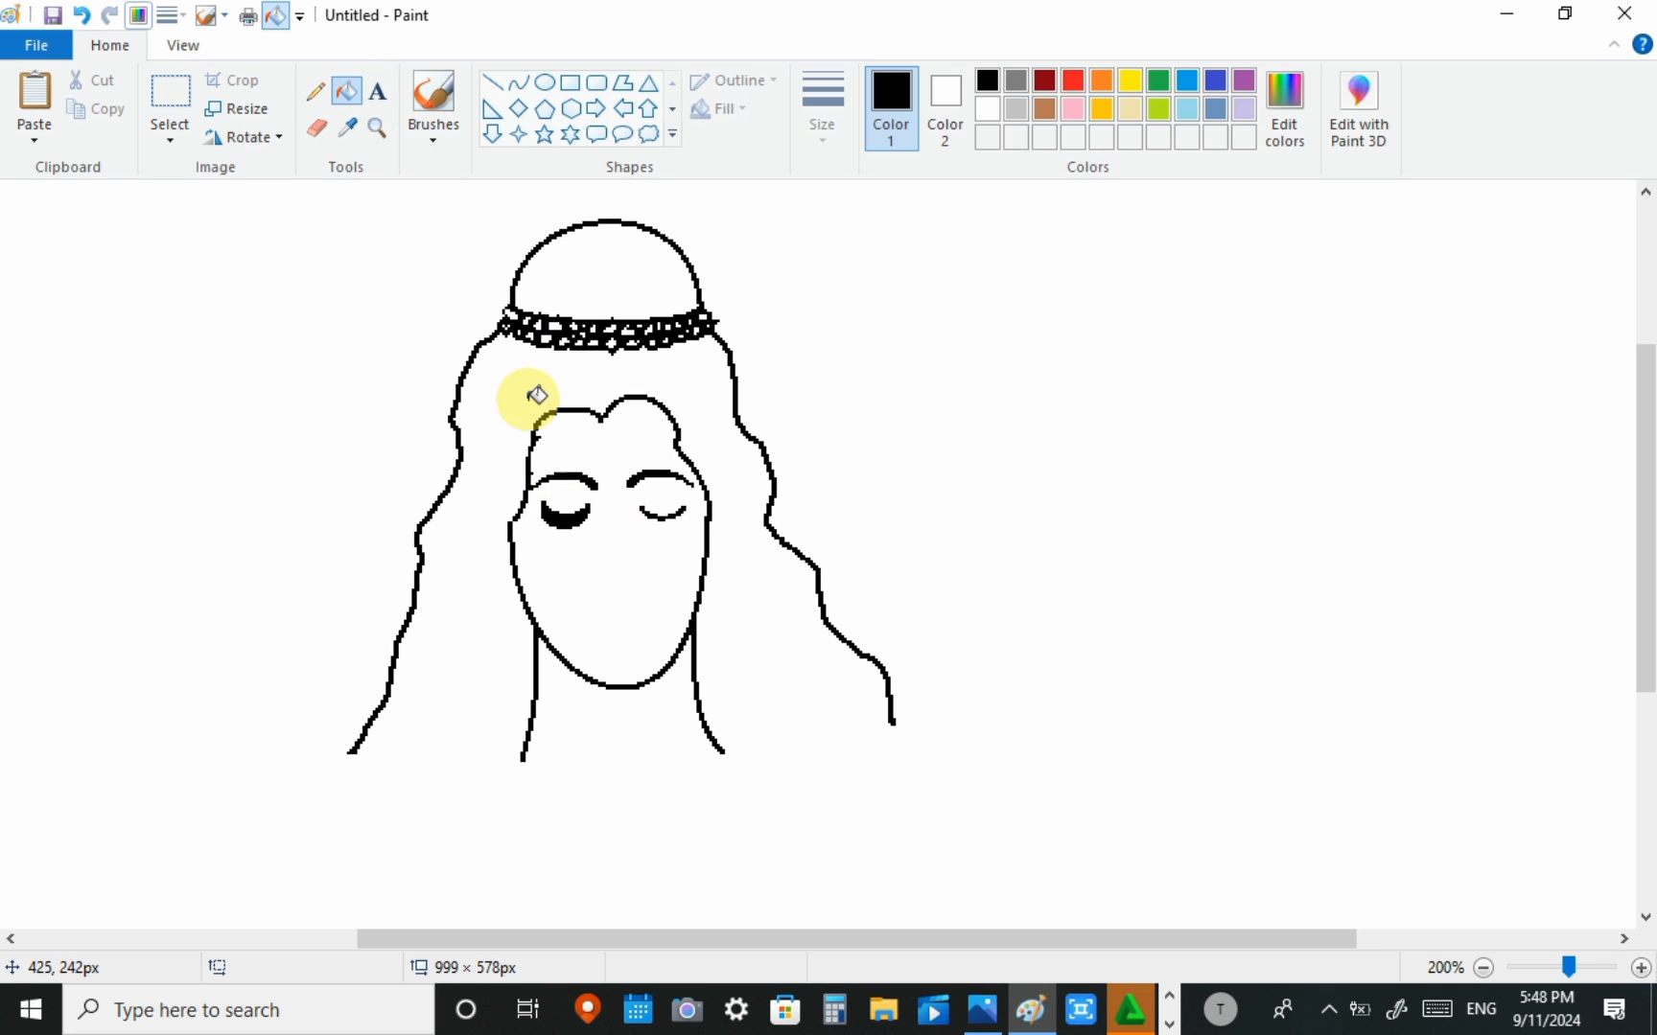
Step: Draw a deeper curve under the right closed eyelid and fill the enclosed crescent with black
click(518, 81)
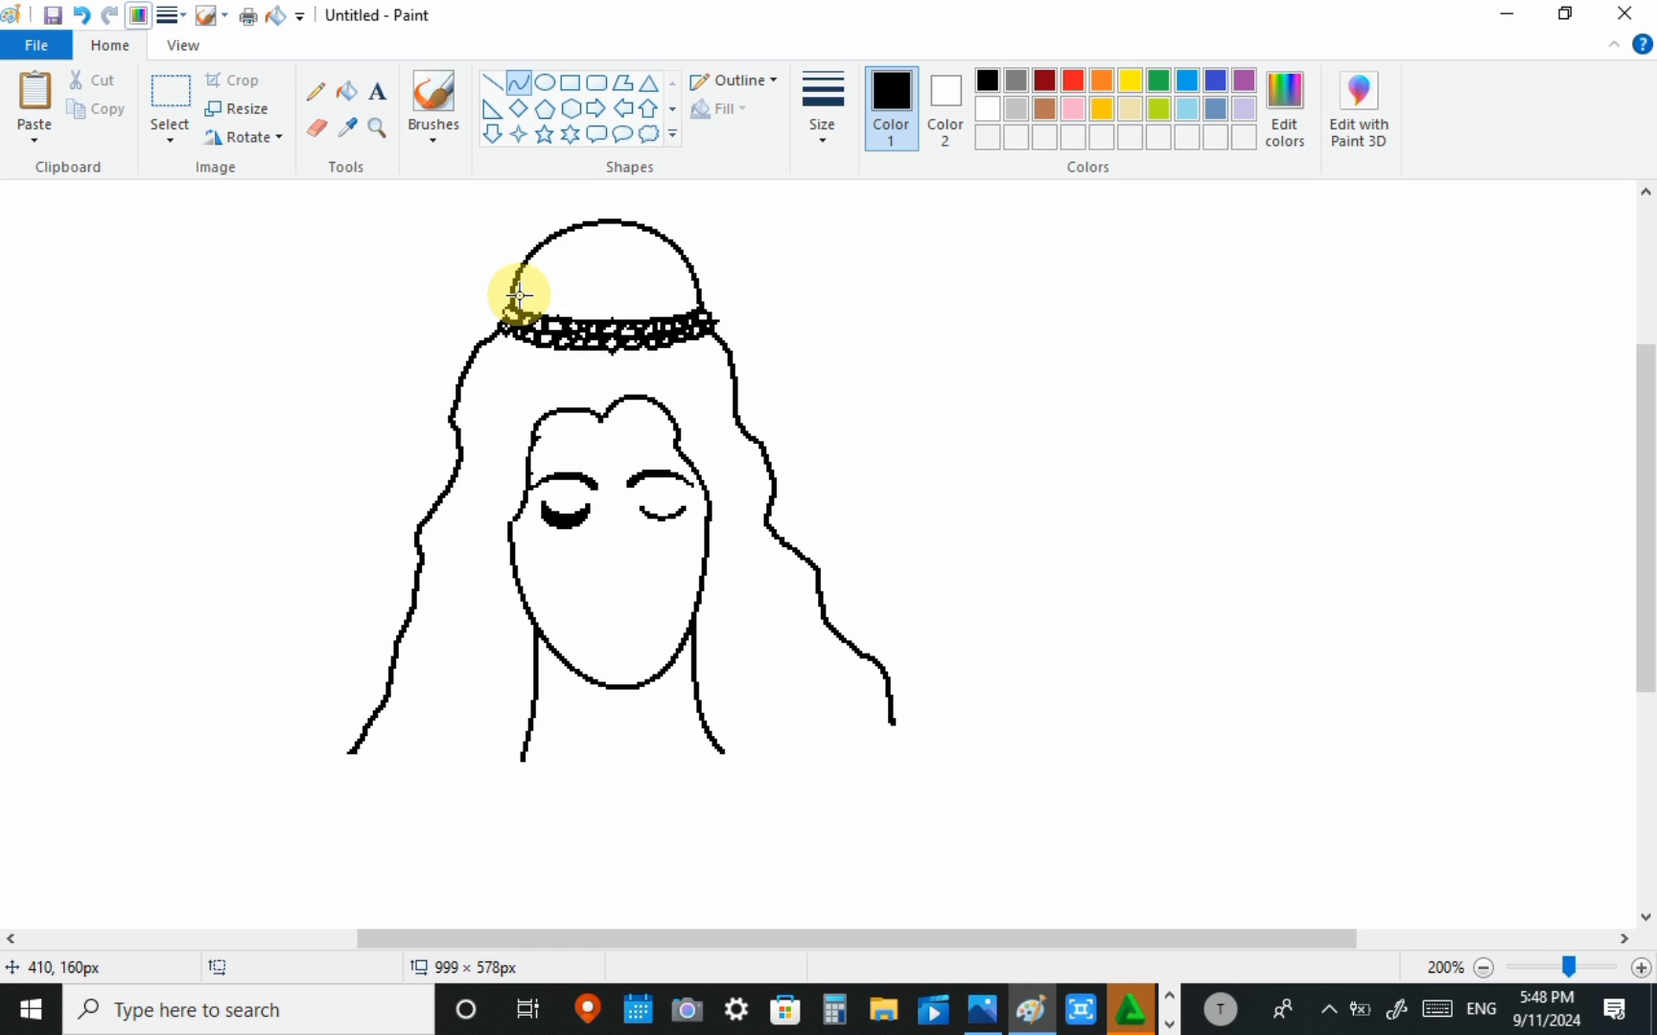
drag(639, 511, 668, 535)
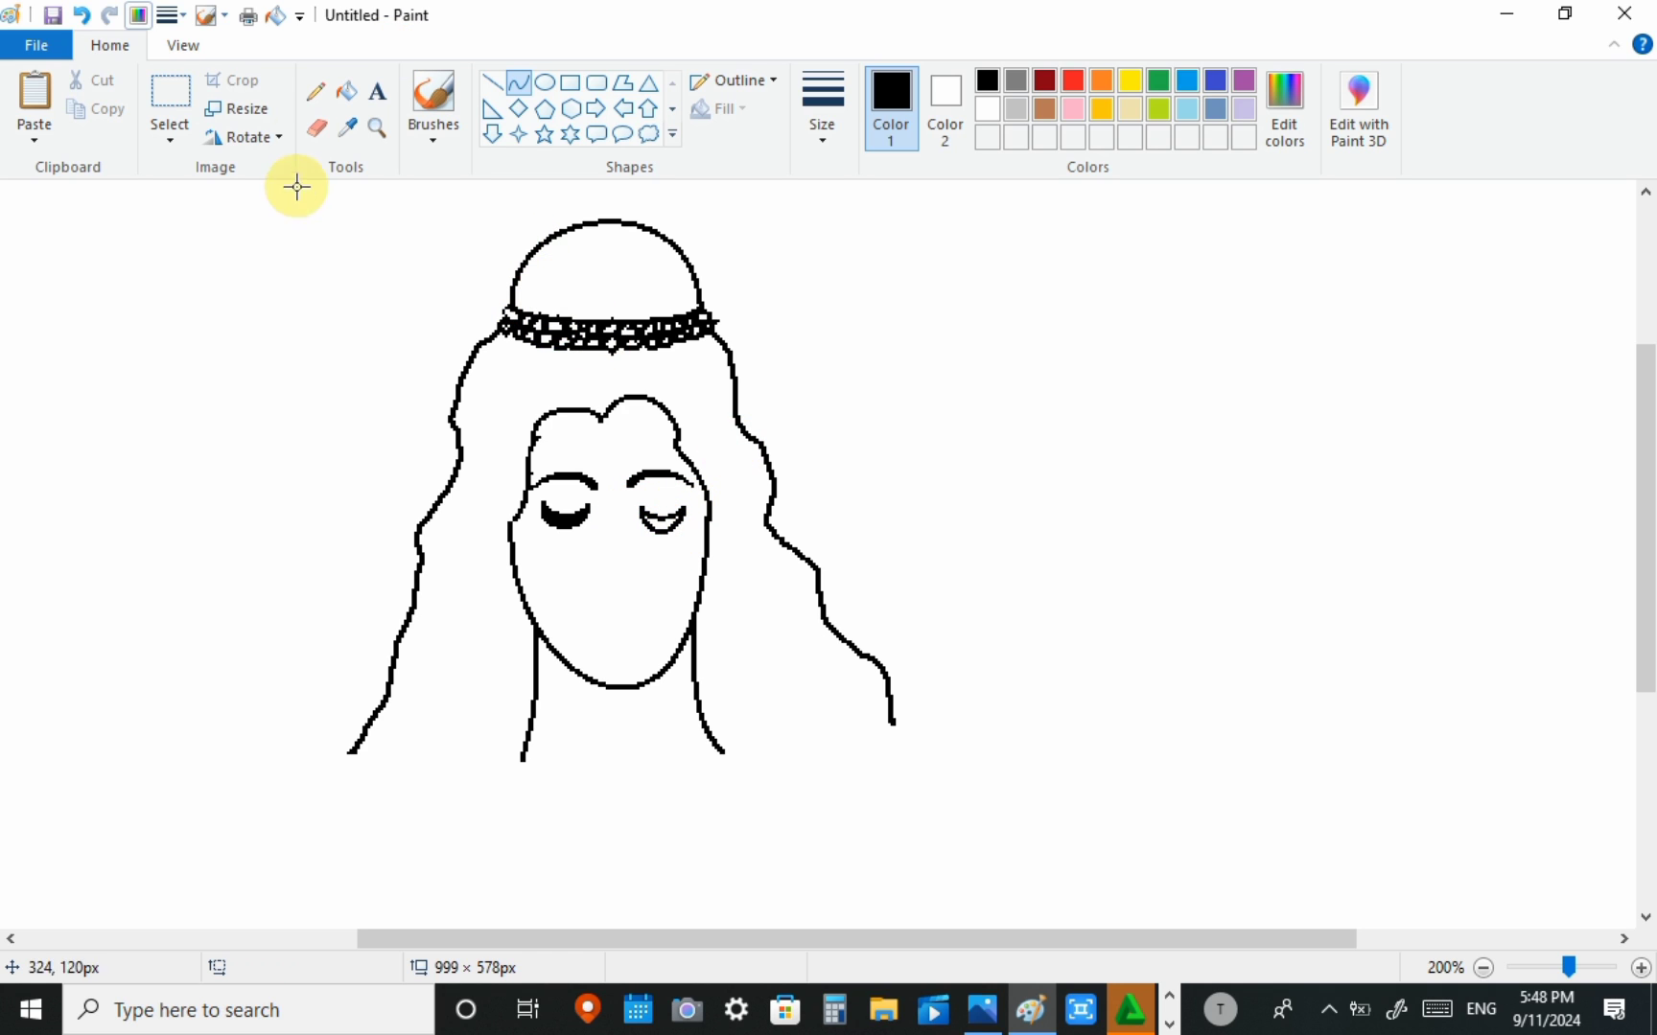
click(346, 90)
click(661, 518)
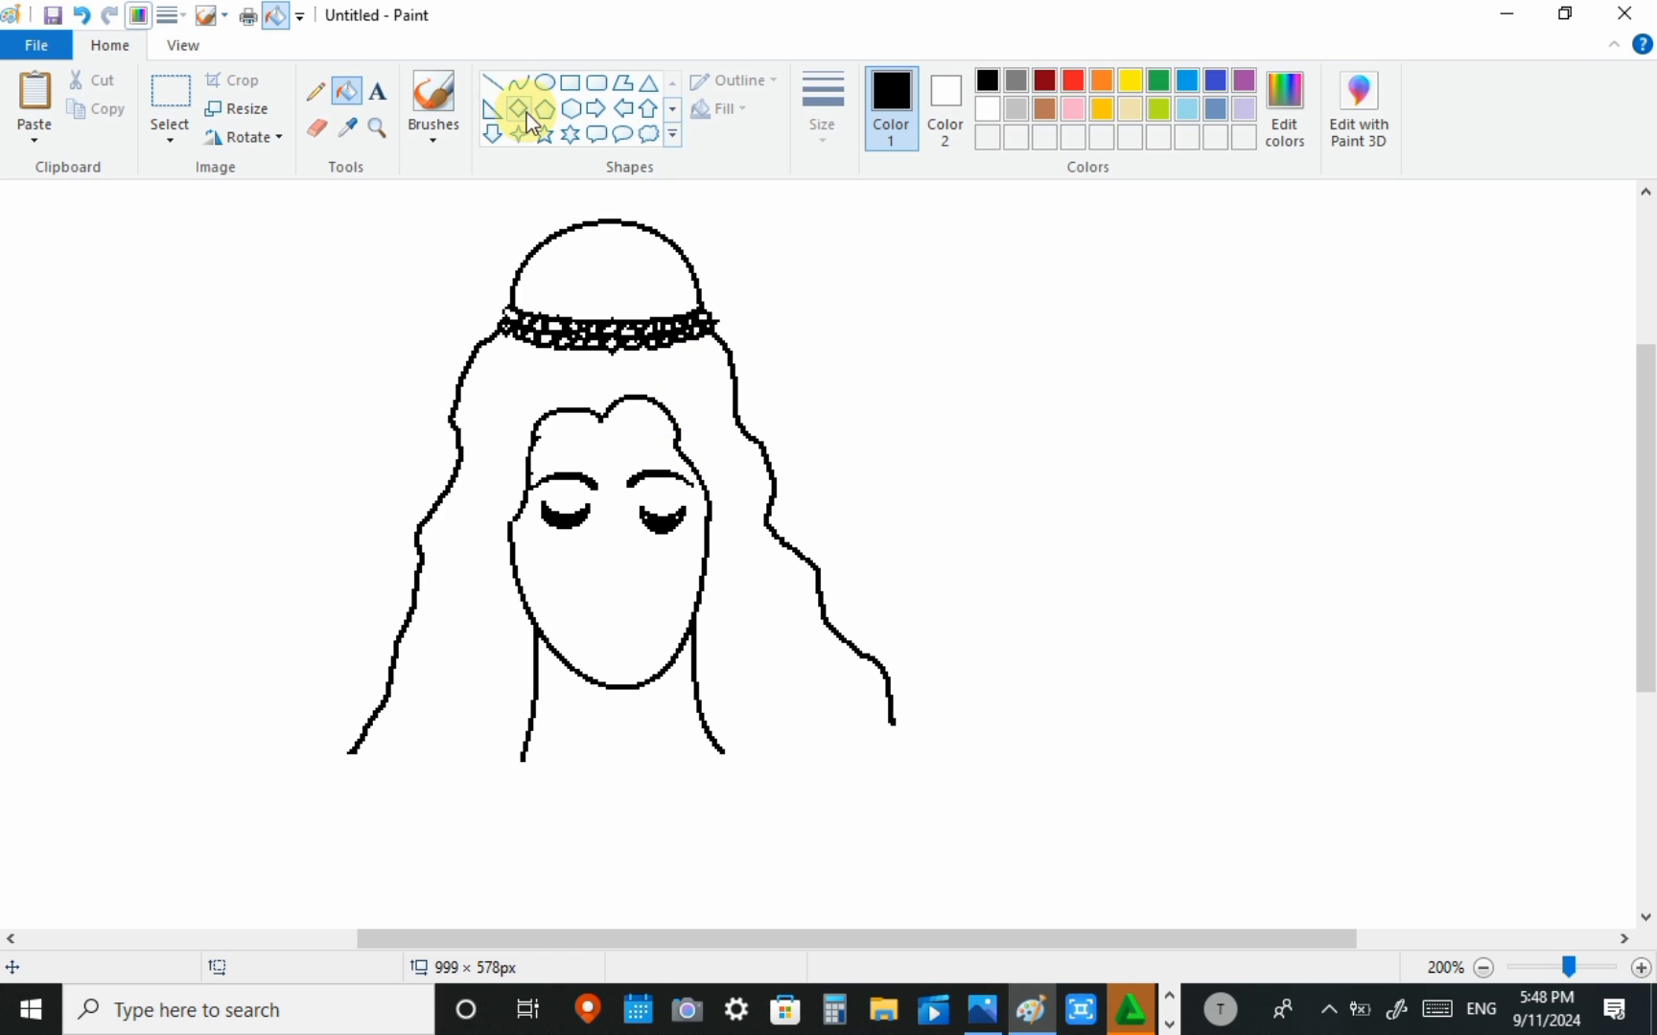
Step: Trim the edges of both filled eyelids with white curves, undoing the misplaced strokes
click(519, 83)
click(986, 109)
mouse_move(537, 511)
mouse_down()
mouse_move(593, 513)
mouse_move(569, 535)
mouse_move(535, 514)
mouse_up()
key(ctrl+z)
click(622, 470)
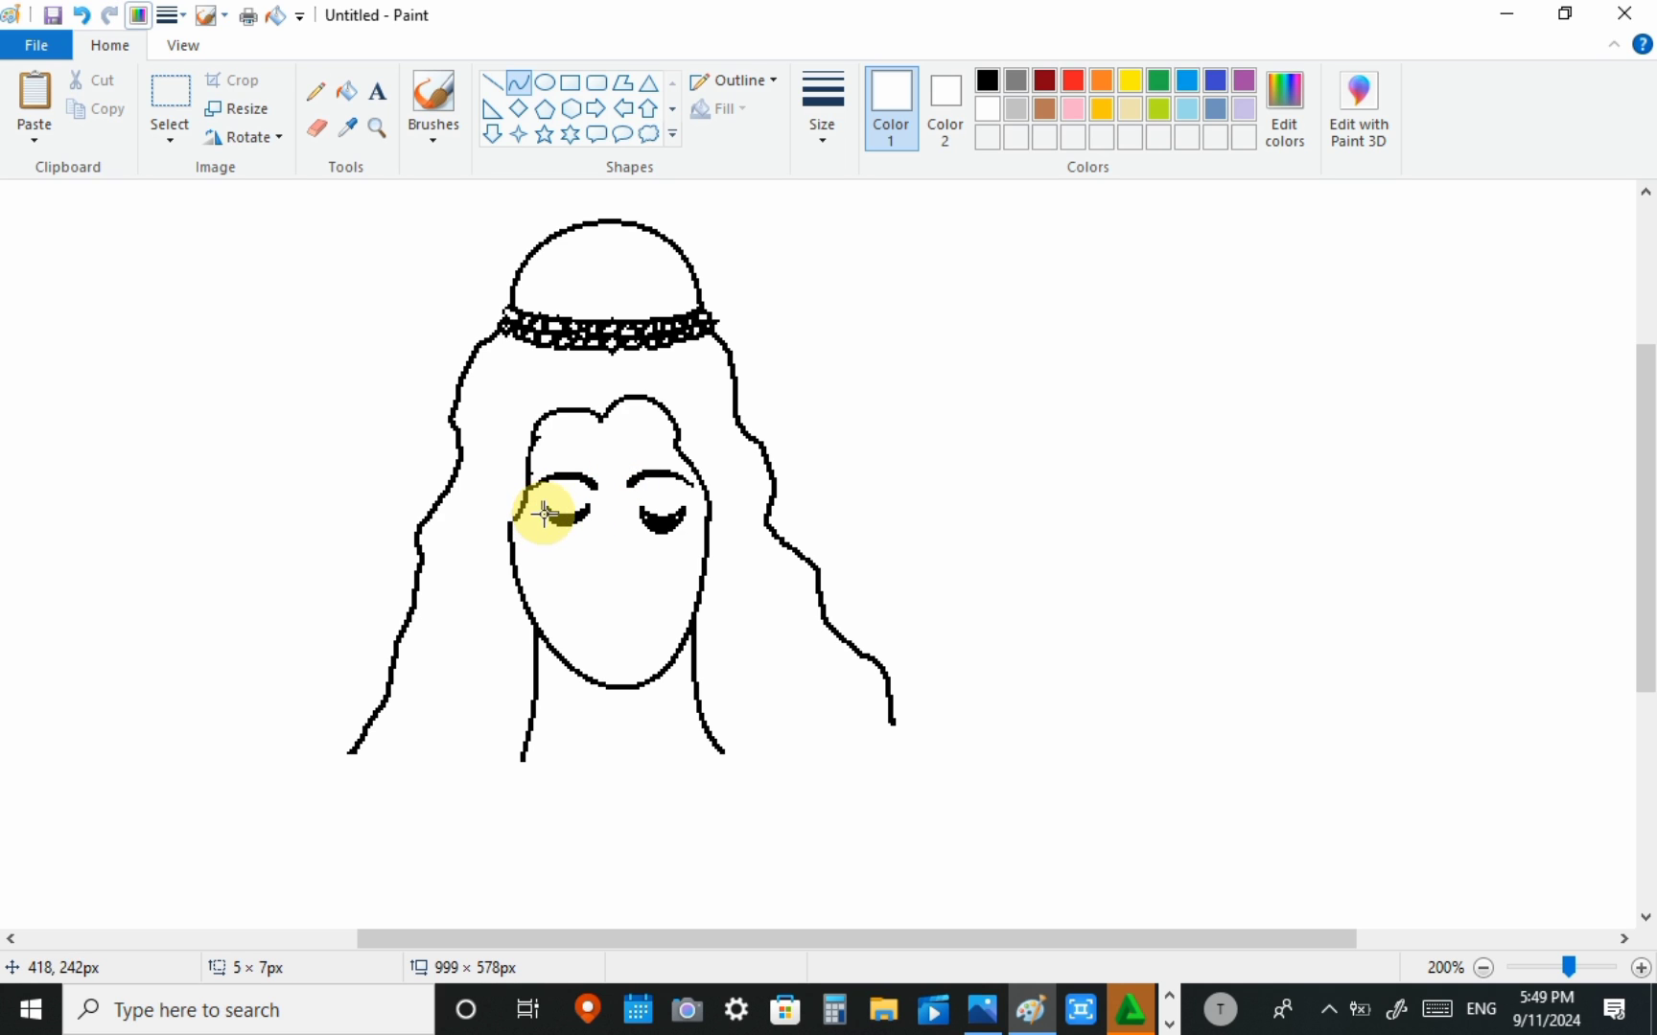
key(ctrl+z)
mouse_move(538, 515)
mouse_down()
mouse_move(677, 521)
mouse_move(665, 535)
mouse_move(640, 517)
mouse_up()
click(1329, 1009)
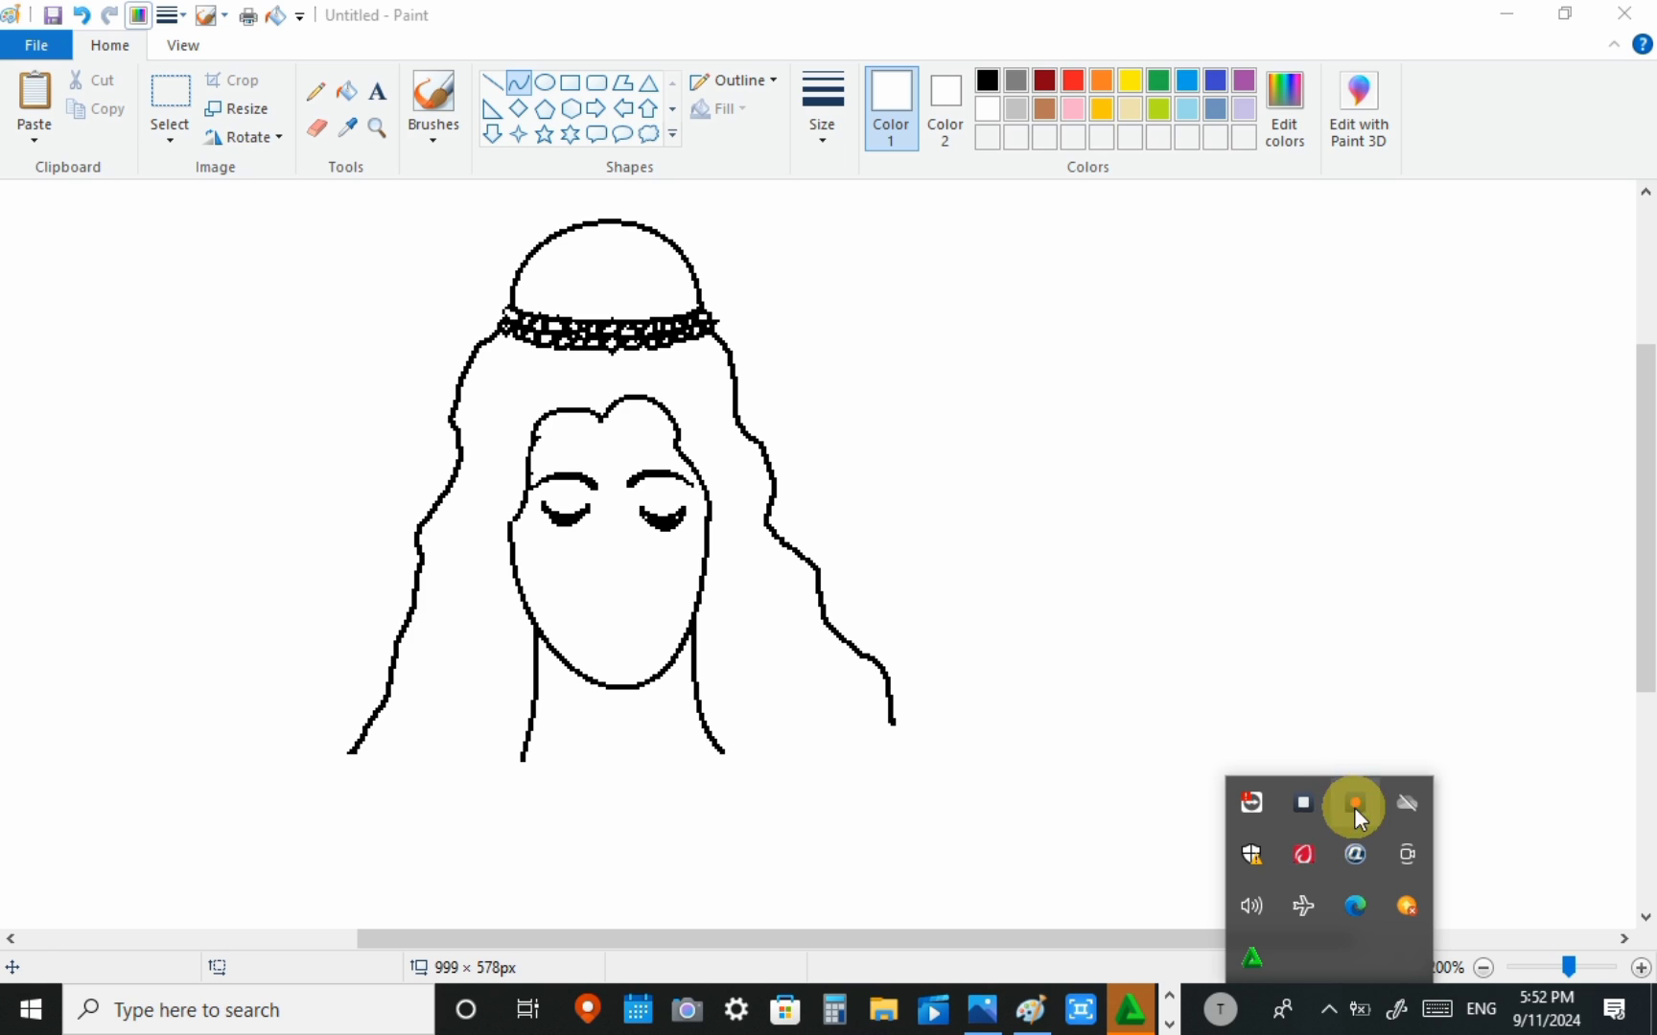
click(1355, 807)
Step: Sketch the underside of the nose with the Pencil in black, including both curled nostrils
click(316, 91)
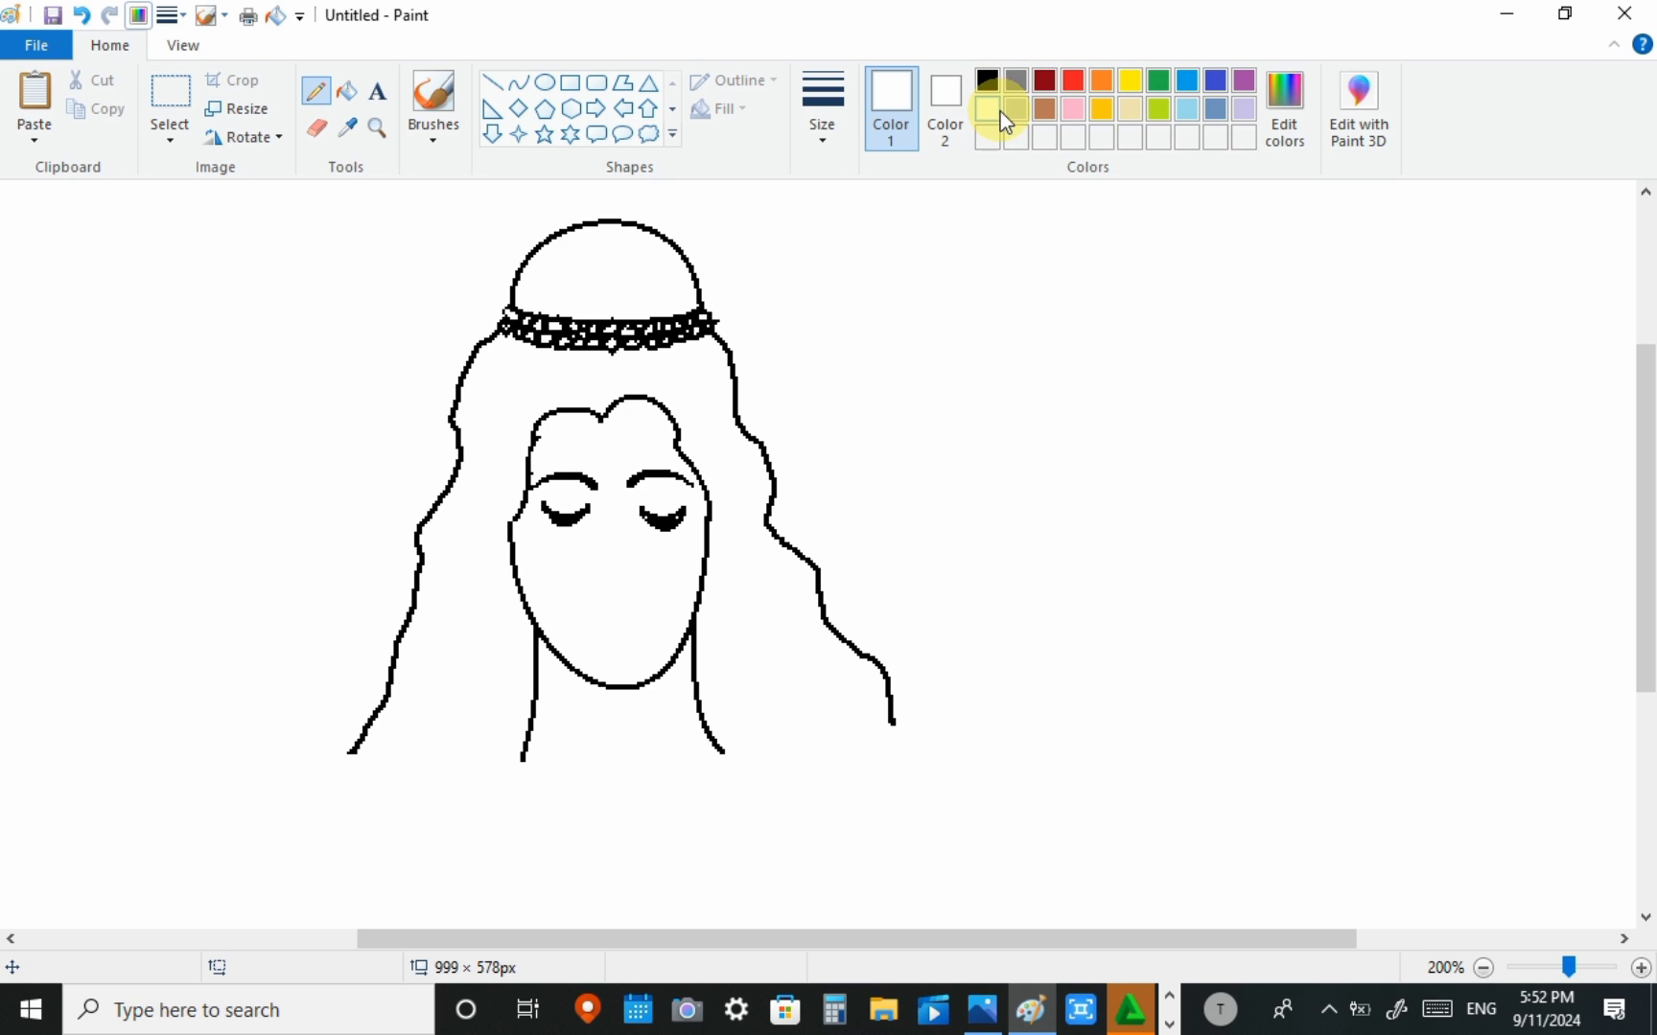
drag(592, 584, 613, 594)
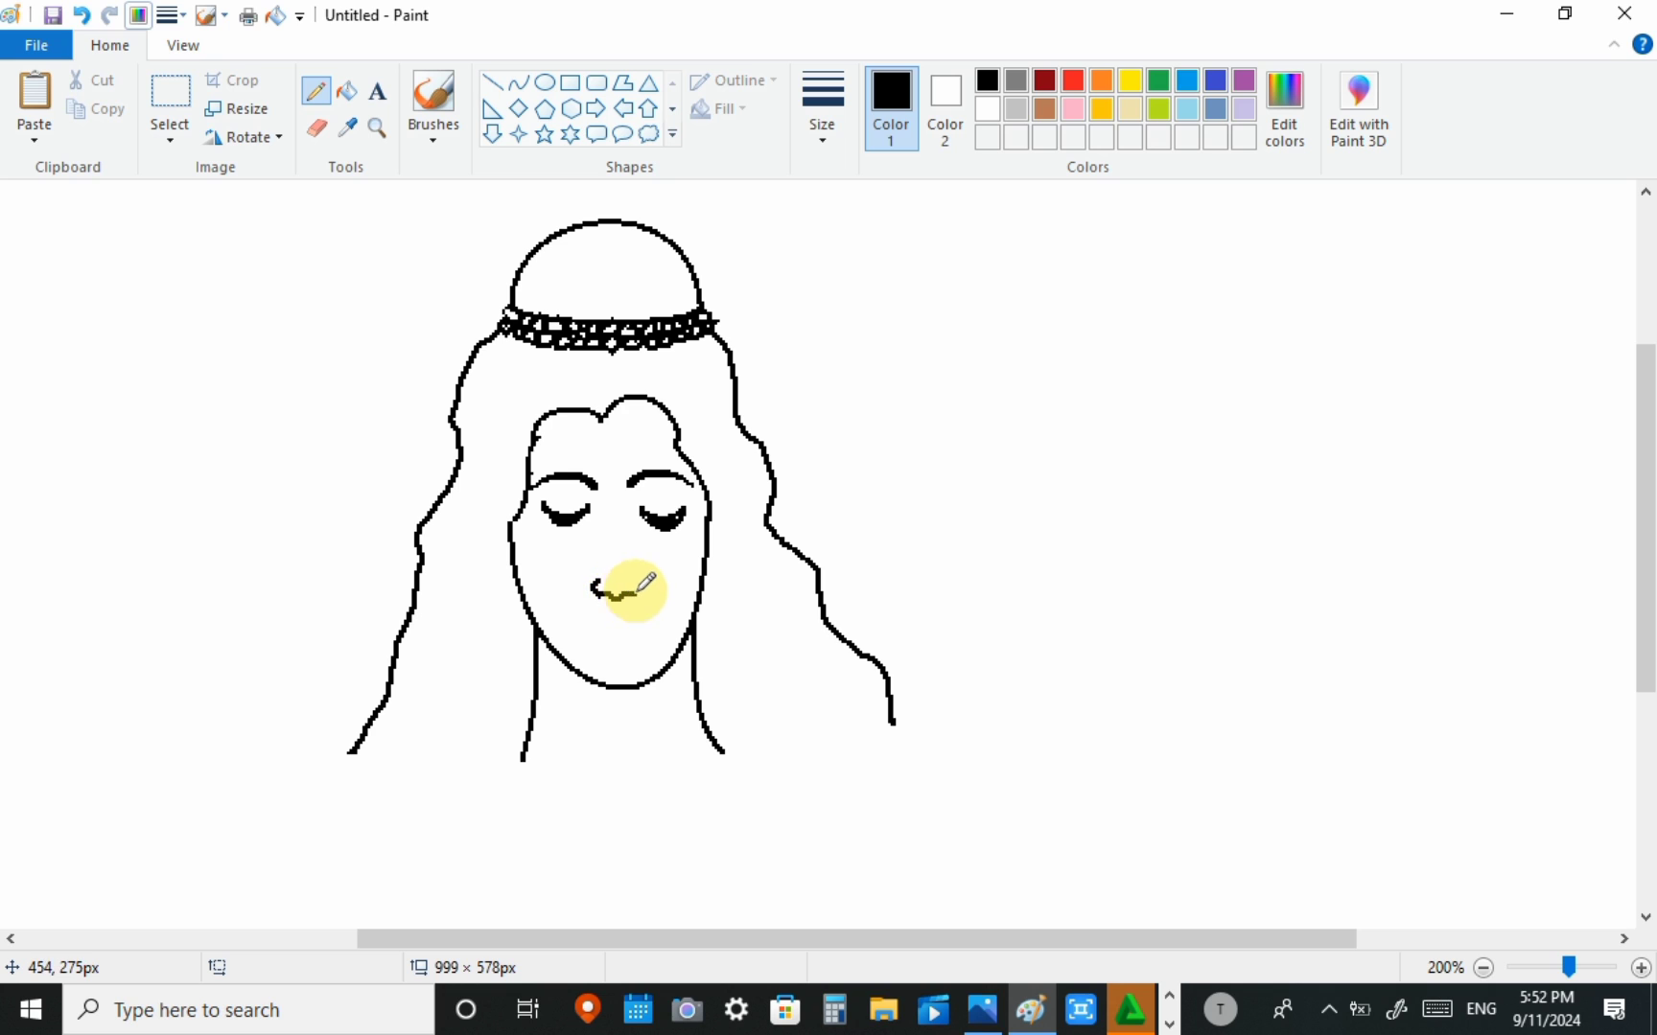
Step: Draw the mouth below the nose with black curves, forming the upper lip, lower lip and parting line
click(518, 82)
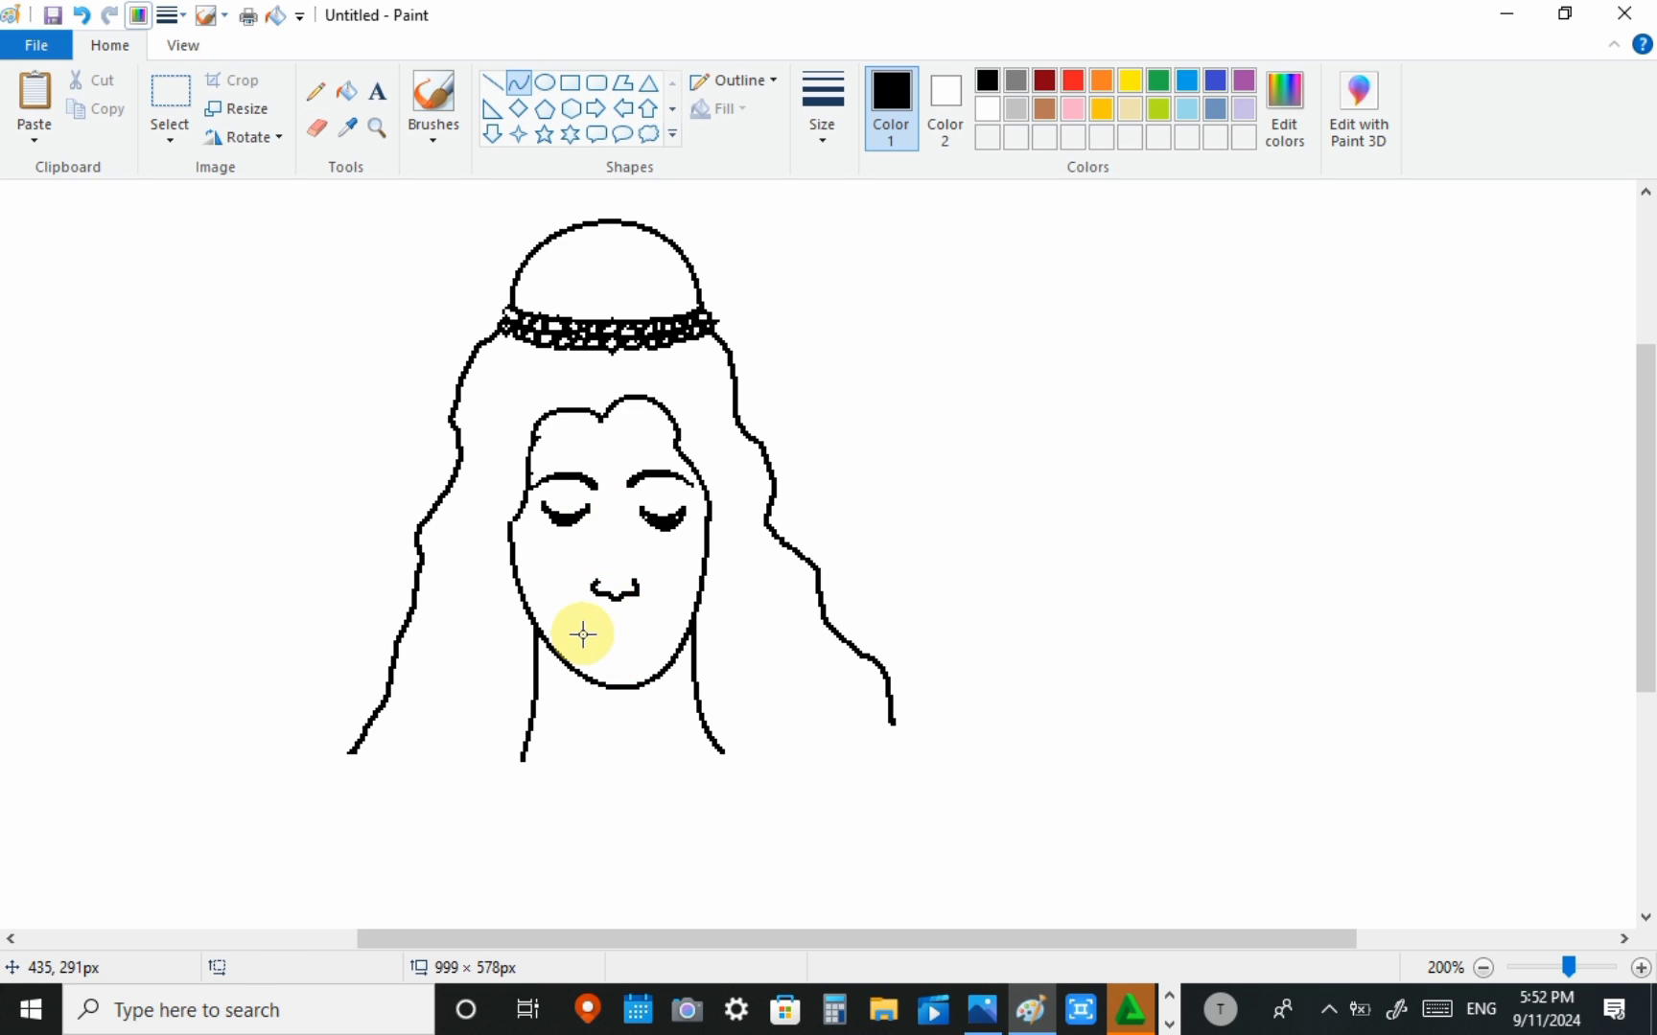
mouse_move(580, 628)
mouse_down()
mouse_move(651, 625)
mouse_move(603, 635)
mouse_move(636, 628)
mouse_move(628, 658)
mouse_move(601, 616)
mouse_move(634, 632)
mouse_up()
right_click(625, 658)
click(640, 593)
click(613, 623)
click(639, 606)
click(633, 400)
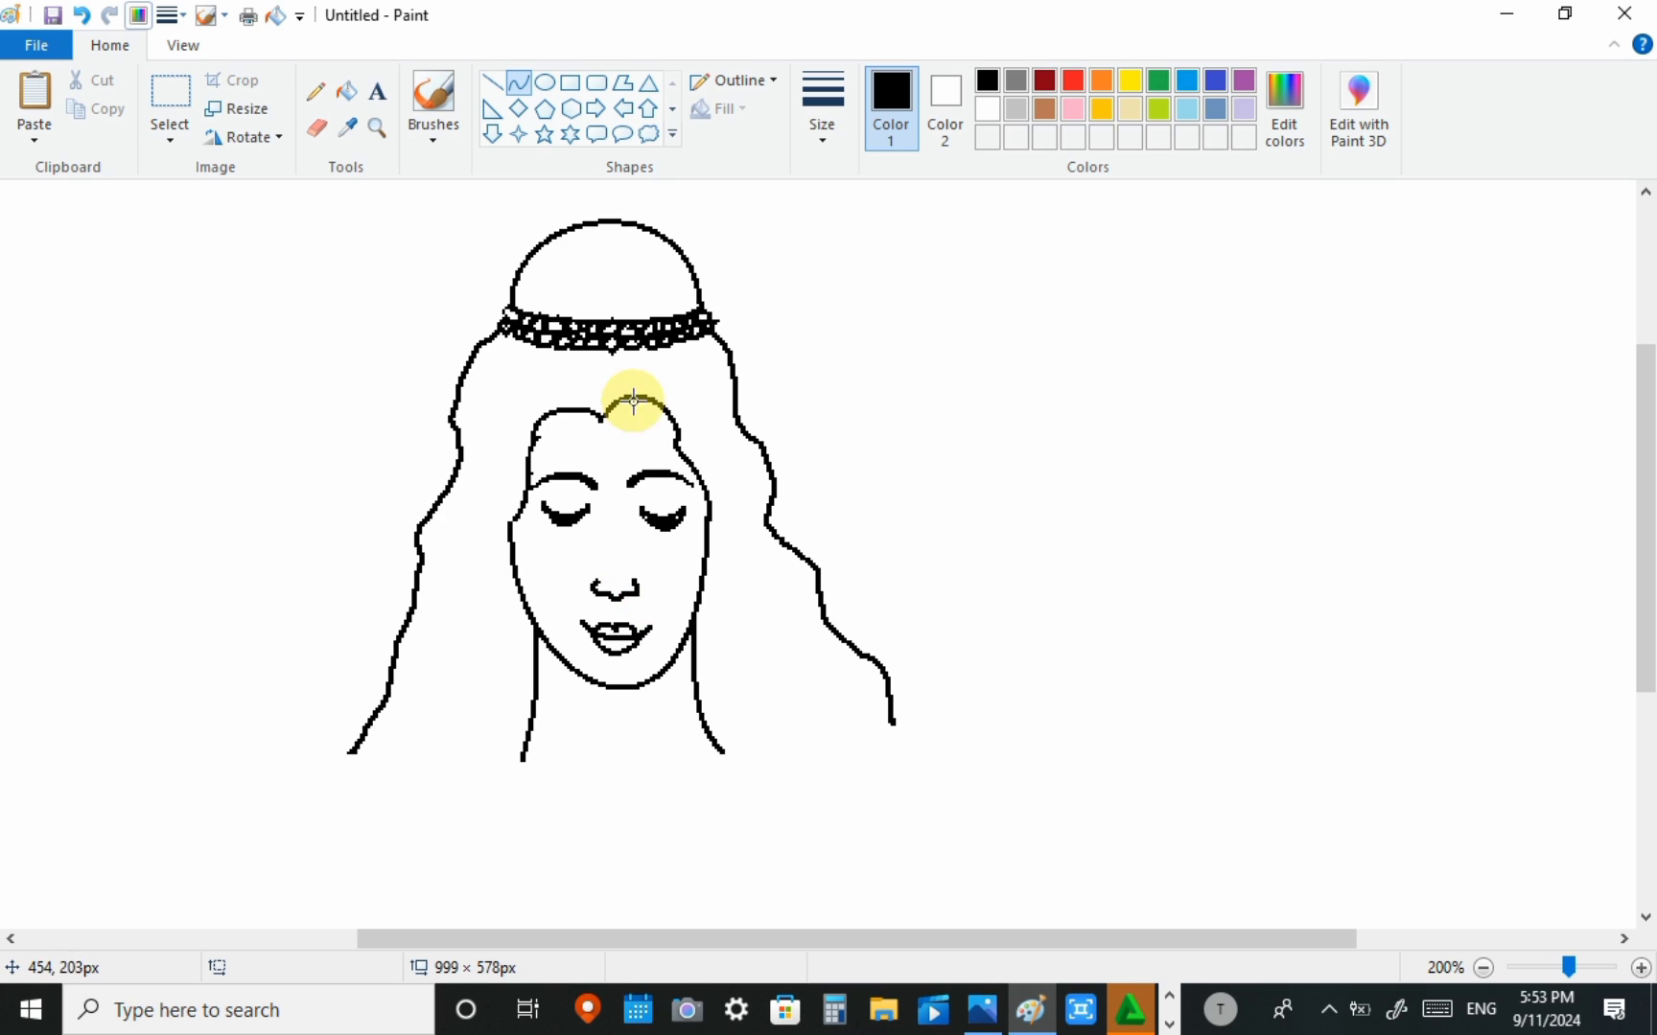
Step: Erase the protruding corners of the mouth and redraw both corners with the Pencil
click(318, 127)
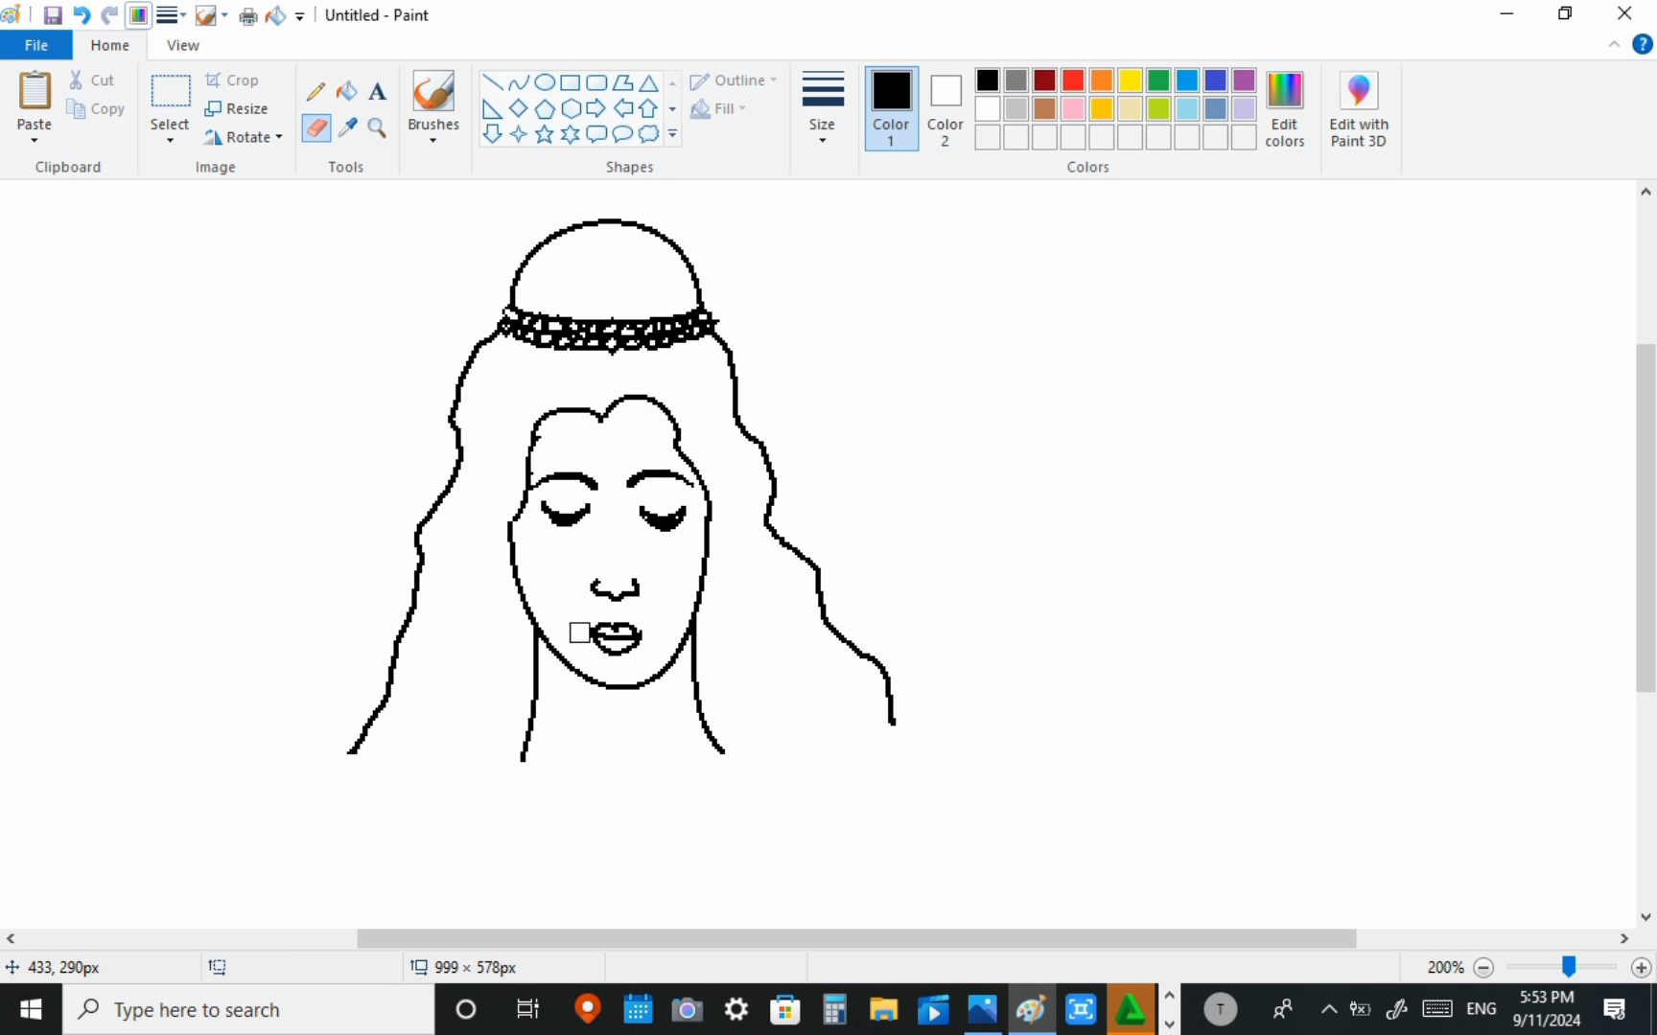
click(315, 91)
drag(579, 631, 650, 625)
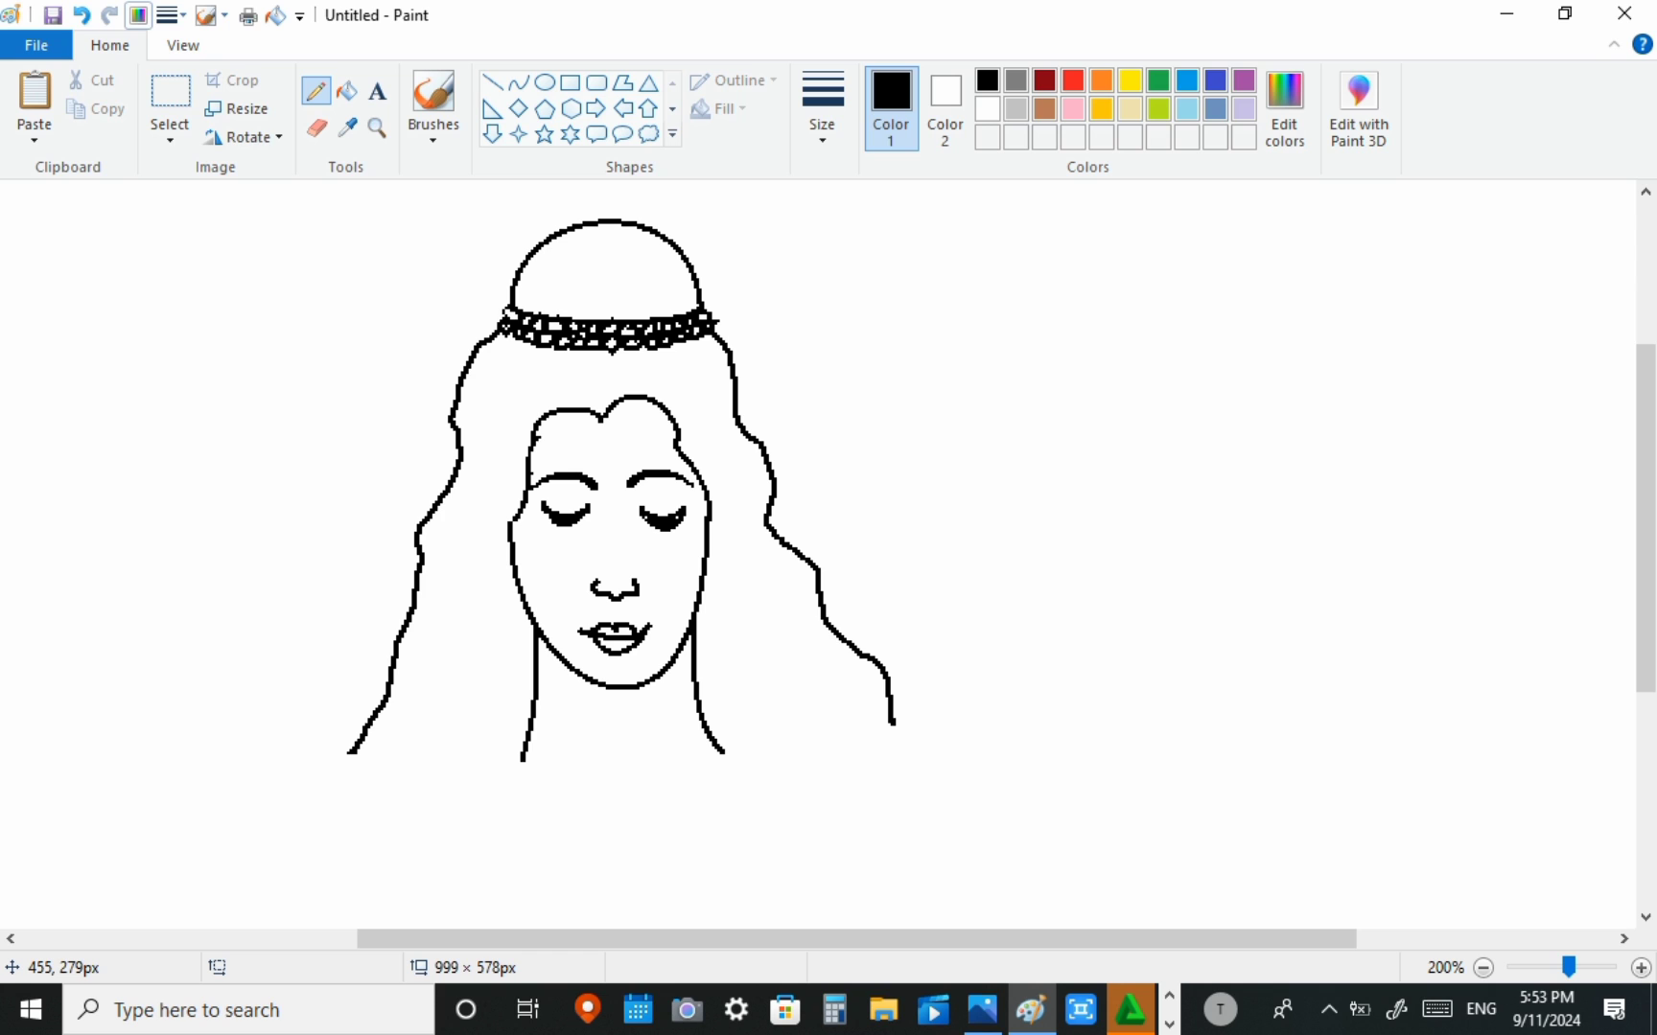
Step: Draw a narrow U-shaped forehead mark from the hair parting to between the eyebrows, with a small oval inside it
click(519, 81)
mouse_move(604, 412)
mouse_down()
mouse_move(602, 481)
mouse_move(645, 516)
mouse_up()
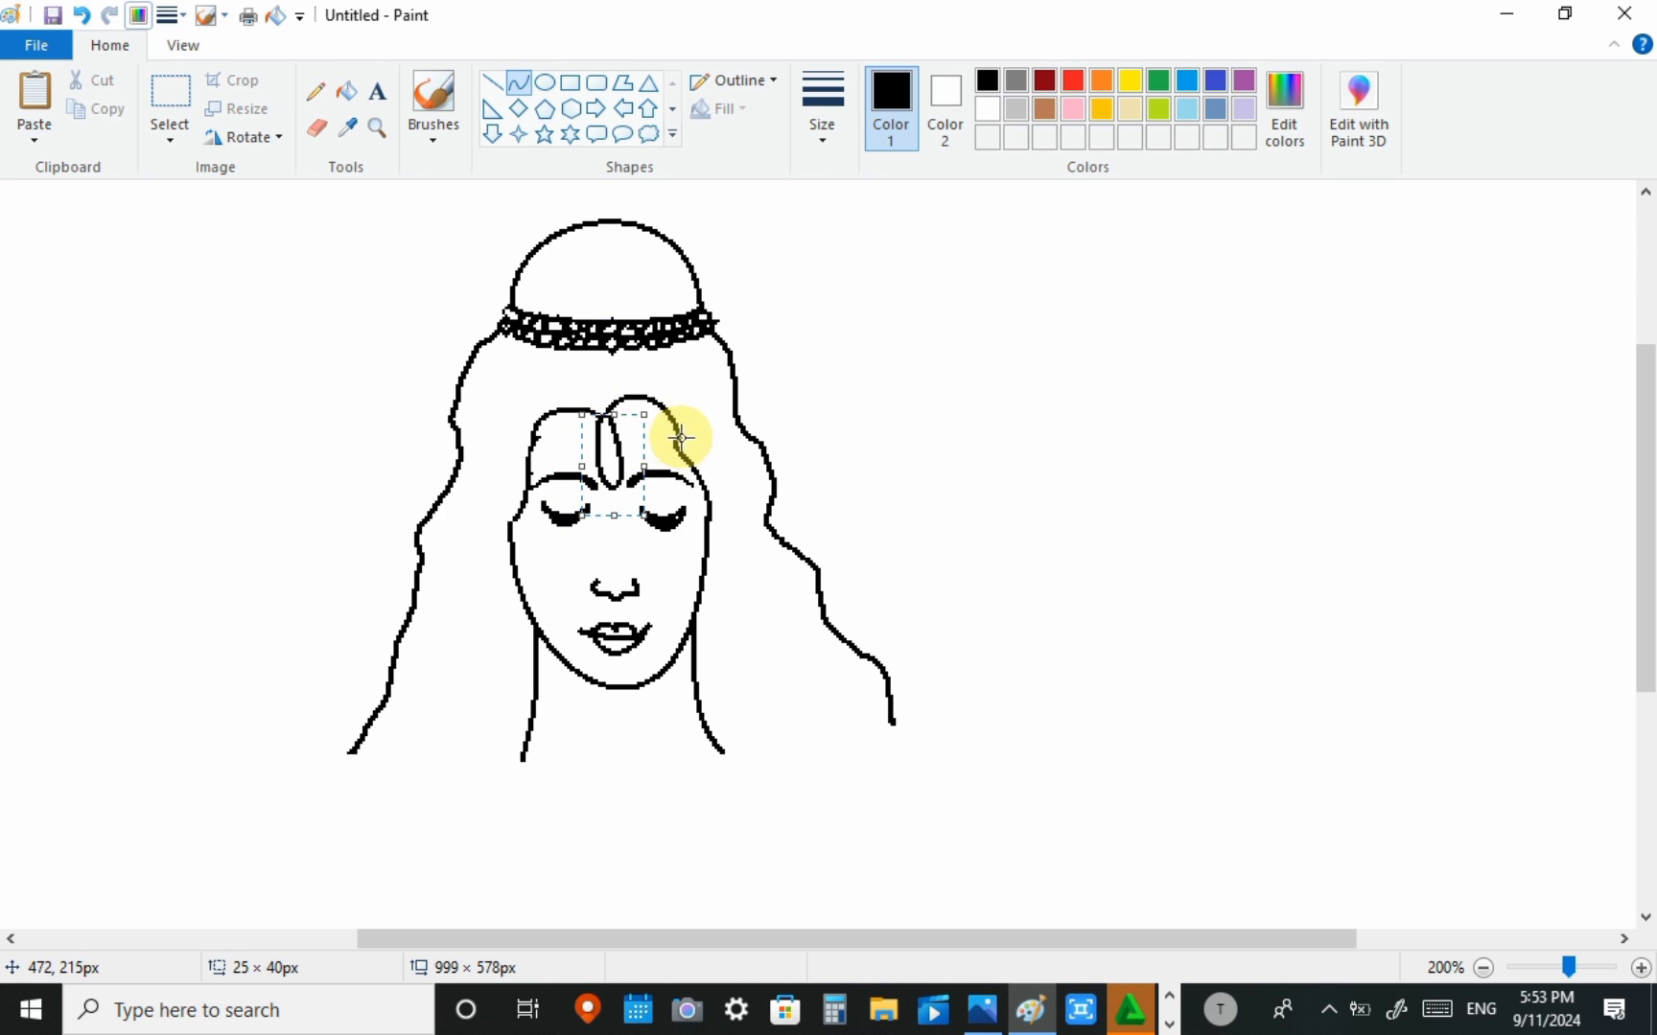
click(676, 445)
drag(607, 444, 617, 471)
click(544, 82)
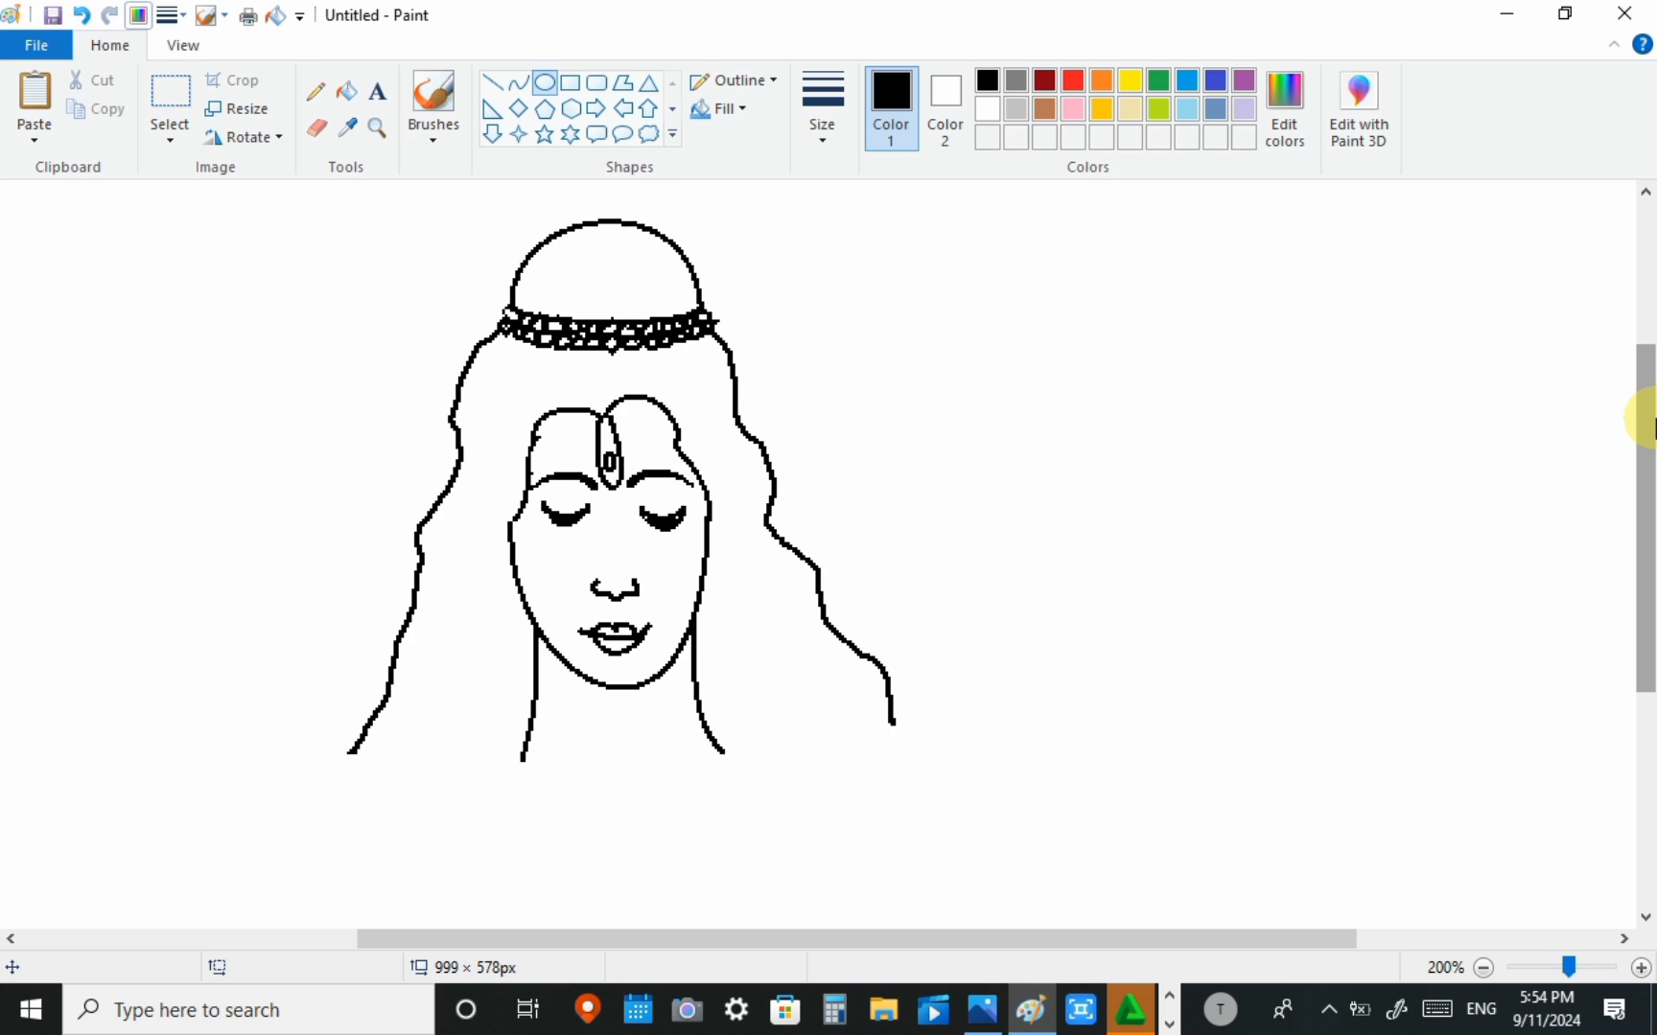
Step: Draw the right ear as an outward-bowed black curve attached to the side of the face
drag(1646, 419, 1642, 443)
click(518, 82)
drag(707, 452, 705, 500)
click(735, 404)
click(734, 488)
click(813, 403)
Step: Draw the left ear as an outward-bowed black curve attached to the side of the face
mouse_move(510, 467)
mouse_down()
mouse_move(516, 503)
mouse_move(487, 438)
mouse_up()
mouse_move(508, 506)
mouse_down()
mouse_move(482, 515)
mouse_move(500, 454)
mouse_move(514, 499)
mouse_move(484, 520)
mouse_move(494, 534)
mouse_up()
right_click(493, 532)
click(540, 646)
drag(649, 631, 653, 631)
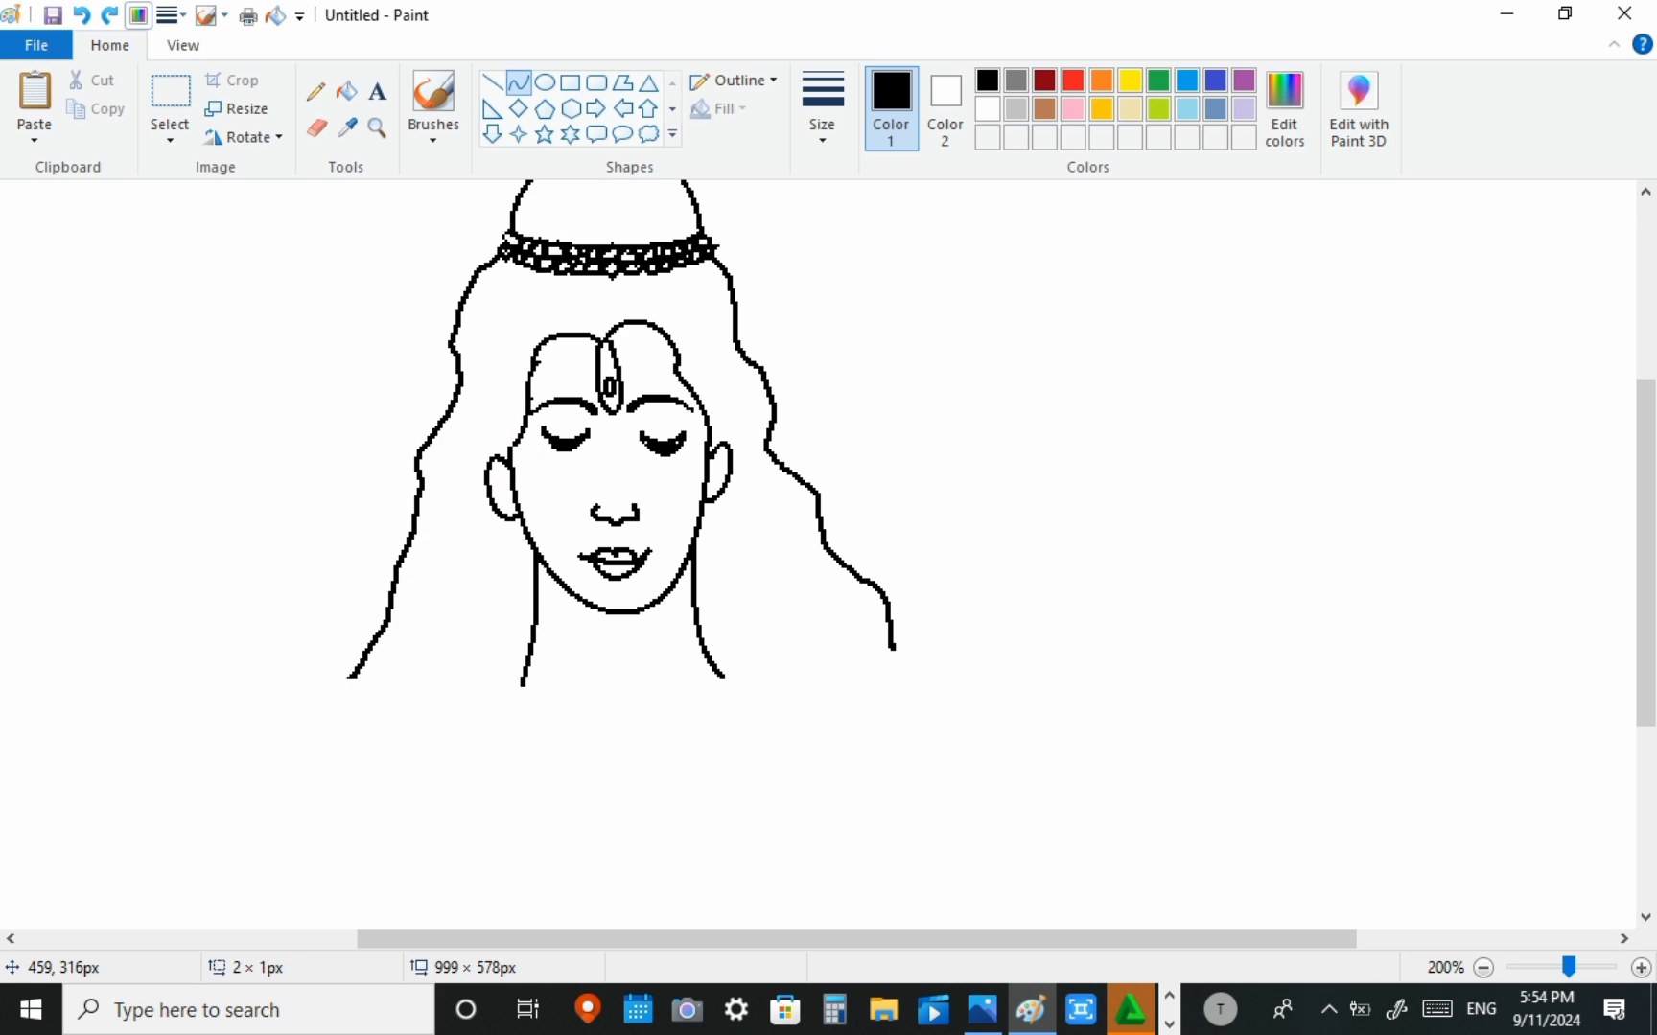
Step: Redo the undone strokes to restore the forehead oval, ears, square-ended earrings, upper eyelid lines and shoulder curves
click(1329, 1009)
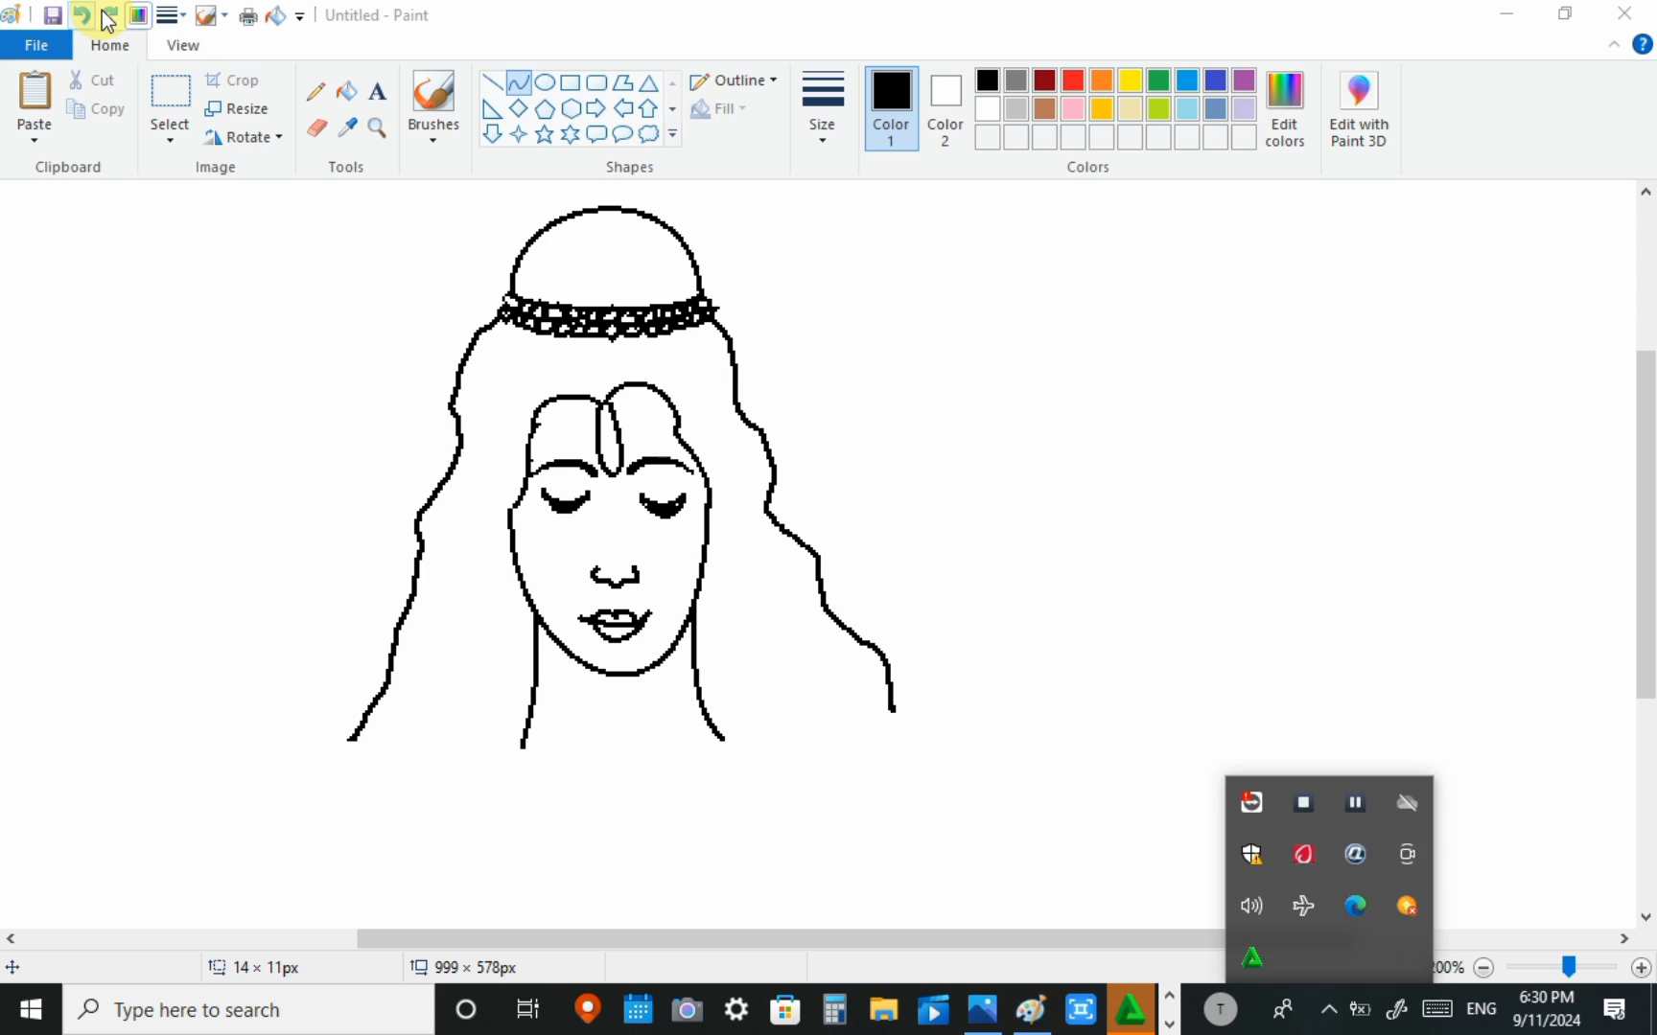
click(112, 14)
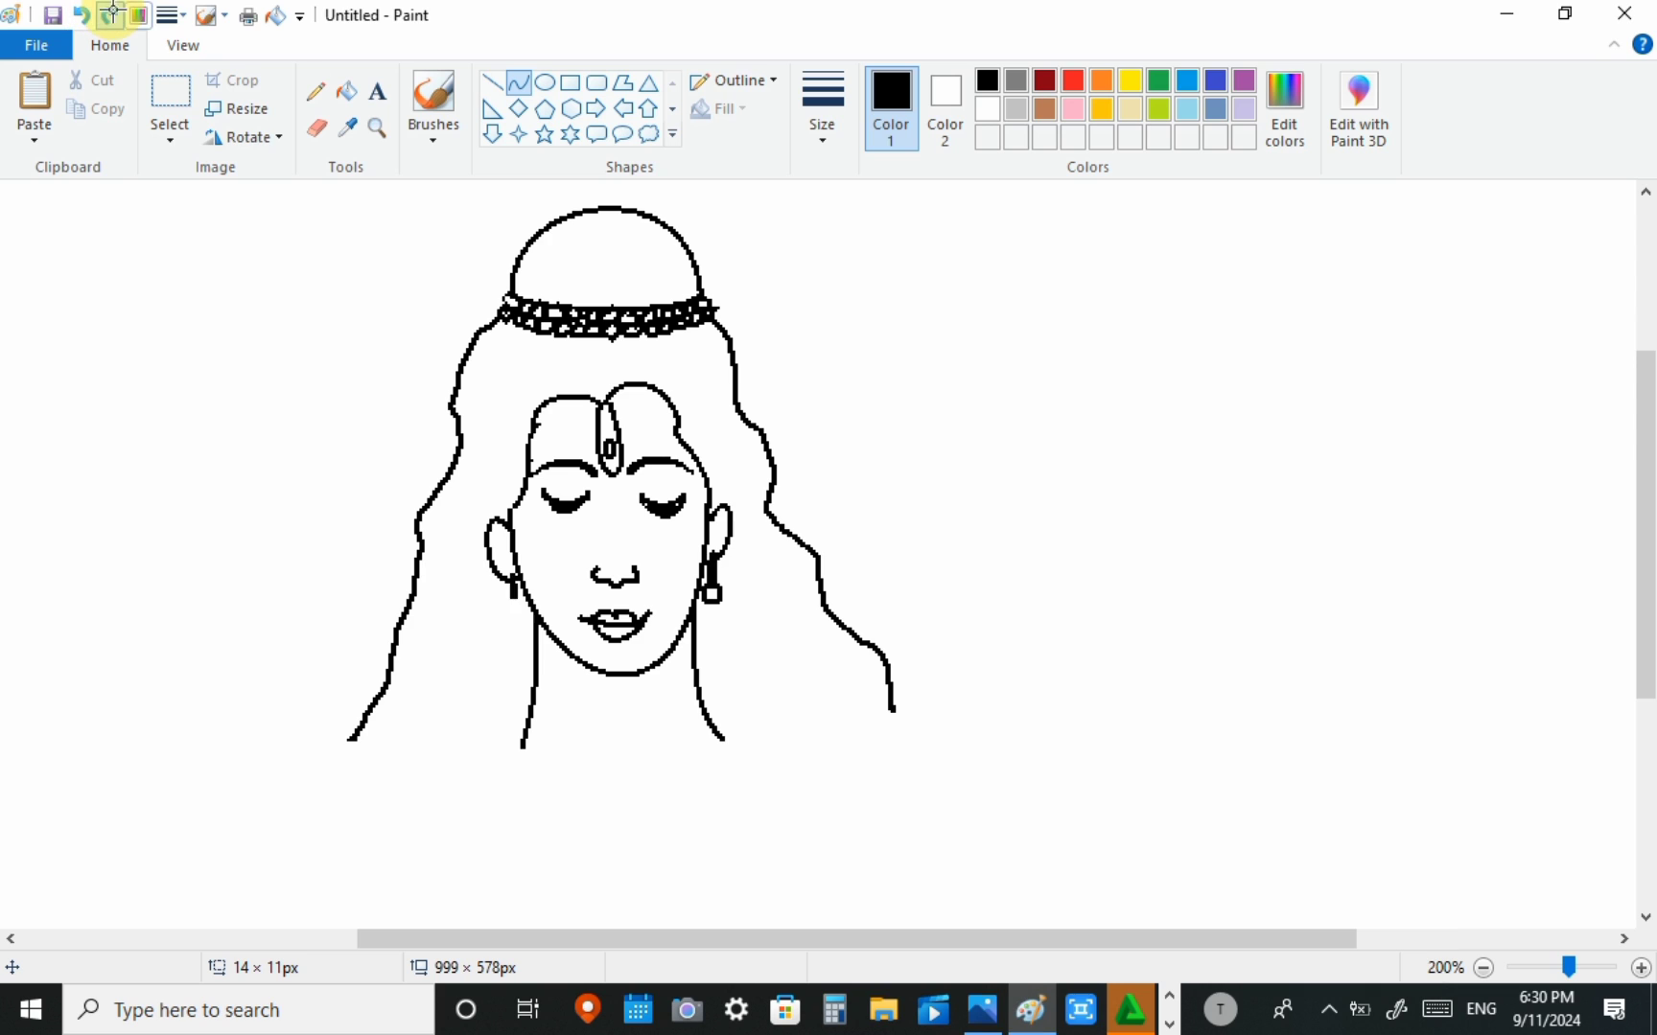
click(113, 15)
click(113, 15)
click(115, 16)
click(116, 18)
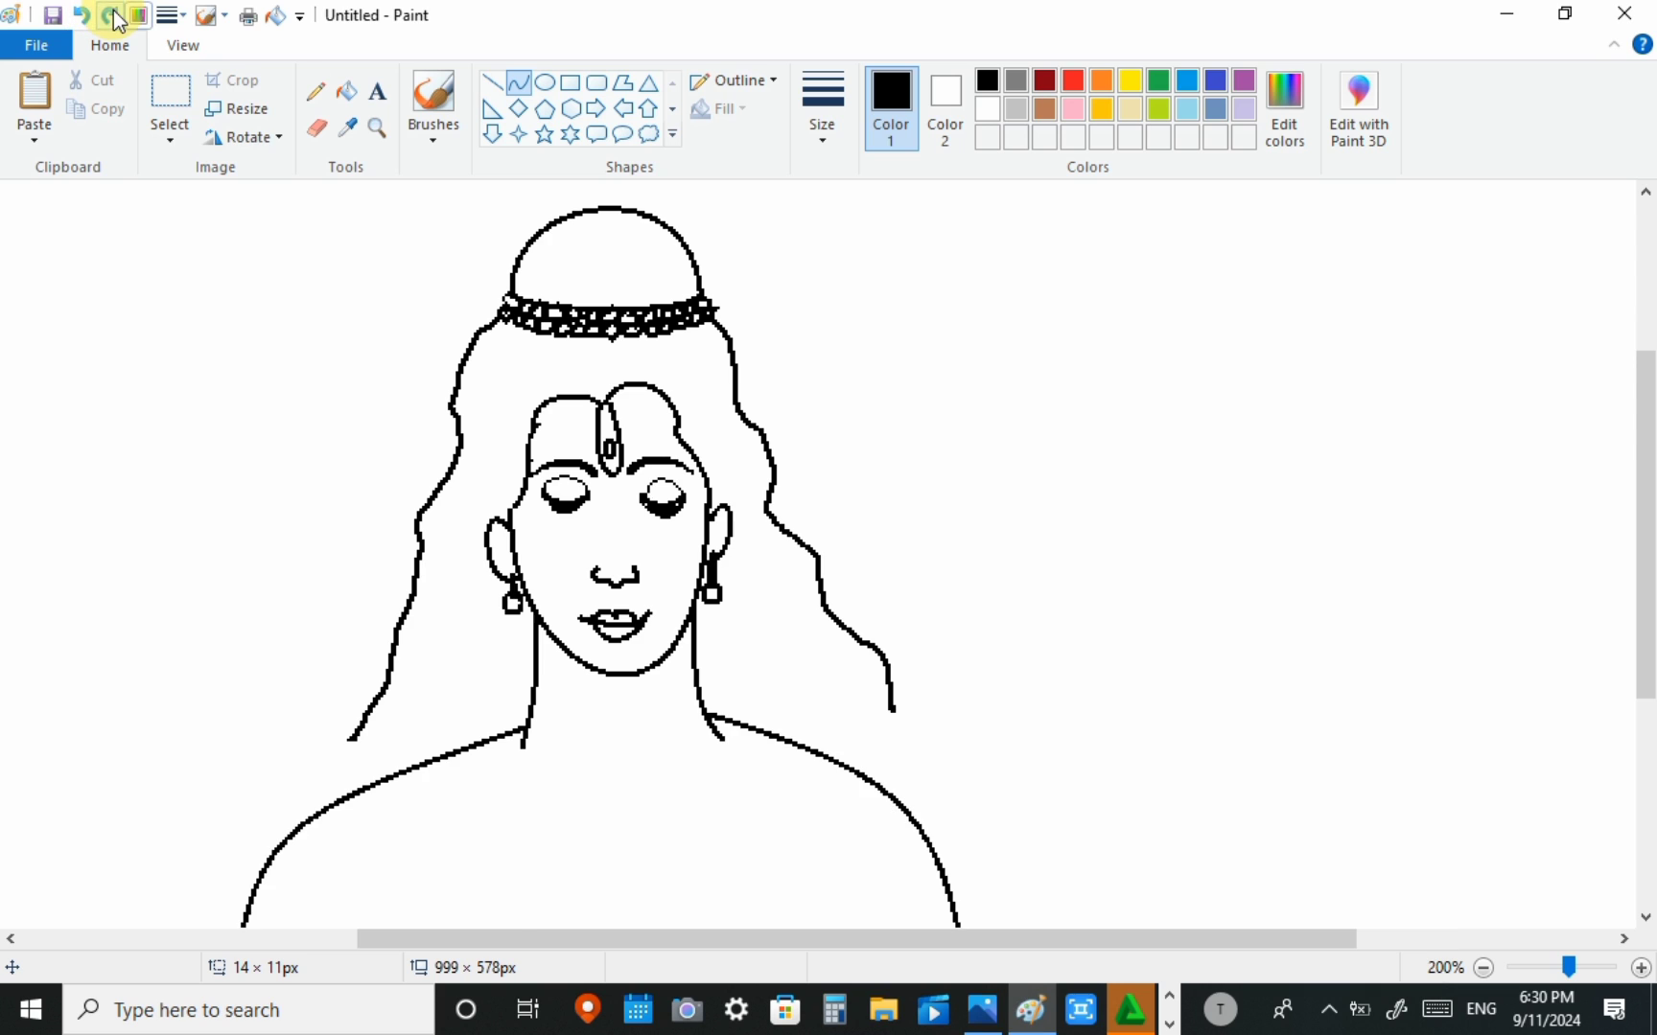
click(1327, 1009)
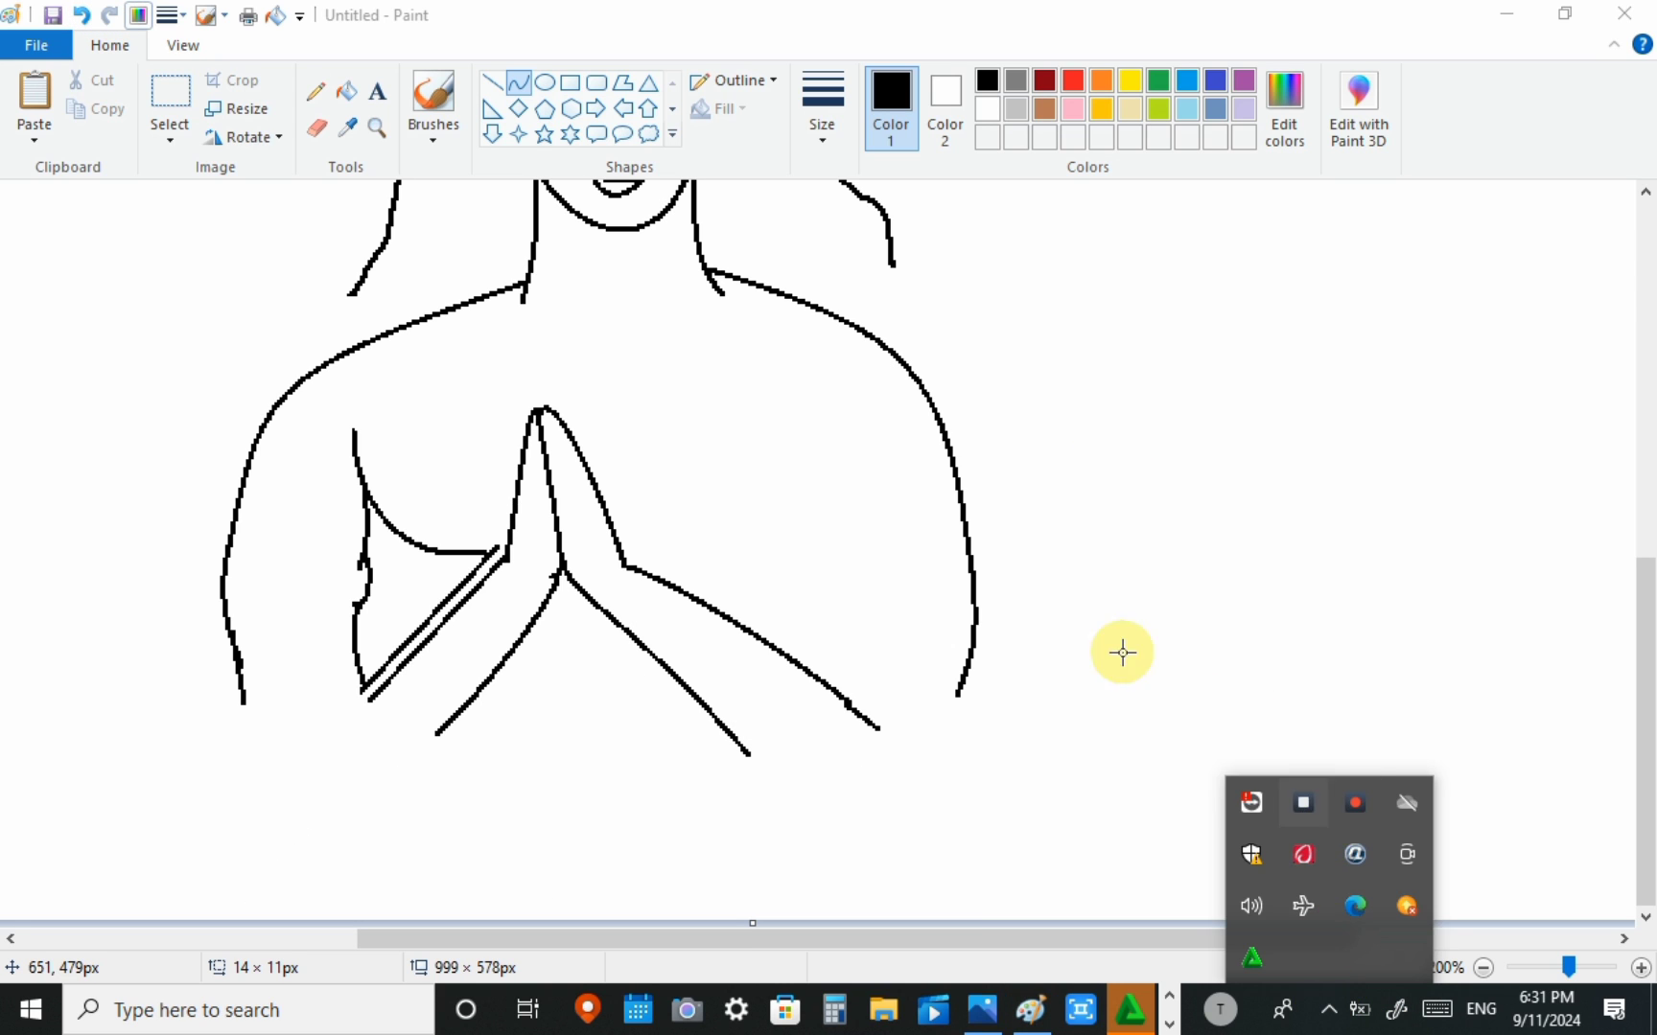
click(1045, 621)
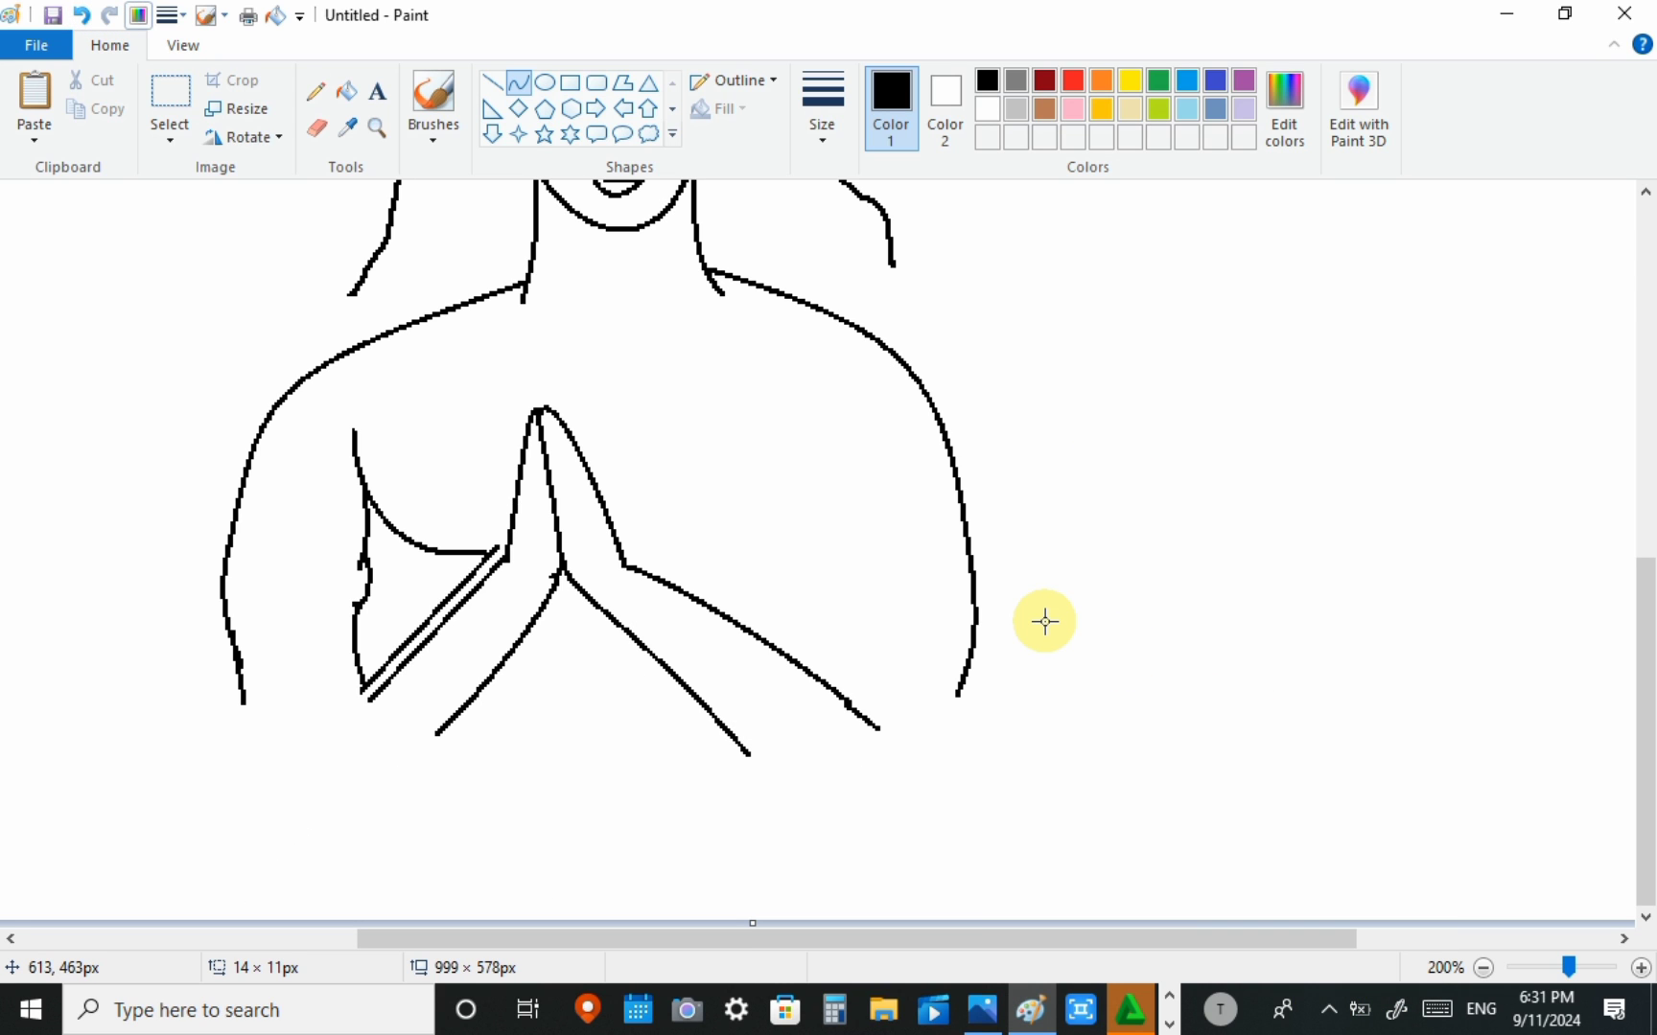
click(1328, 1010)
click(1079, 770)
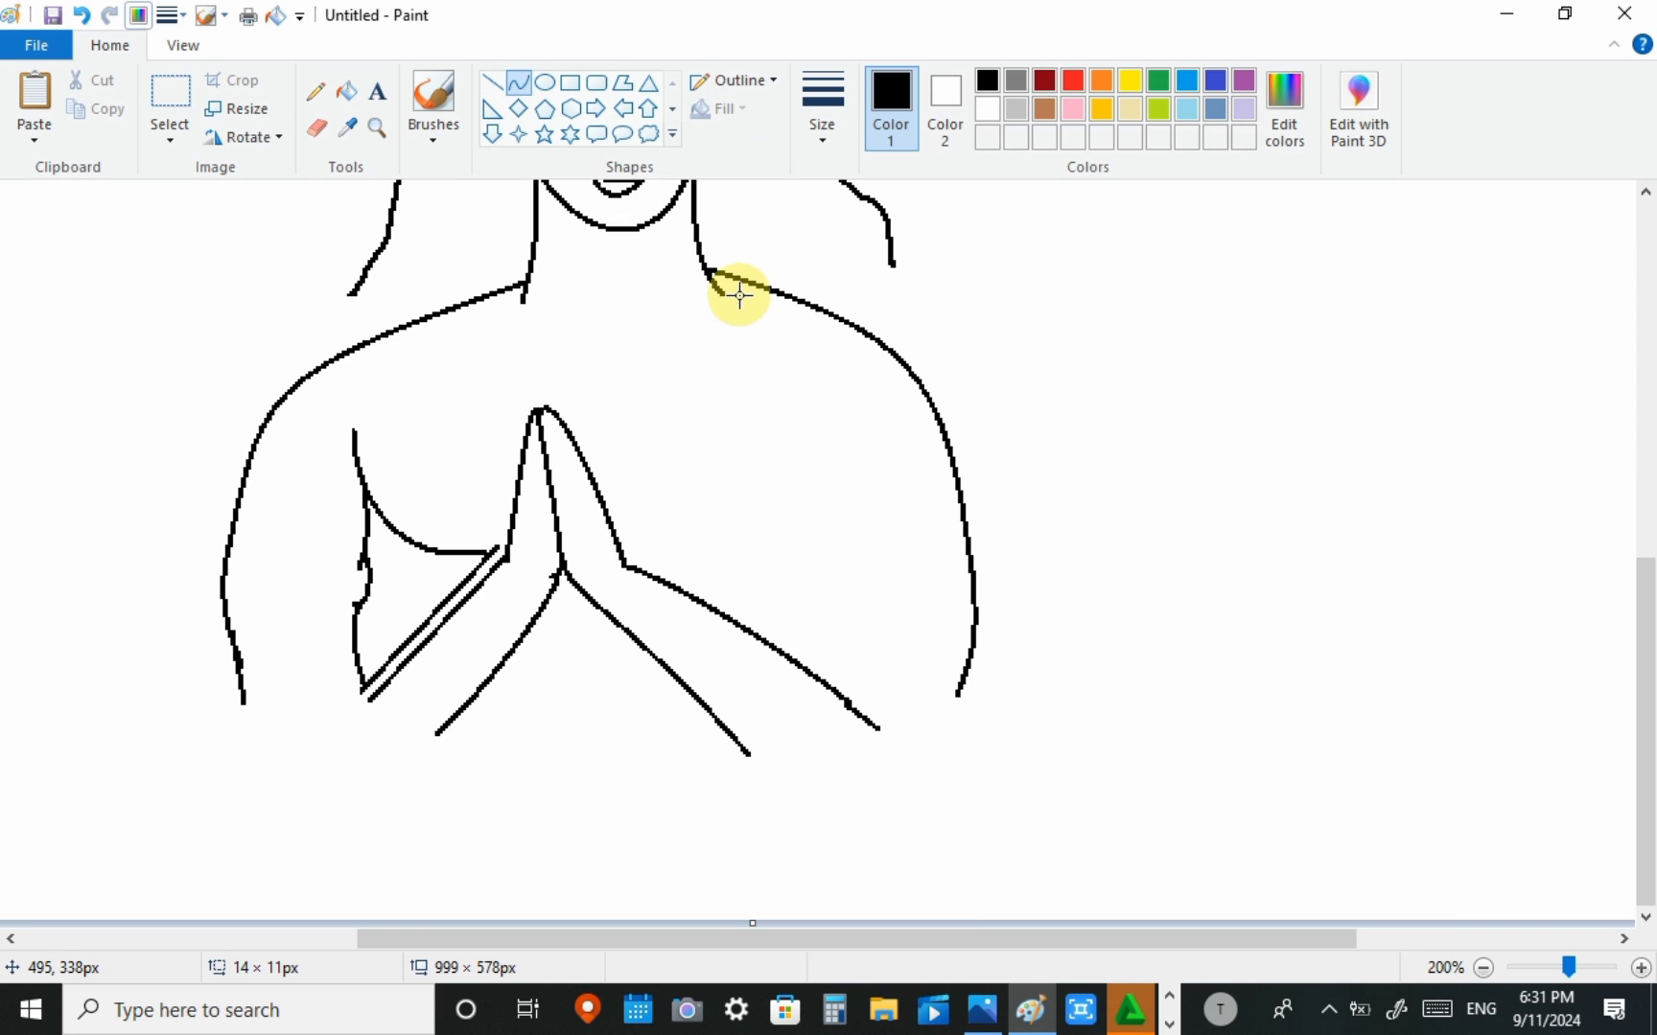
Step: Draw the two curved edges of a shoulder drape, from the neck base to the wrist and from the outer shoulder to the forearm
drag(746, 286, 621, 562)
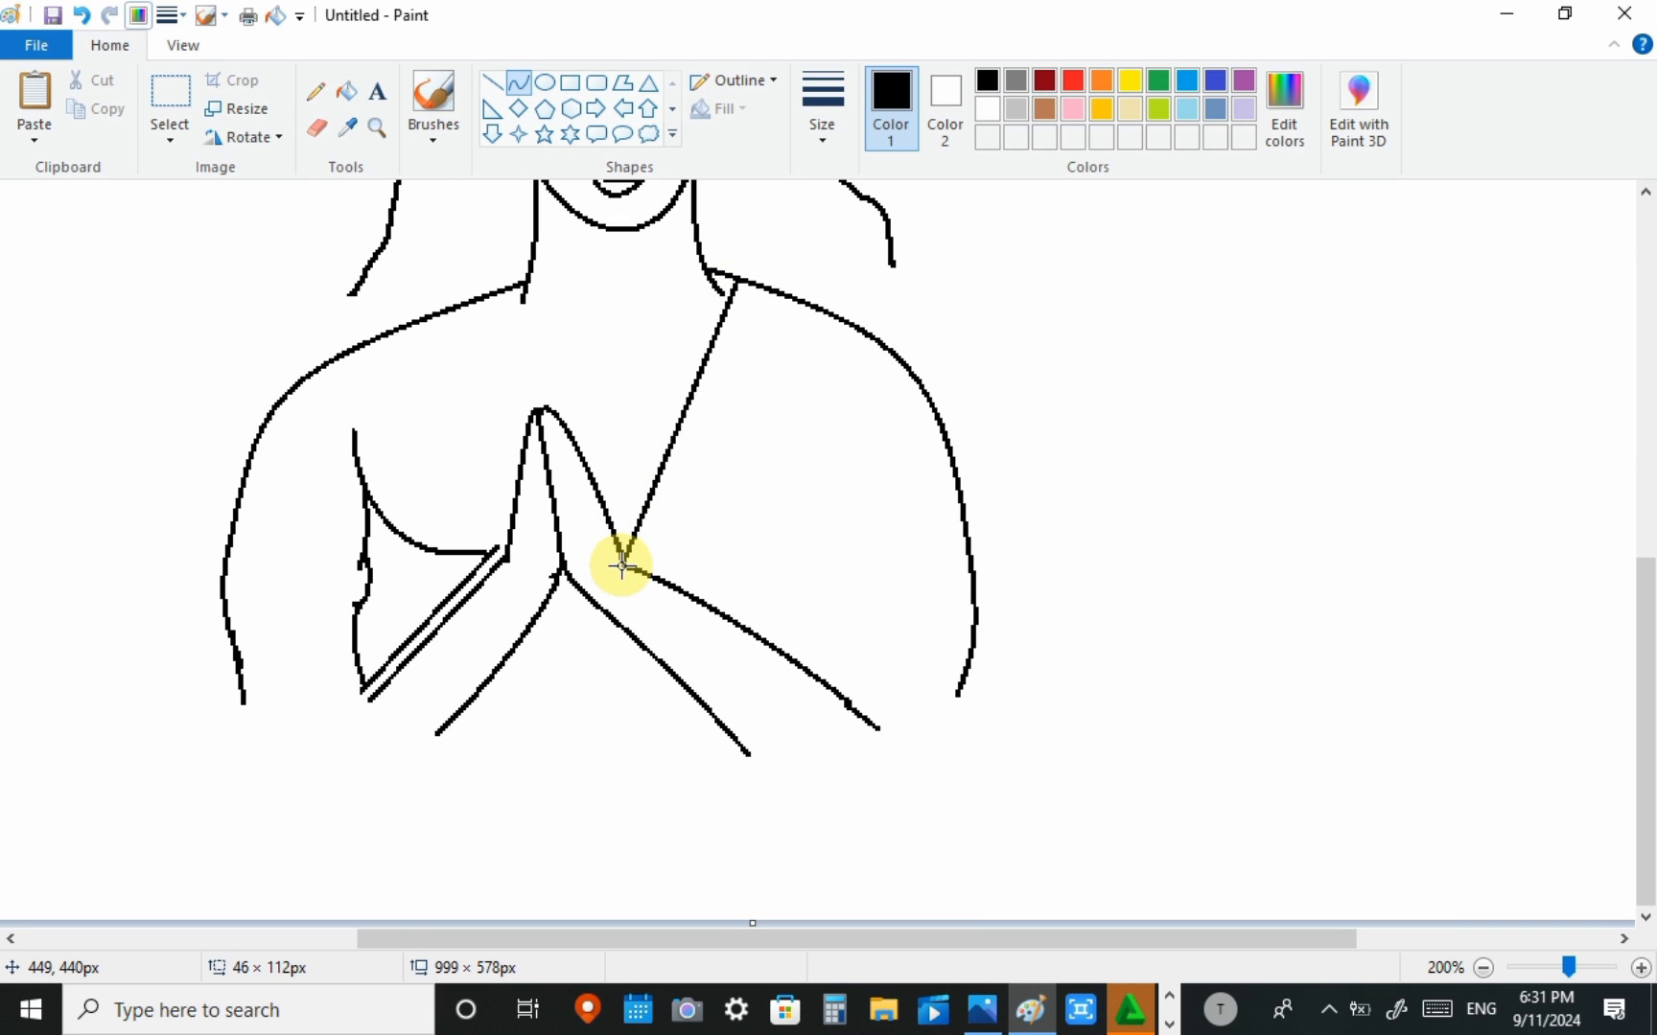
drag(681, 414, 733, 341)
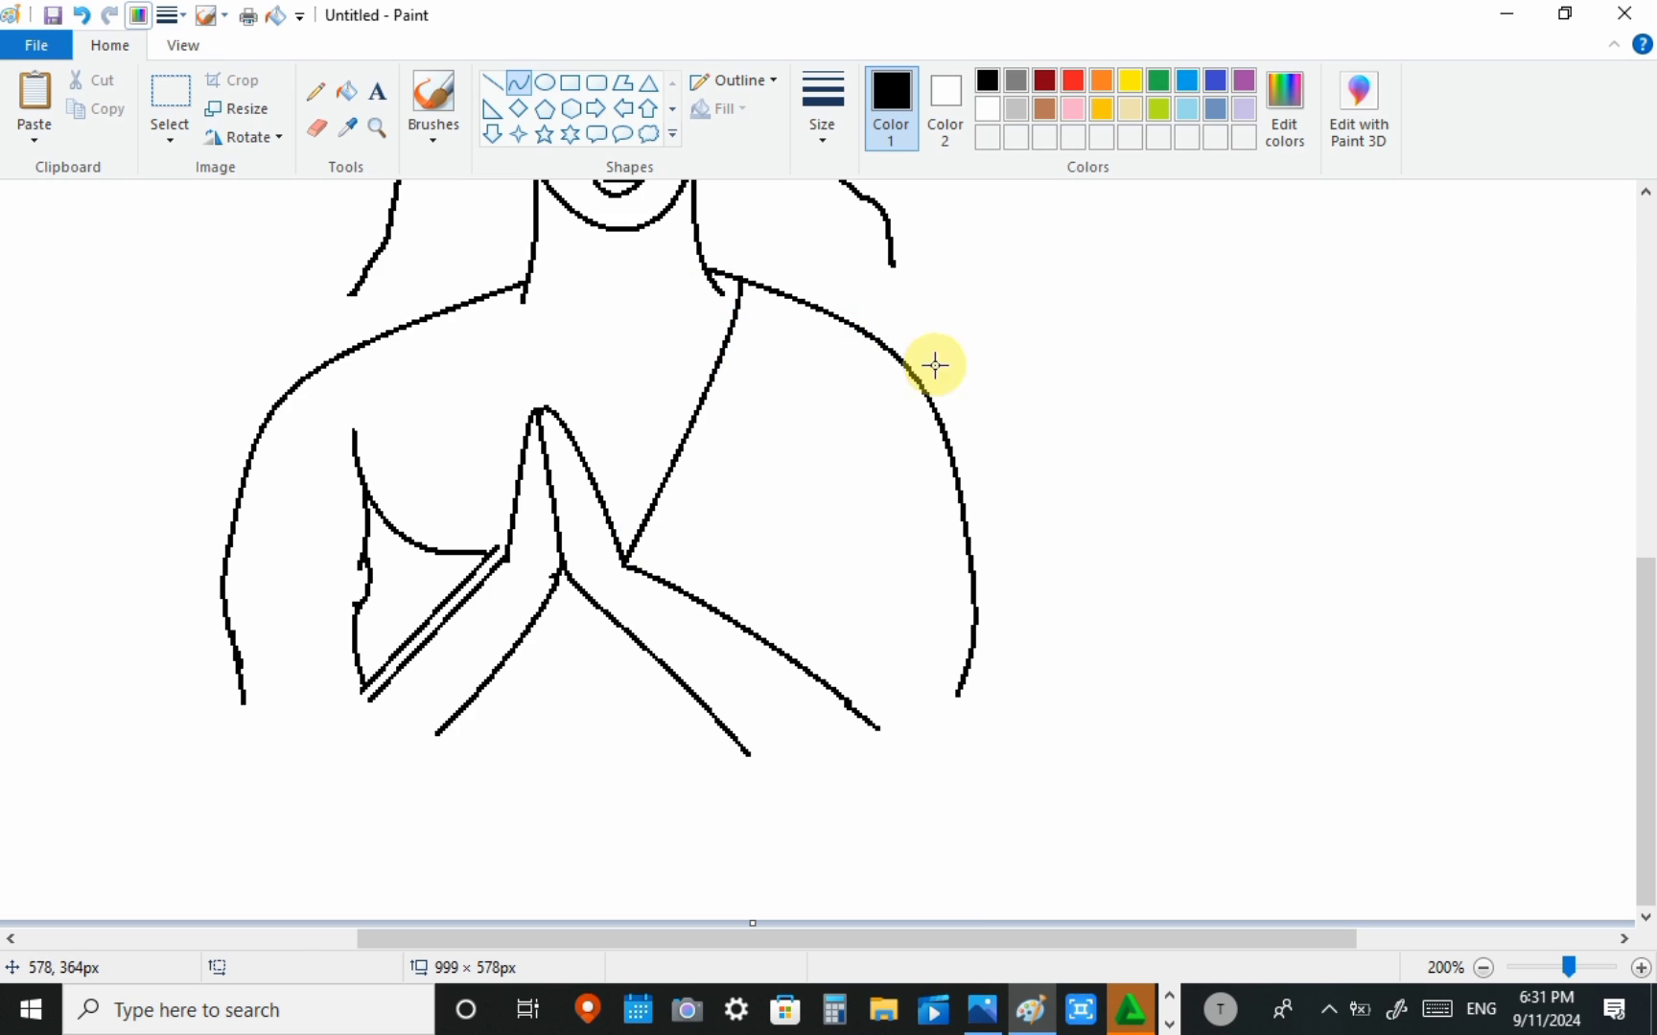
drag(917, 379, 816, 678)
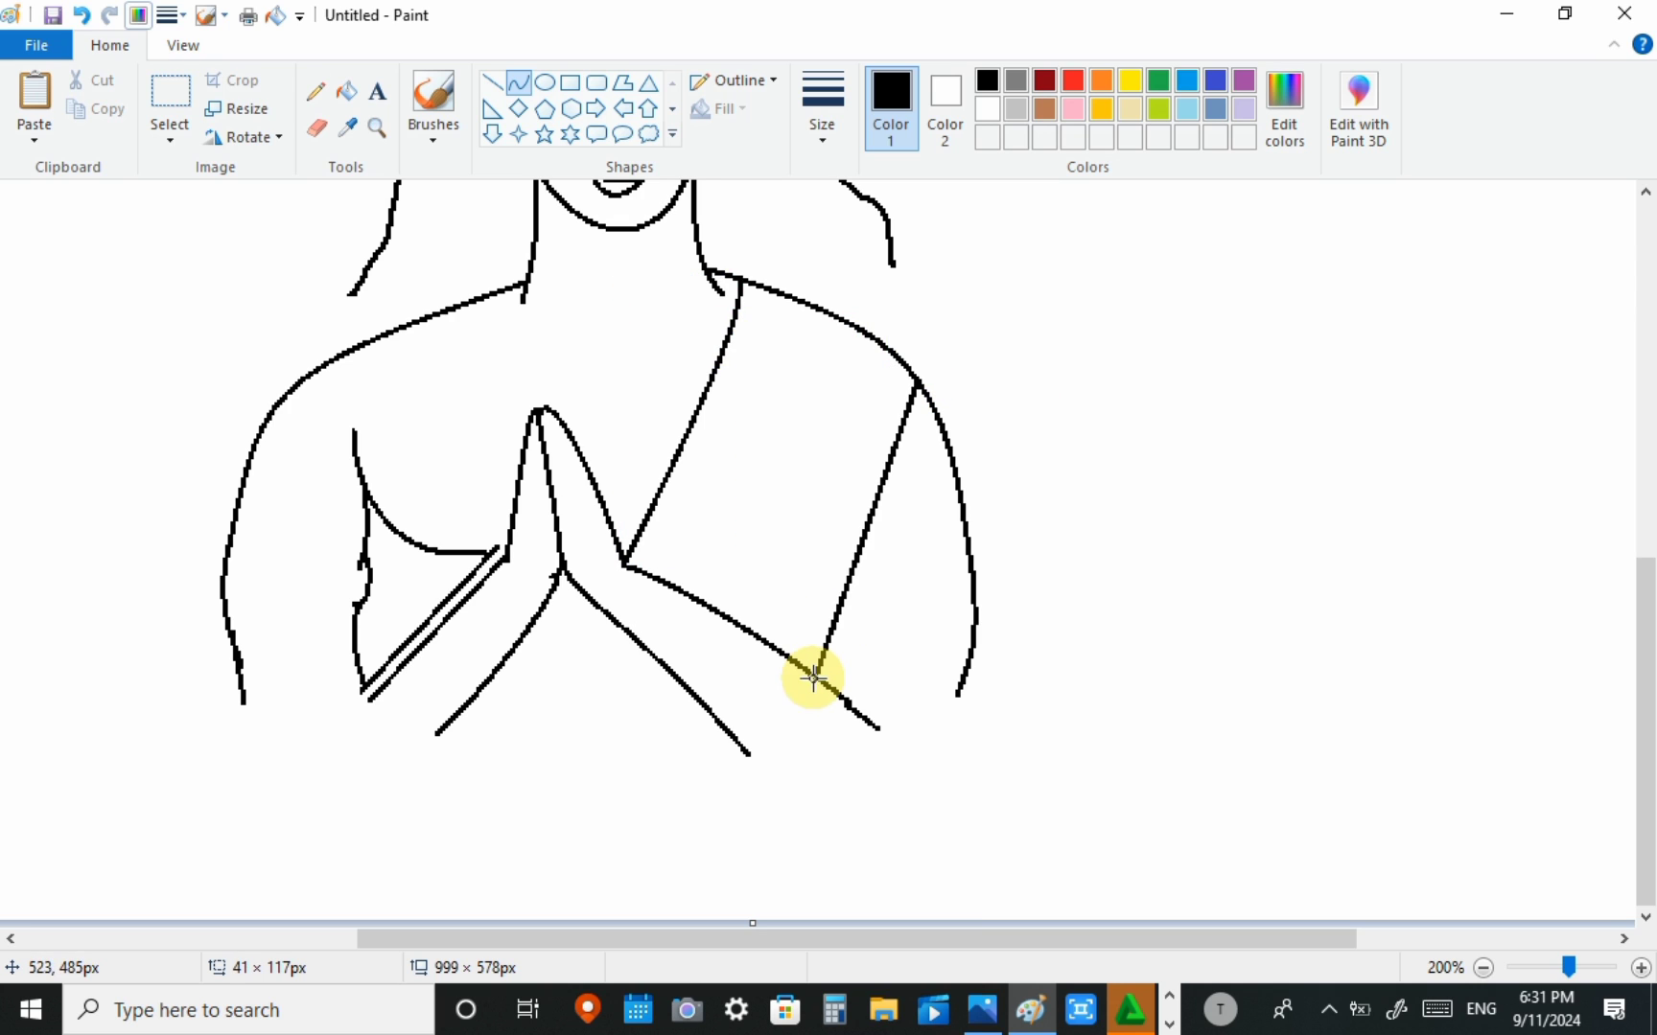
click(898, 439)
drag(906, 502, 908, 520)
click(1040, 500)
Step: Add a small raised cloth fold where the drape crosses the right shoulder and erase the surplus outline there
mouse_move(917, 378)
mouse_down()
mouse_move(949, 445)
mouse_move(930, 367)
mouse_move(943, 400)
mouse_move(872, 332)
mouse_move(906, 359)
mouse_up()
click(316, 128)
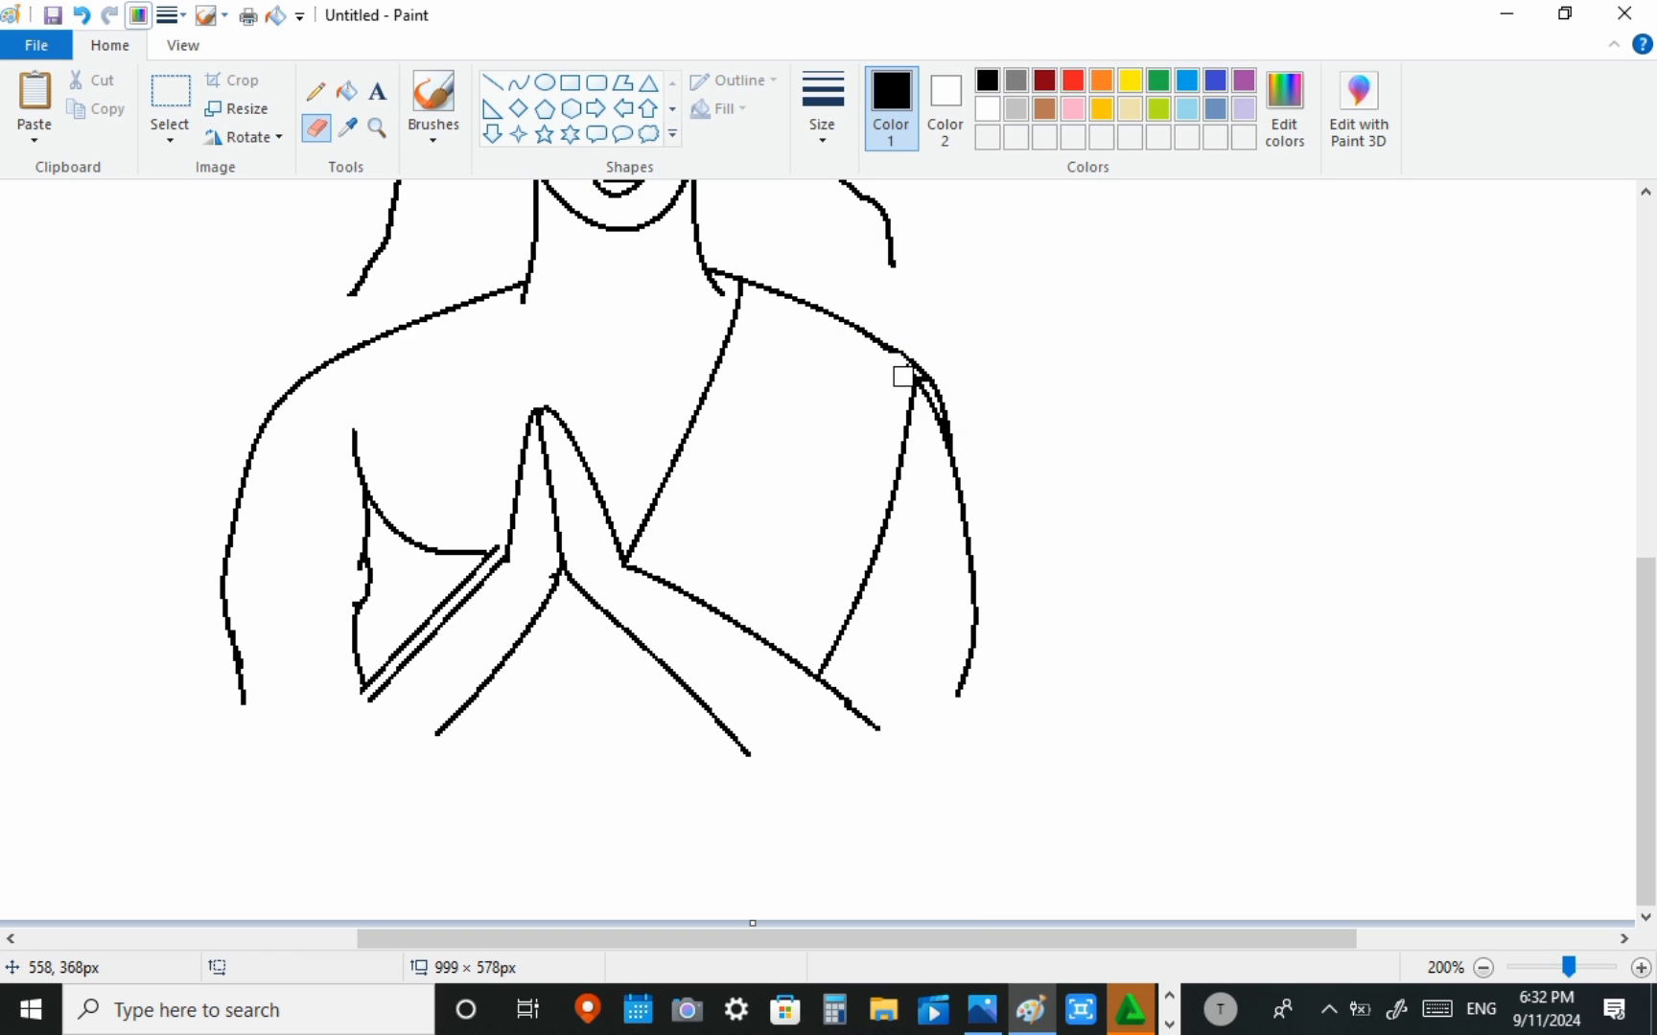
click(519, 82)
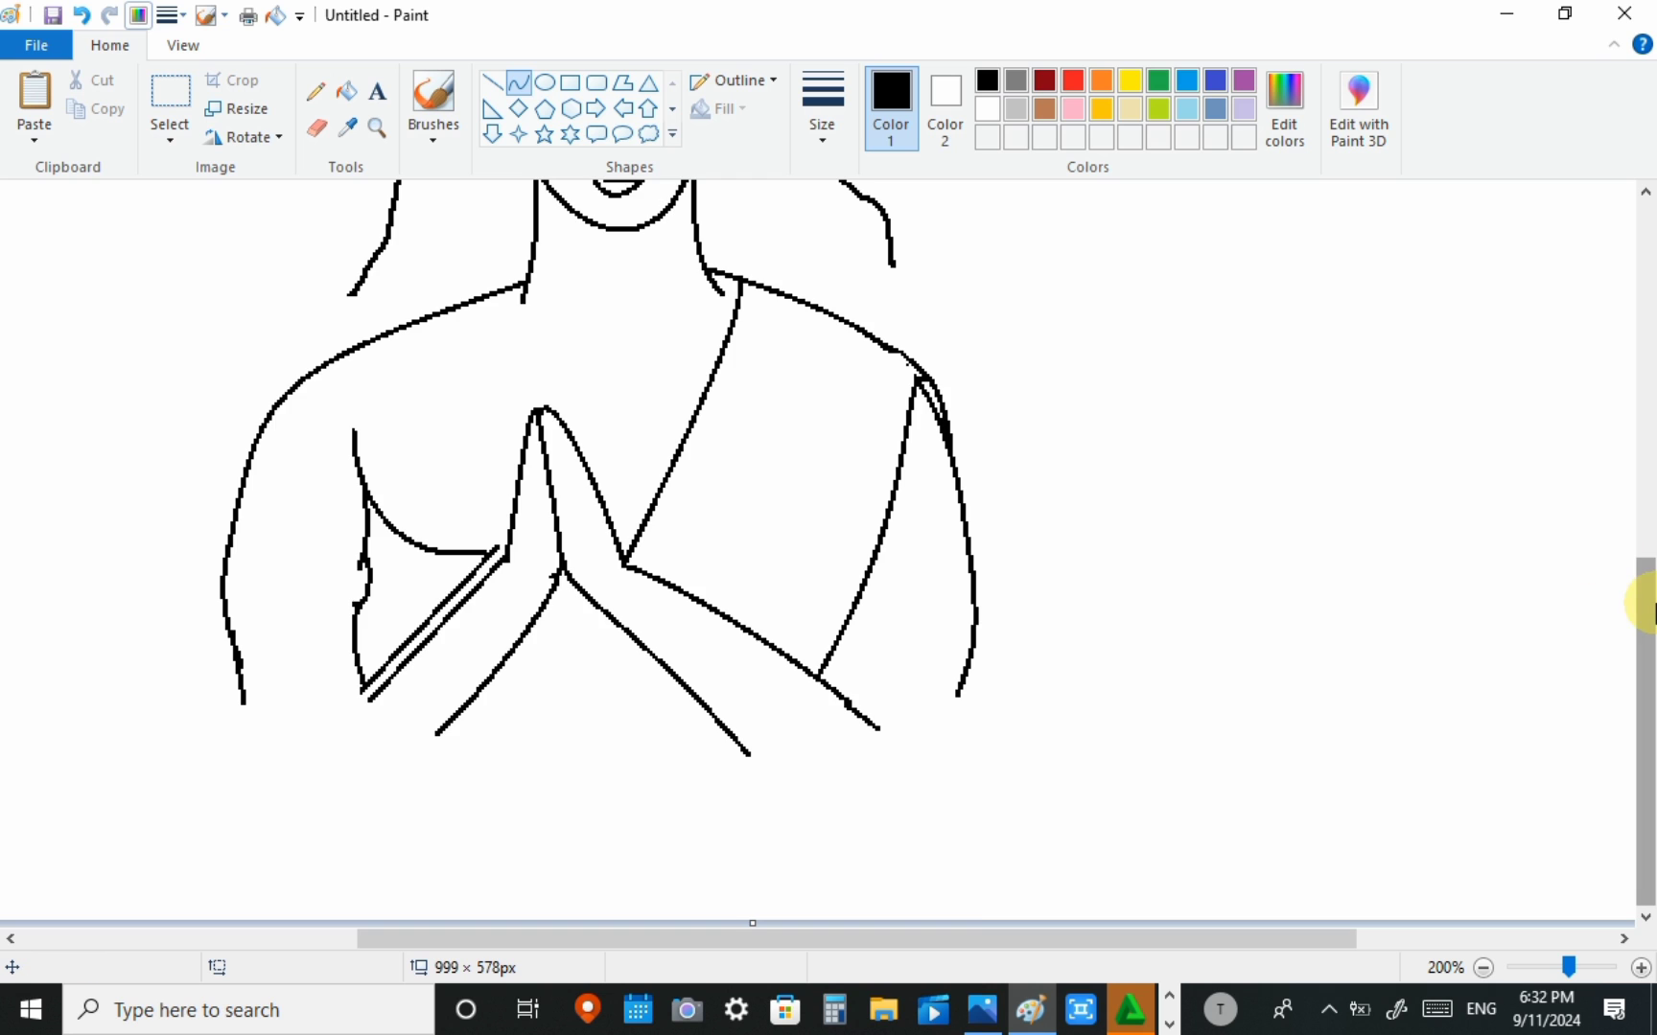
Step: Extend the end of the right arm outline downward, and erase and redraw the lower left arm outline as a smooth curve
mouse_move(1641, 603)
mouse_down()
mouse_move(1549, 419)
mouse_move(1626, 573)
mouse_move(1641, 666)
mouse_up()
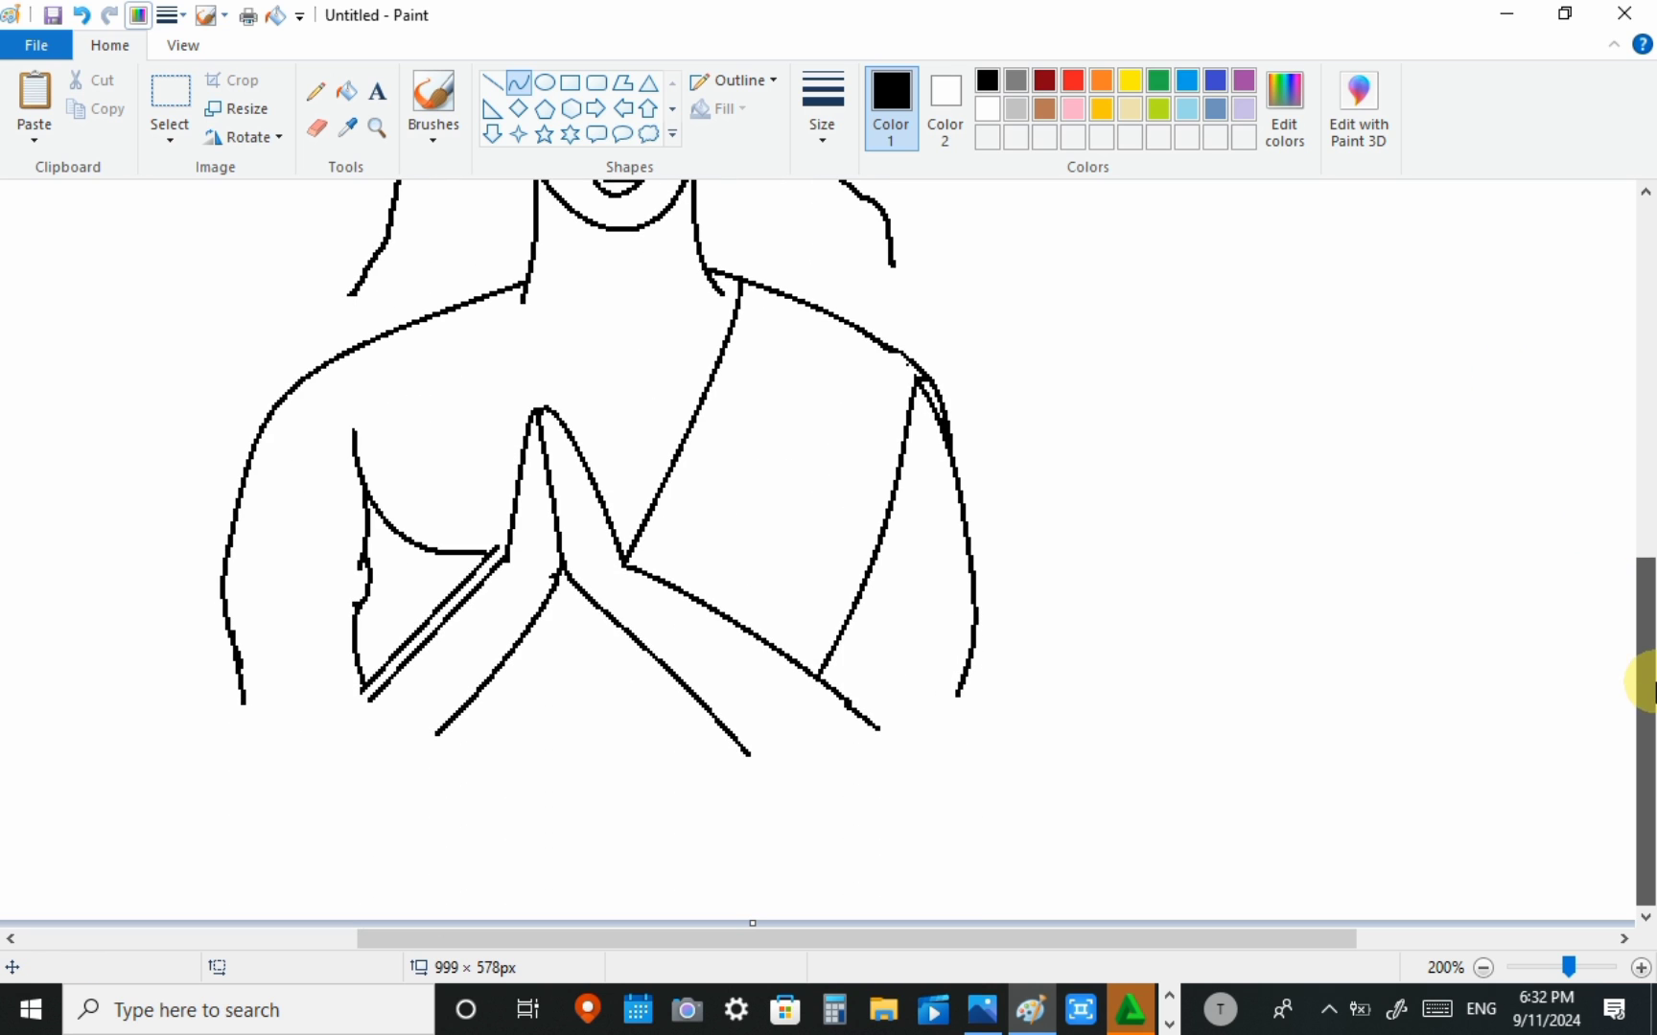
drag(958, 697, 948, 729)
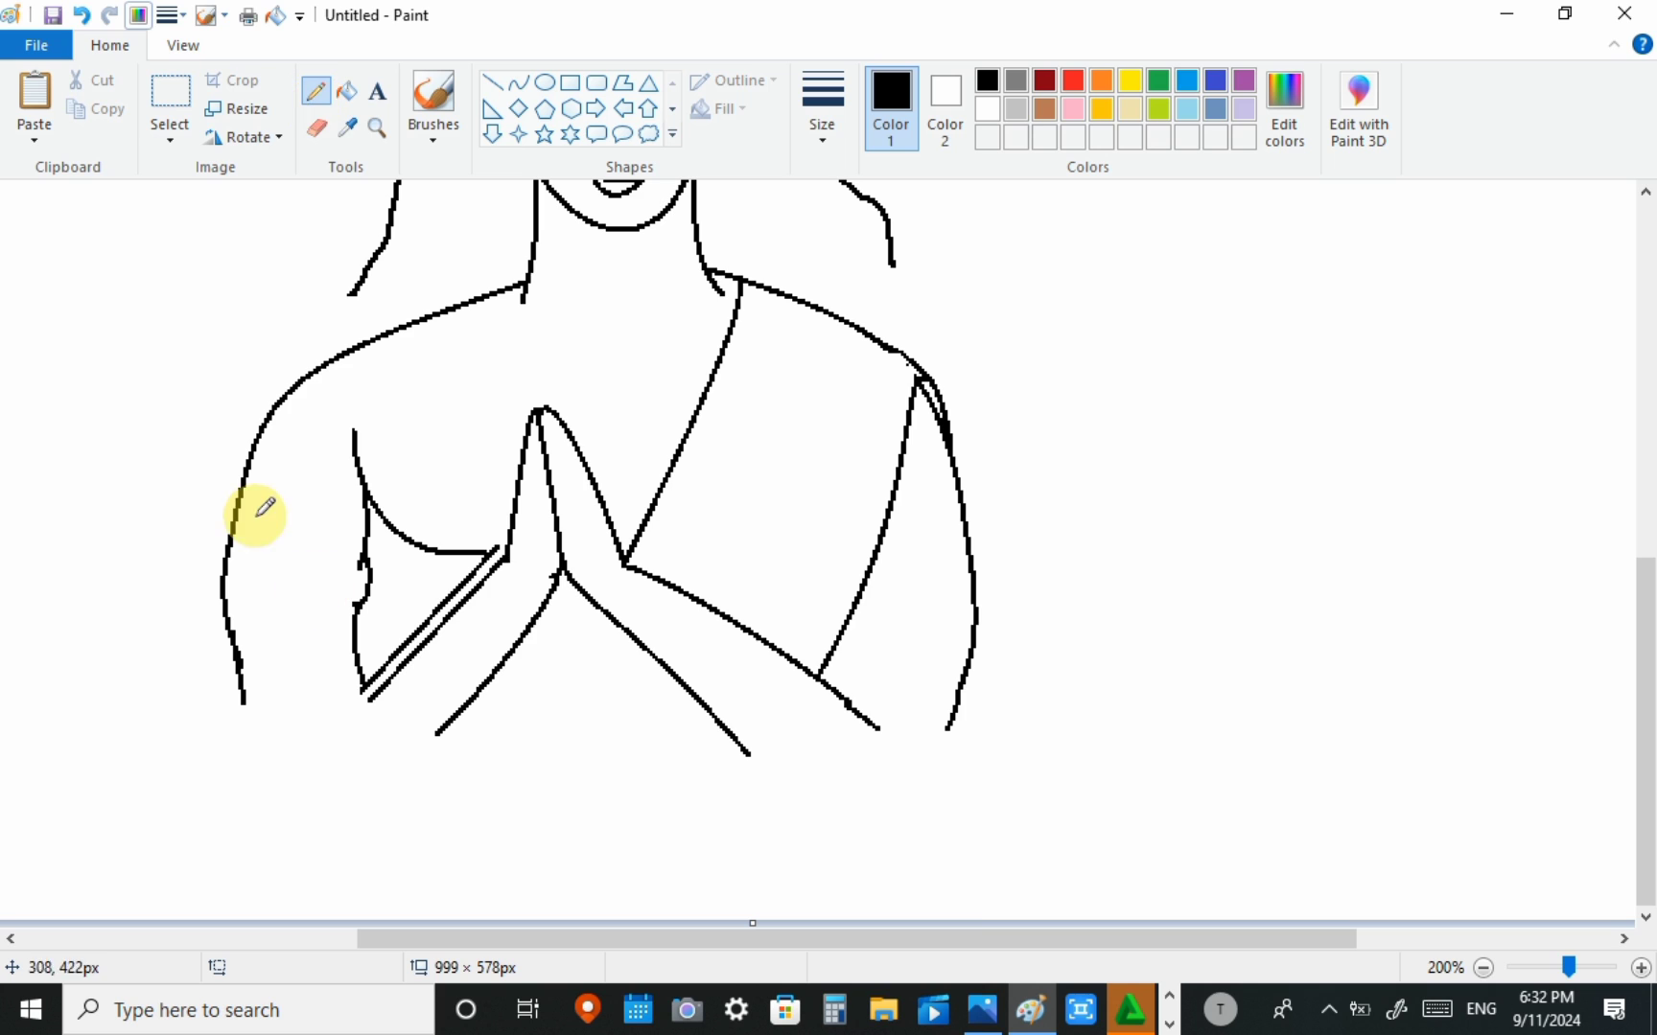
click(317, 128)
click(516, 84)
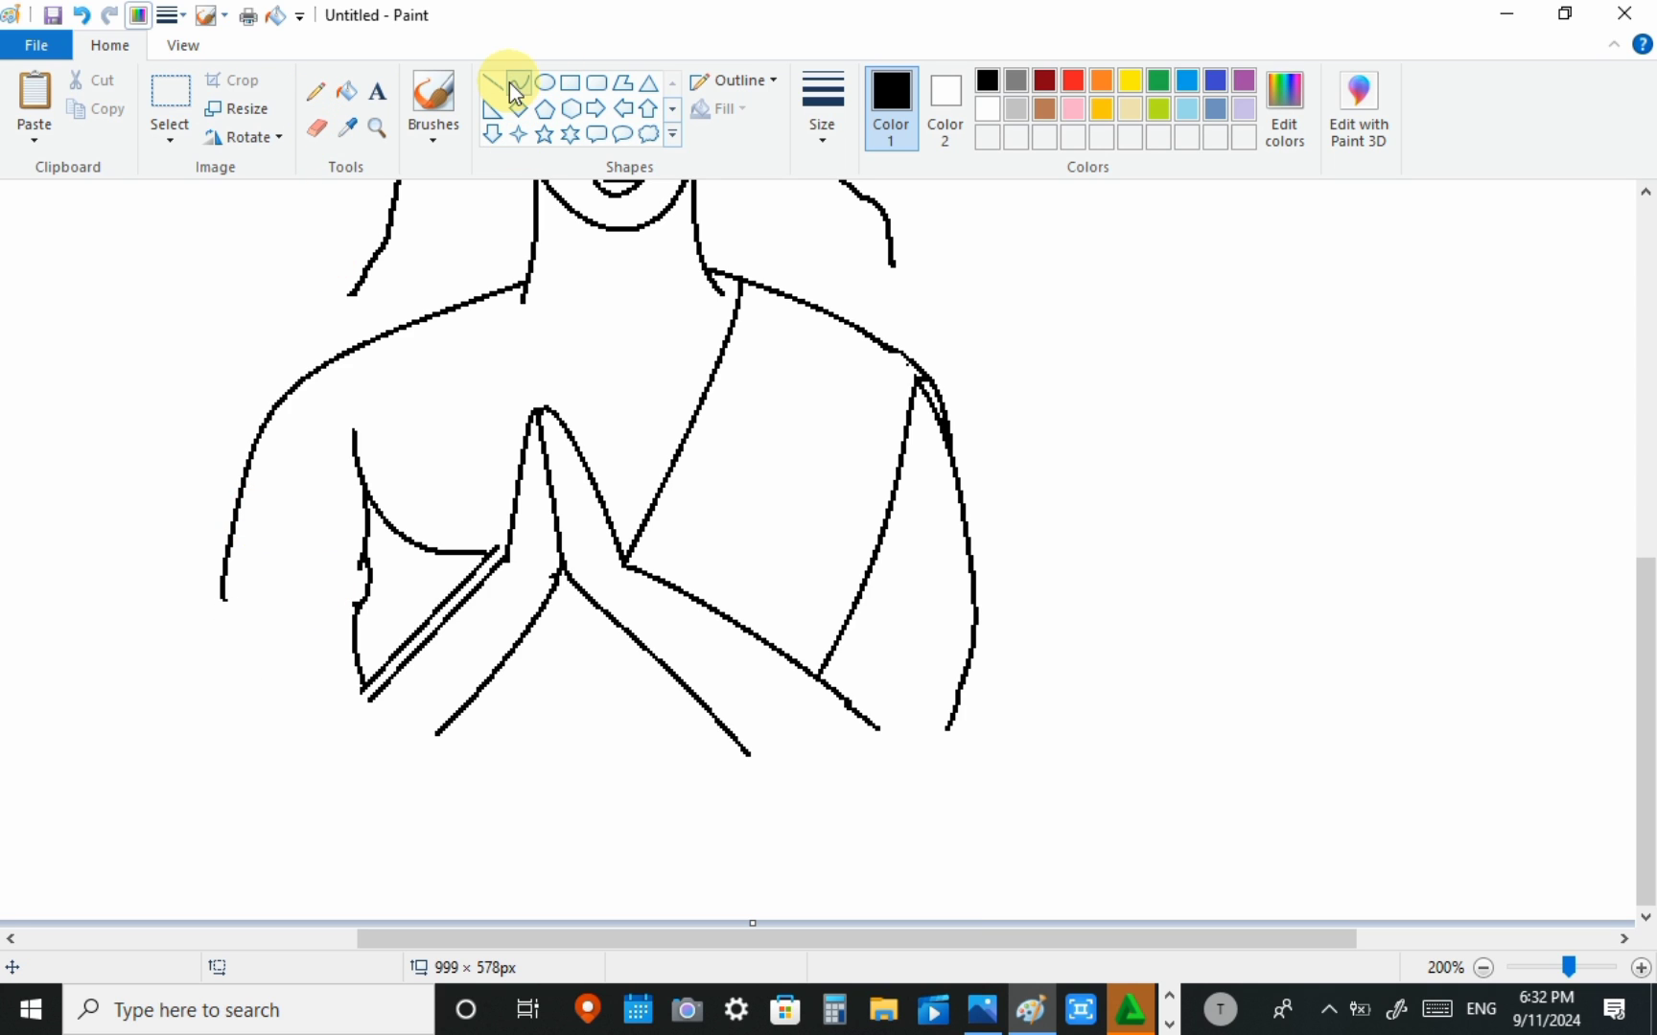
mouse_move(222, 596)
mouse_down()
mouse_move(252, 726)
mouse_move(216, 634)
mouse_up()
drag(235, 699, 233, 713)
click(493, 796)
Step: Shorten the canvas to 999 × 504 px so its lower edge cuts off the loose ends of the arms
click(1483, 968)
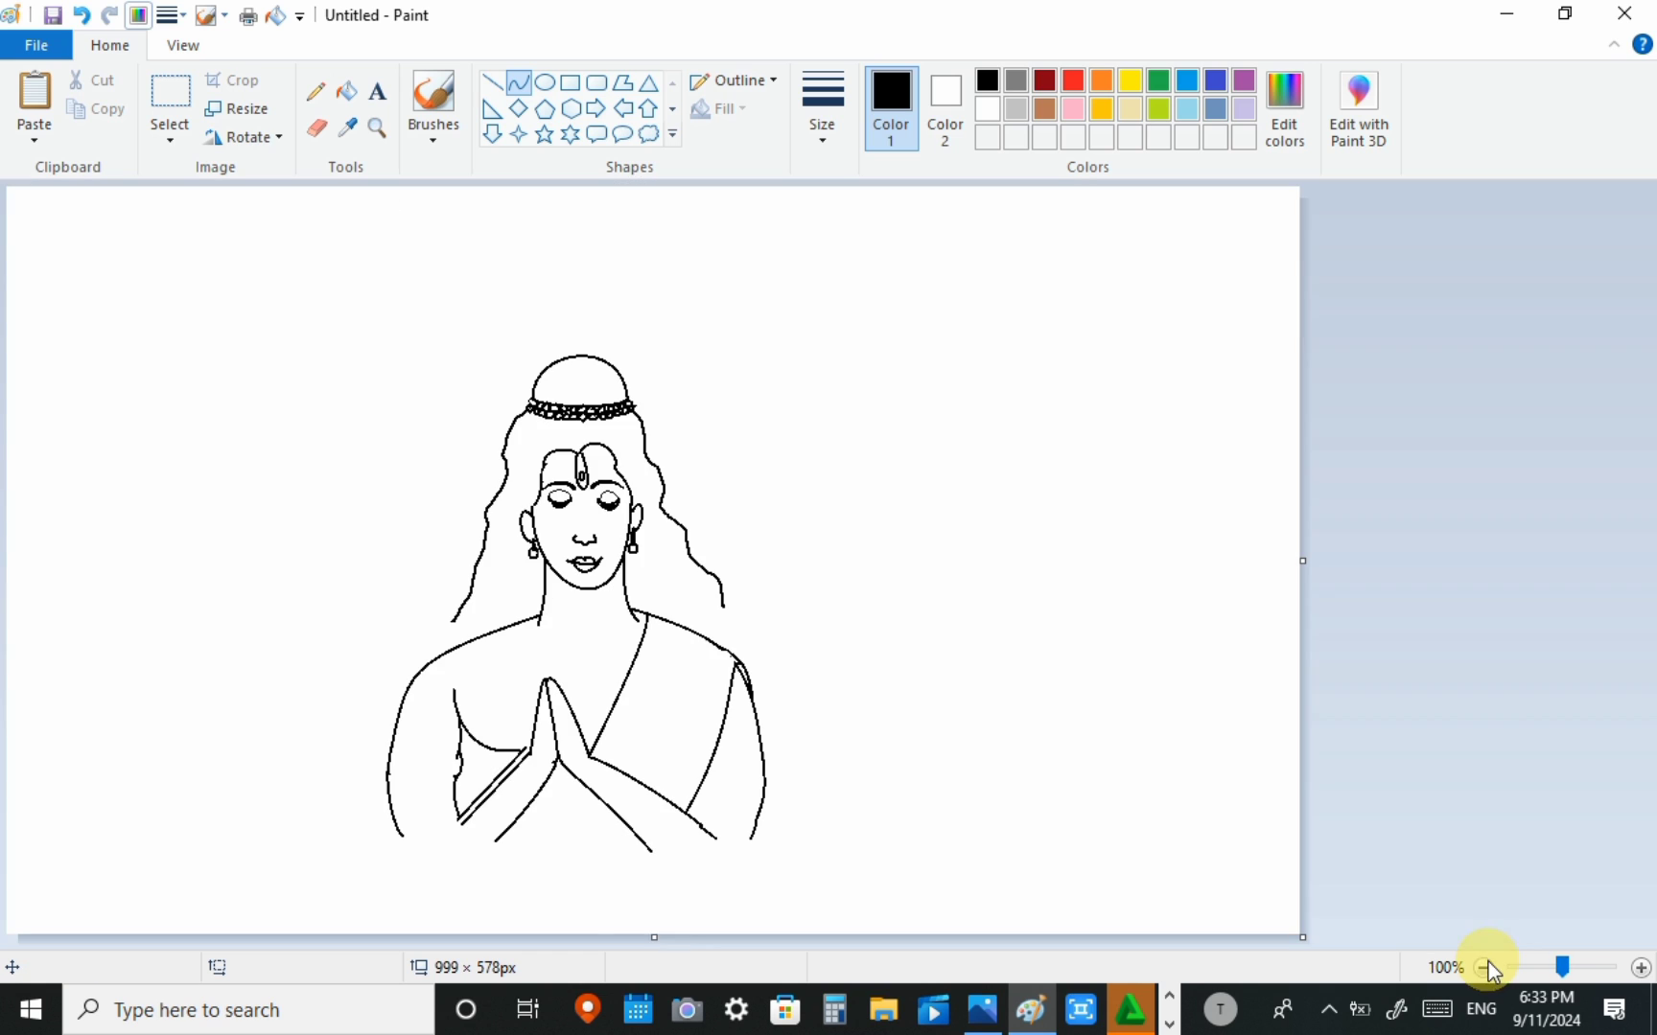
drag(654, 937, 616, 848)
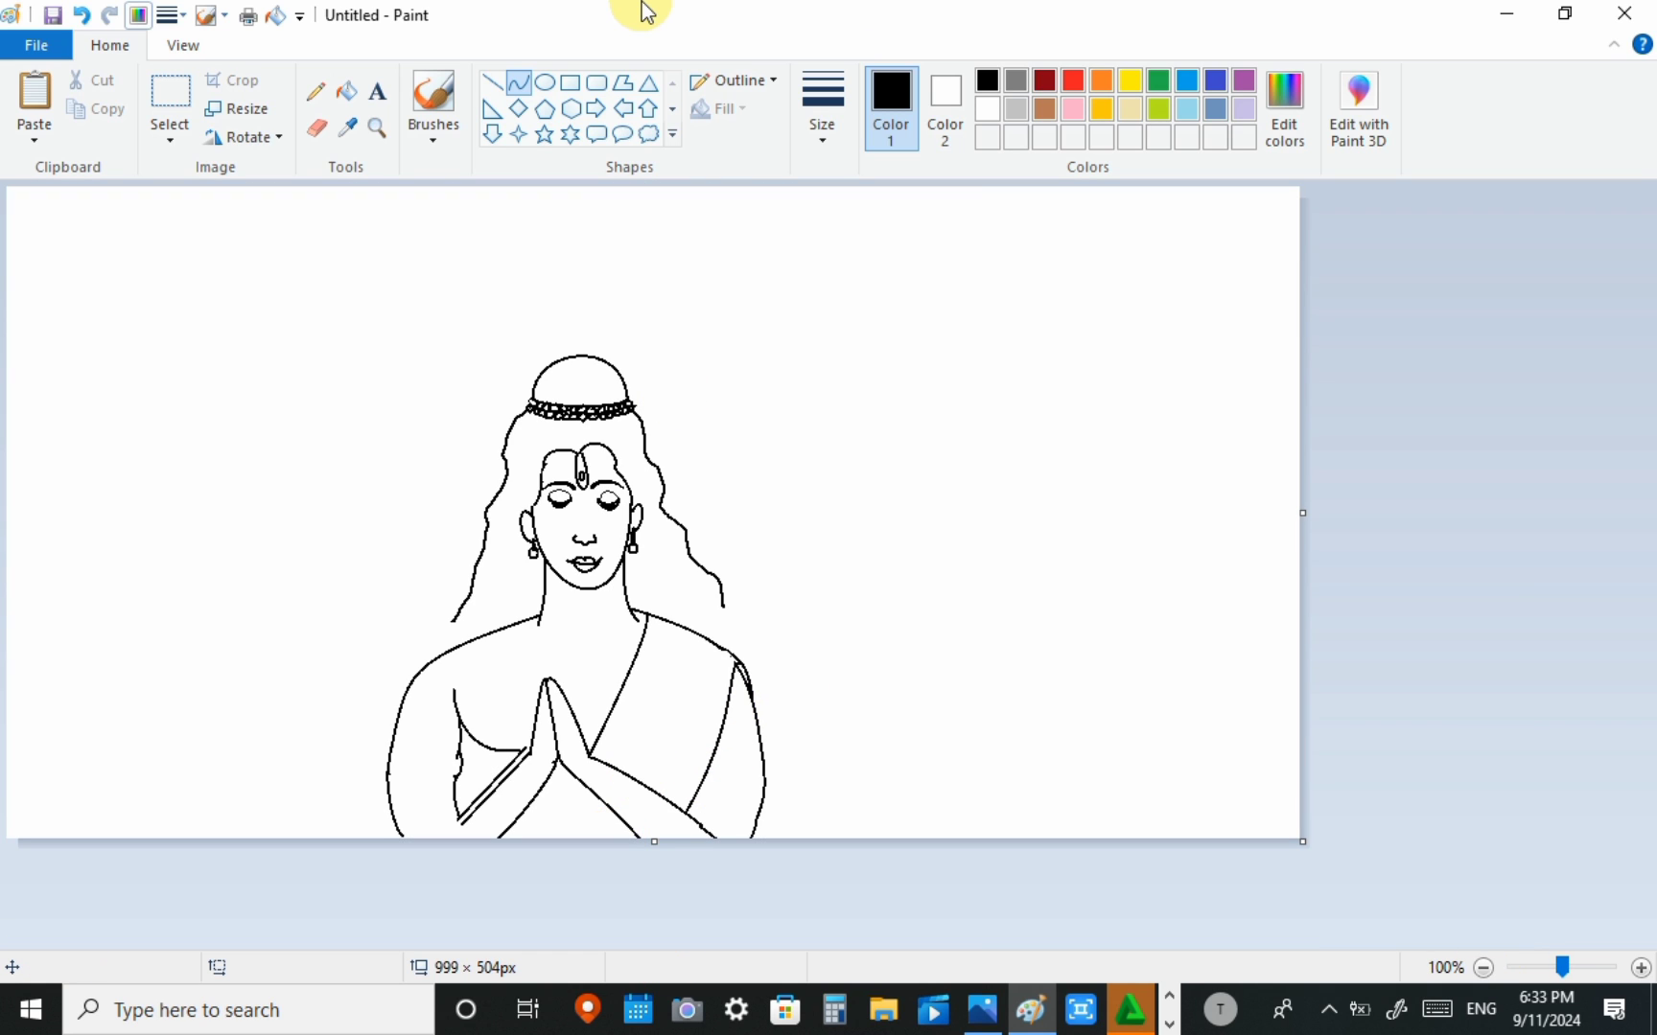
Step: Draw a thin diagonal line alongside the lower edge of the left forearm, from the wrist to the canvas edge
drag(543, 786, 513, 792)
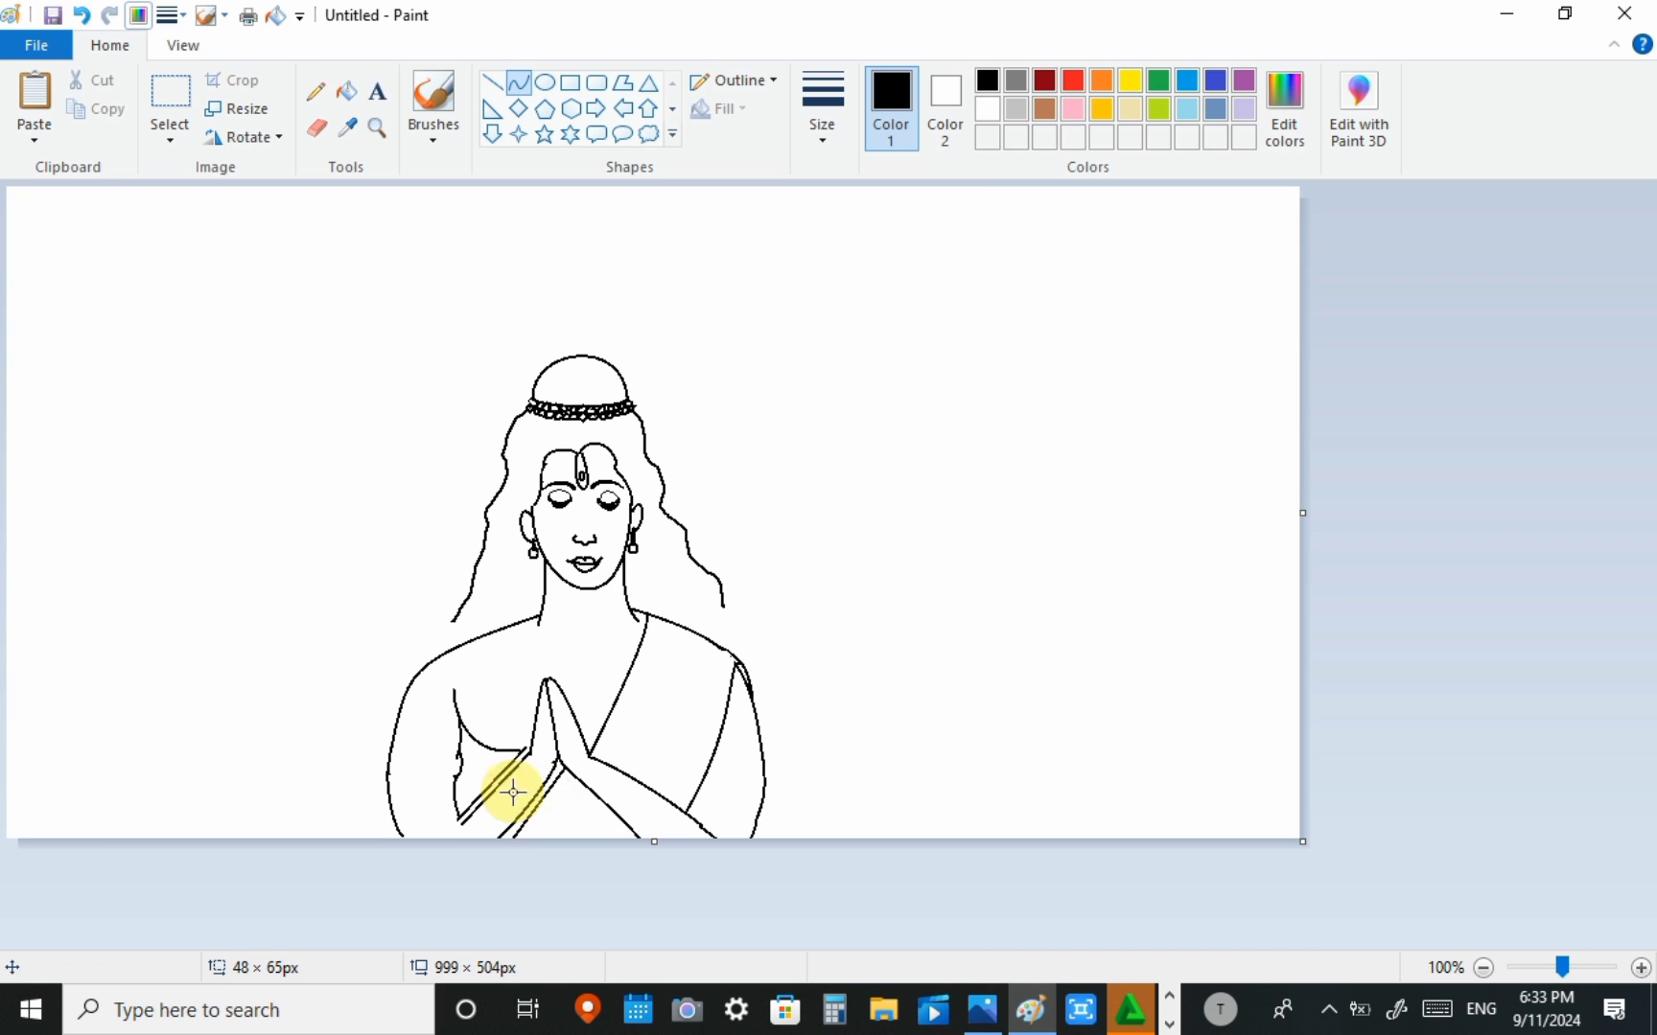
click(507, 82)
click(516, 86)
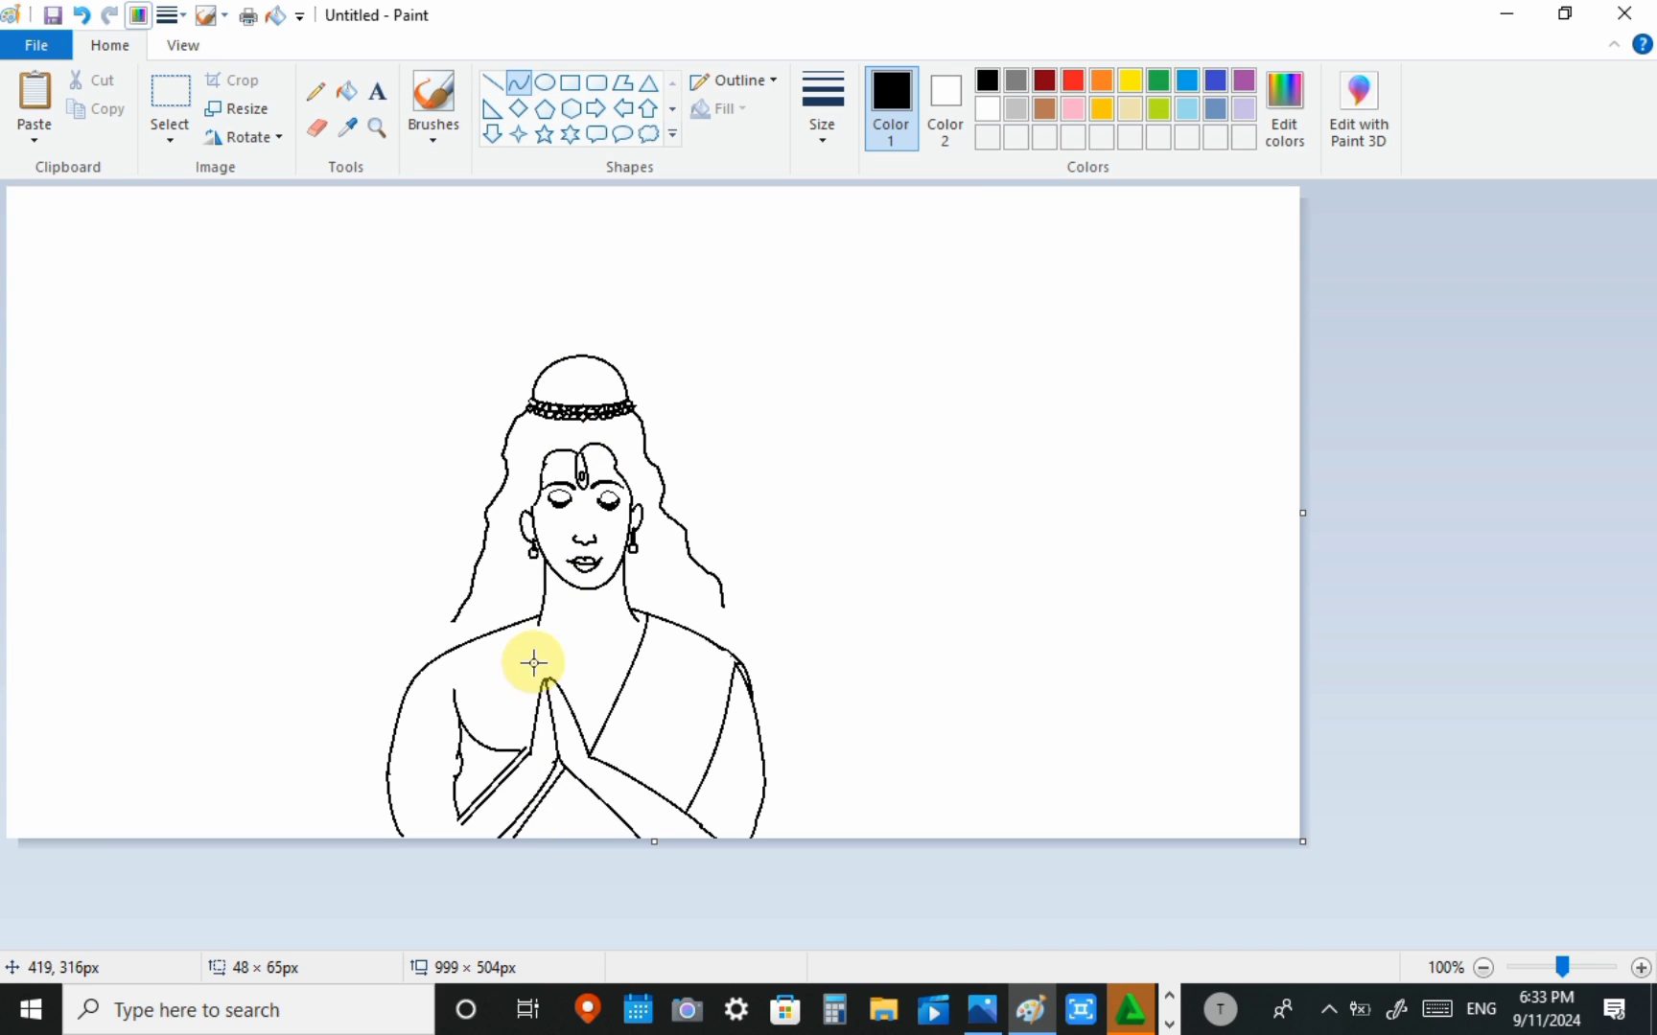
Step: Draw short curved finger lines inside the joined hands to separate the fingers
mouse_move(544, 731)
mouse_down()
mouse_move(543, 695)
mouse_move(562, 734)
mouse_move(549, 698)
mouse_move(566, 714)
mouse_up()
click(565, 724)
click(563, 707)
click(605, 633)
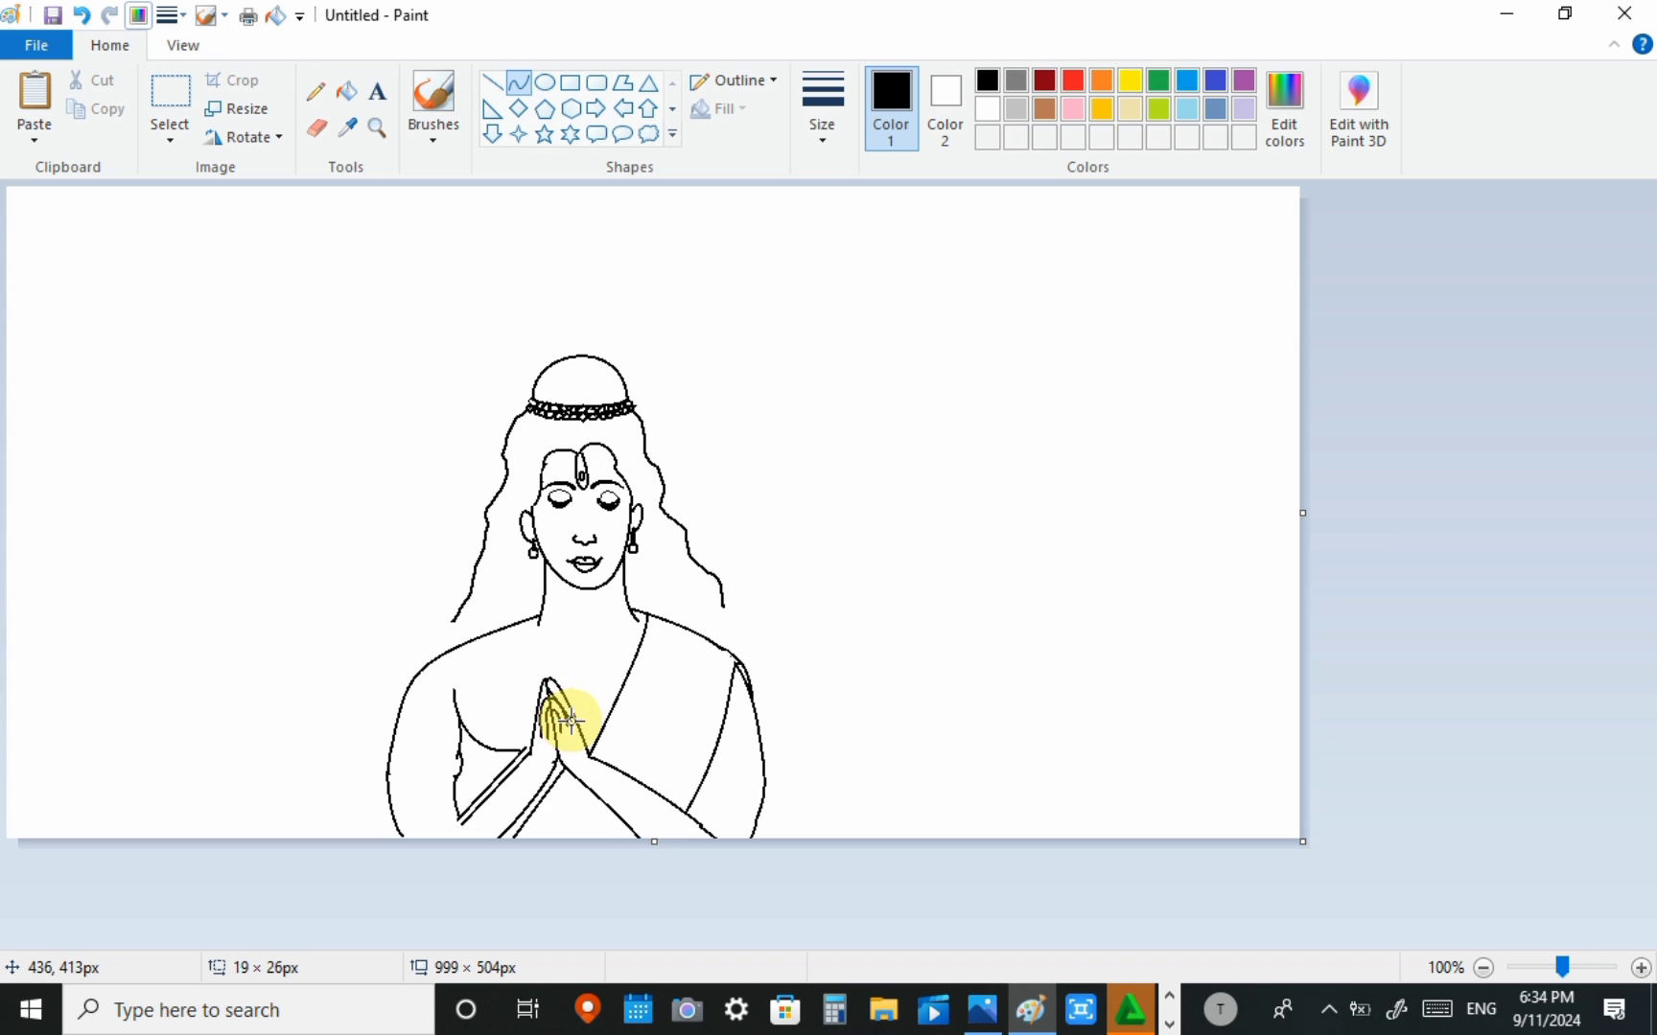
click(562, 694)
click(616, 683)
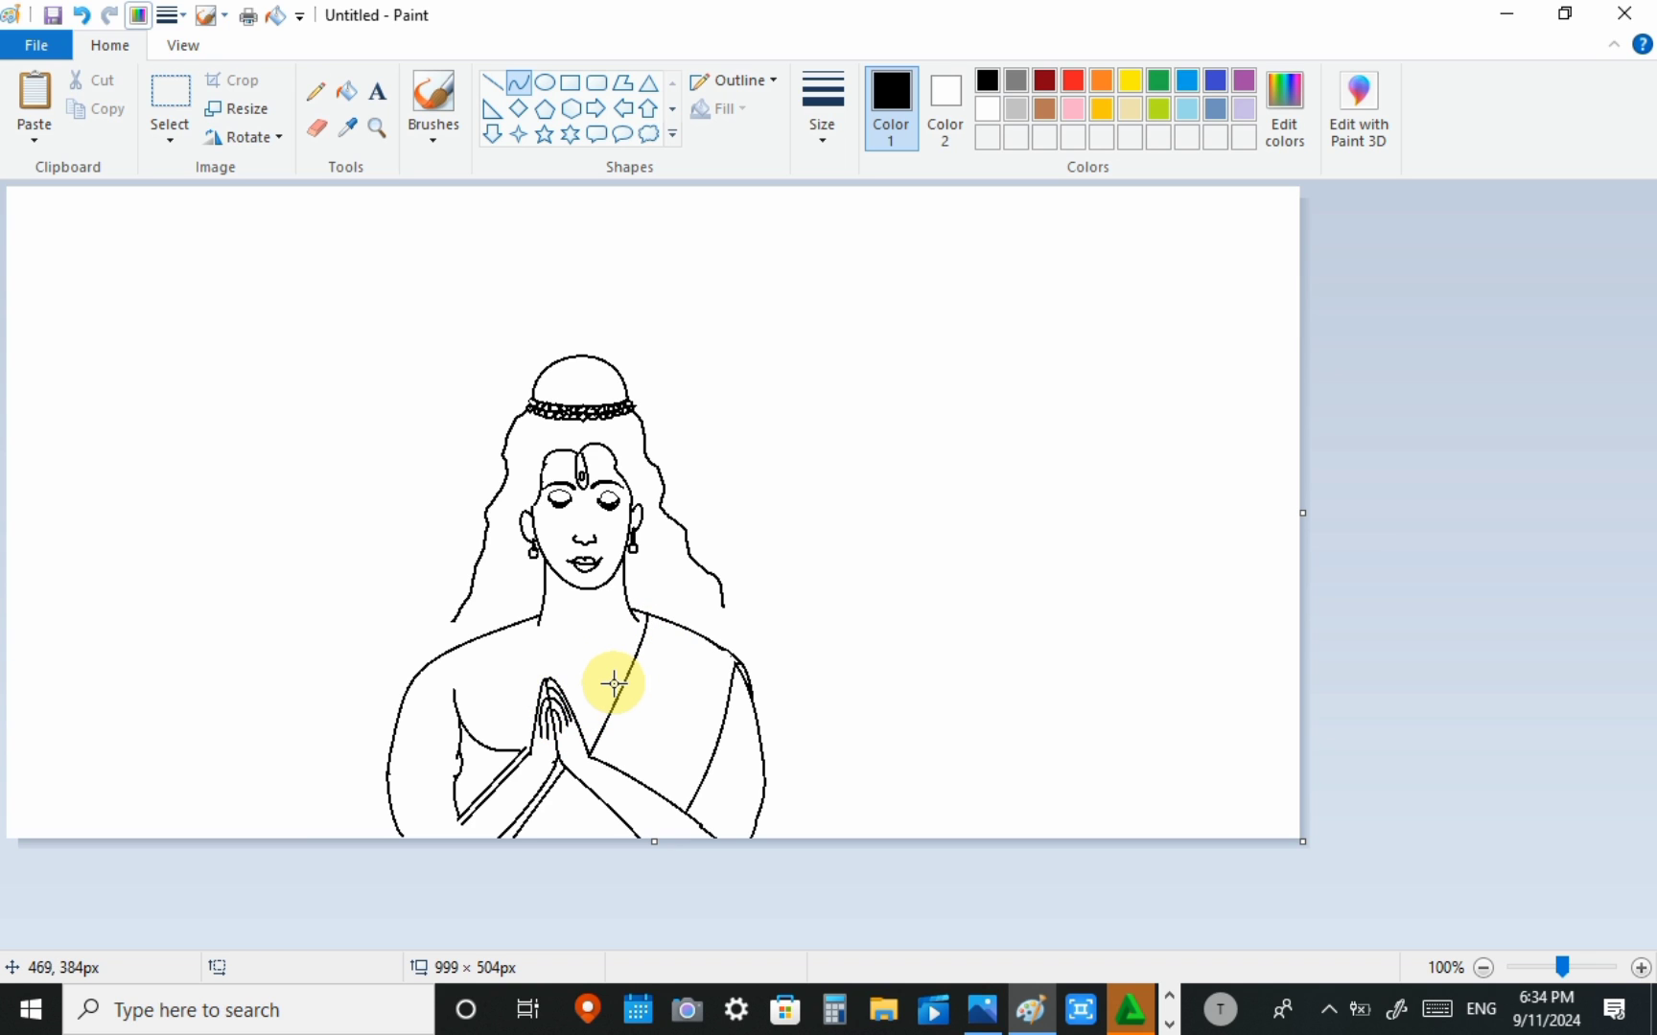
Step: Extend the left and right hair outlines downward in pencil until they meet the shoulders
click(315, 91)
drag(454, 623, 439, 655)
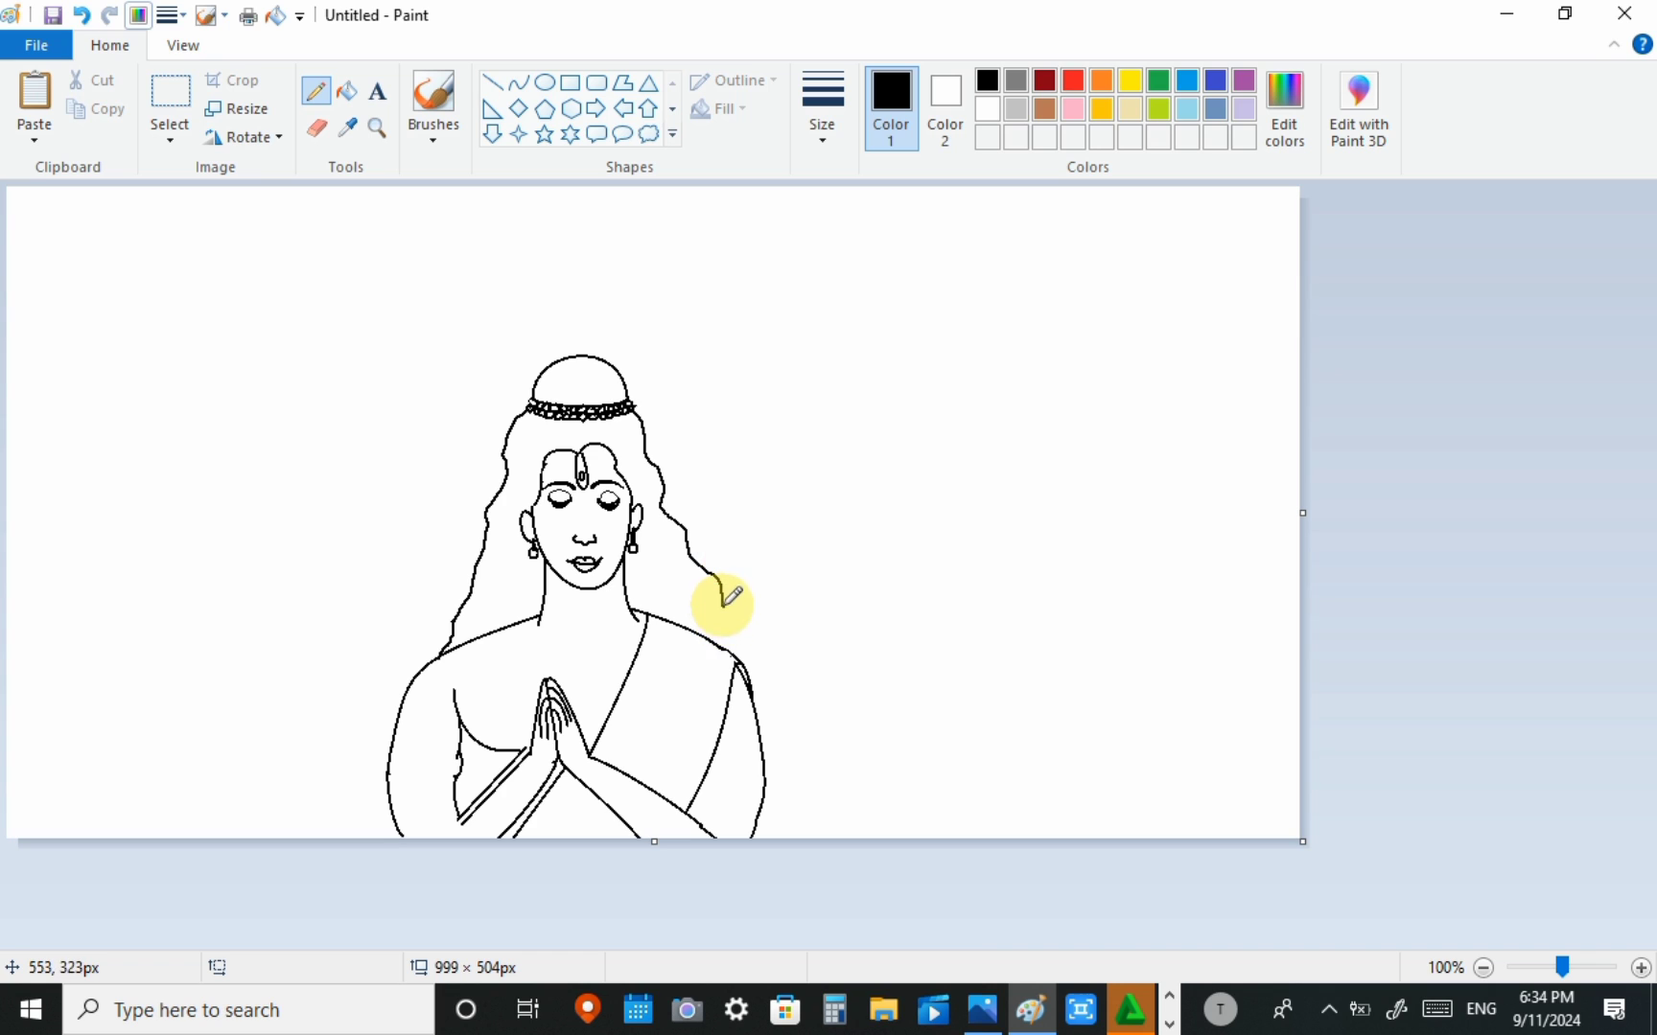
drag(723, 604, 734, 638)
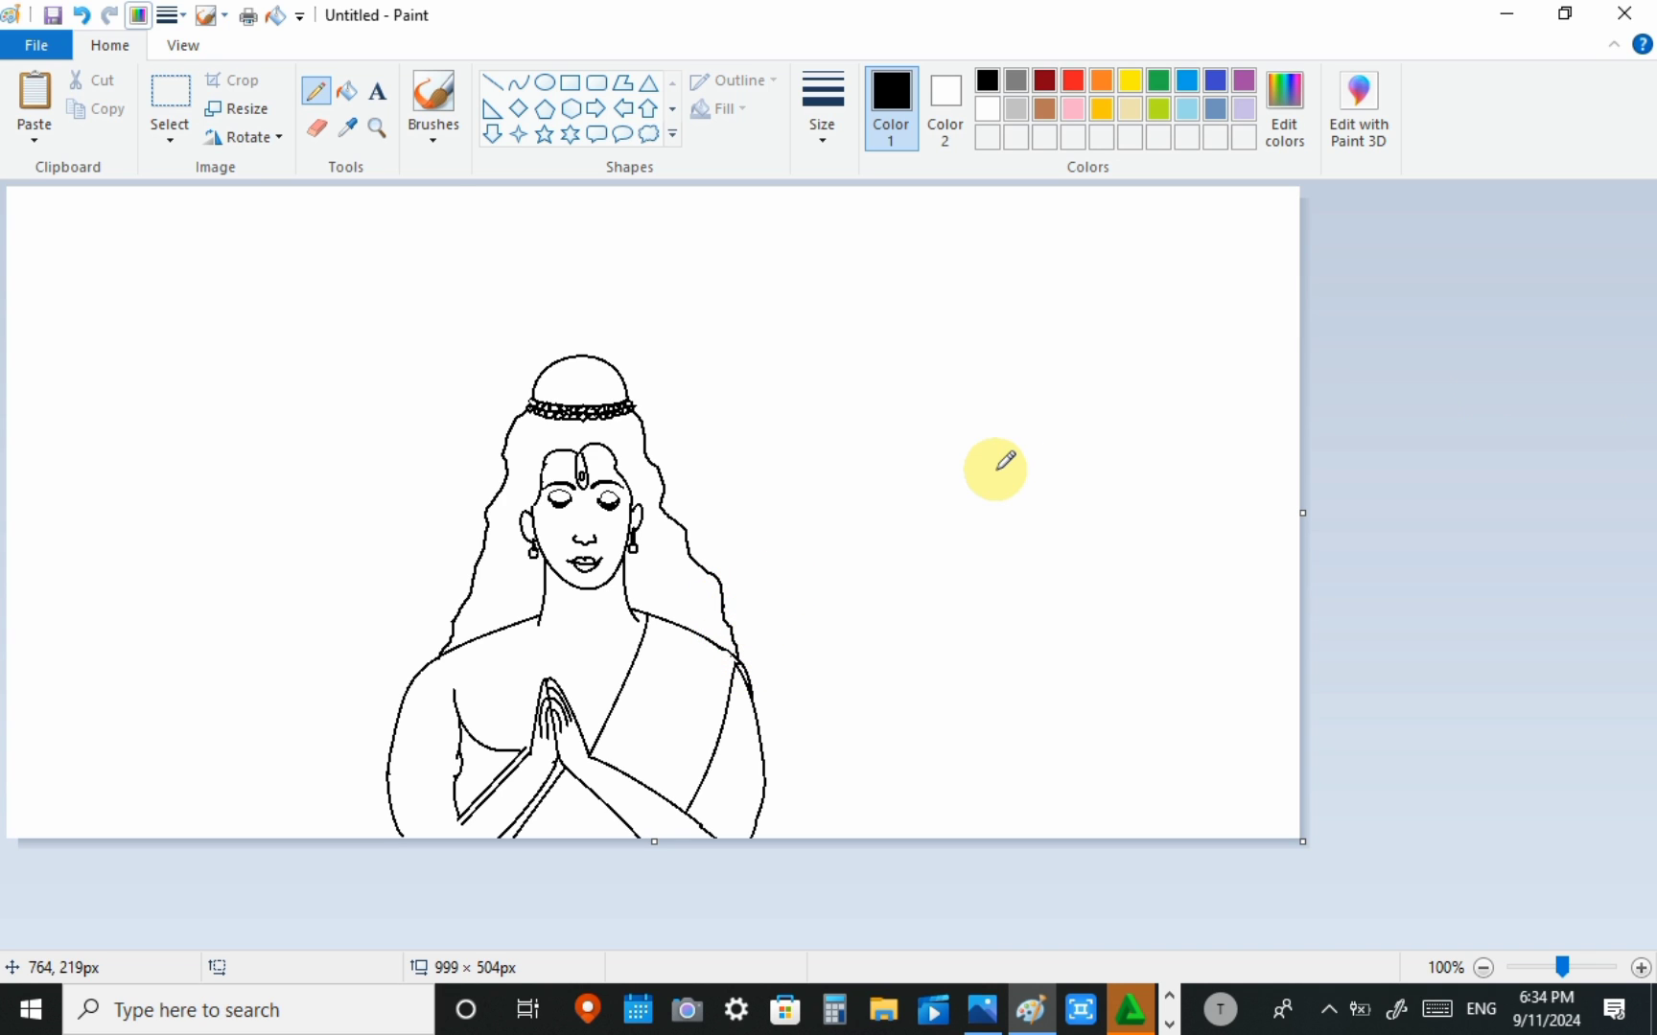
Step: Draw two parallel curved lines, about 51 × 61 px, from the left shoulder to the joined hands as the chest band
click(517, 82)
drag(472, 640, 538, 716)
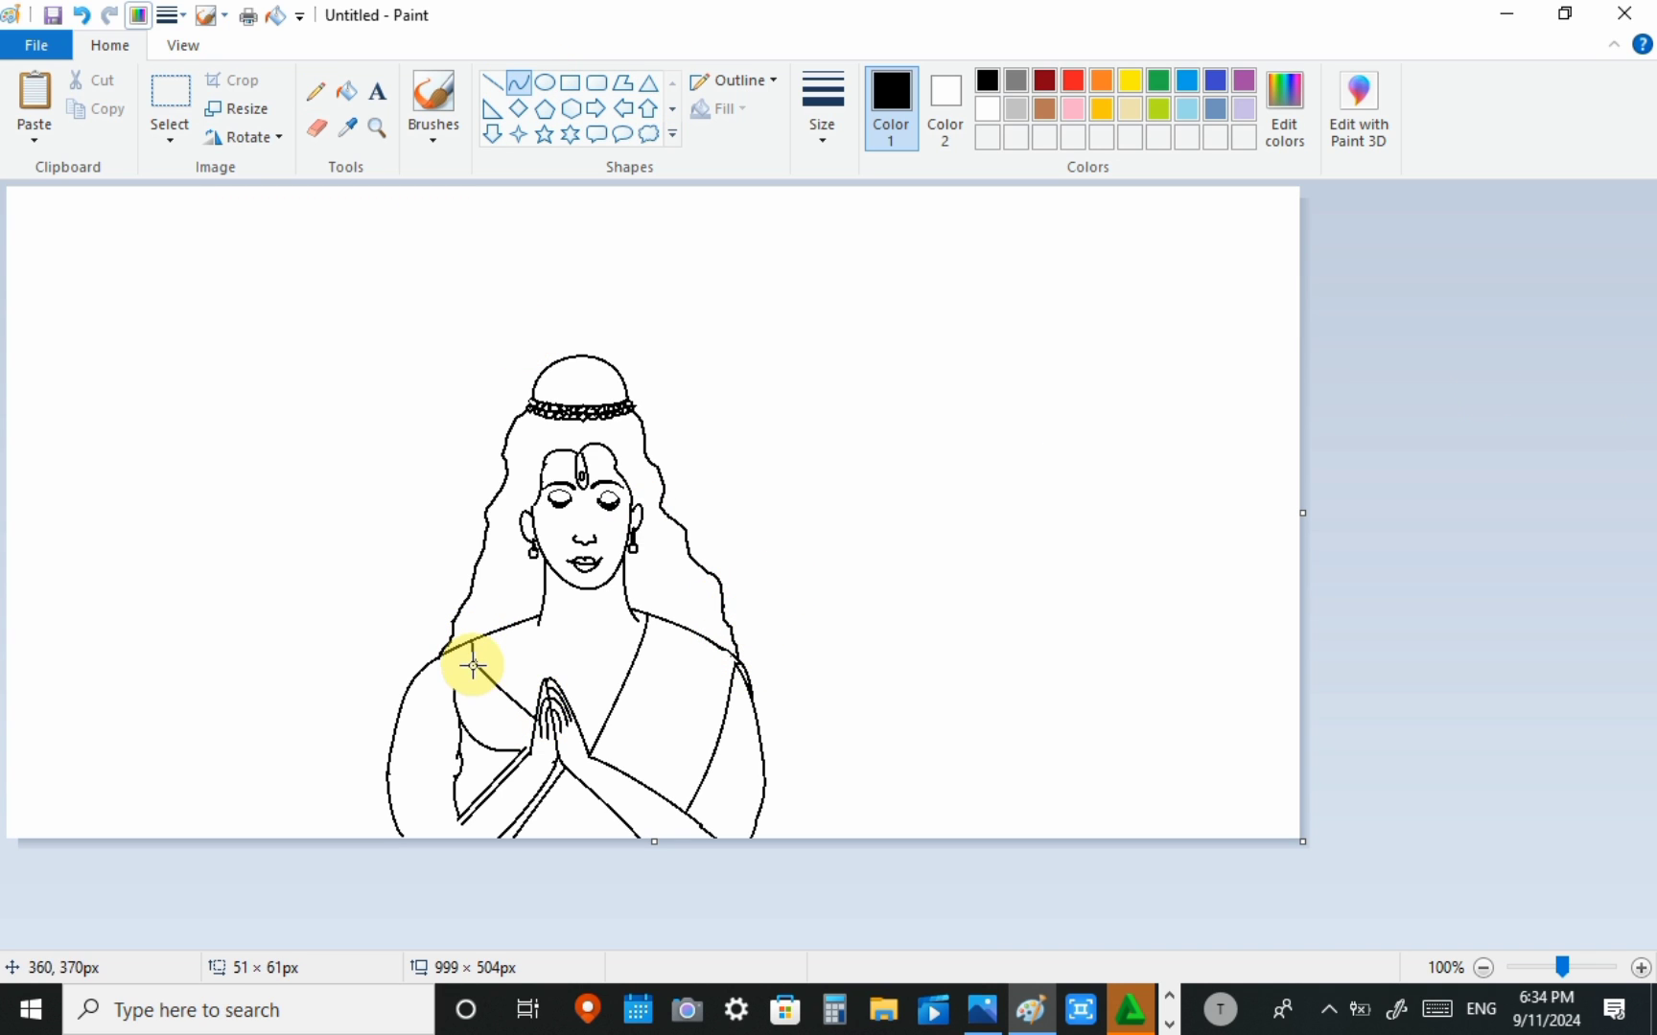
click(507, 700)
click(617, 606)
mouse_move(476, 636)
mouse_down()
mouse_move(540, 709)
mouse_move(503, 685)
mouse_up()
click(1327, 1009)
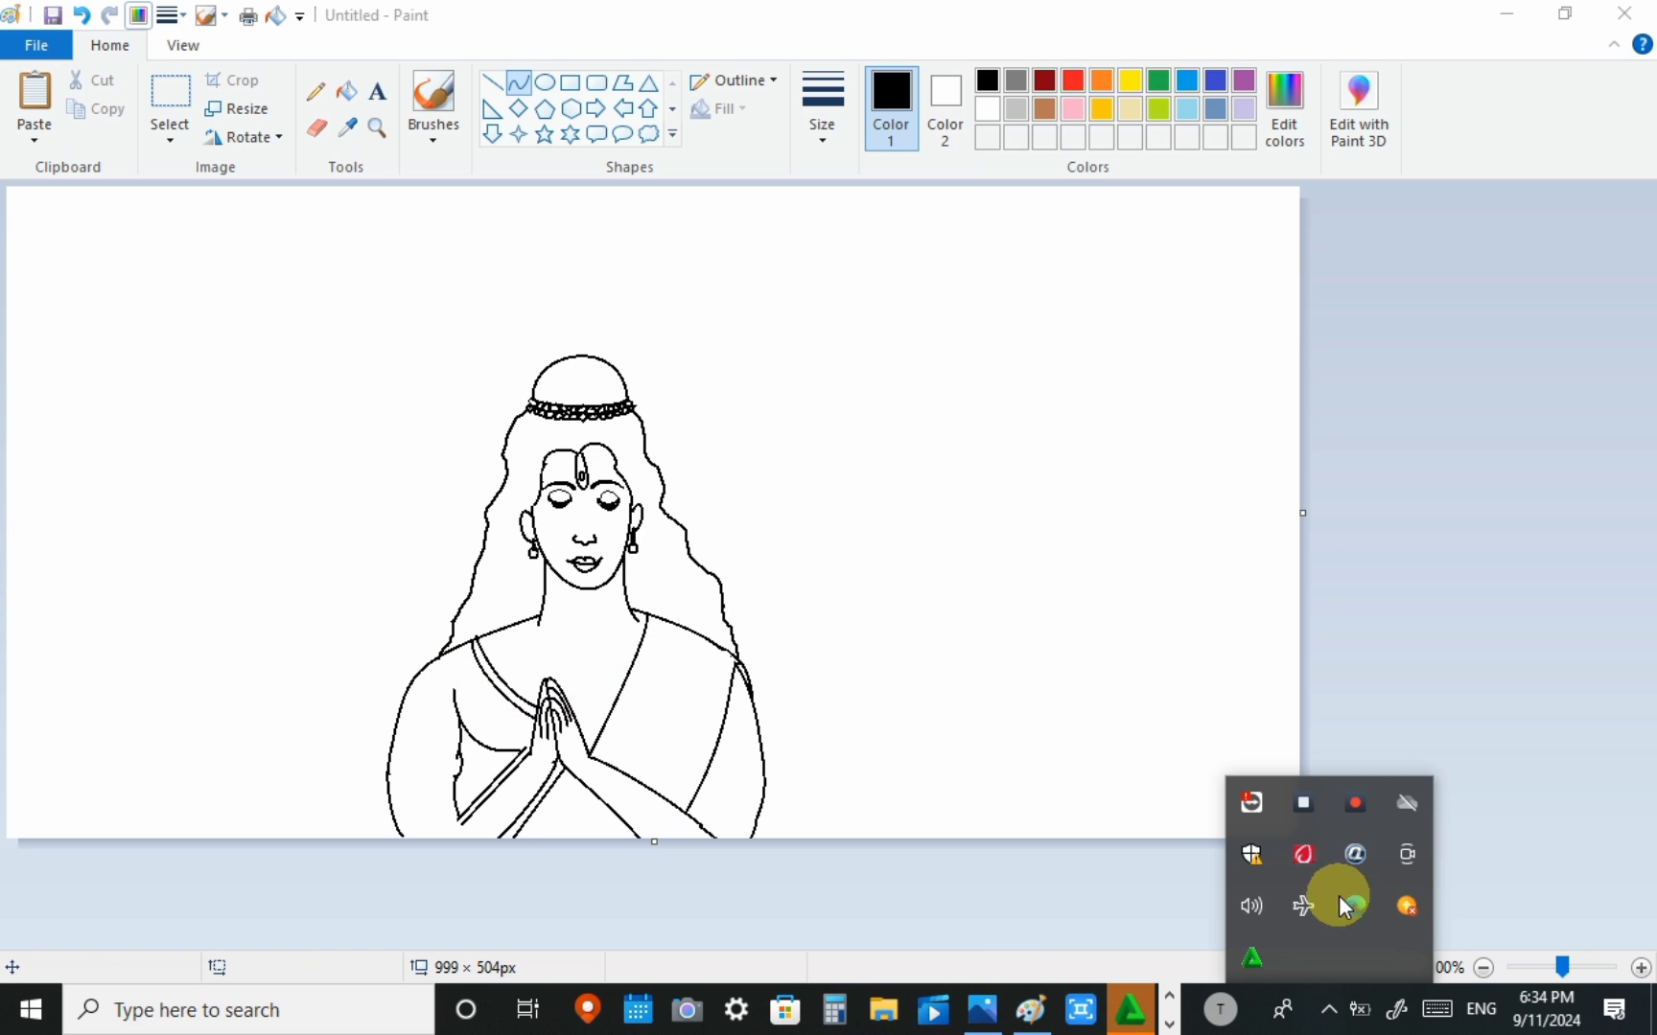
click(1607, 702)
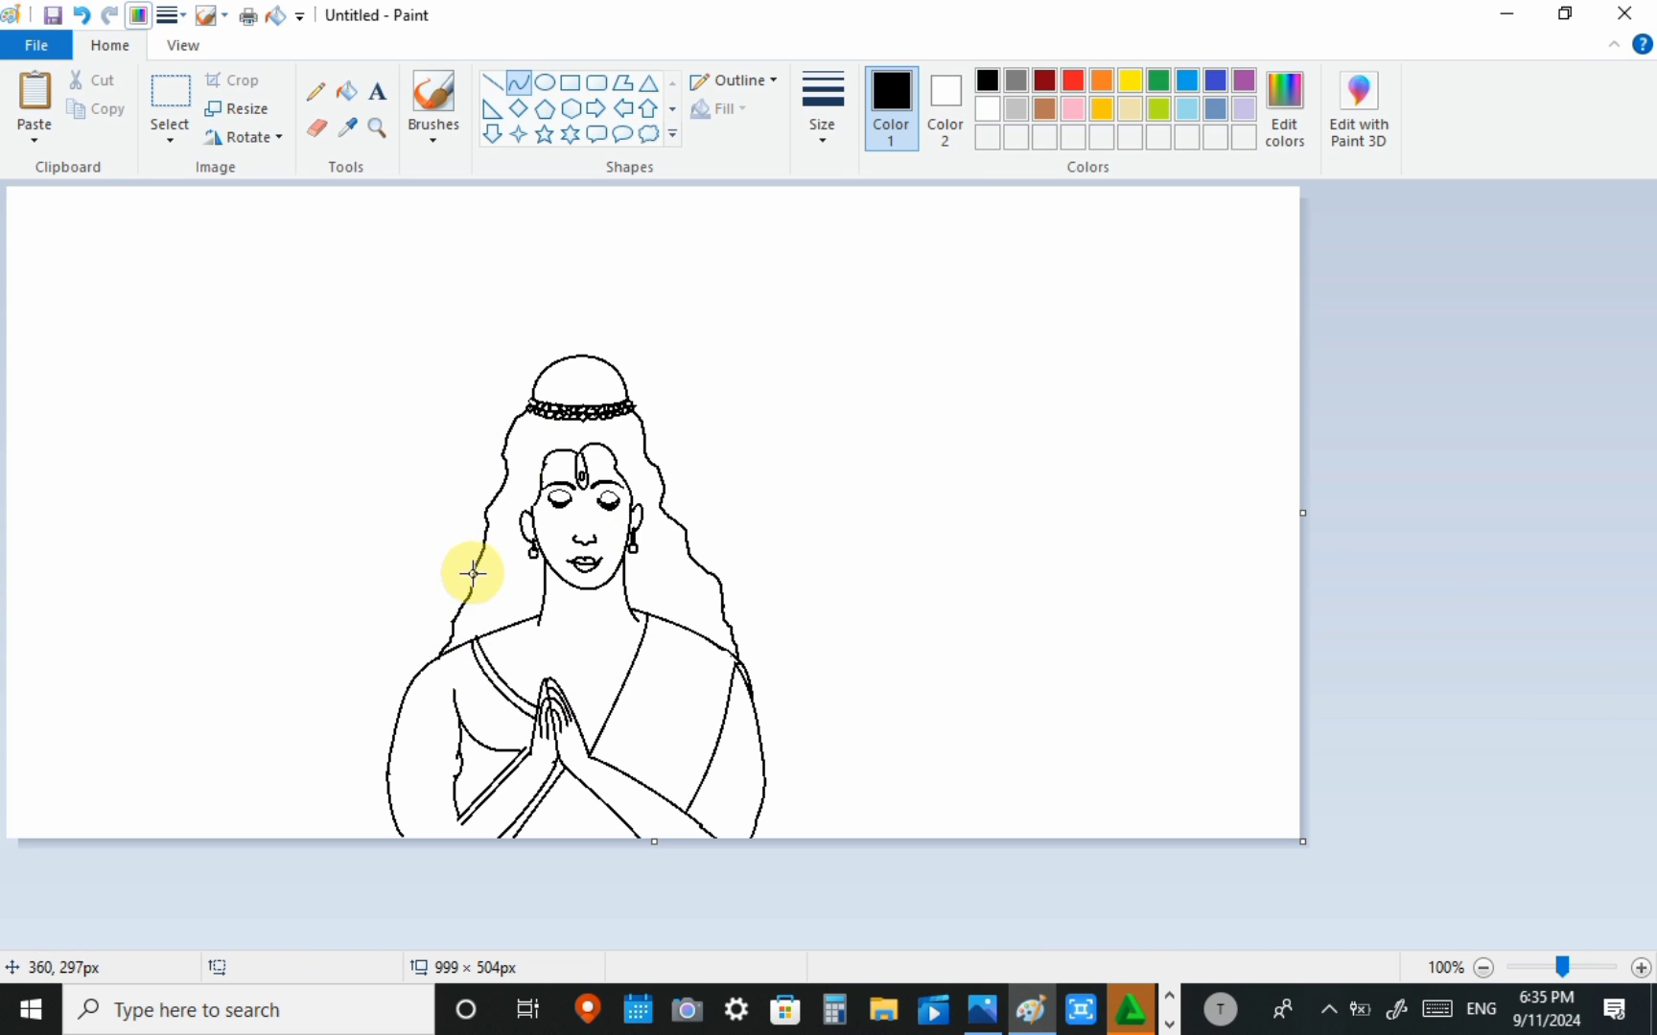
Step: Draw the quiver with its curved opening behind the left shoulder, beside the hair, using curves
mouse_move(473, 573)
mouse_down()
mouse_move(447, 609)
mouse_move(396, 580)
mouse_move(370, 629)
mouse_move(412, 635)
mouse_move(400, 651)
mouse_move(433, 623)
mouse_move(436, 662)
mouse_up()
click(367, 565)
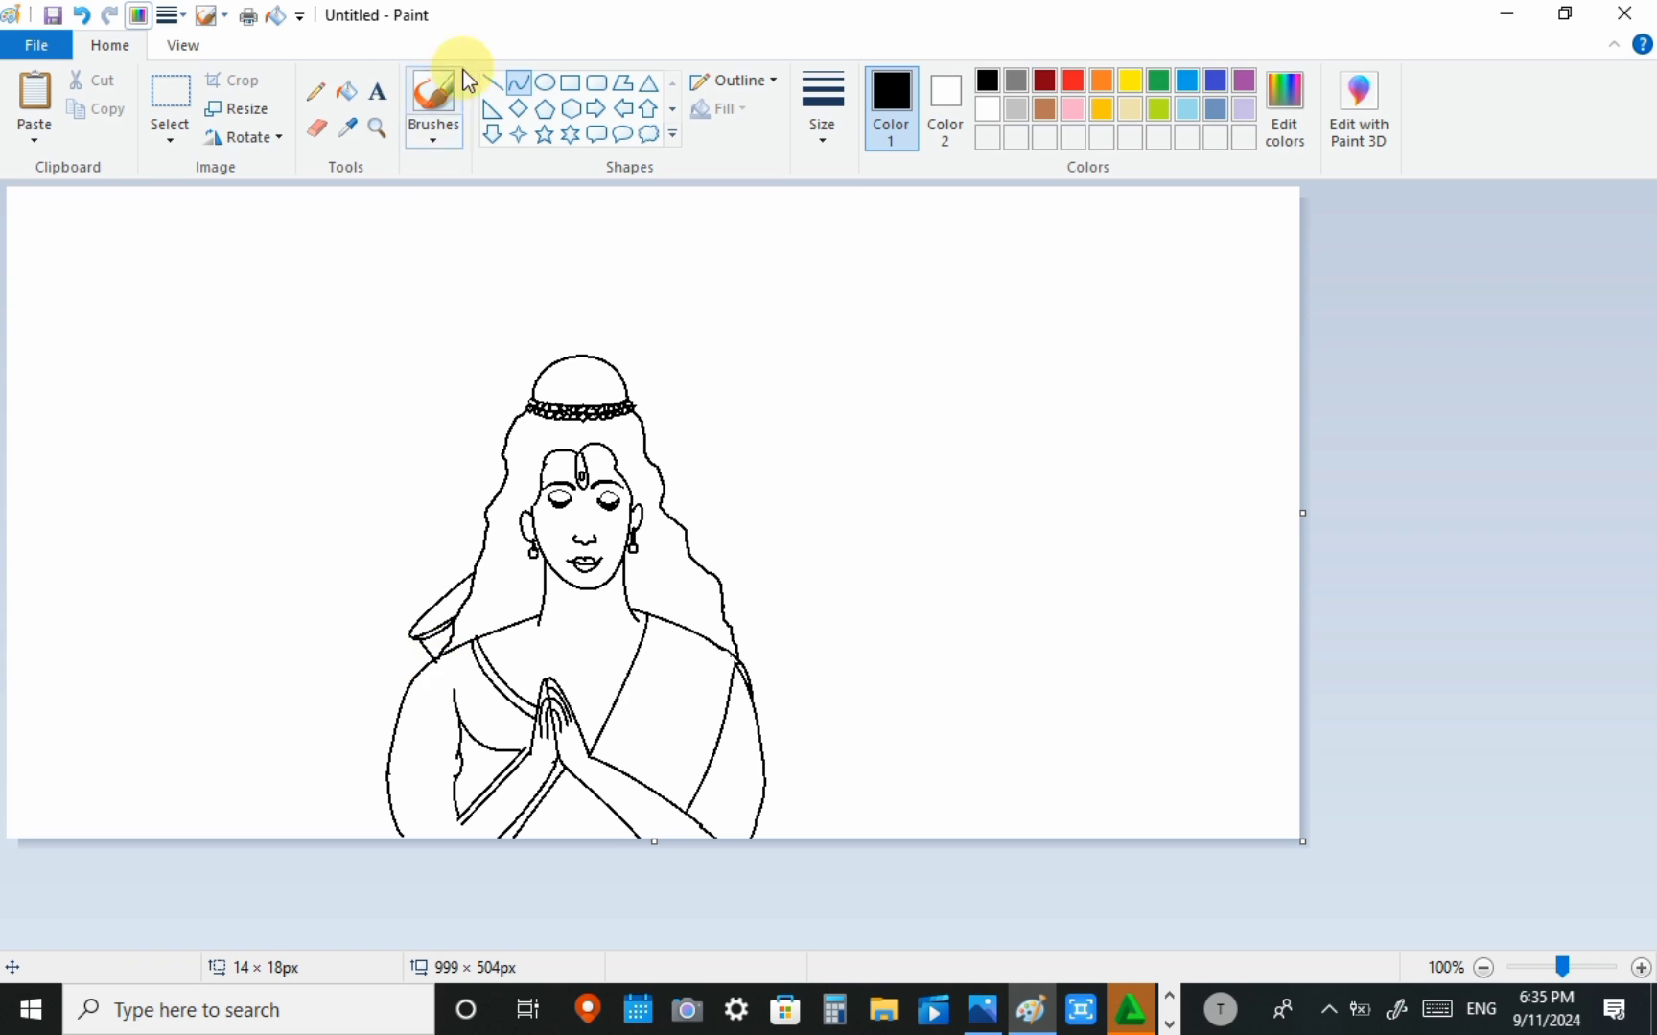
Step: Draw a straight bowstring about 30 × 77 px rising from the right shoulder and a curved hooked bow tip at its upper end
click(492, 81)
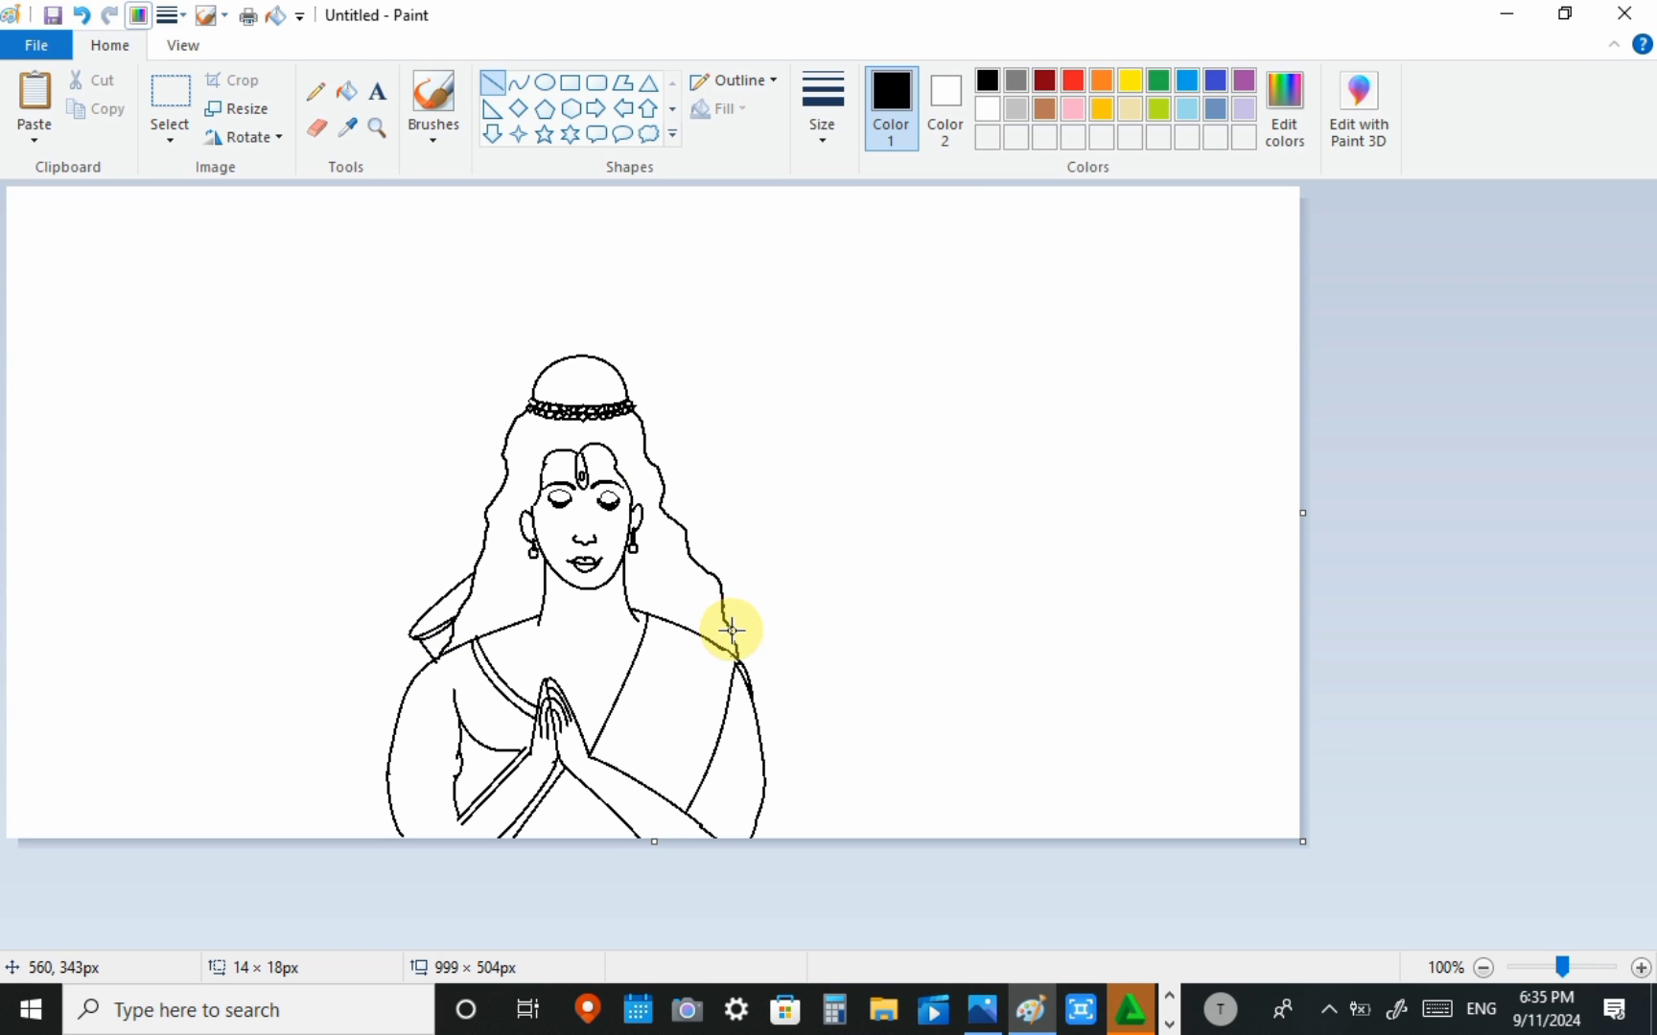
drag(731, 630, 760, 554)
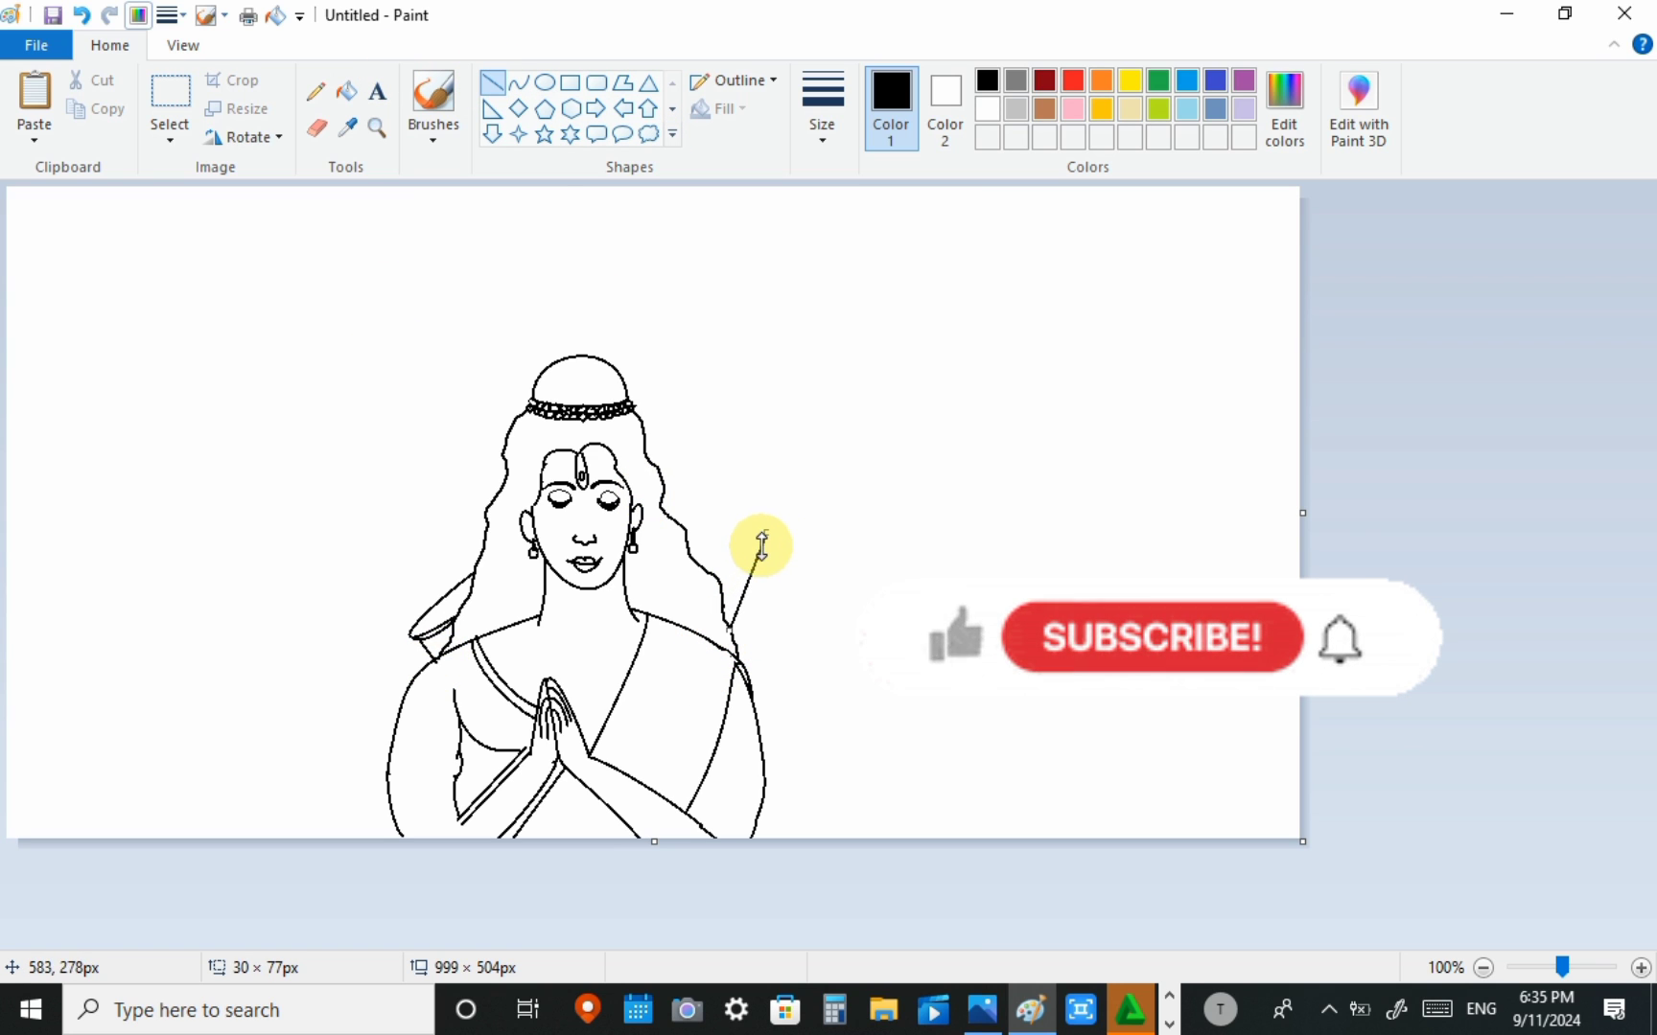
click(519, 81)
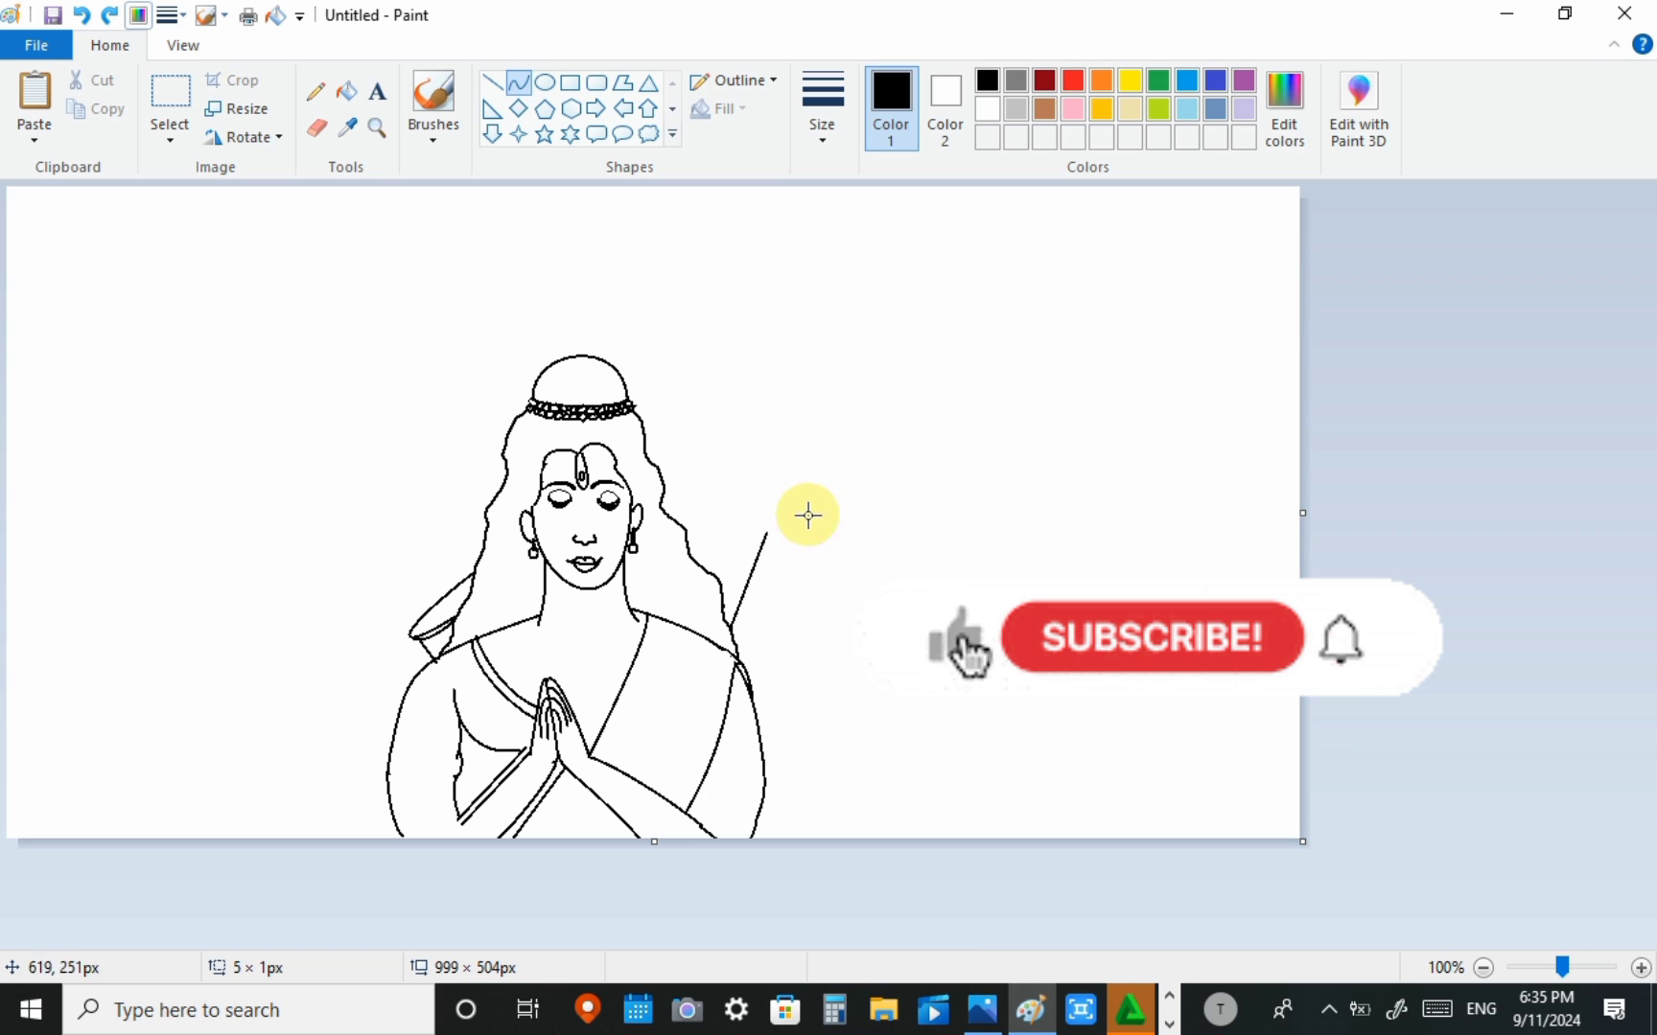
mouse_move(792, 535)
mouse_down()
mouse_move(753, 622)
mouse_move(772, 484)
mouse_up()
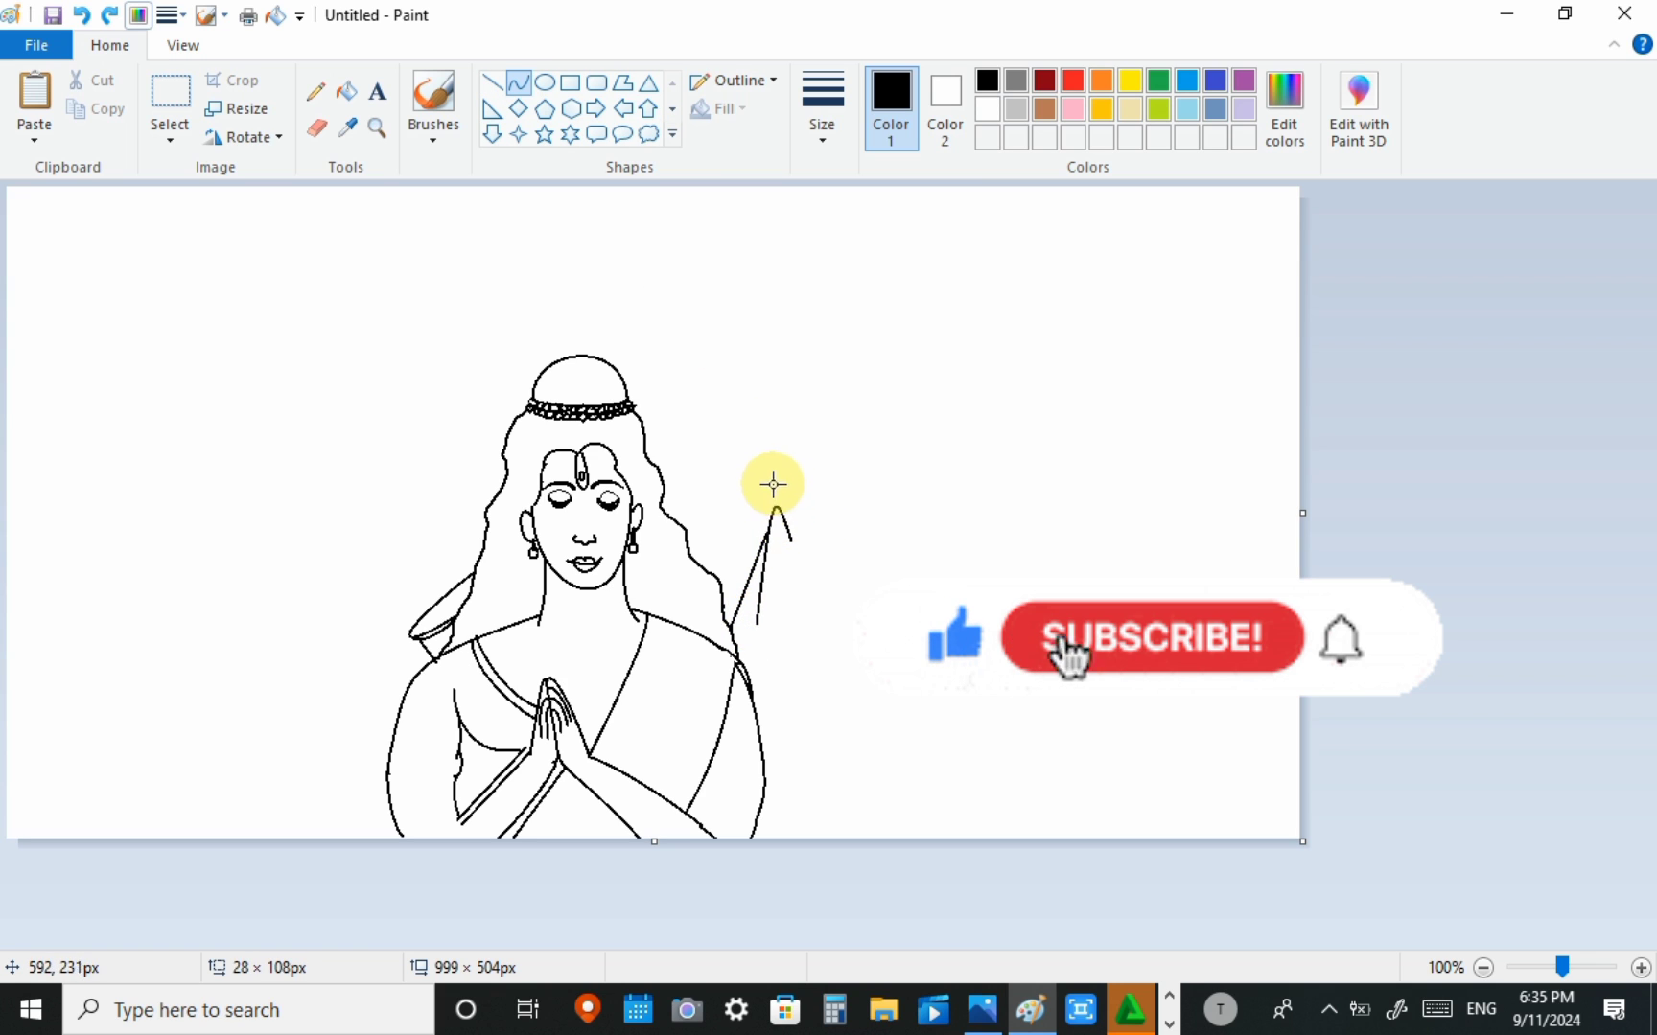
click(755, 530)
click(986, 530)
Step: Extend the bow limb with curves down across the right shoulder and drape, and erase the overlapping outline with a smaller eraser
drag(757, 620, 769, 721)
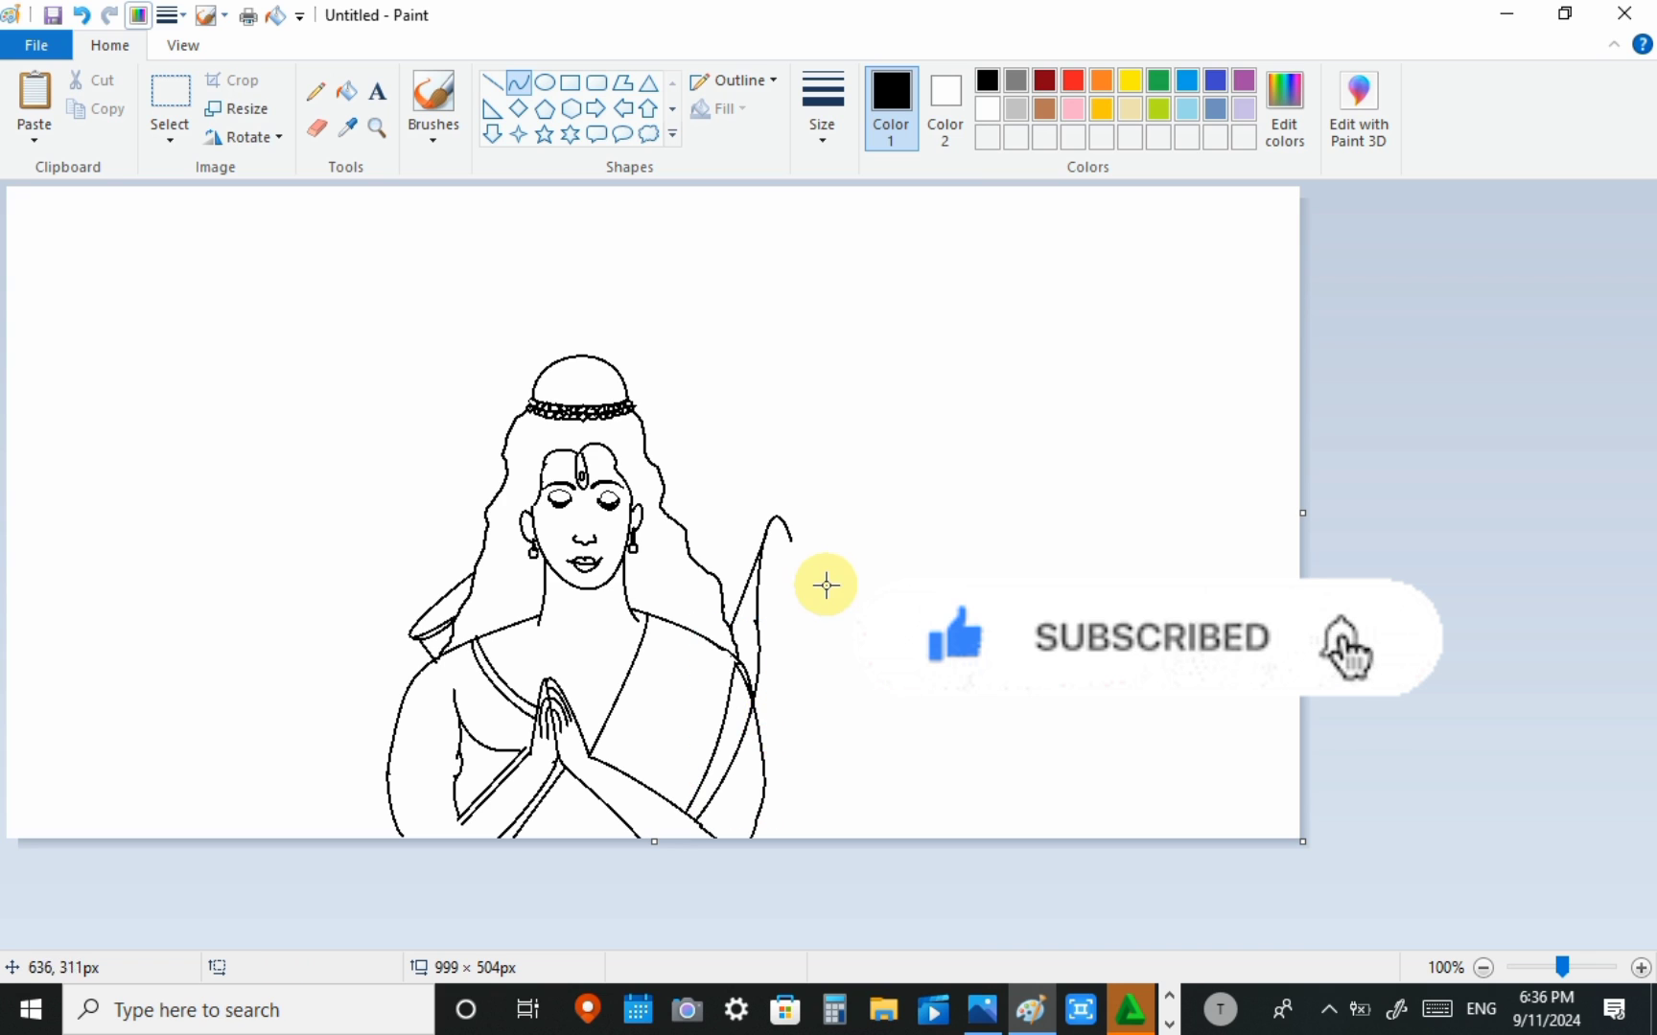
mouse_move(681, 807)
mouse_down()
mouse_move(747, 601)
mouse_move(721, 750)
mouse_move(751, 635)
mouse_move(757, 651)
mouse_up()
click(316, 127)
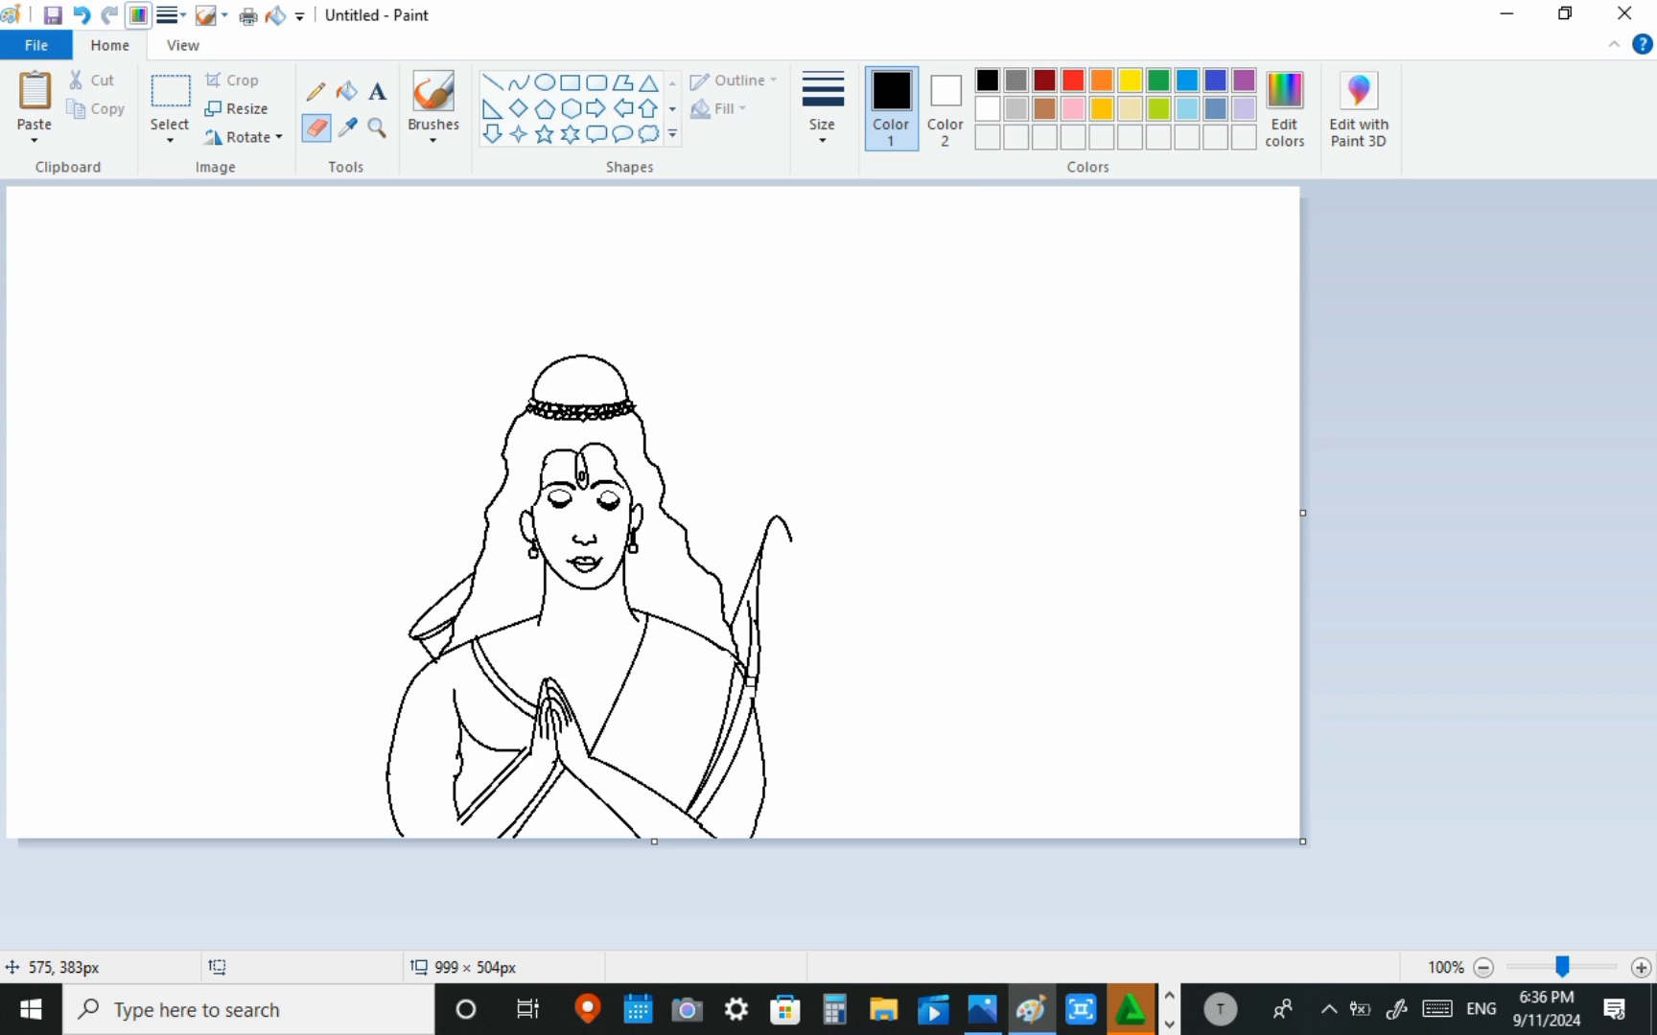
click(833, 167)
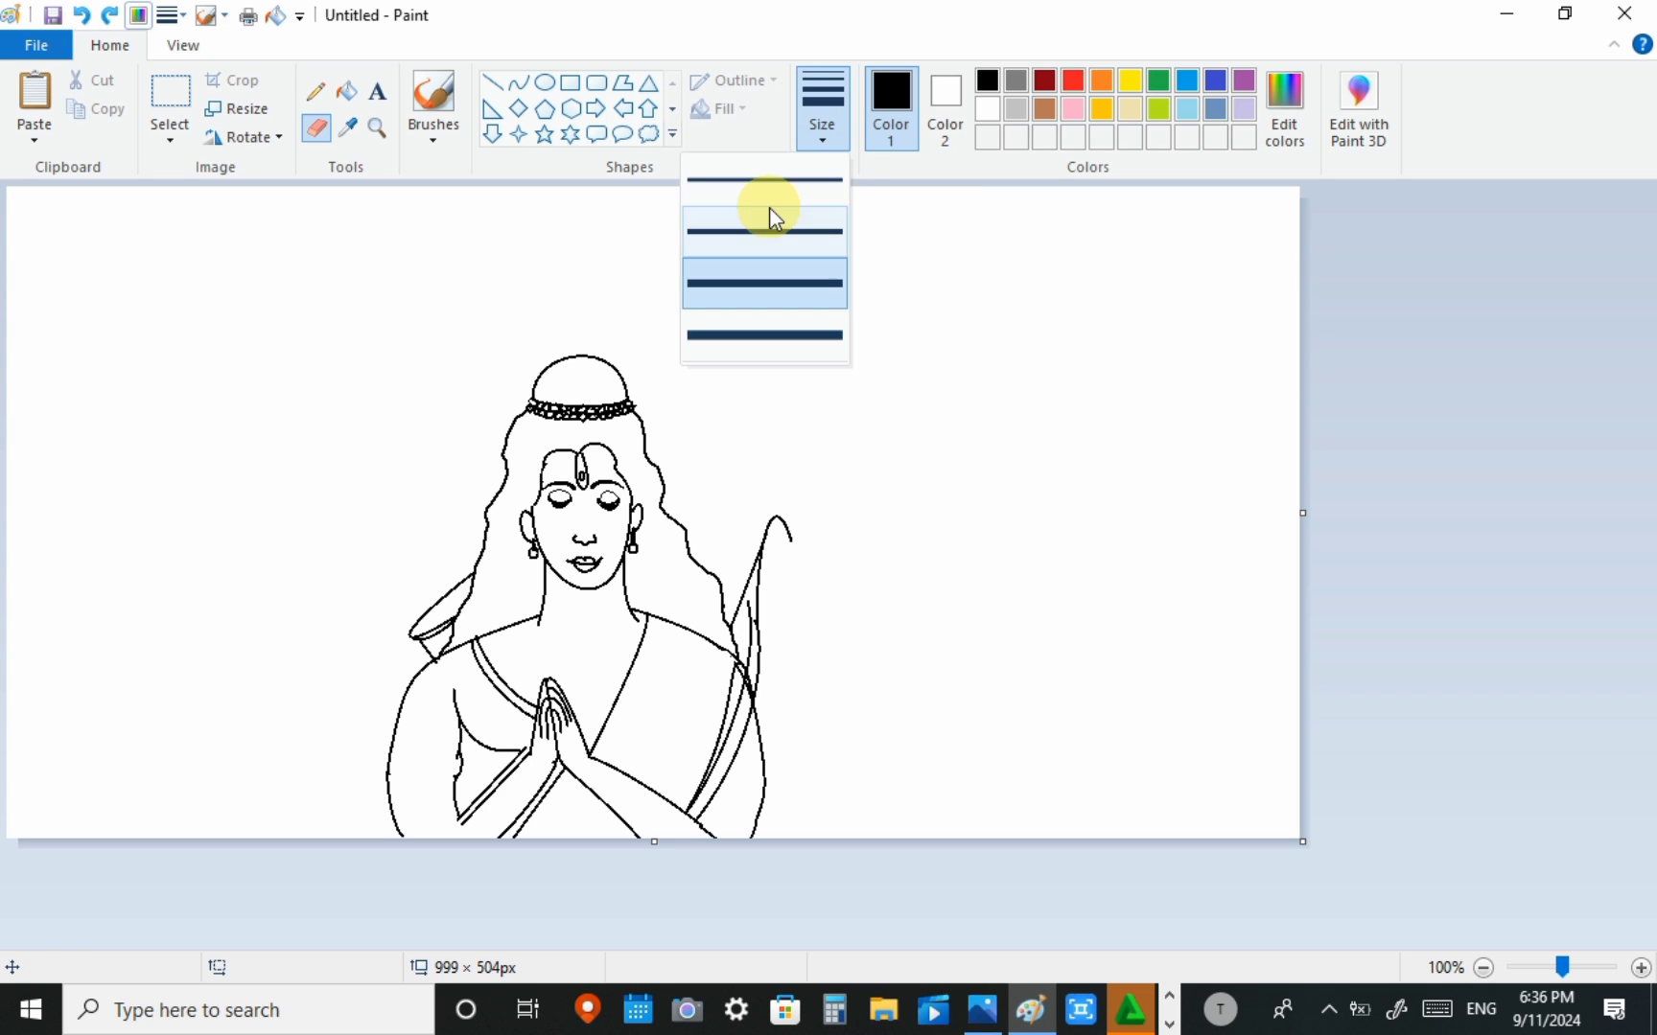
click(769, 213)
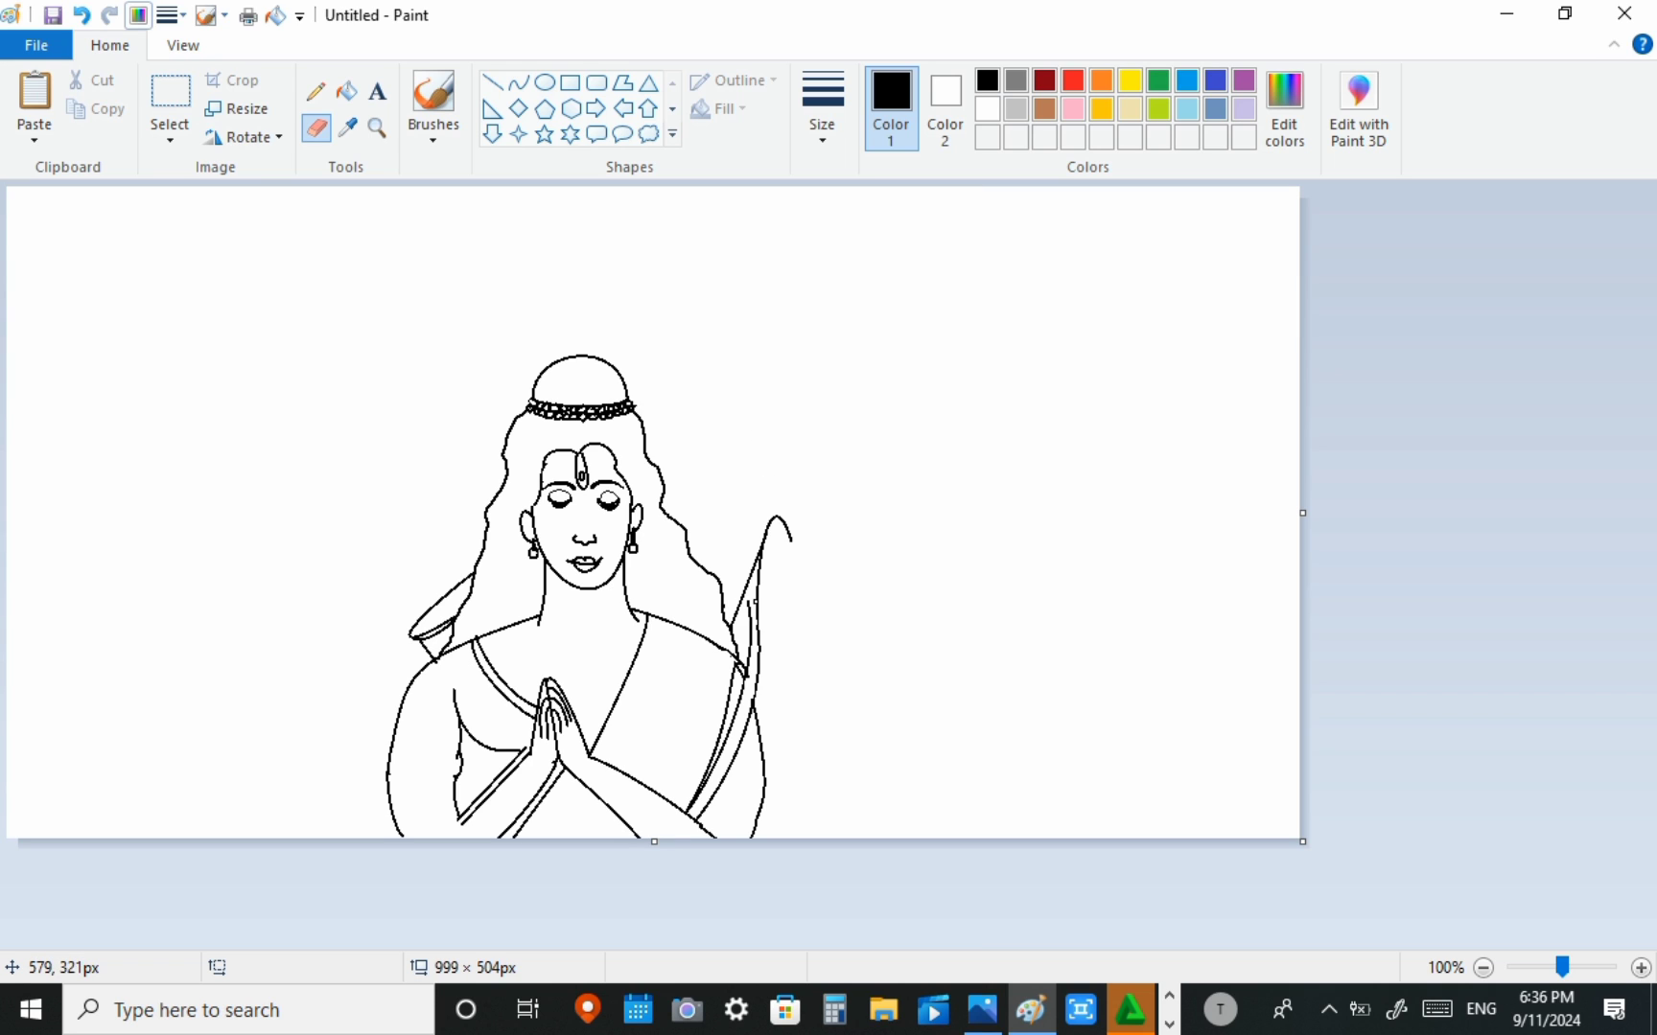
Step: Redraw the short curved outlines where the bow crosses the right shoulder
click(518, 82)
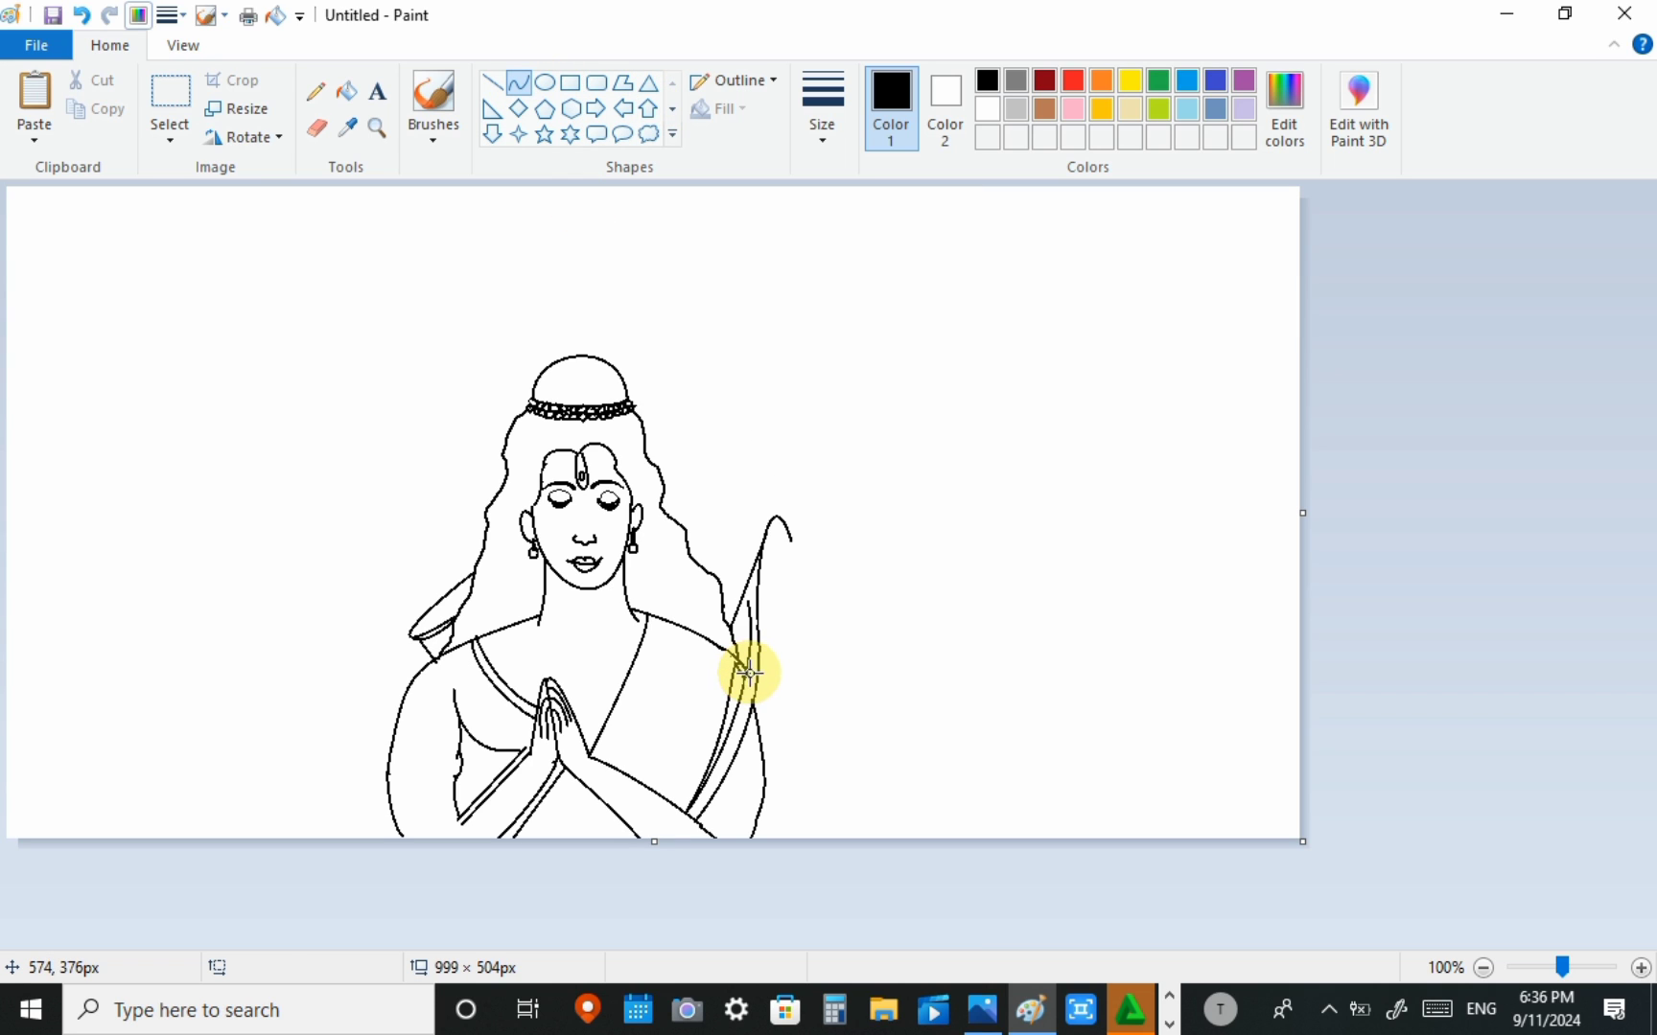
drag(747, 669, 750, 712)
click(827, 673)
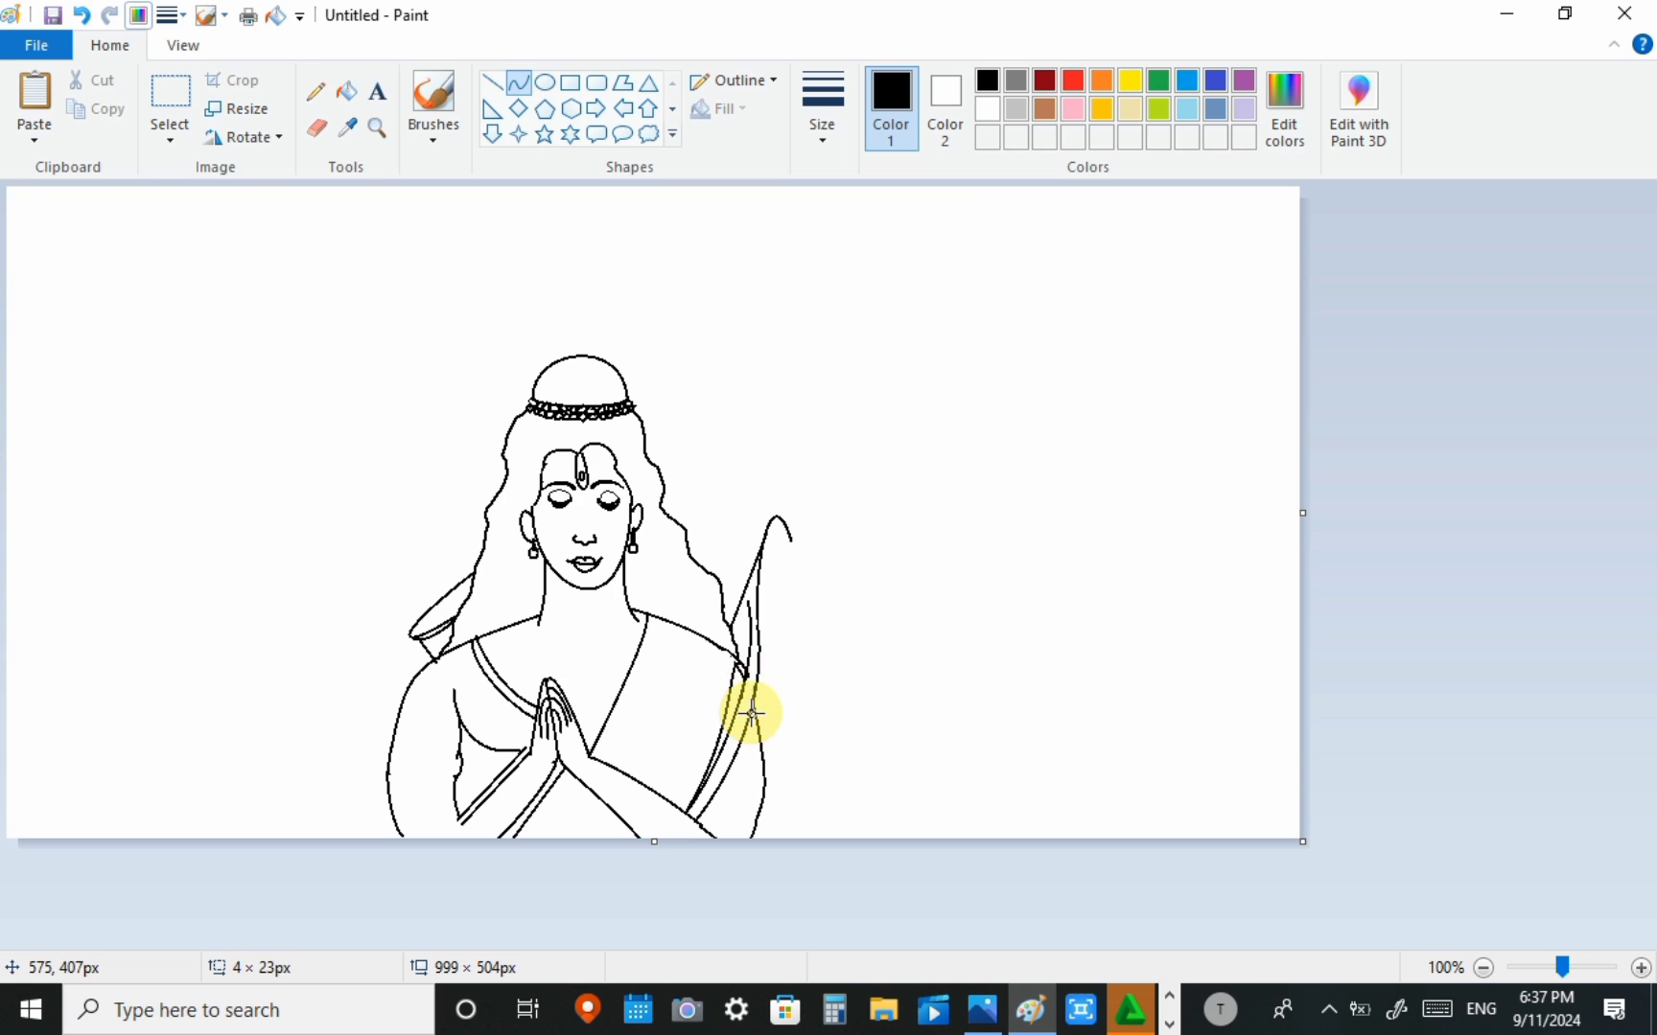
click(753, 687)
click(752, 695)
click(891, 525)
Step: Draw the outer curved edge of the bow's upper limb, running up and over the hooked tip
mouse_move(747, 604)
mouse_down()
mouse_move(765, 518)
mouse_move(788, 530)
mouse_move(751, 499)
mouse_move(784, 493)
mouse_move(780, 474)
mouse_up()
key(ctrl+z)
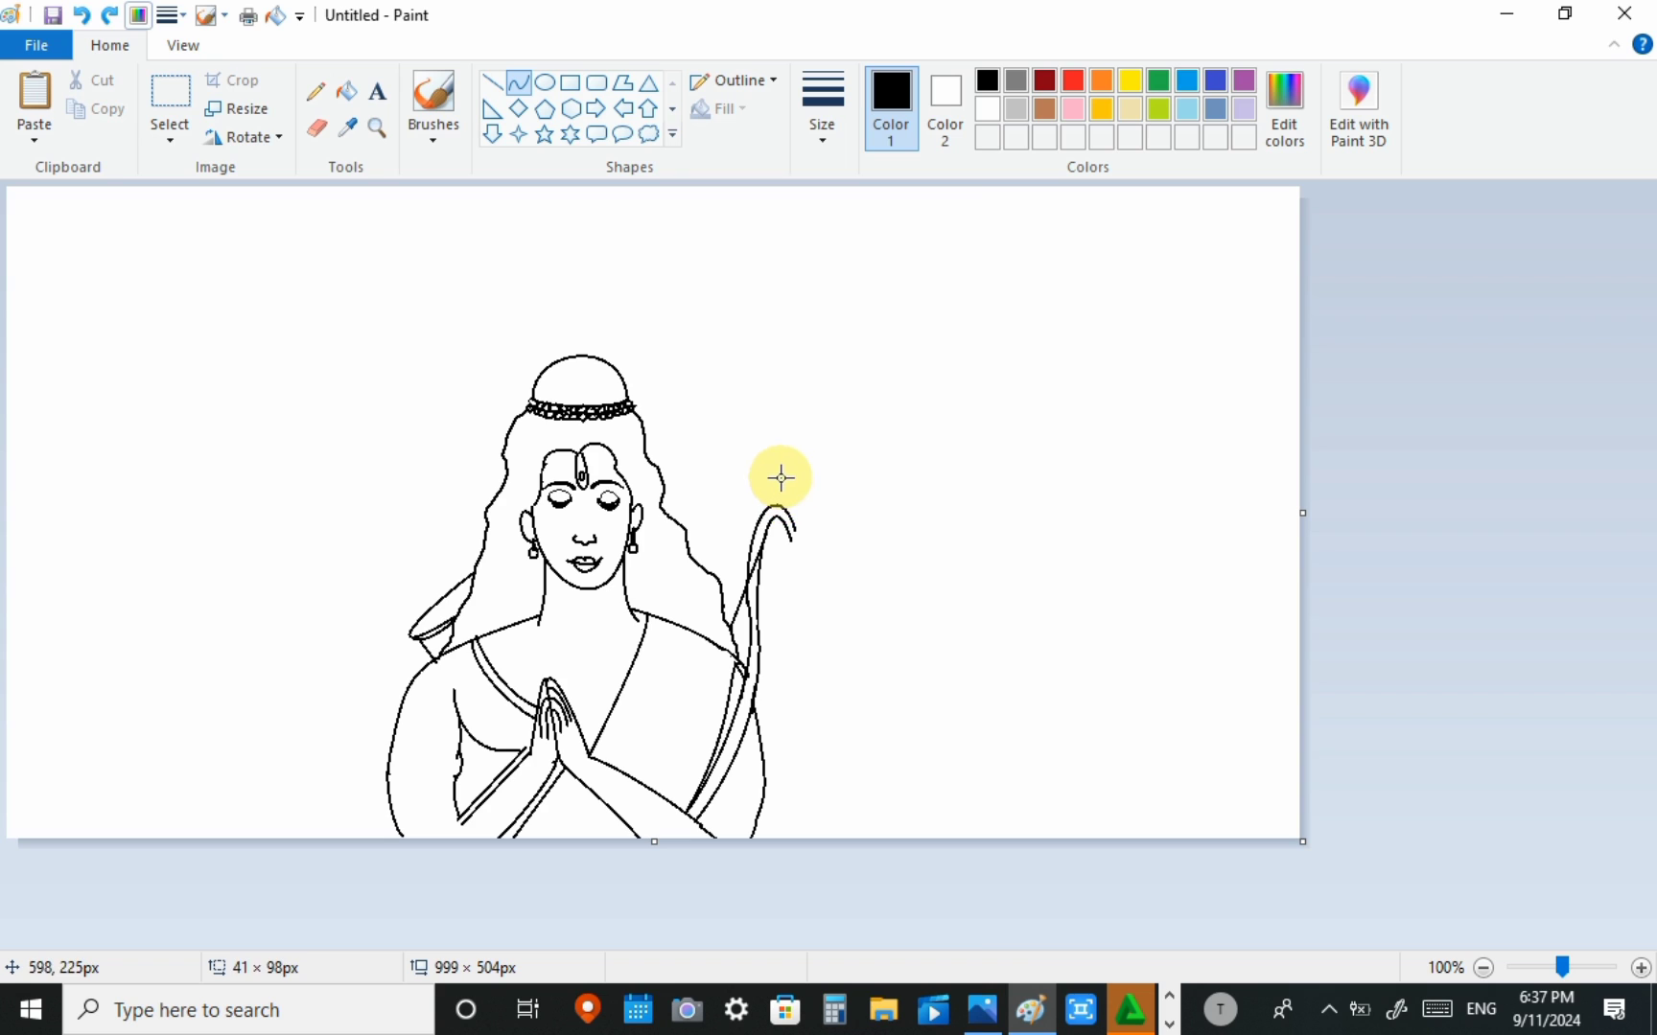
click(317, 128)
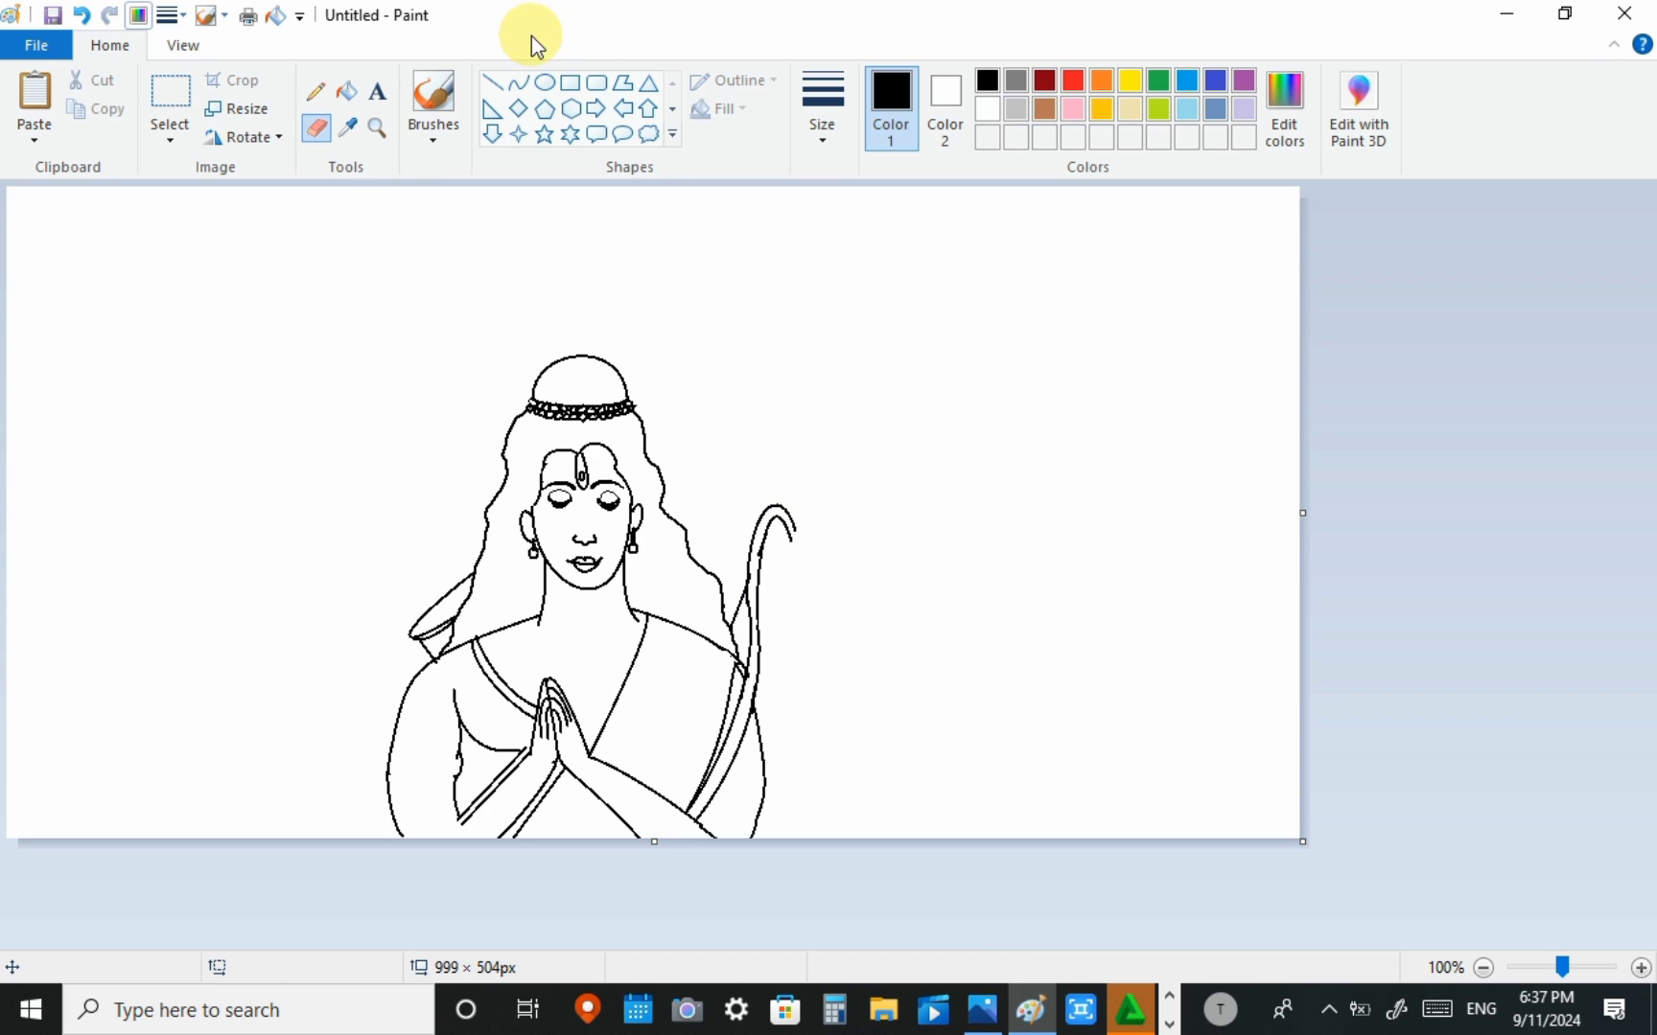
Step: Close the end of the bow tip with a small curve that curls inward
click(518, 81)
mouse_move(787, 538)
mouse_down()
mouse_move(777, 530)
mouse_move(794, 529)
mouse_up()
click(780, 535)
click(768, 559)
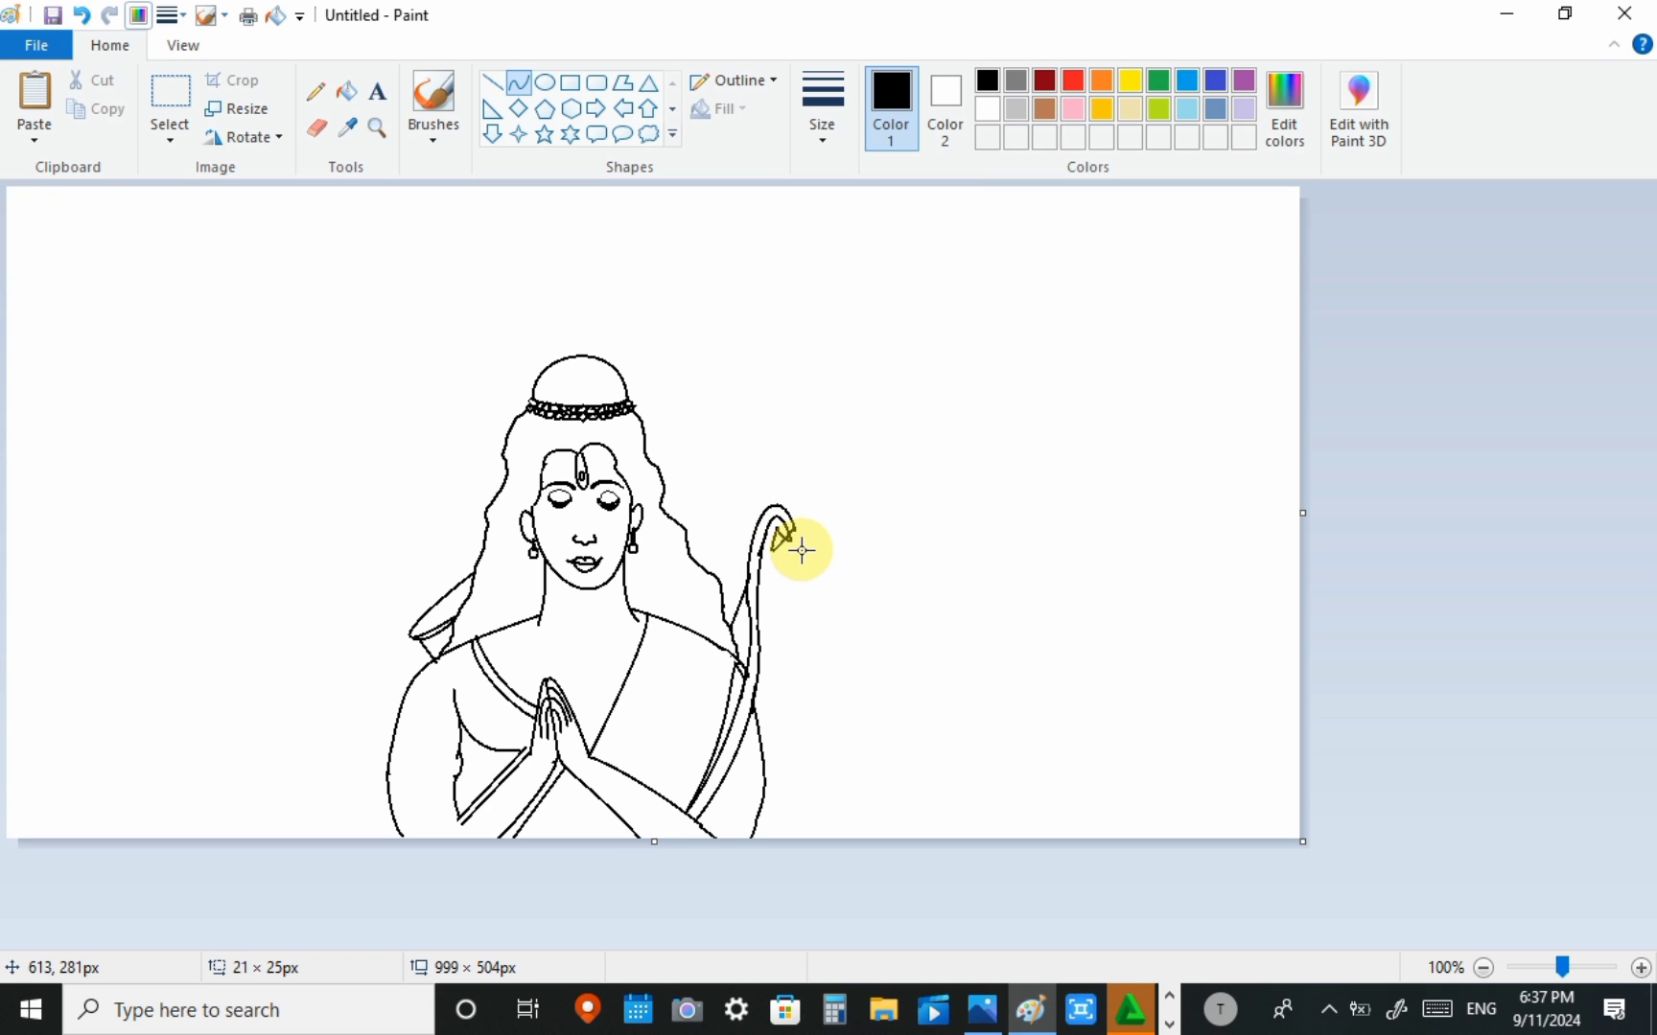
click(810, 555)
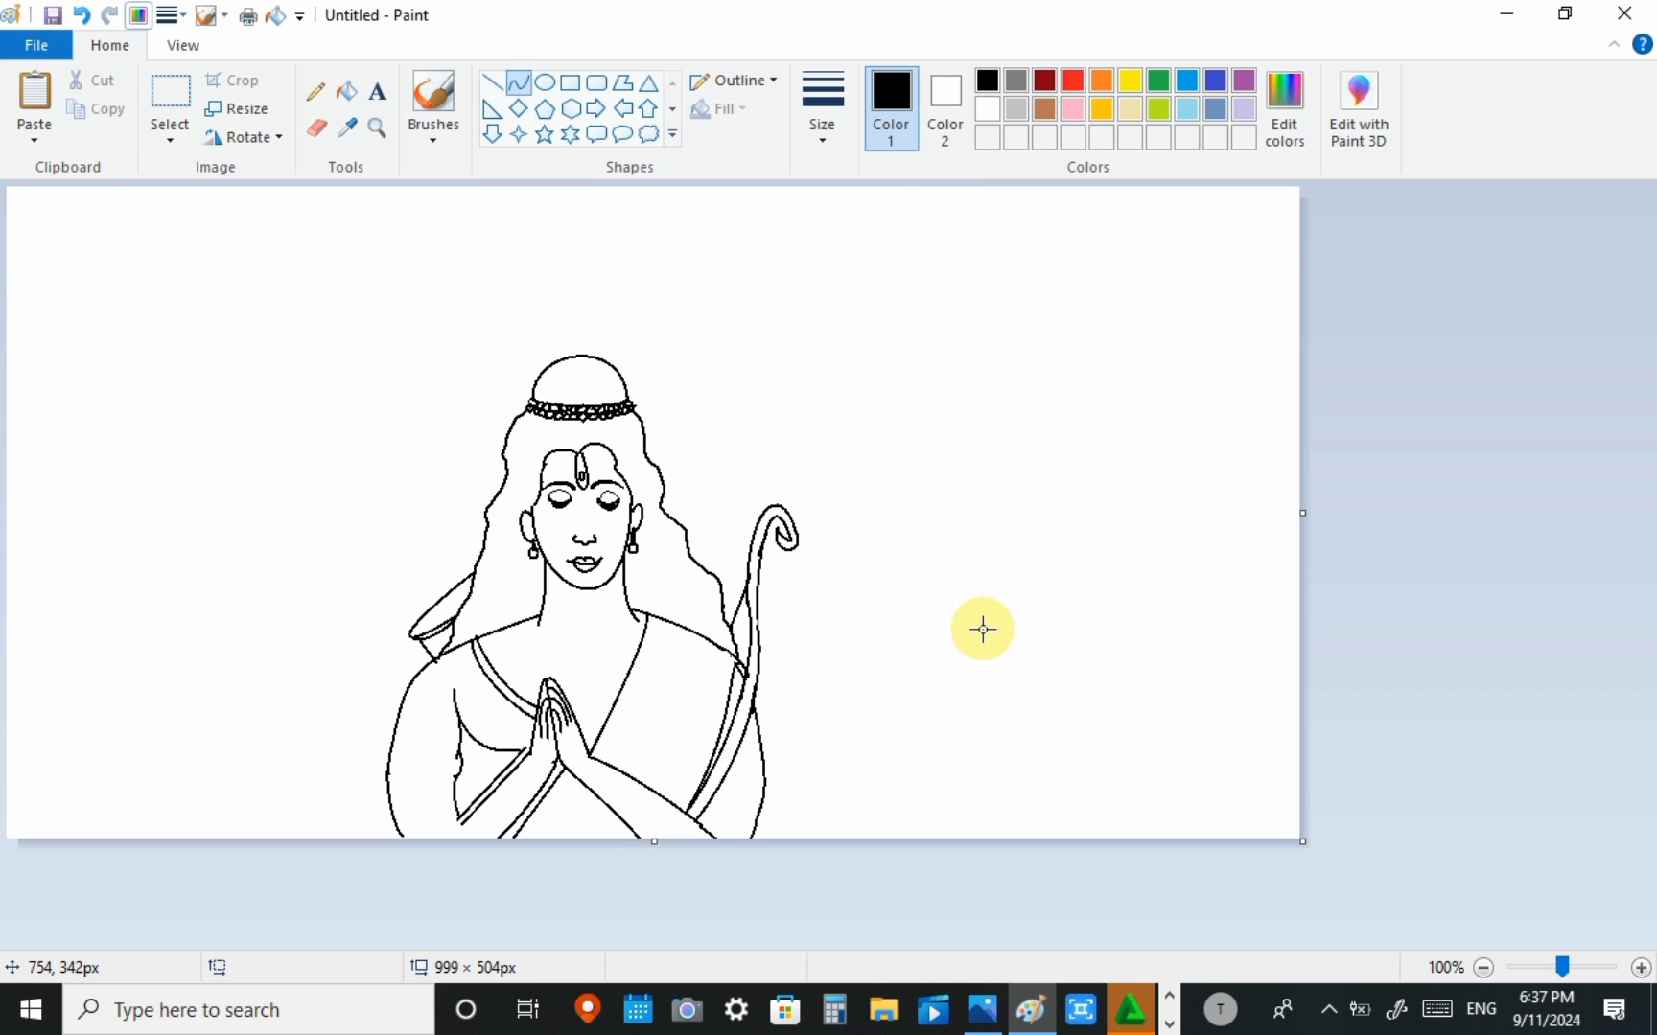
Step: Set the line thickness to the second-thinnest option and draw three short slanted arrow shafts sticking out of the quiver
click(826, 127)
click(767, 224)
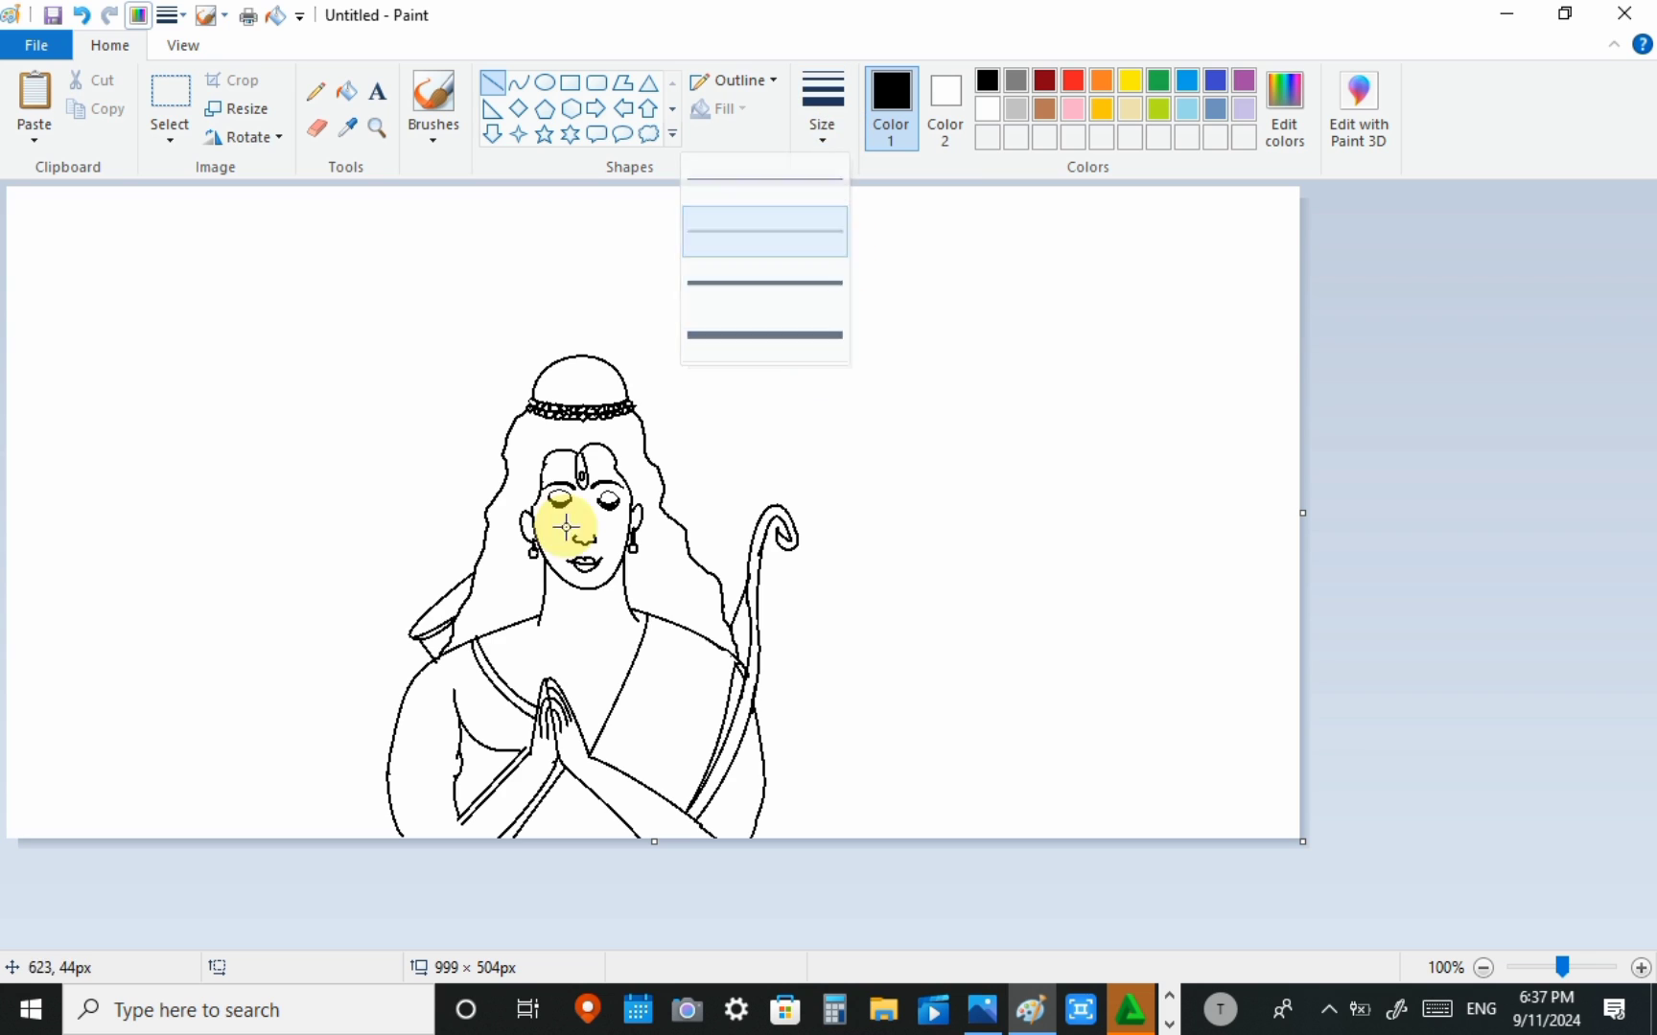
mouse_move(402, 593)
mouse_down()
mouse_move(441, 625)
mouse_move(473, 575)
mouse_up()
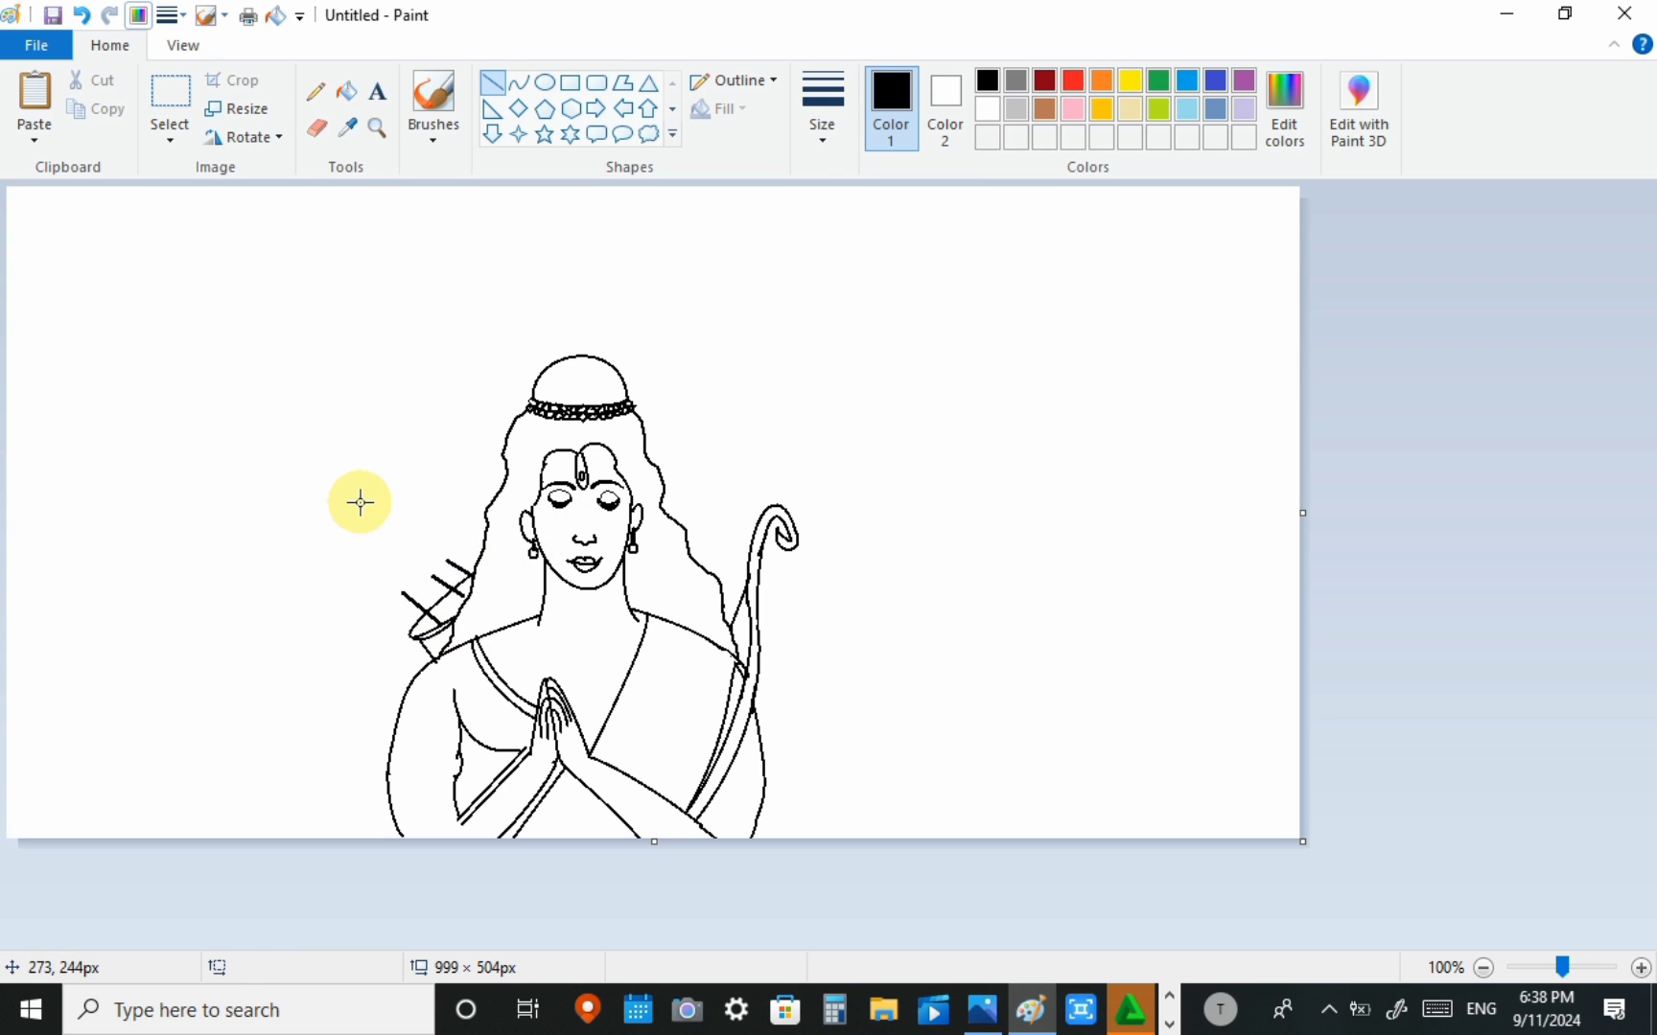
Step: Draw small curved feather loops around the ends of the three arrow shafts
click(519, 82)
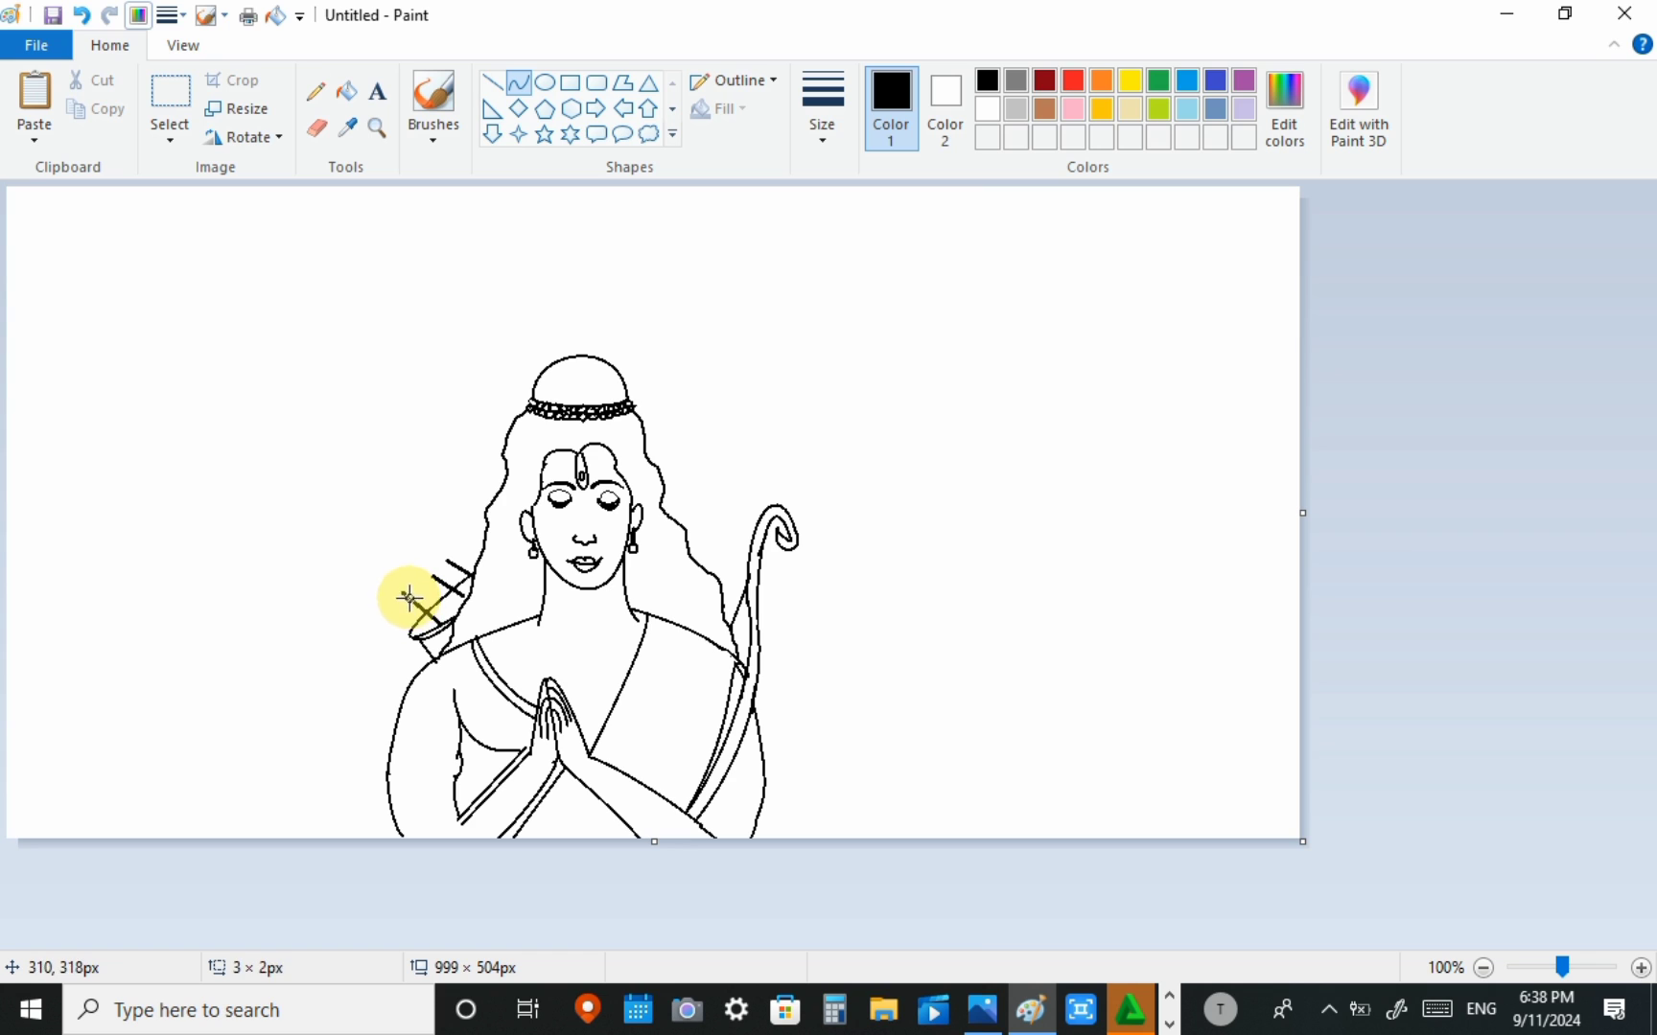
drag(410, 598, 434, 618)
drag(414, 609, 384, 603)
mouse_move(406, 628)
mouse_down()
mouse_move(412, 641)
mouse_move(427, 608)
mouse_move(406, 562)
mouse_move(448, 607)
mouse_move(418, 580)
mouse_move(436, 506)
mouse_move(436, 581)
mouse_move(431, 554)
mouse_move(462, 580)
mouse_move(448, 544)
mouse_move(461, 594)
mouse_move(469, 580)
mouse_up()
mouse_move(461, 568)
mouse_down()
mouse_move(450, 549)
mouse_move(479, 567)
mouse_up()
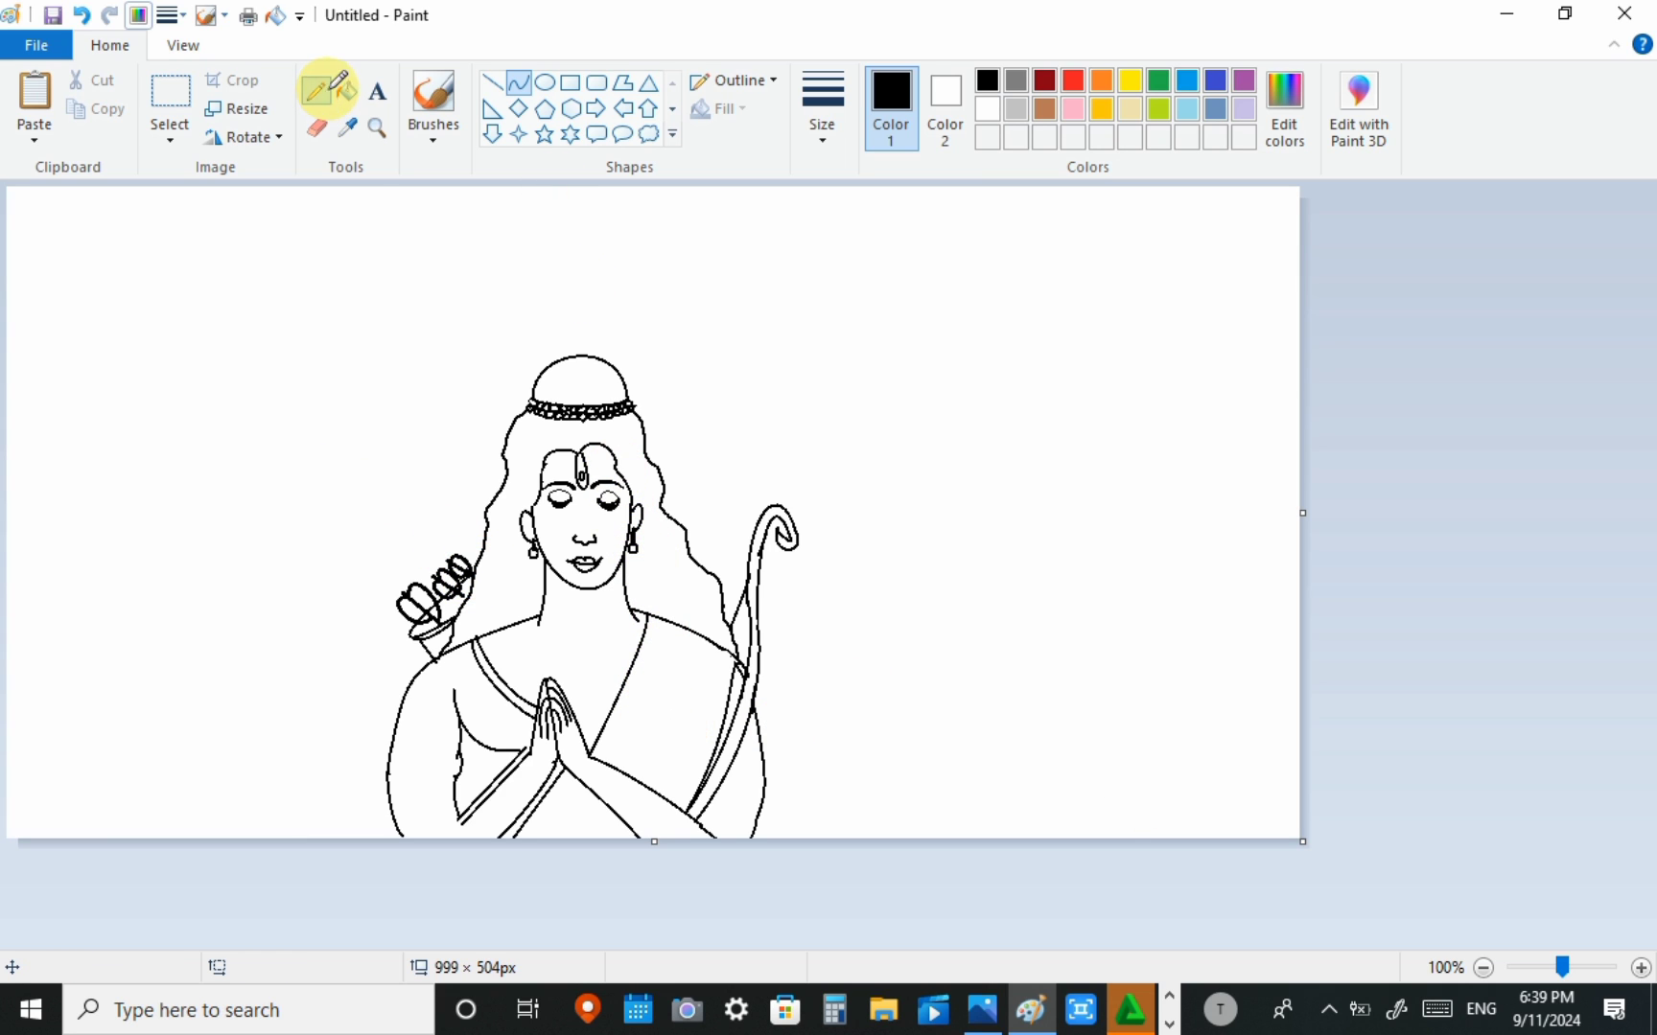
click(317, 89)
click(324, 132)
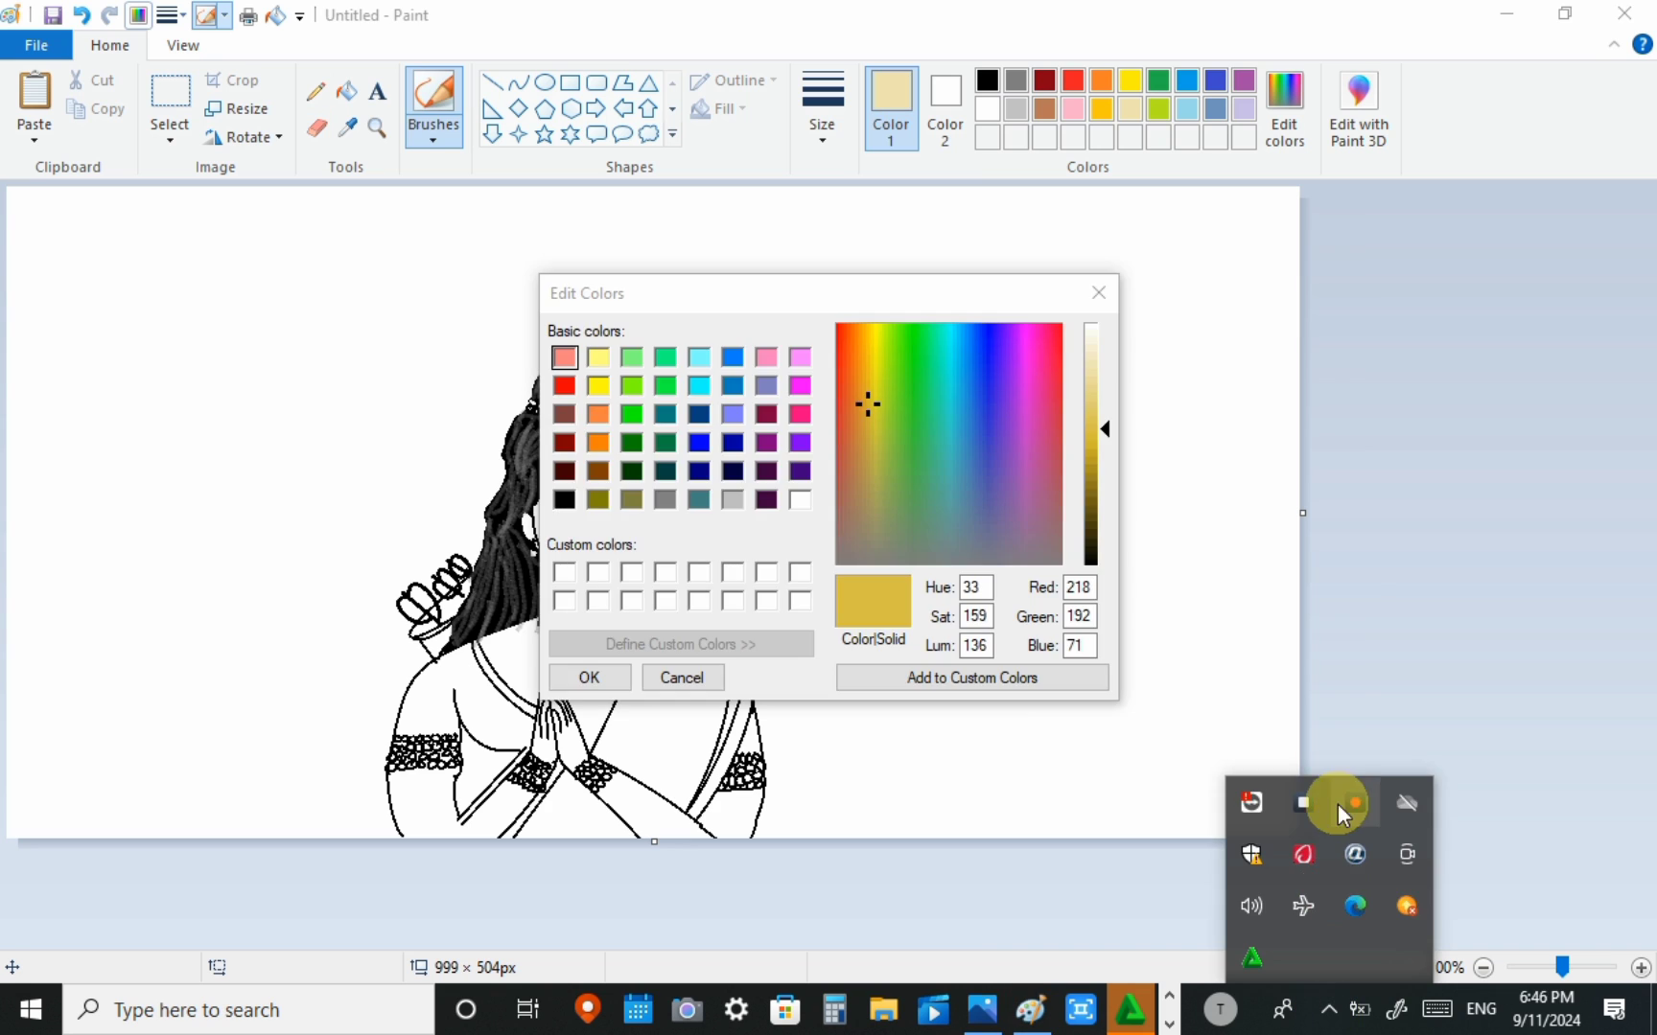
Step: Define a golden custom color with red 218, green 192 and blue 71, and undo a test brush stroke beside the face
click(580, 677)
drag(542, 531, 540, 512)
key(ctrl+z)
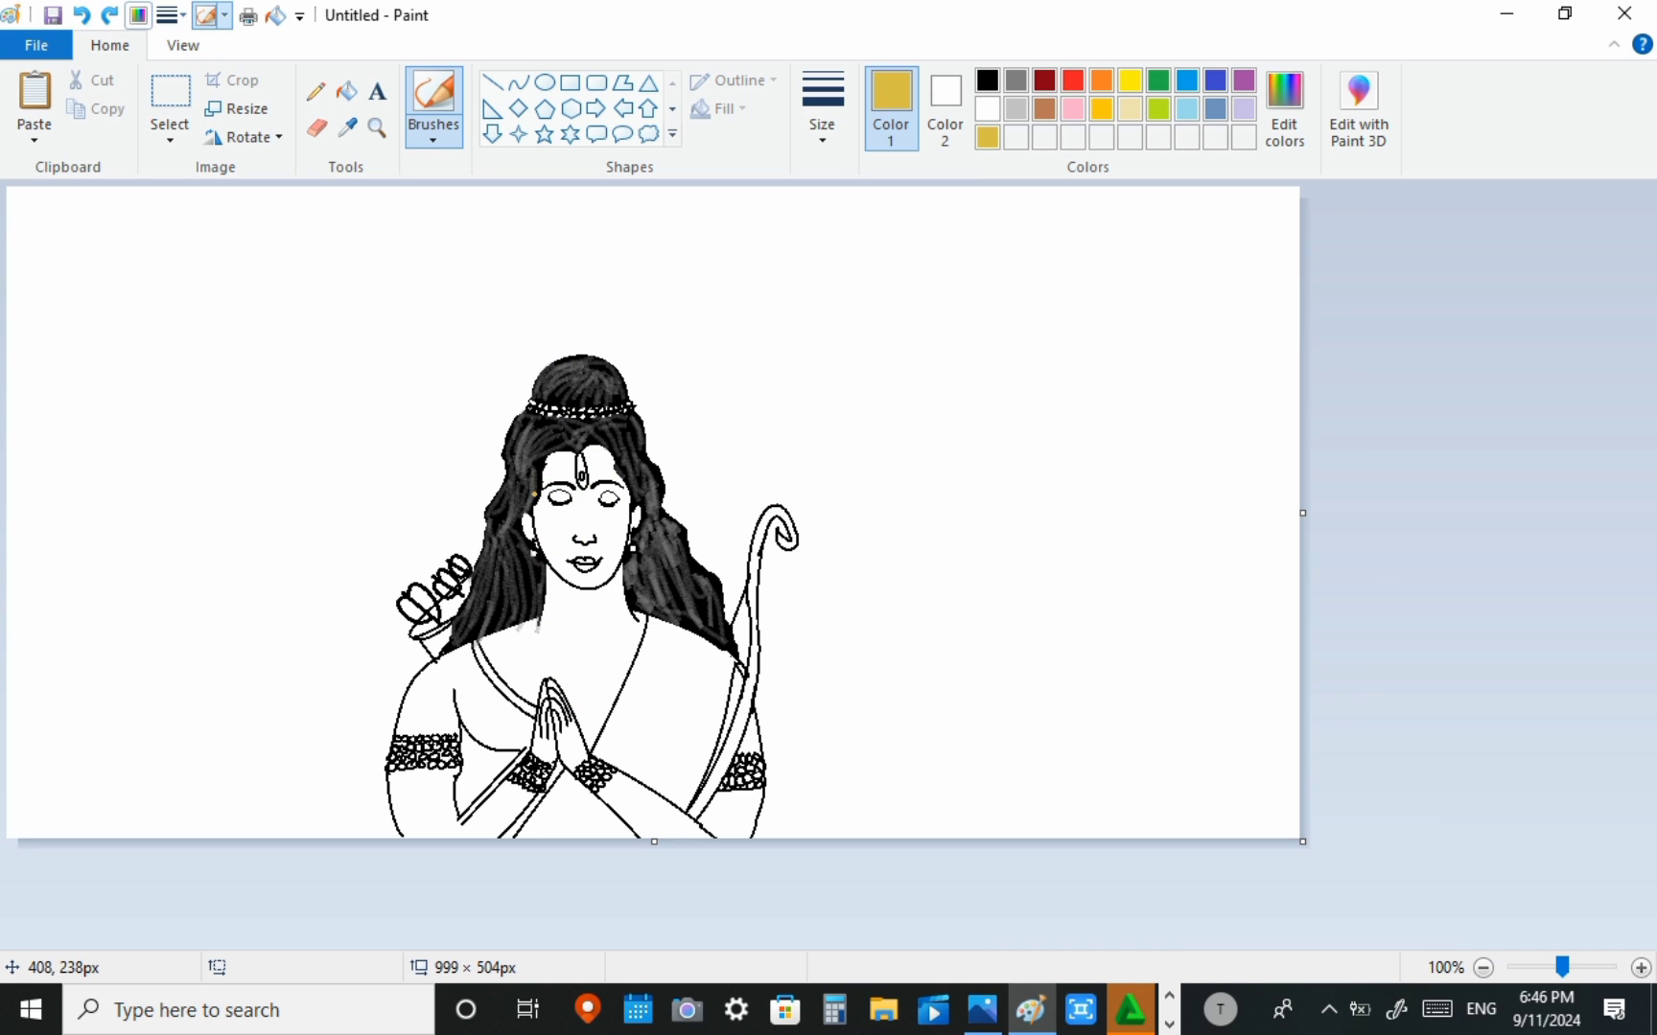
Step: Fill the face, neck and chest with the golden color and undo the stray fill on the left arm
click(346, 91)
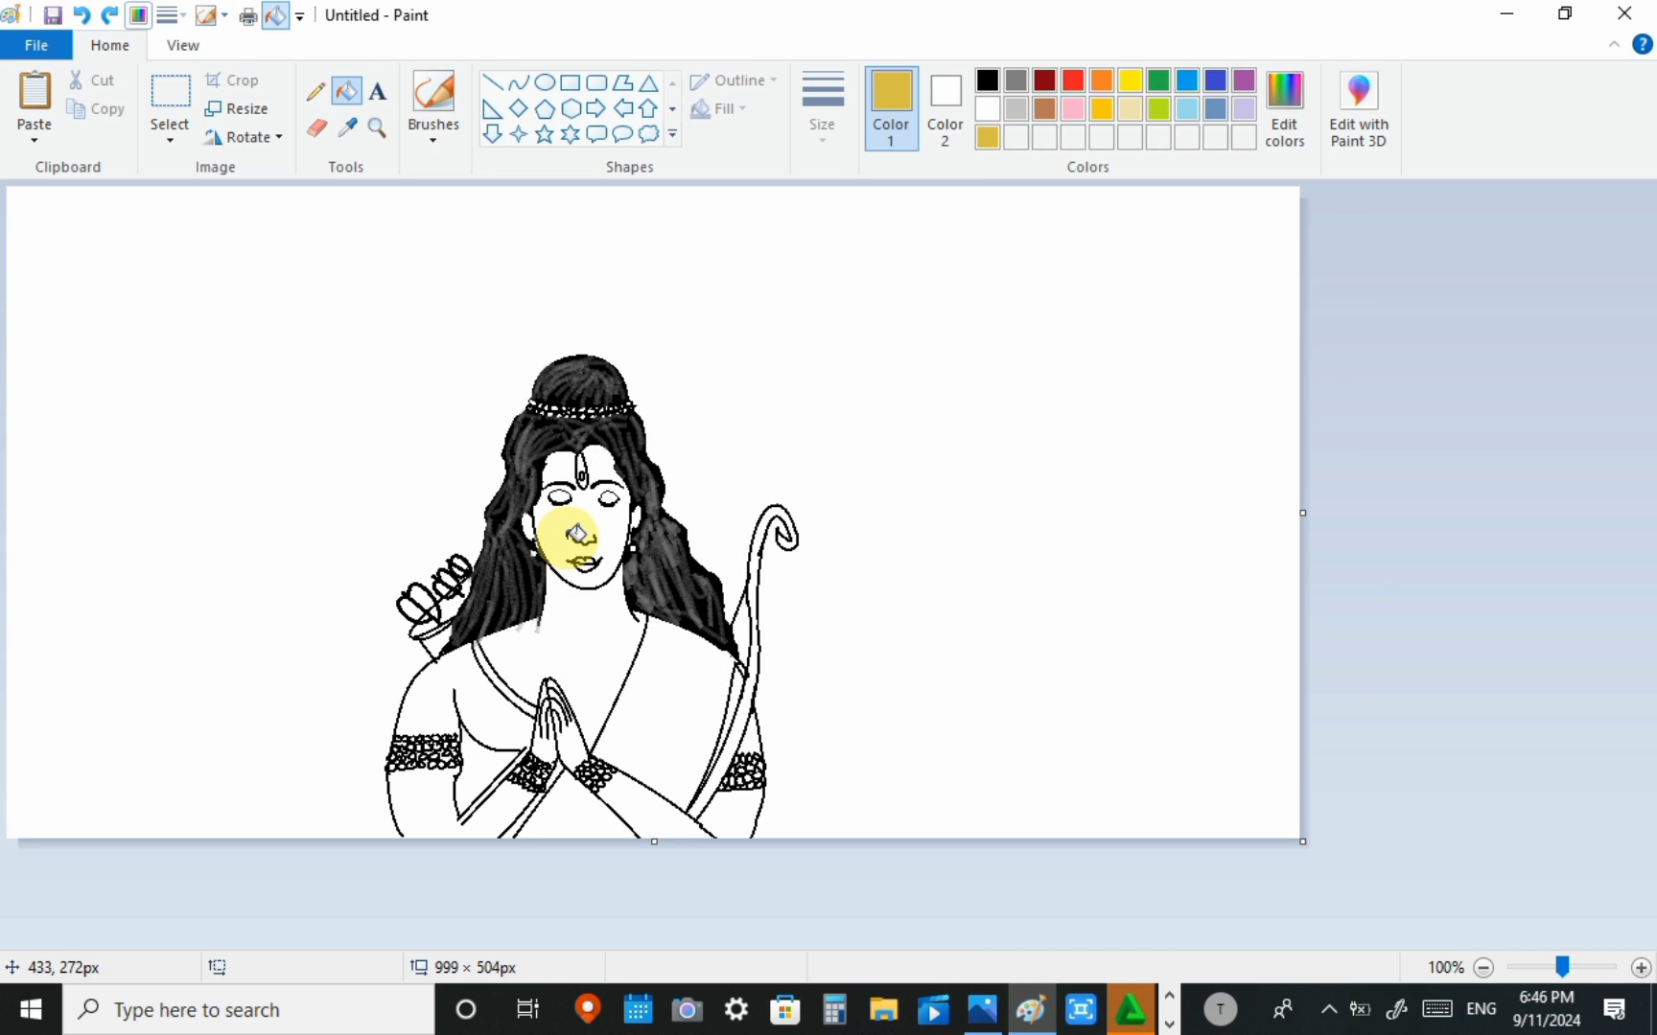
click(567, 538)
click(599, 630)
click(458, 688)
key(ctrl+z)
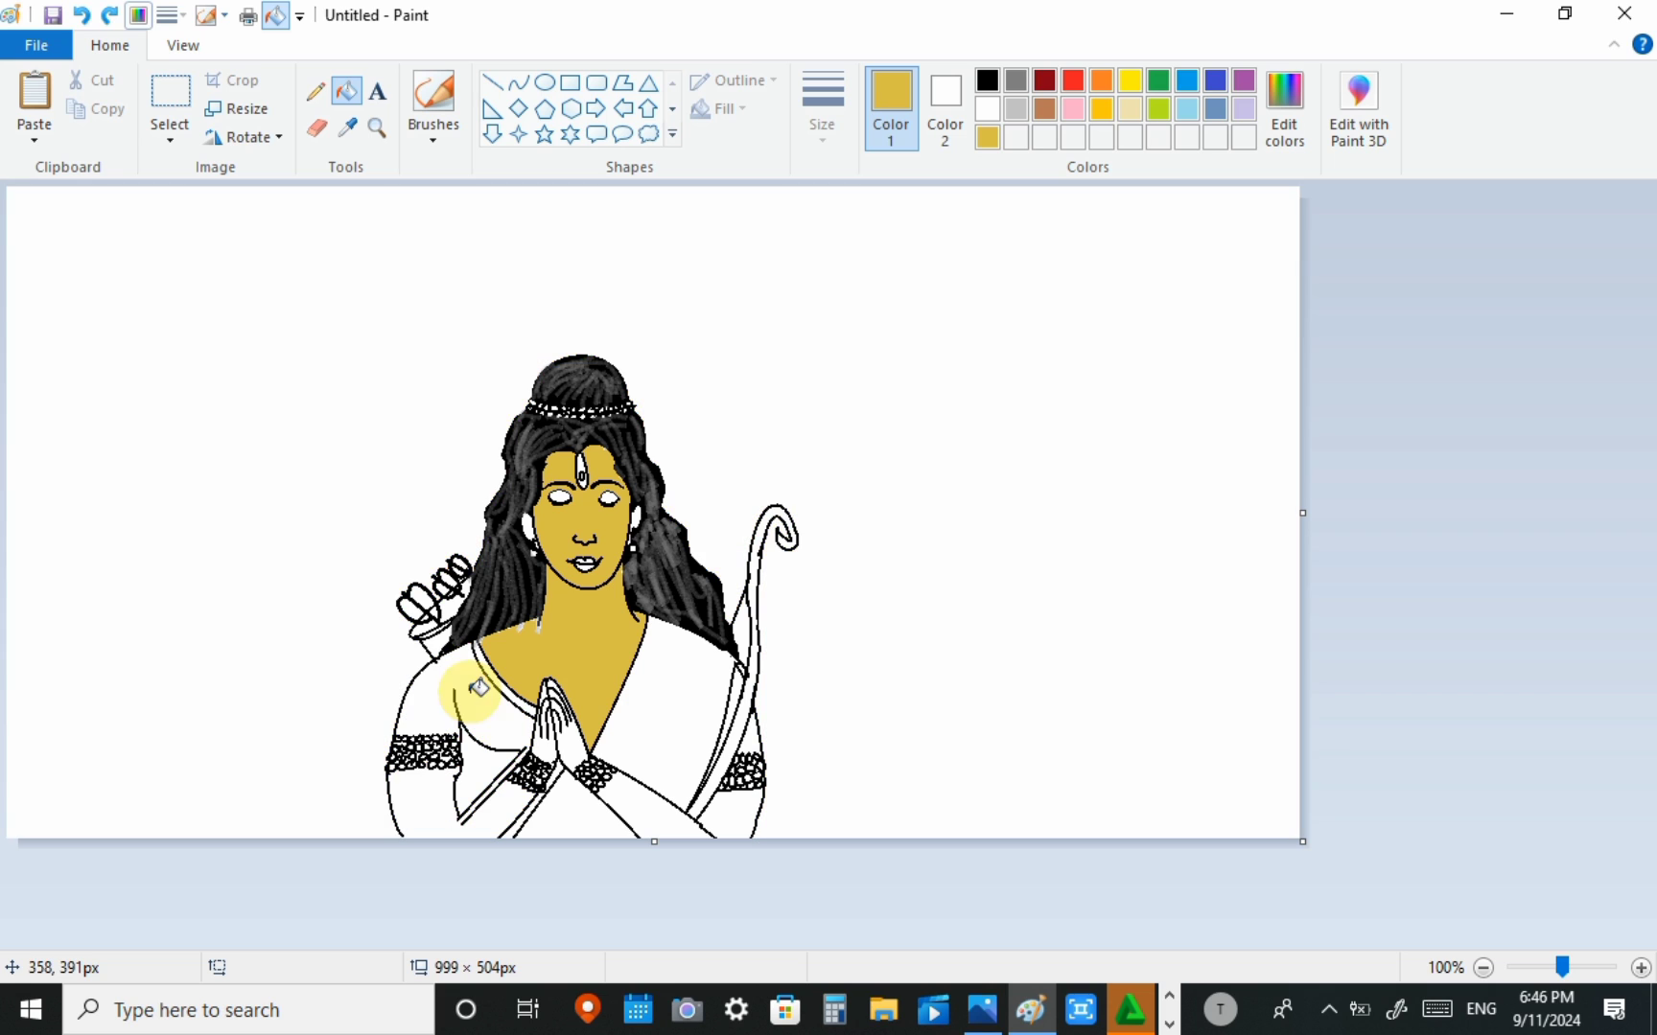
Step: Close the left arm's open lower end in pencil and fill the left arm, chest side, right forearm and joined hands with gold
click(316, 91)
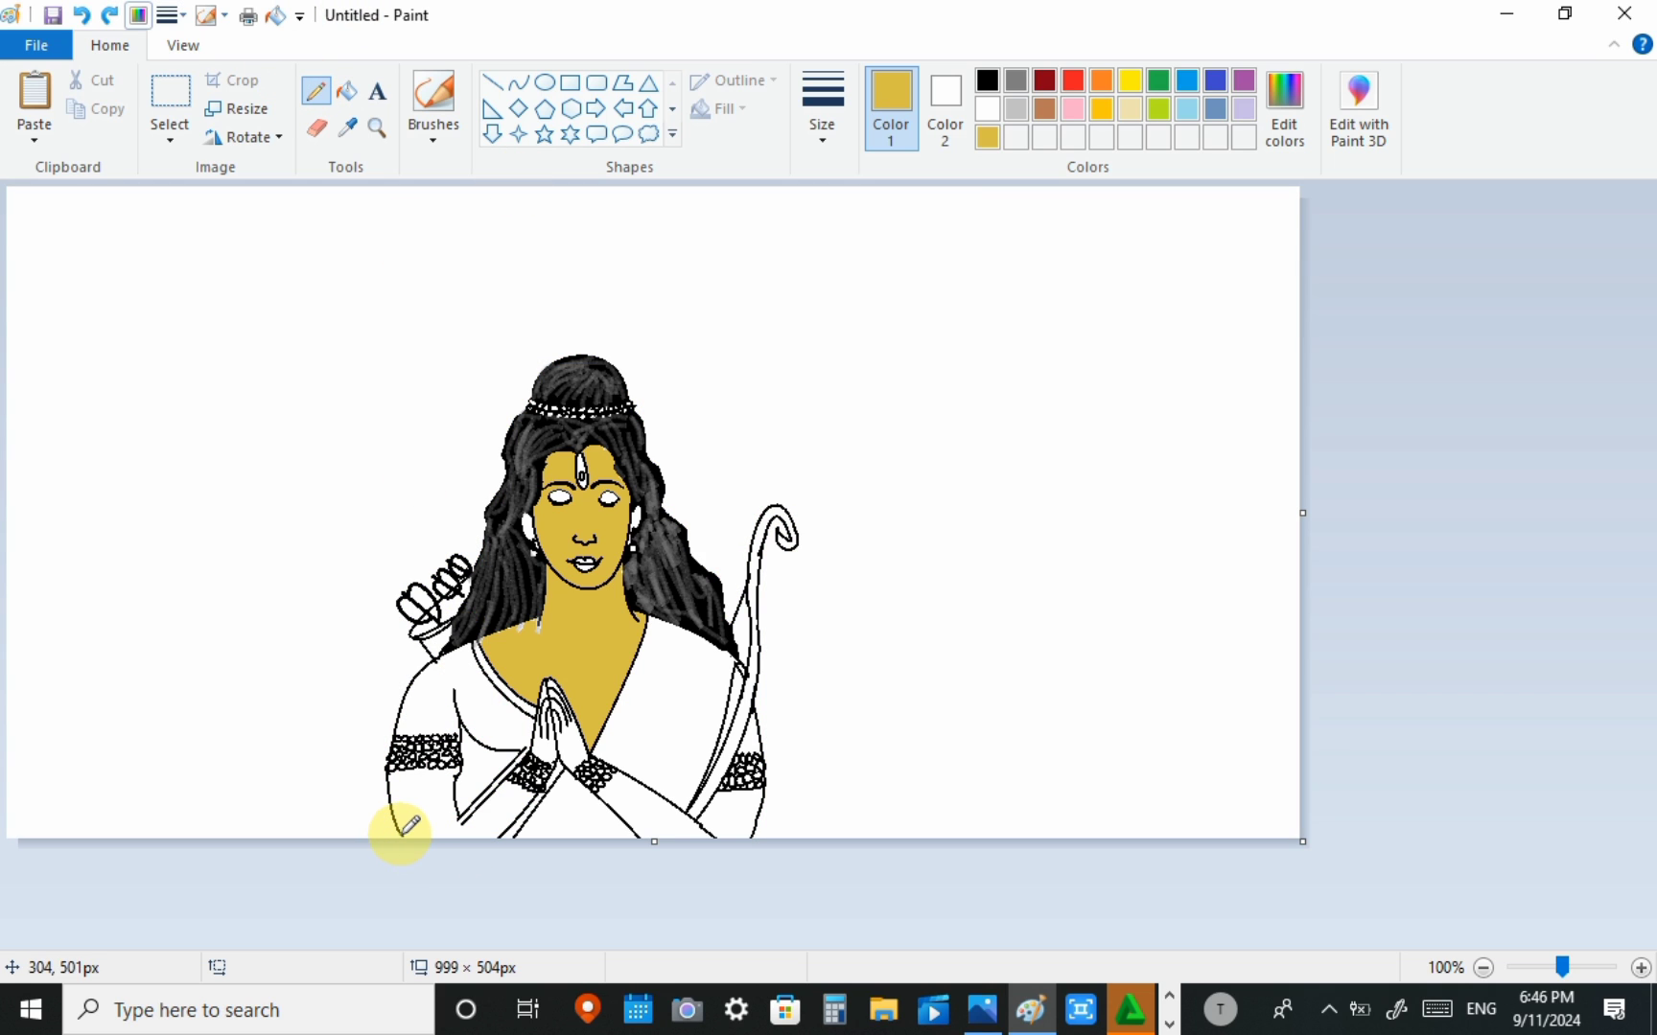
click(348, 89)
click(464, 770)
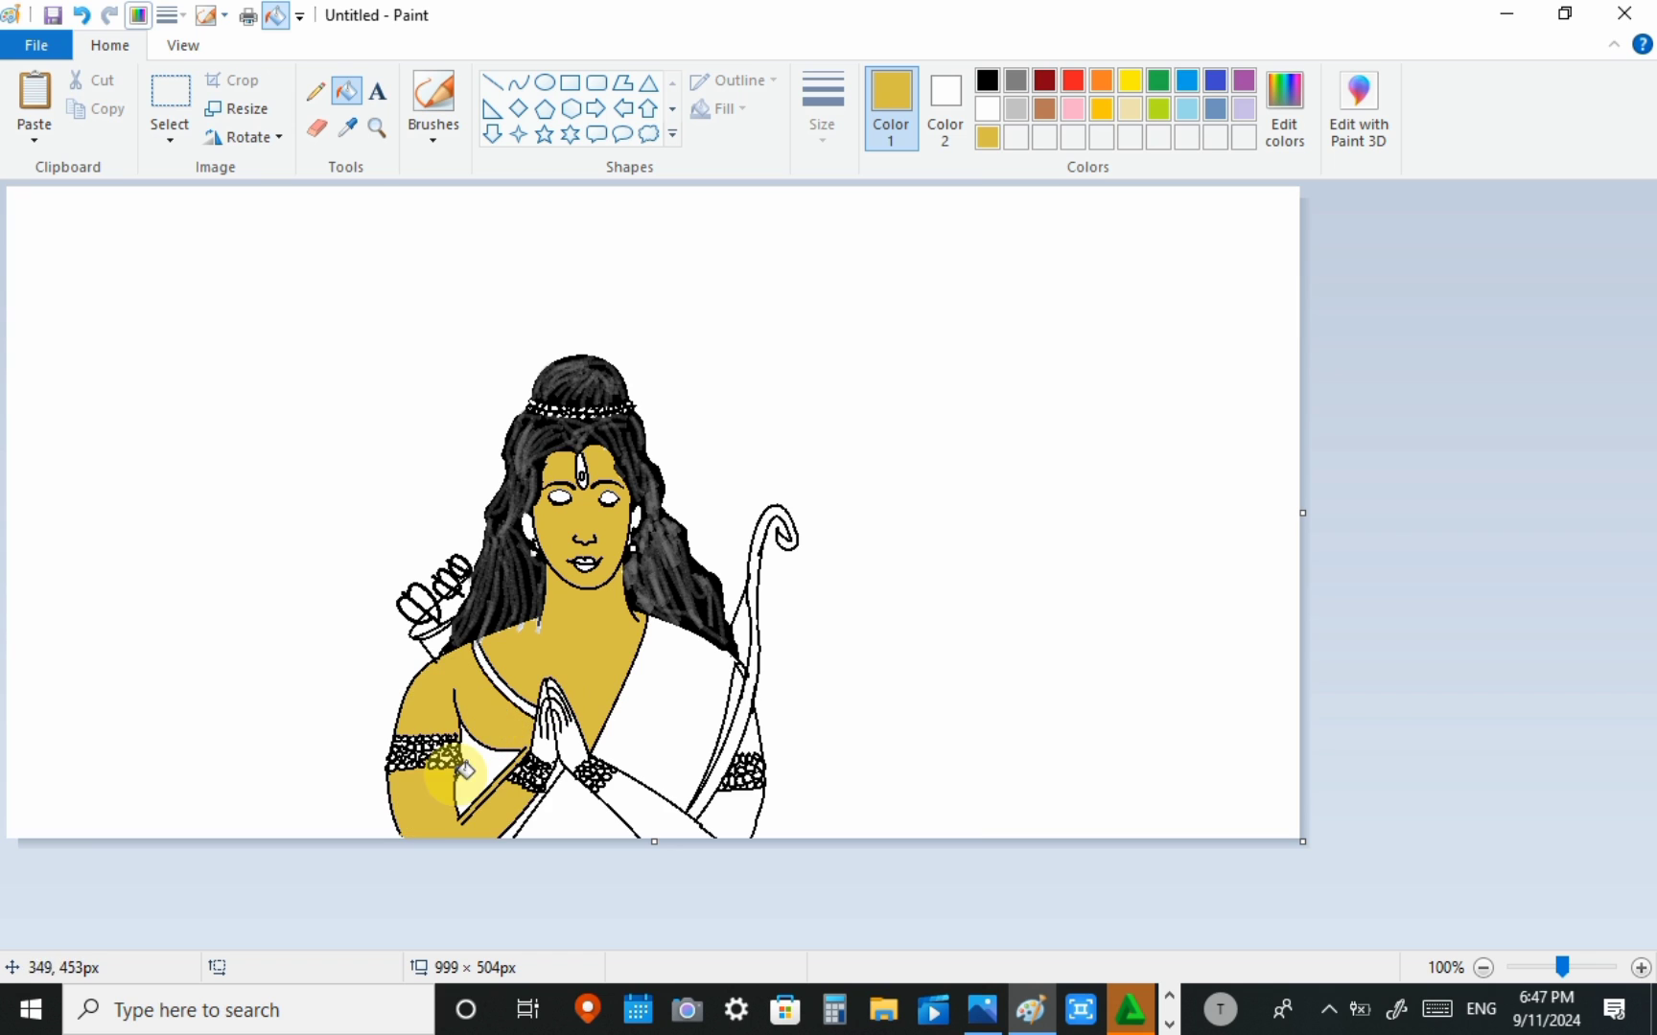
click(644, 812)
click(571, 751)
click(547, 751)
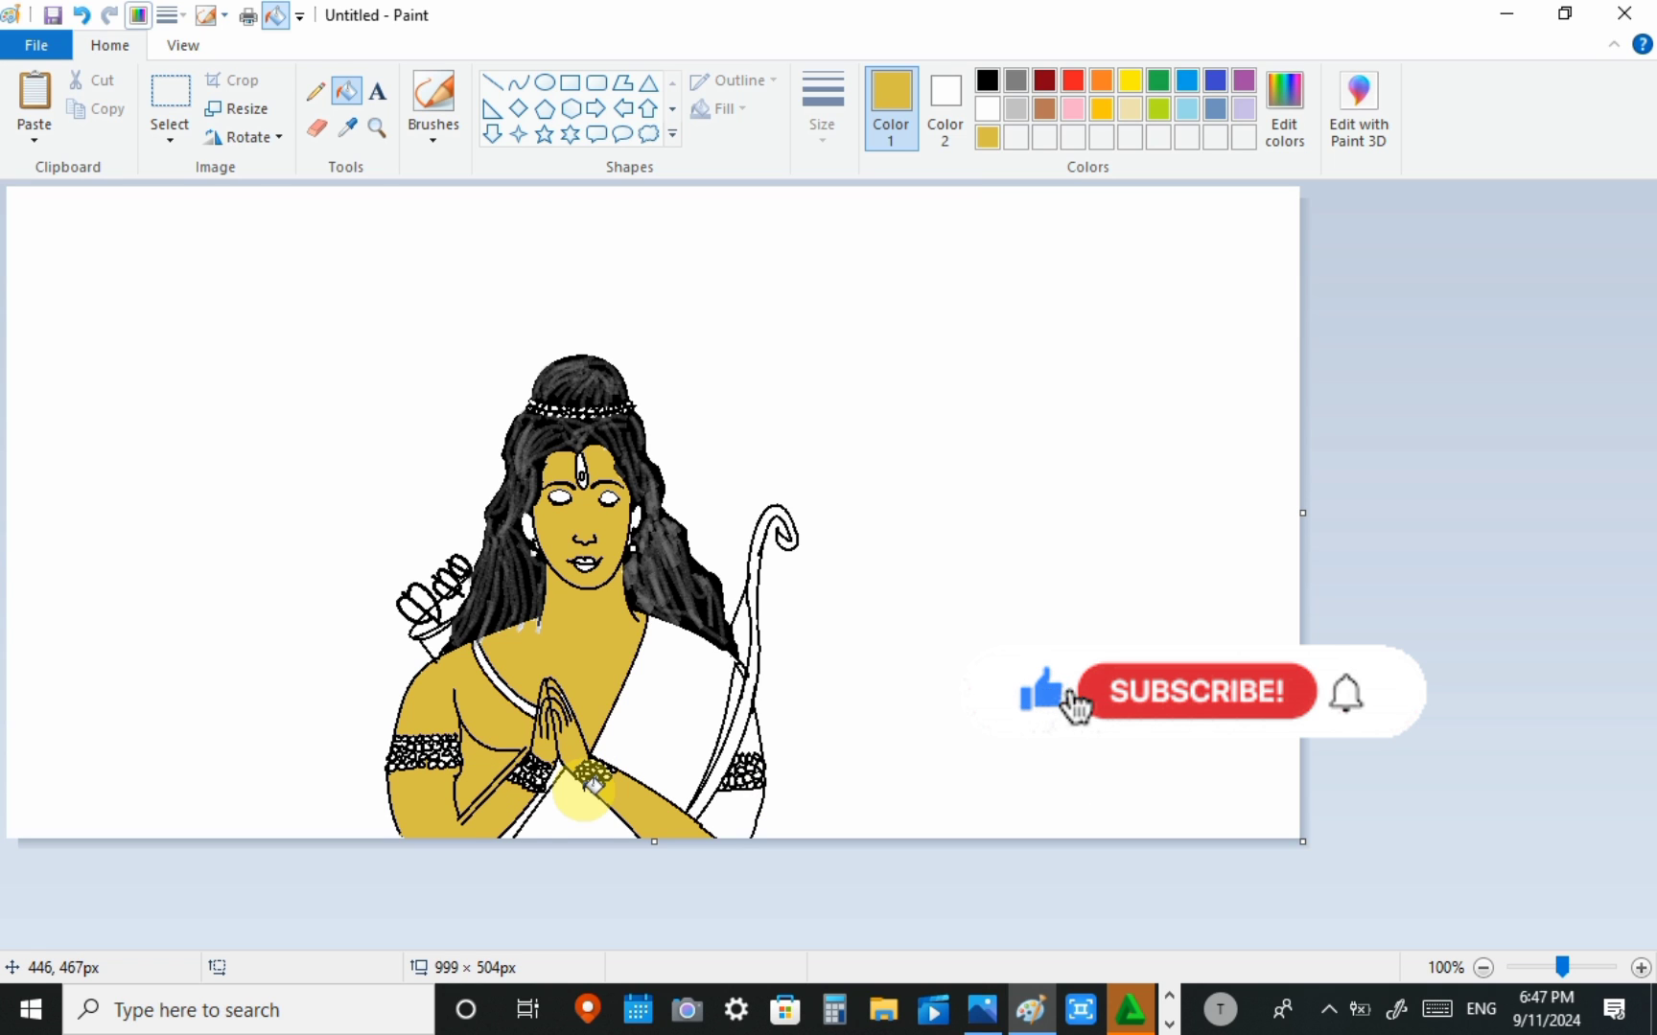
Step: Close the lower end of the chest strap with a short orange line and define a darker orange custom color
click(491, 83)
click(1101, 80)
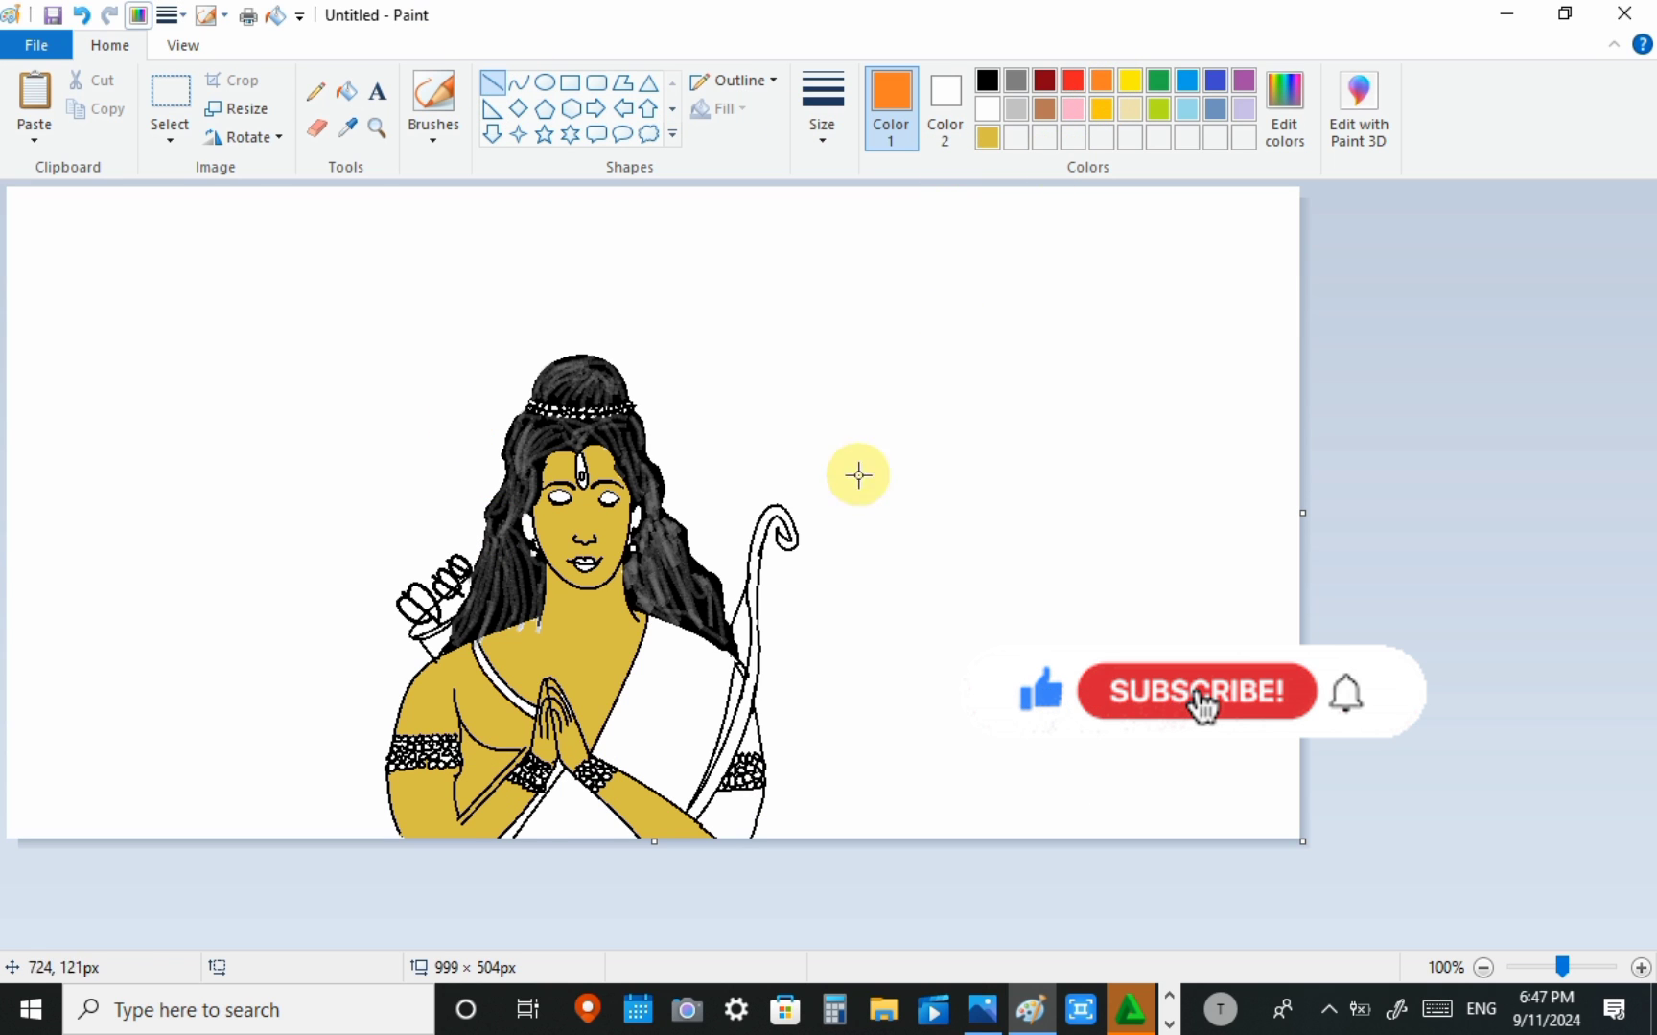
drag(459, 818, 457, 822)
click(347, 91)
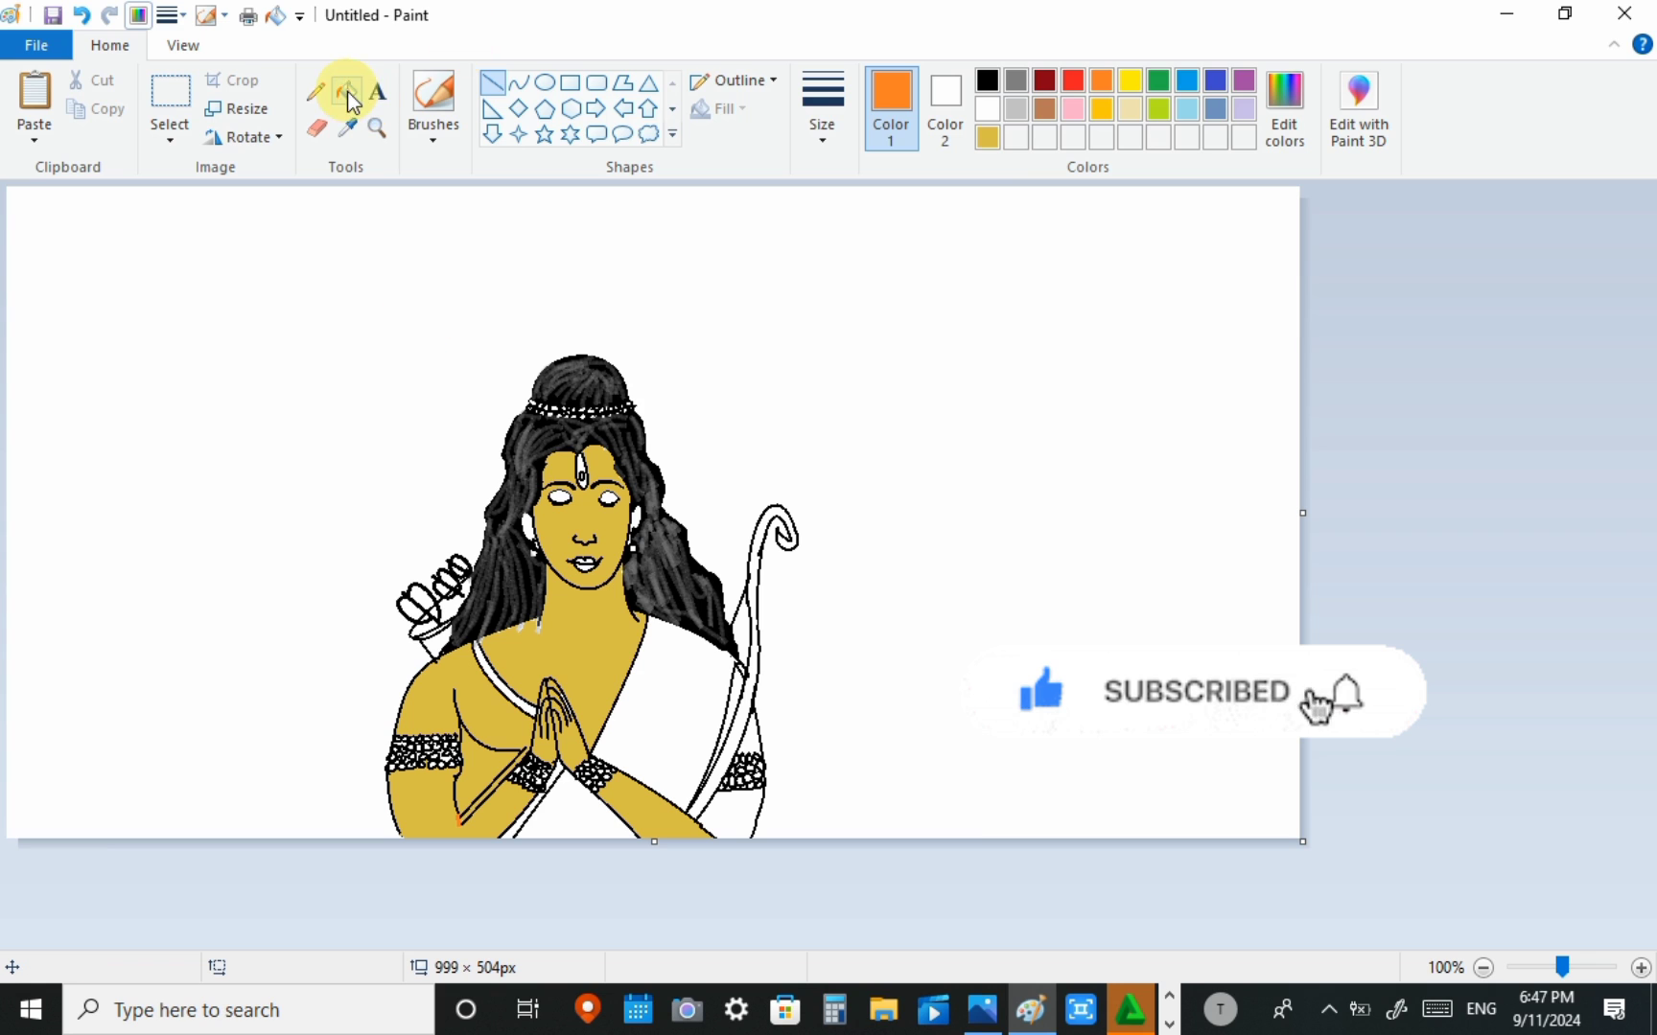
click(1304, 136)
drag(1101, 425, 1102, 462)
click(574, 677)
Step: Fill the diagonal chest strap and the bow with the dark orange, undoing the stray fills on the chest and arm
click(466, 813)
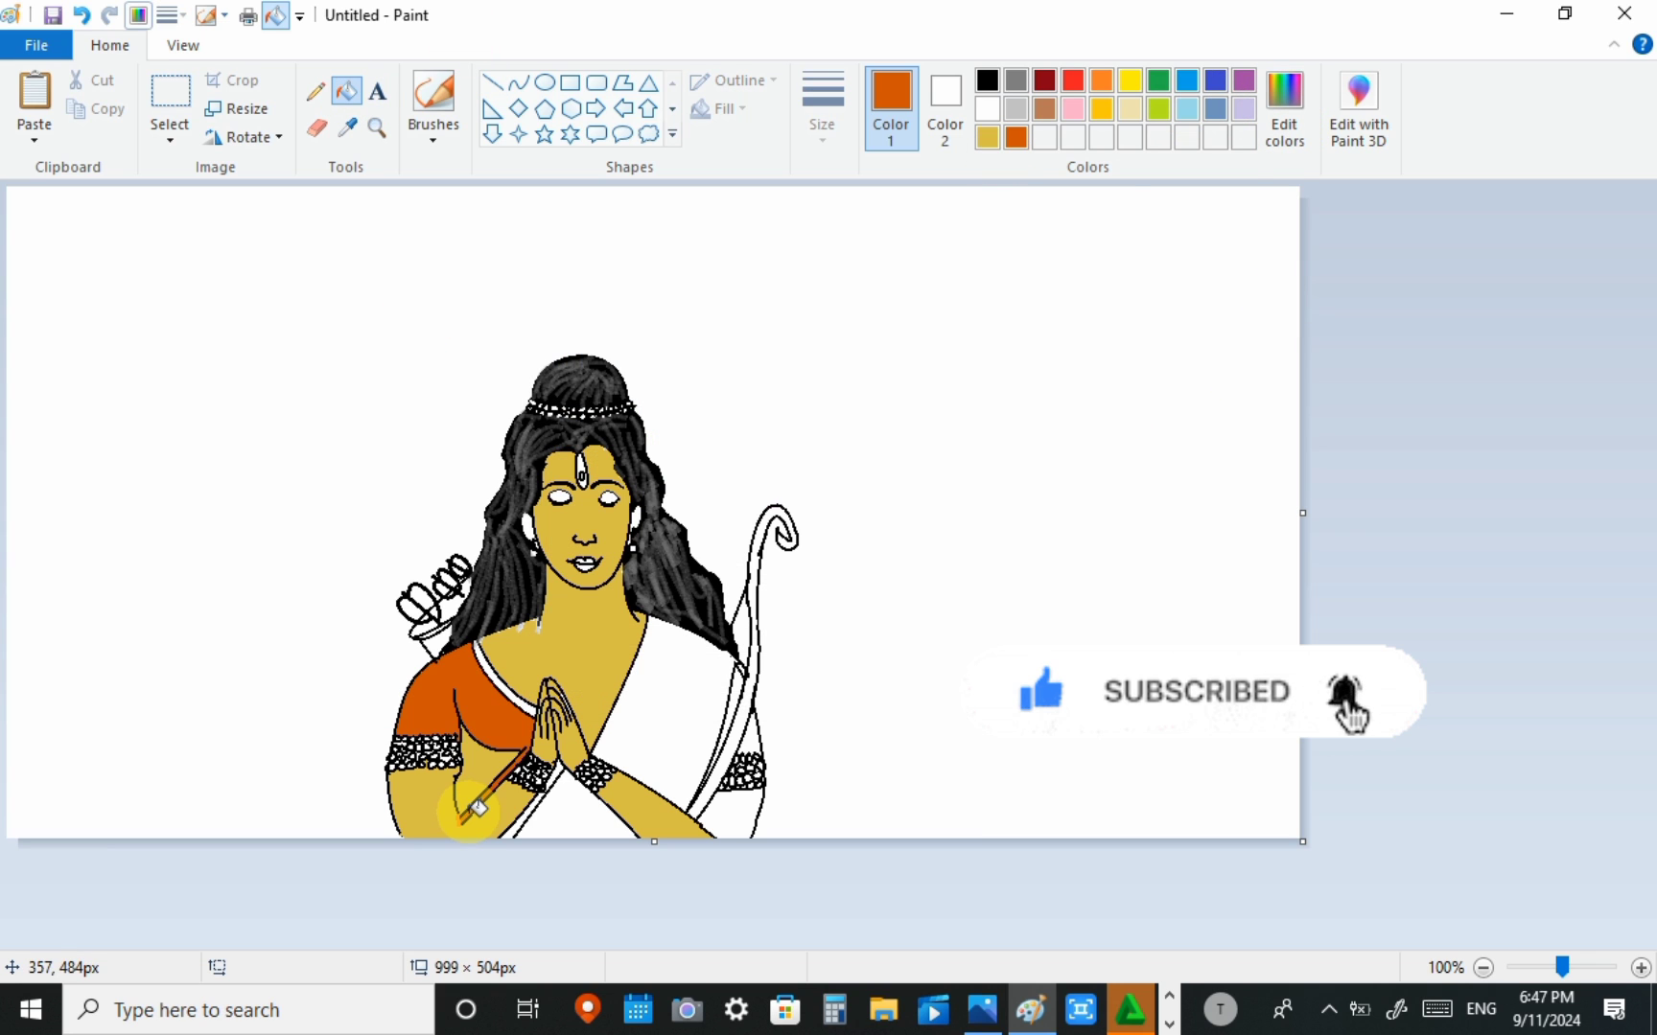
key(ctrl+z)
key(ctrl+z)
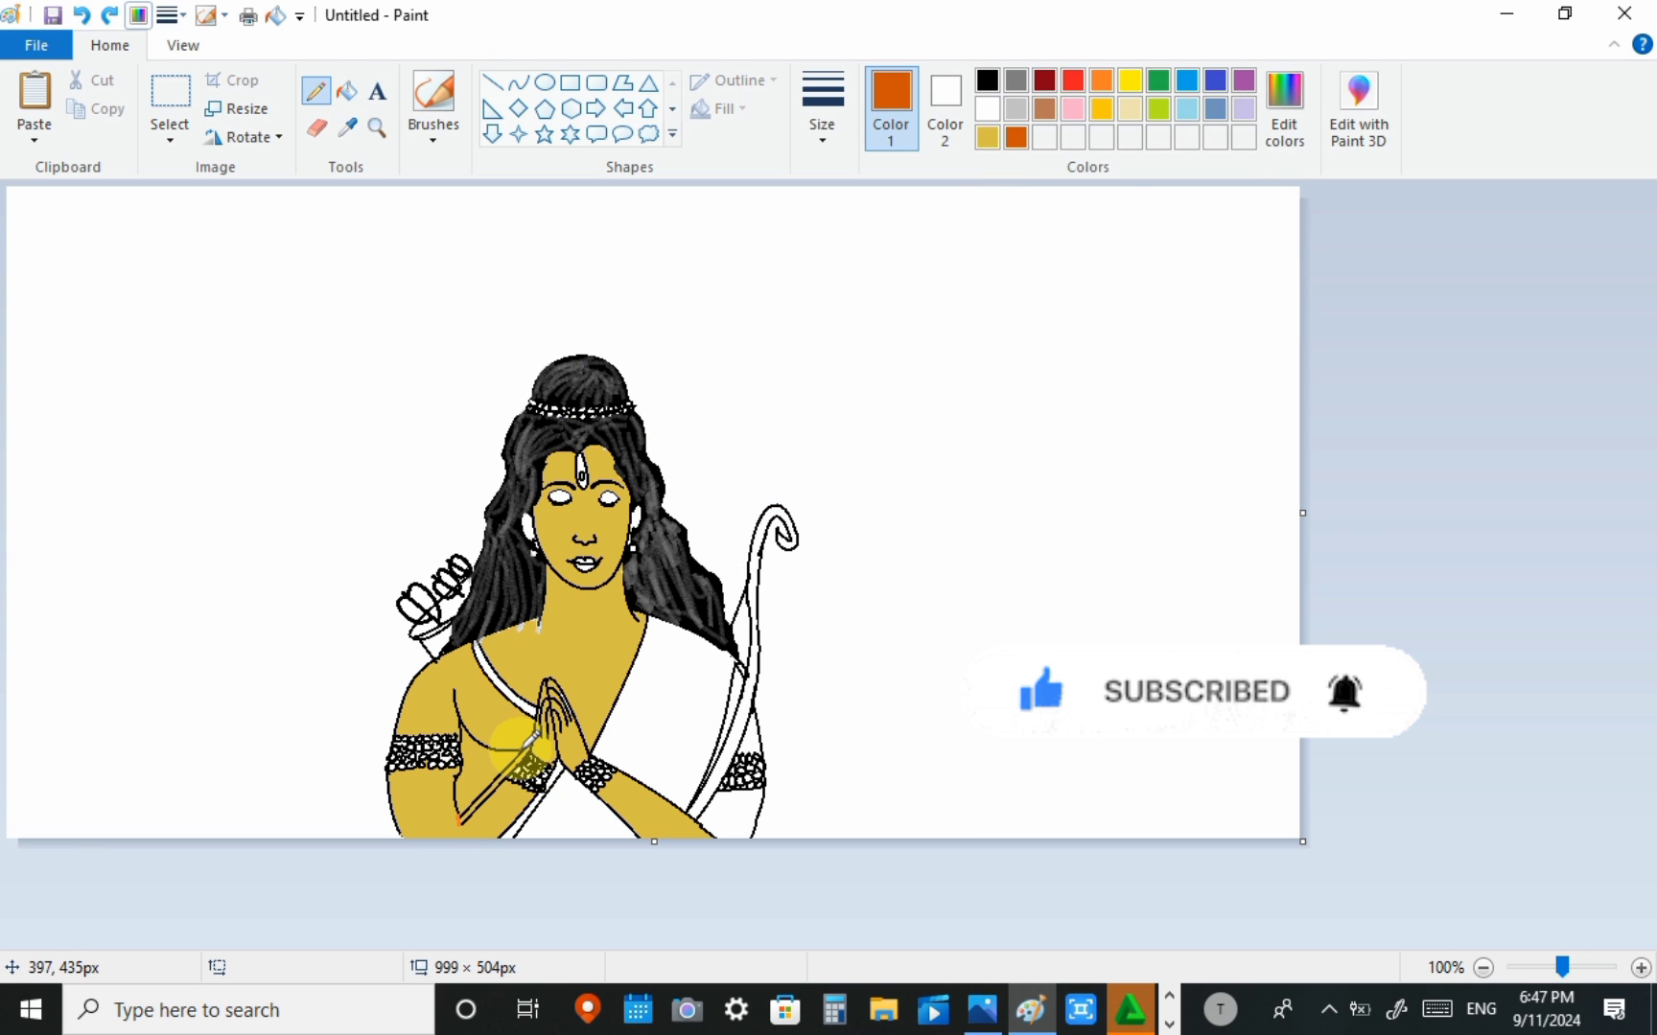
click(347, 92)
click(533, 746)
key(ctrl+z)
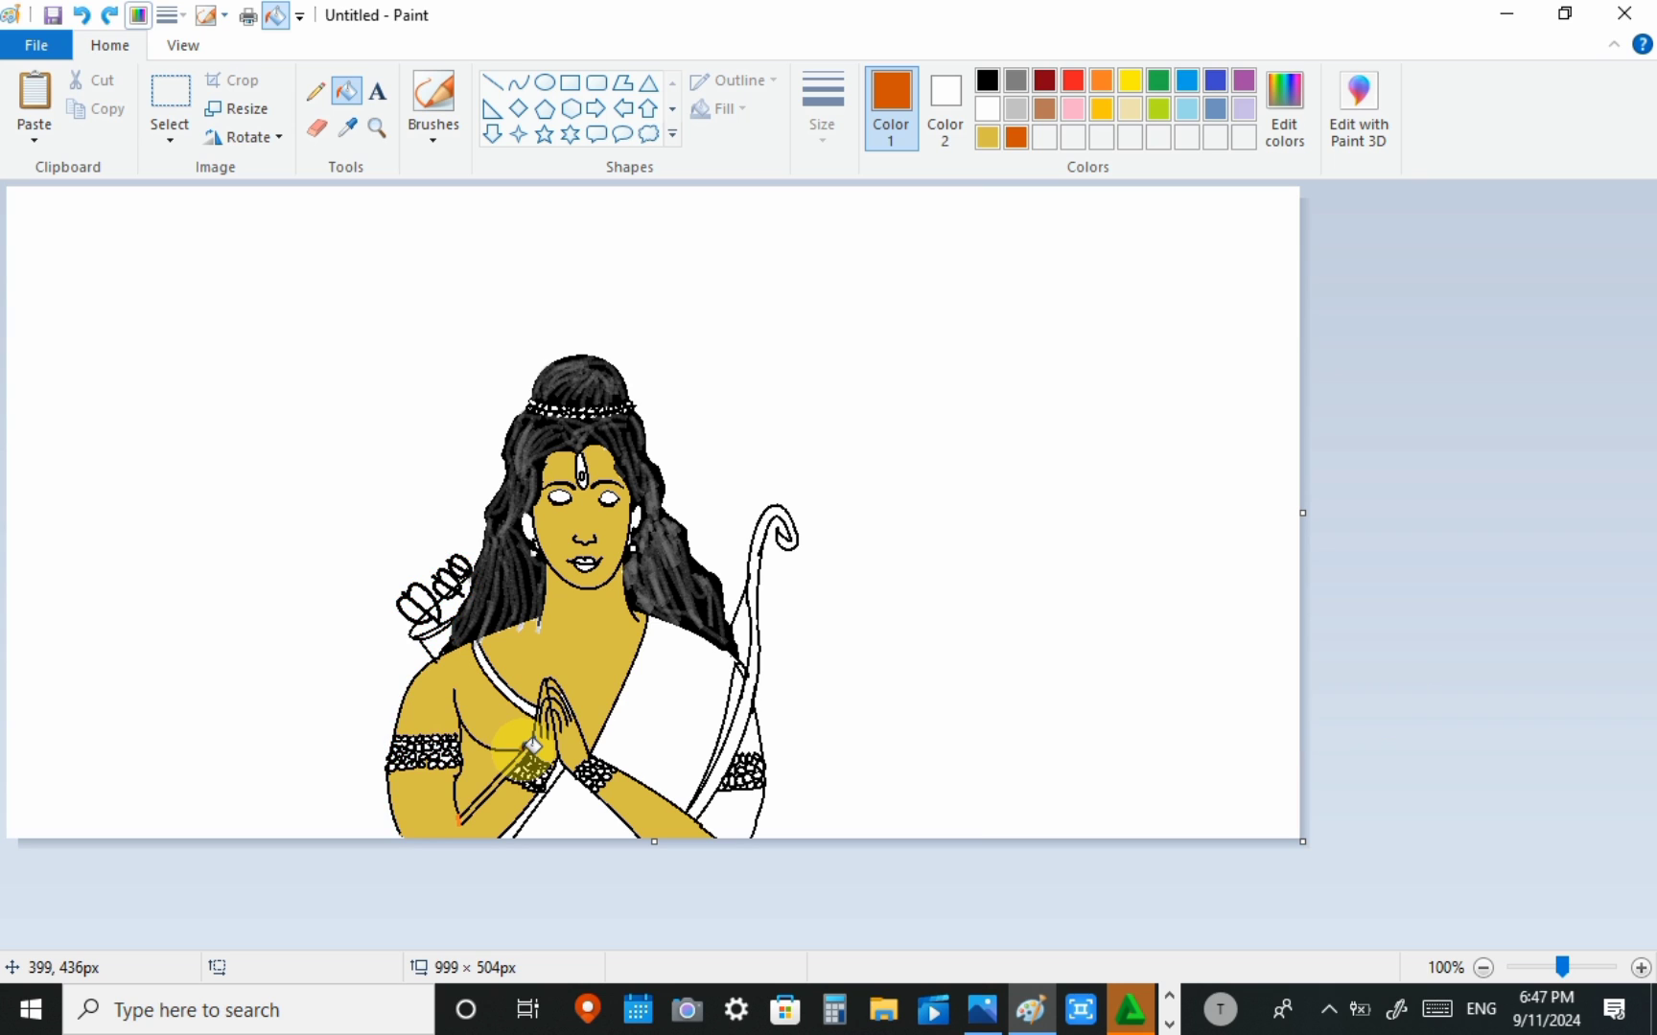
click(497, 679)
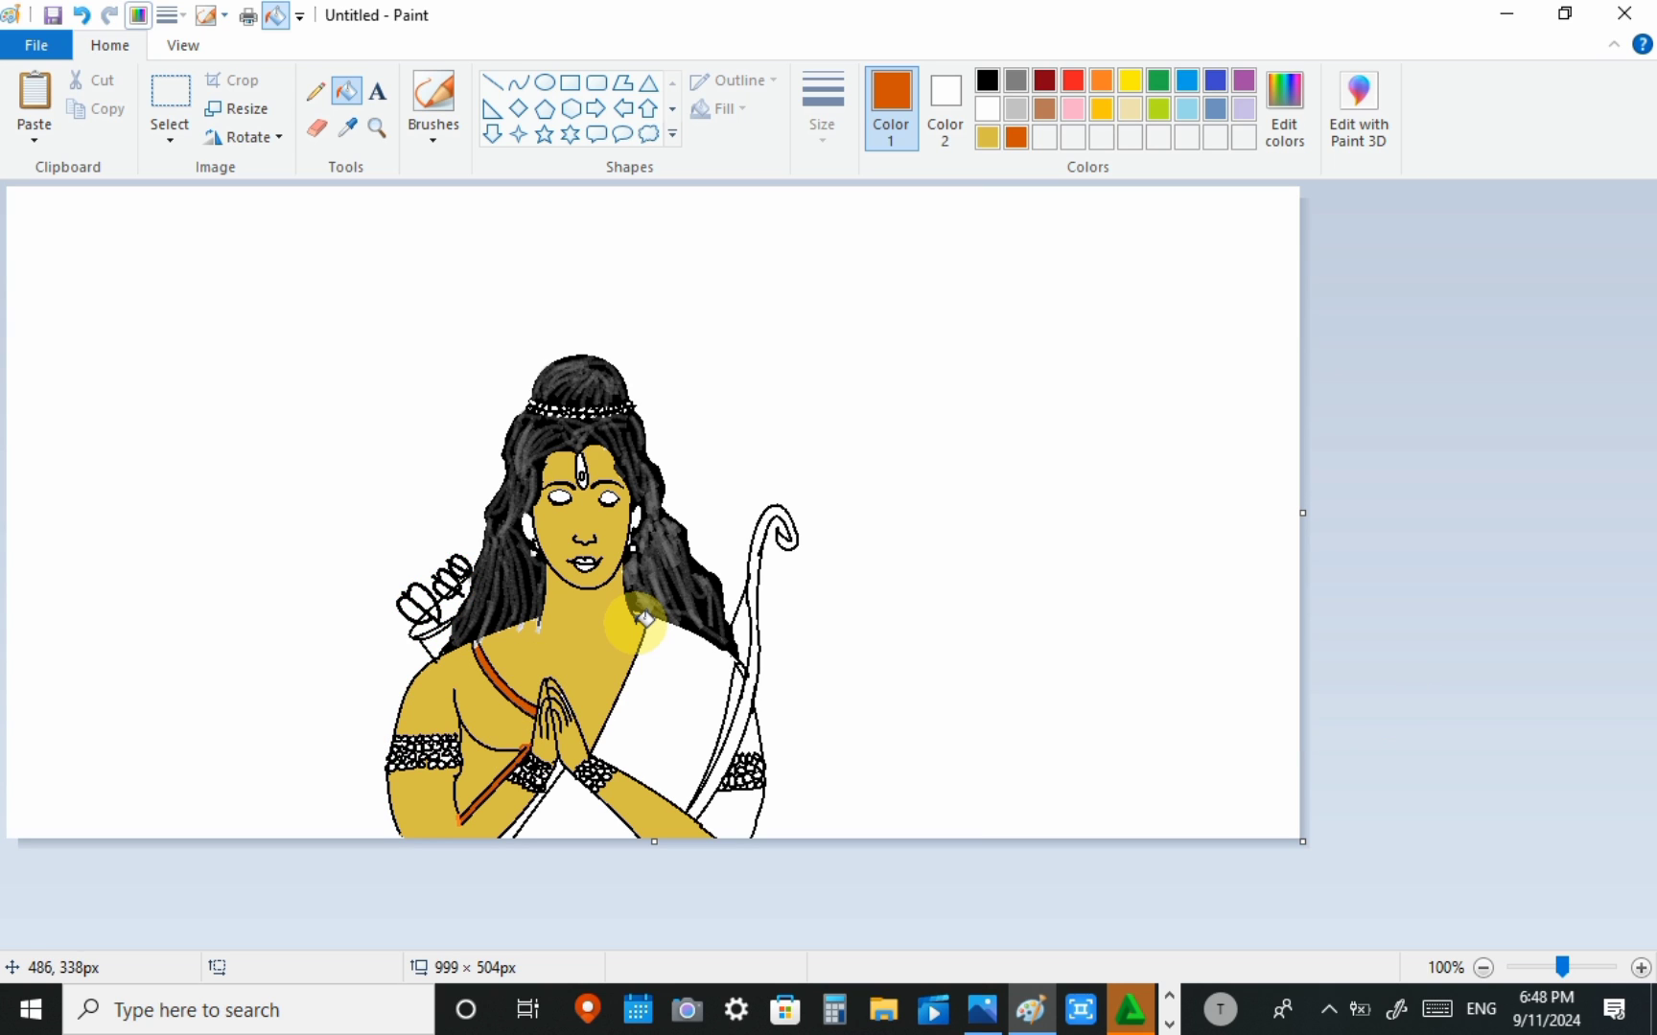
click(763, 628)
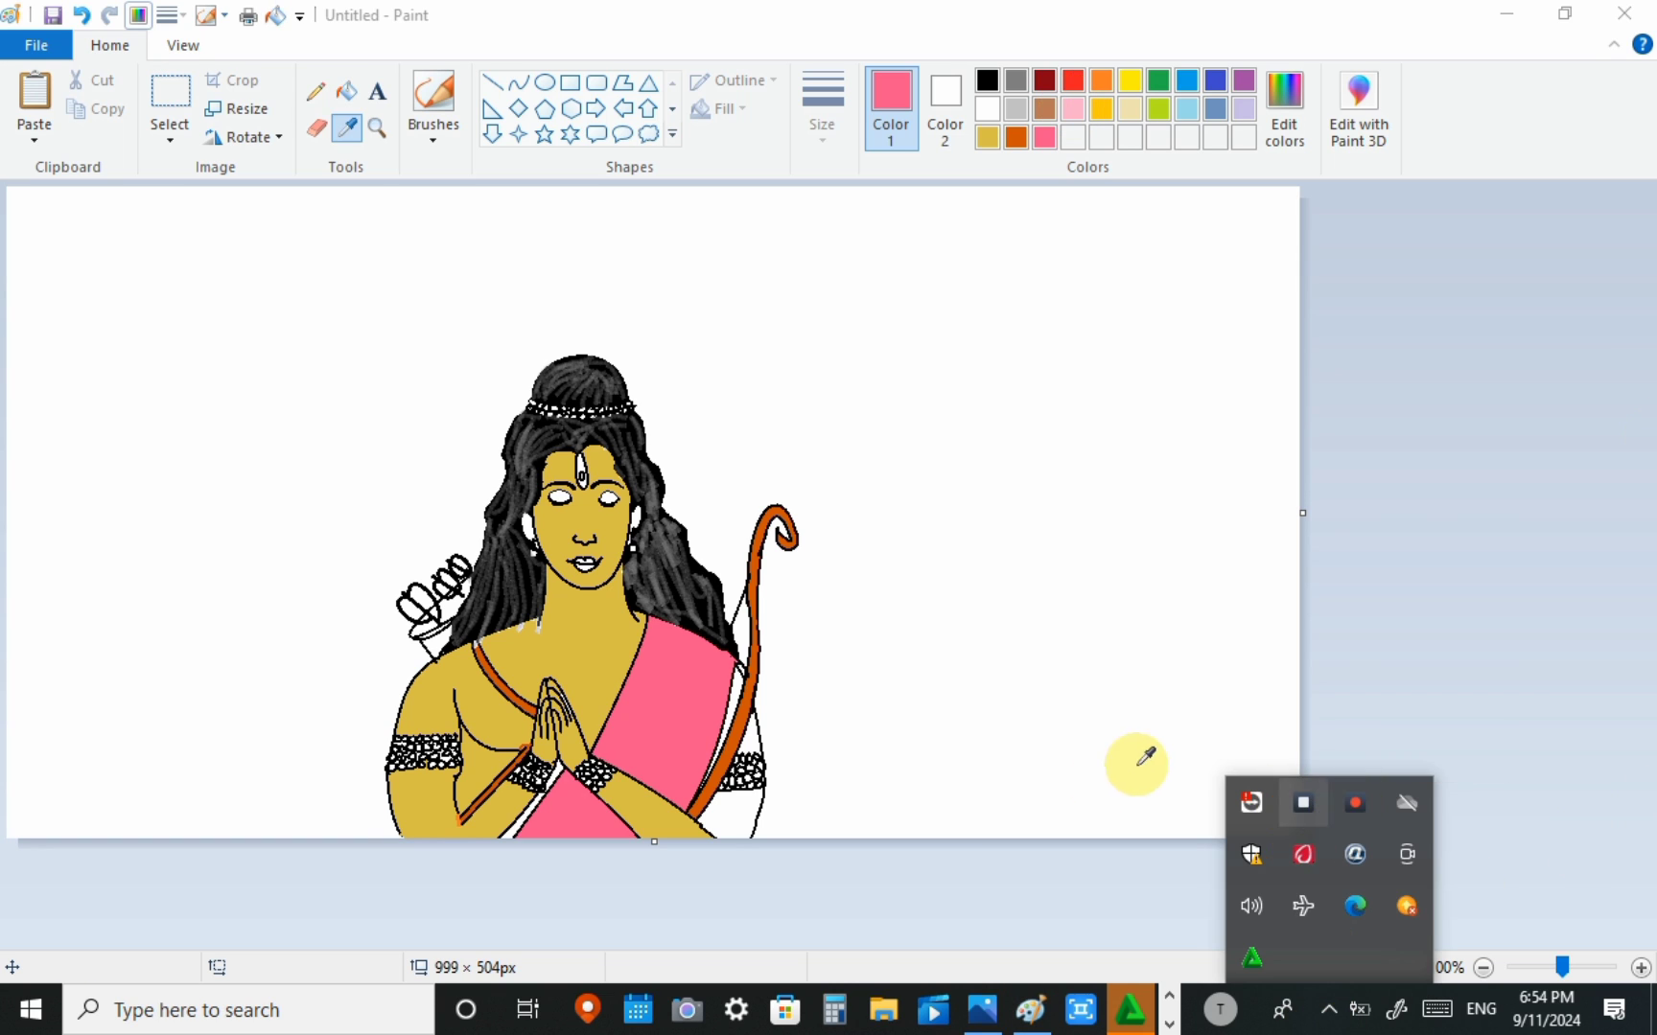
Step: Sample the golden skin color and fill the white strip between the right forearm and the lower drape with it
click(635, 677)
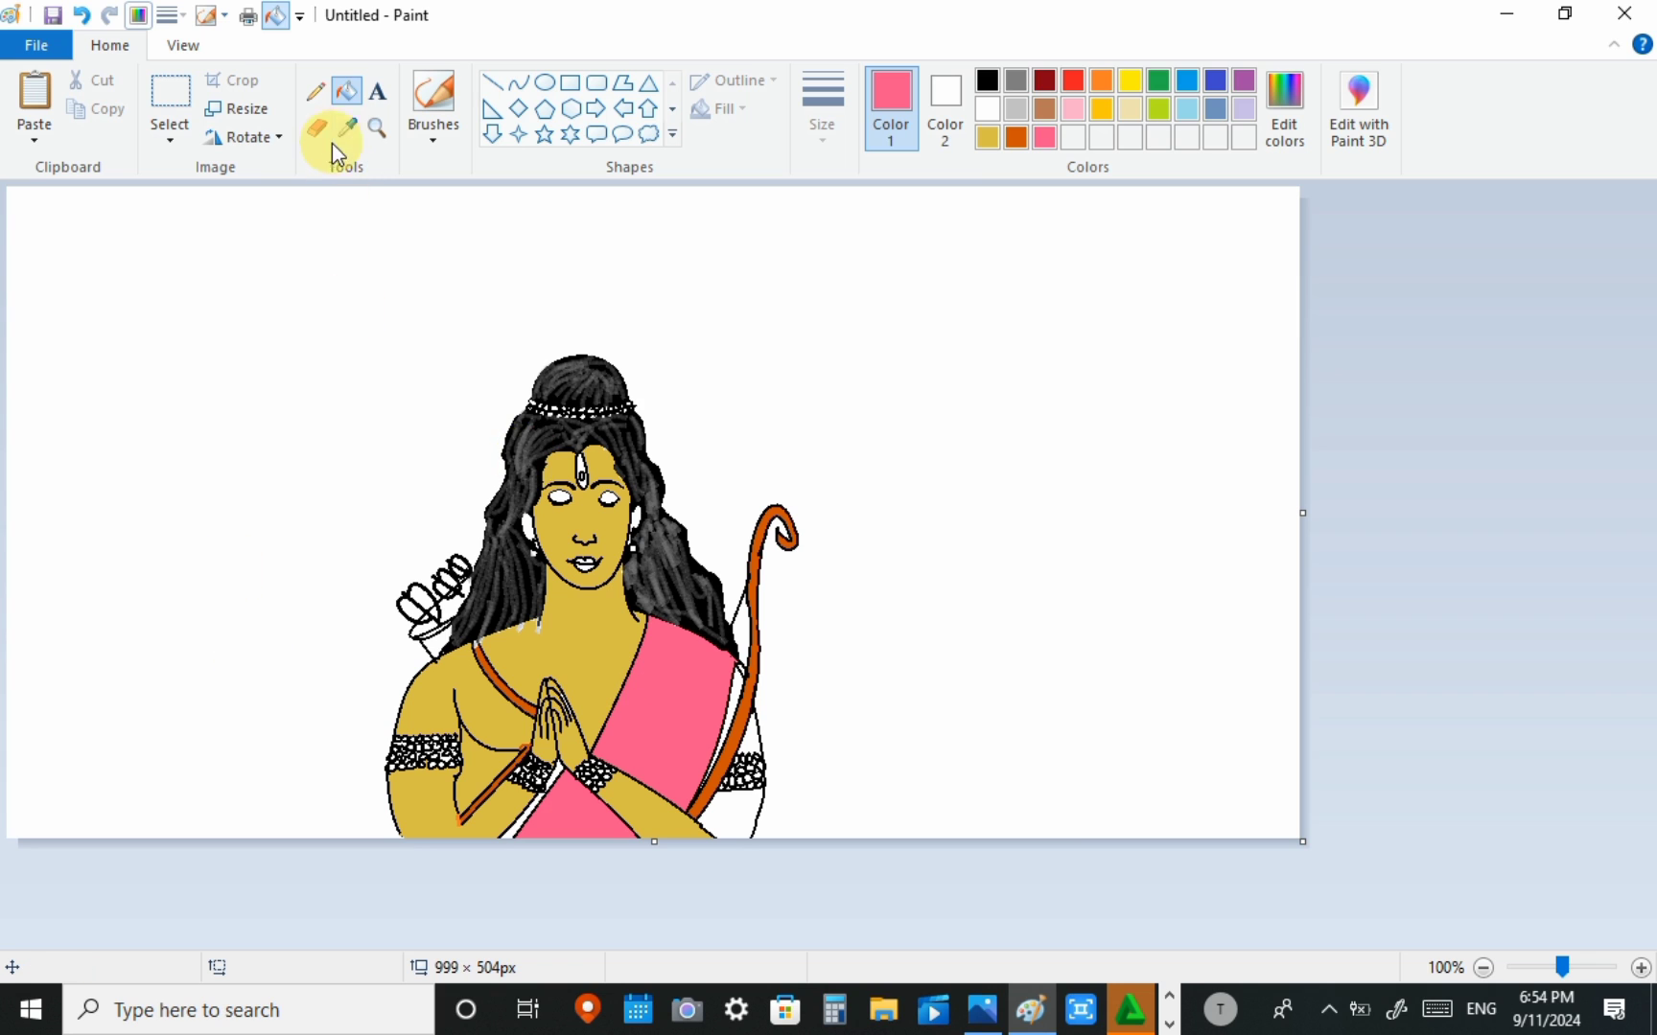
click(347, 126)
click(599, 705)
click(539, 797)
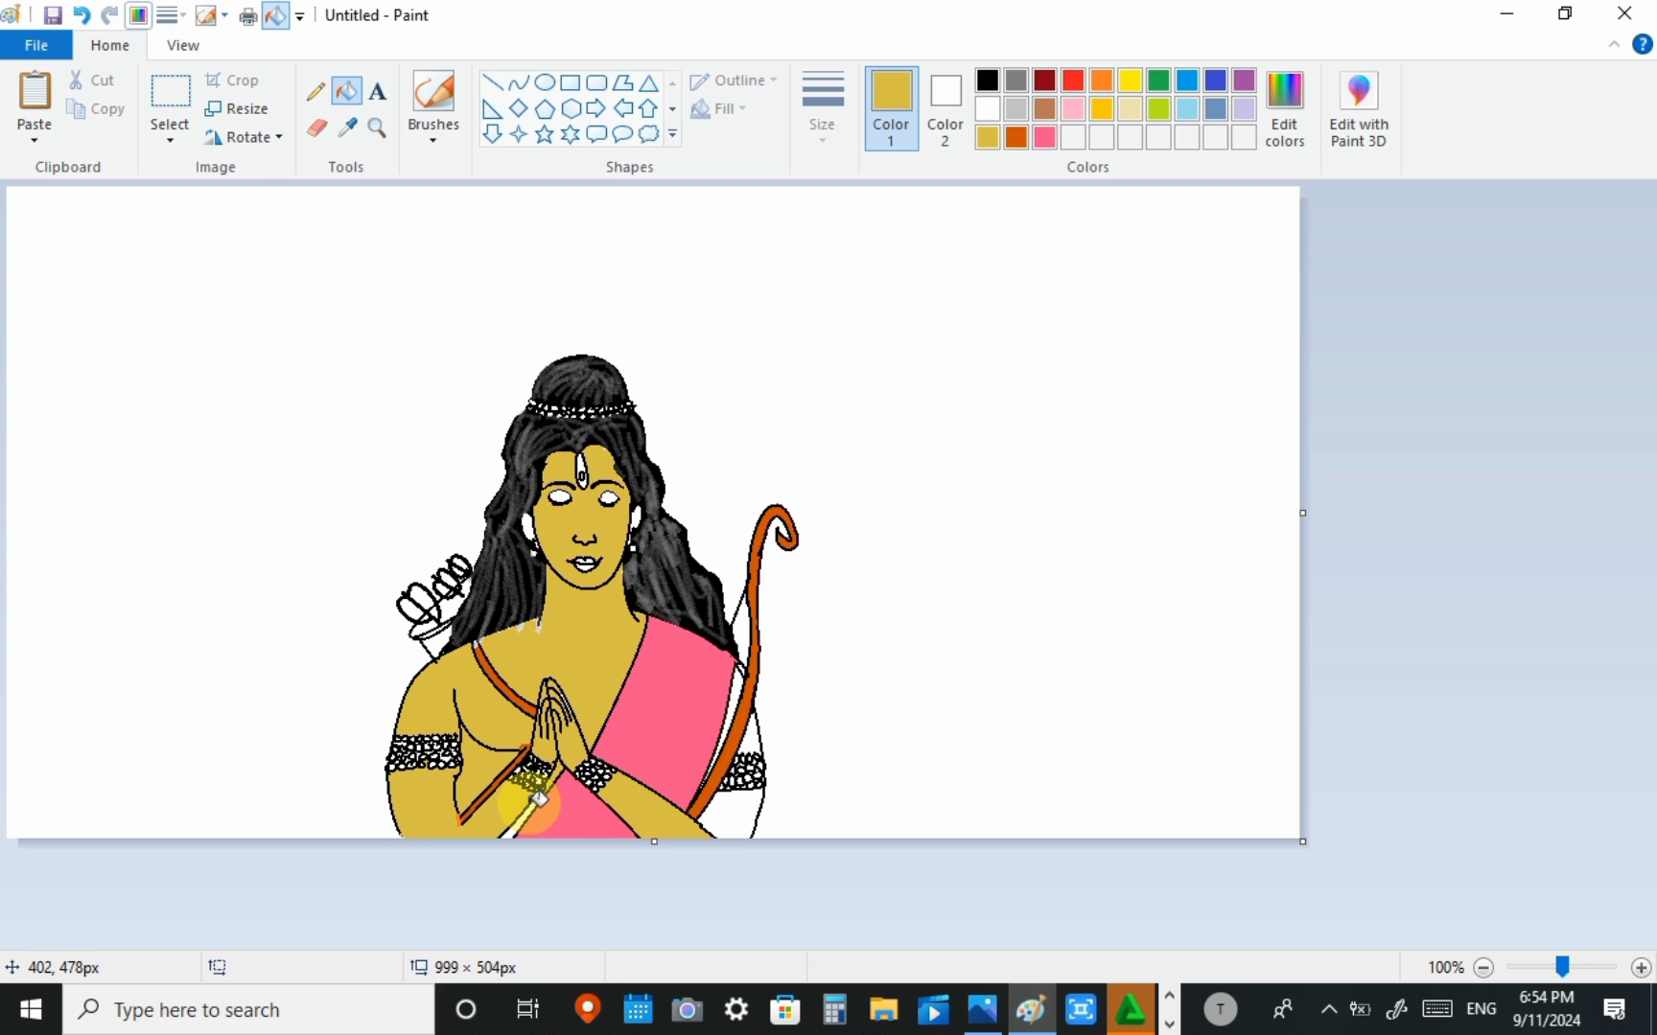
Step: Define a deeper crimson custom color from the drape's pink and brush fold lines over the upper and lower drape
click(433, 93)
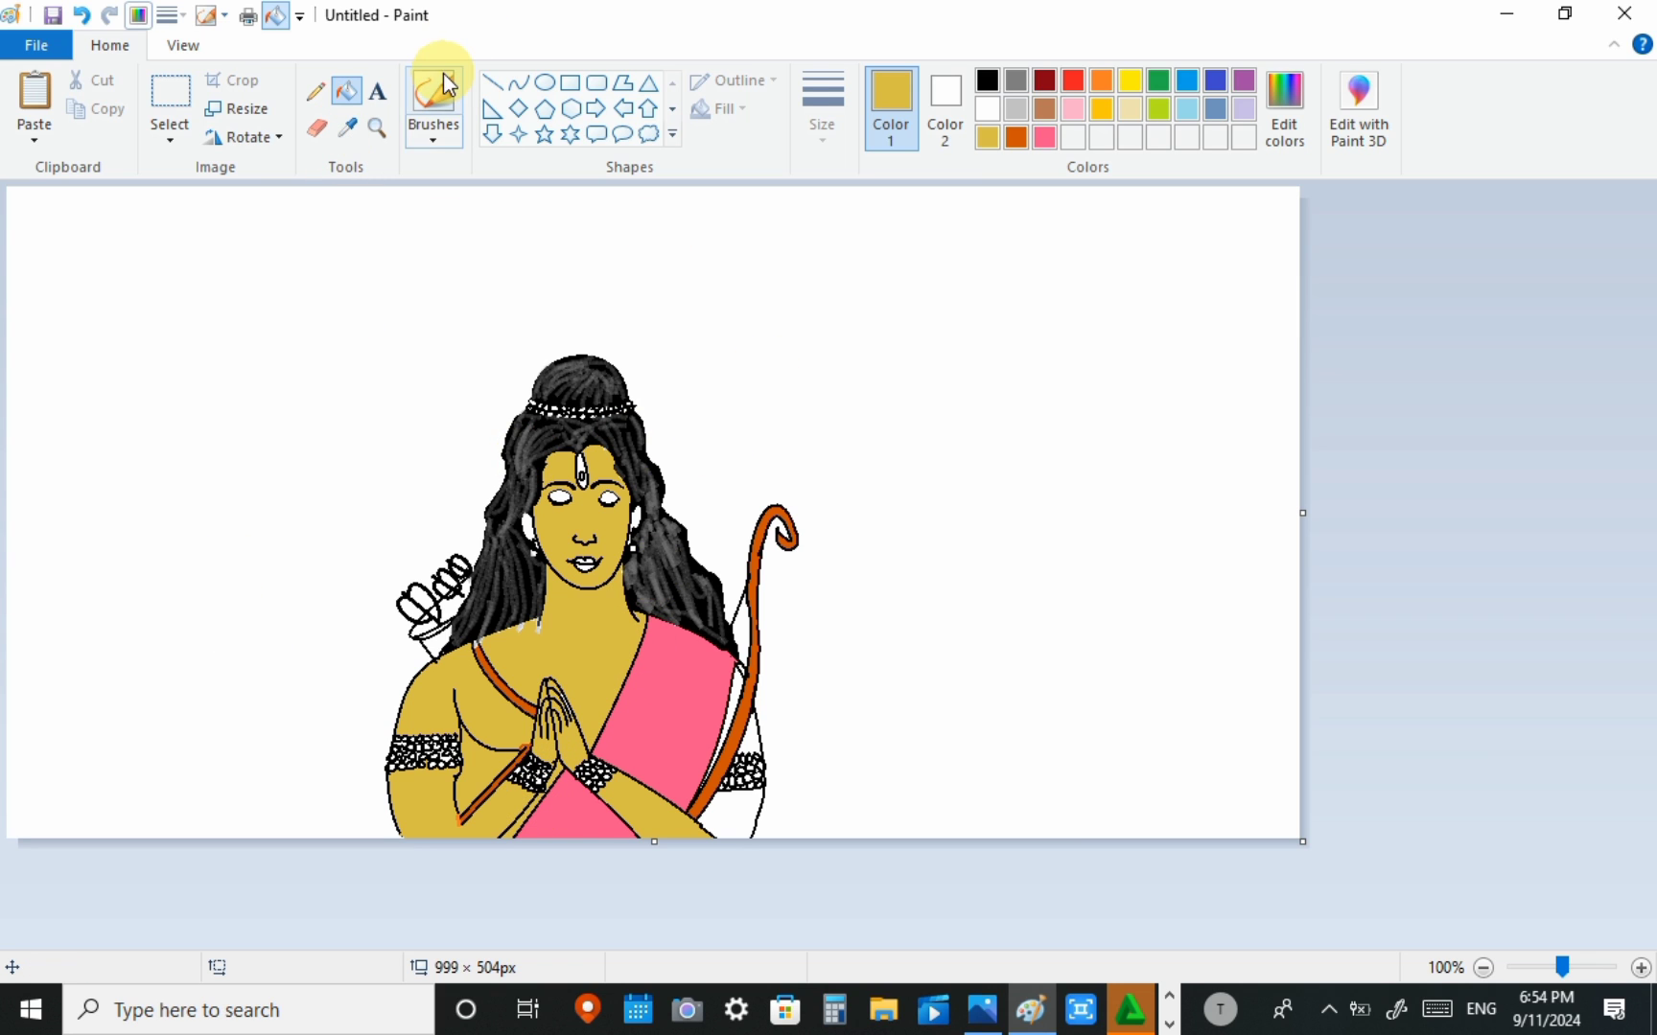
click(1284, 100)
click(1100, 292)
click(1275, 103)
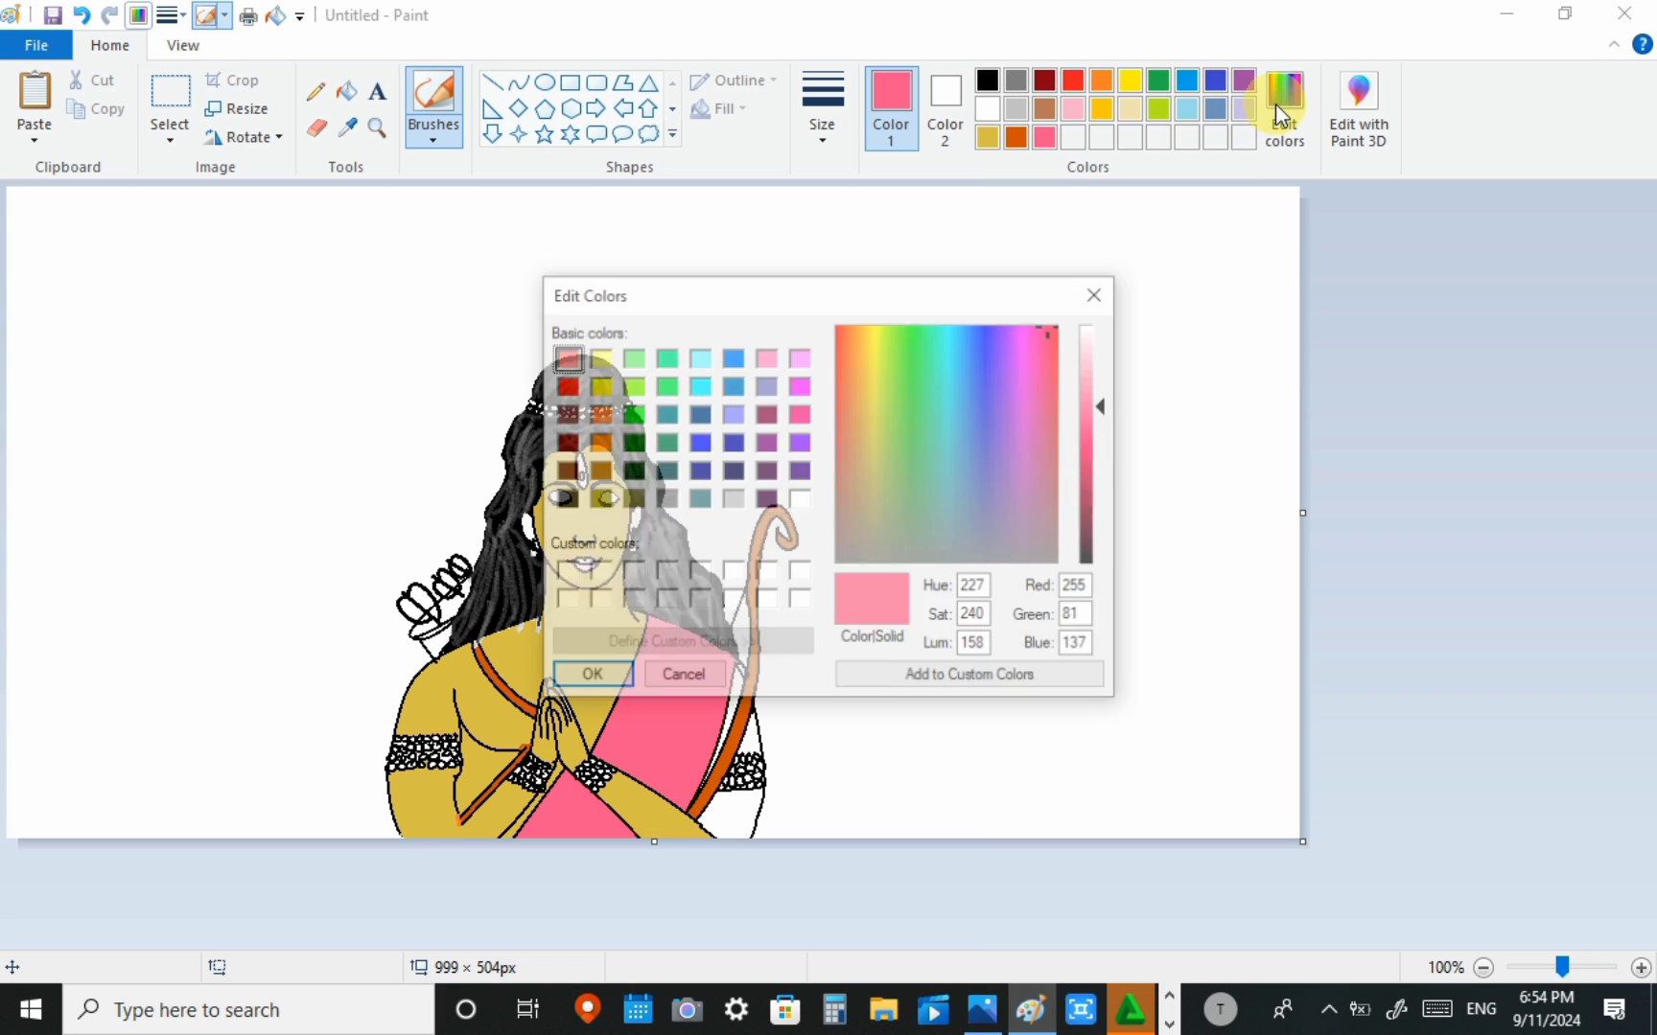
drag(1109, 437, 1104, 448)
click(587, 677)
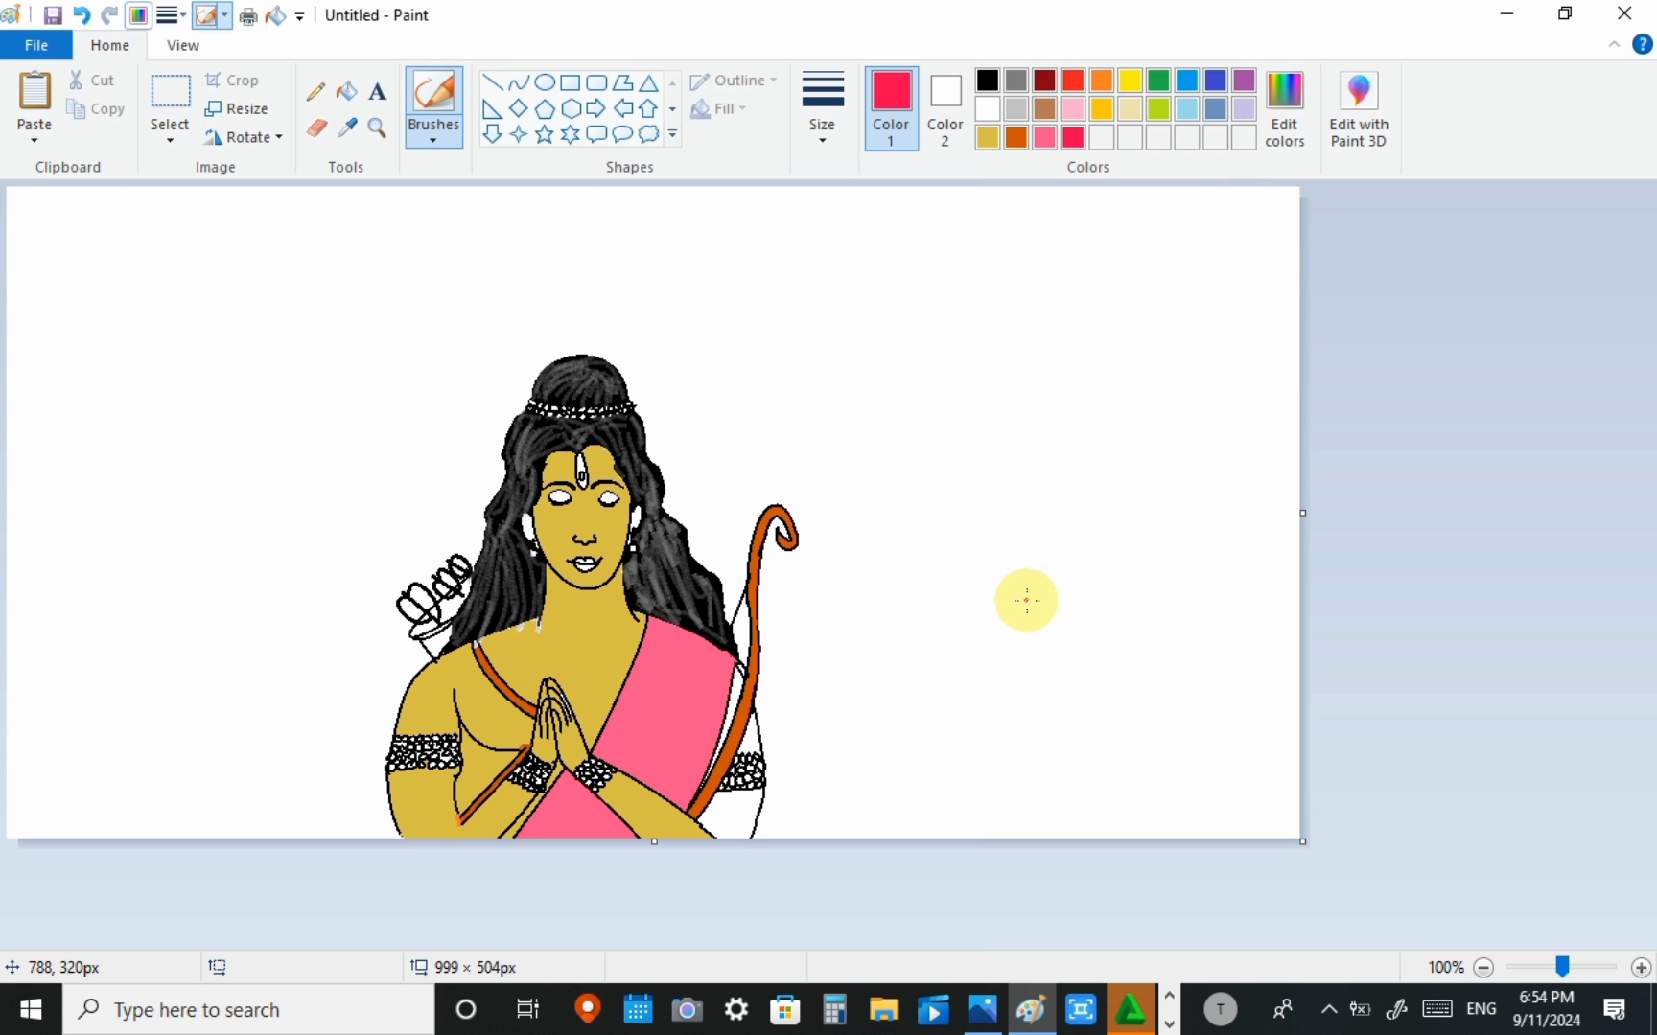
mouse_move(671, 624)
mouse_down()
mouse_move(659, 676)
mouse_move(672, 596)
mouse_move(648, 722)
mouse_move(653, 667)
mouse_move(711, 662)
mouse_move(708, 636)
mouse_move(661, 769)
mouse_move(719, 649)
mouse_up()
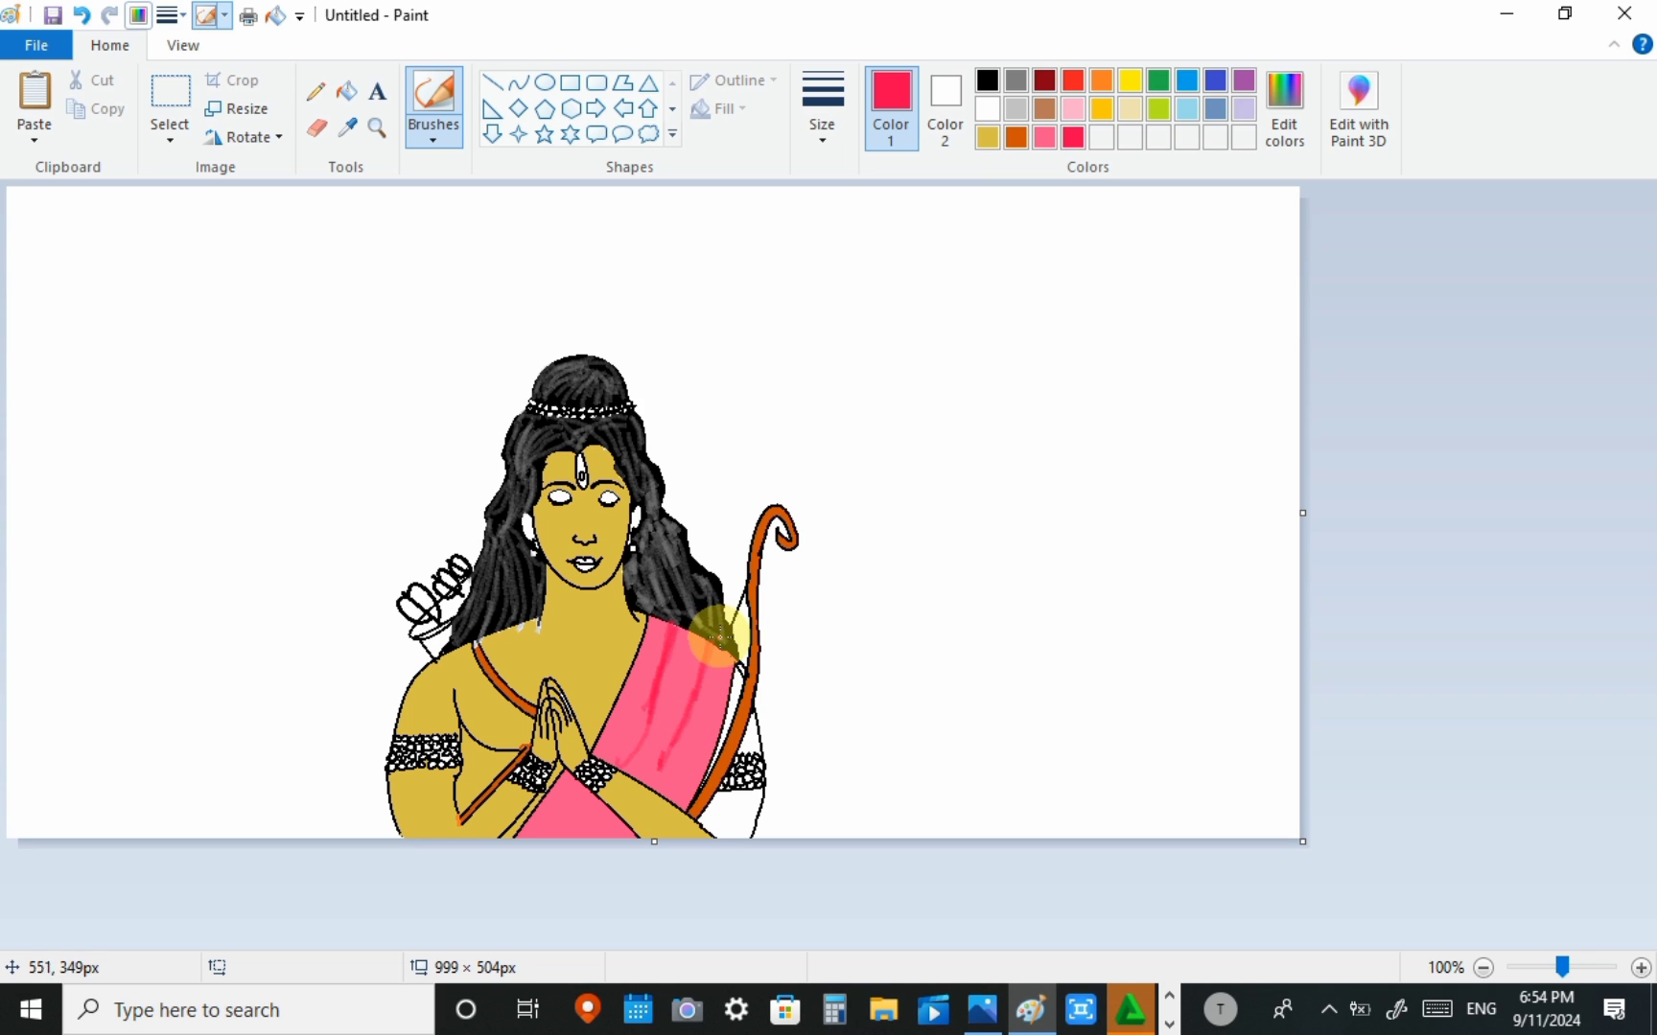
drag(575, 783, 555, 830)
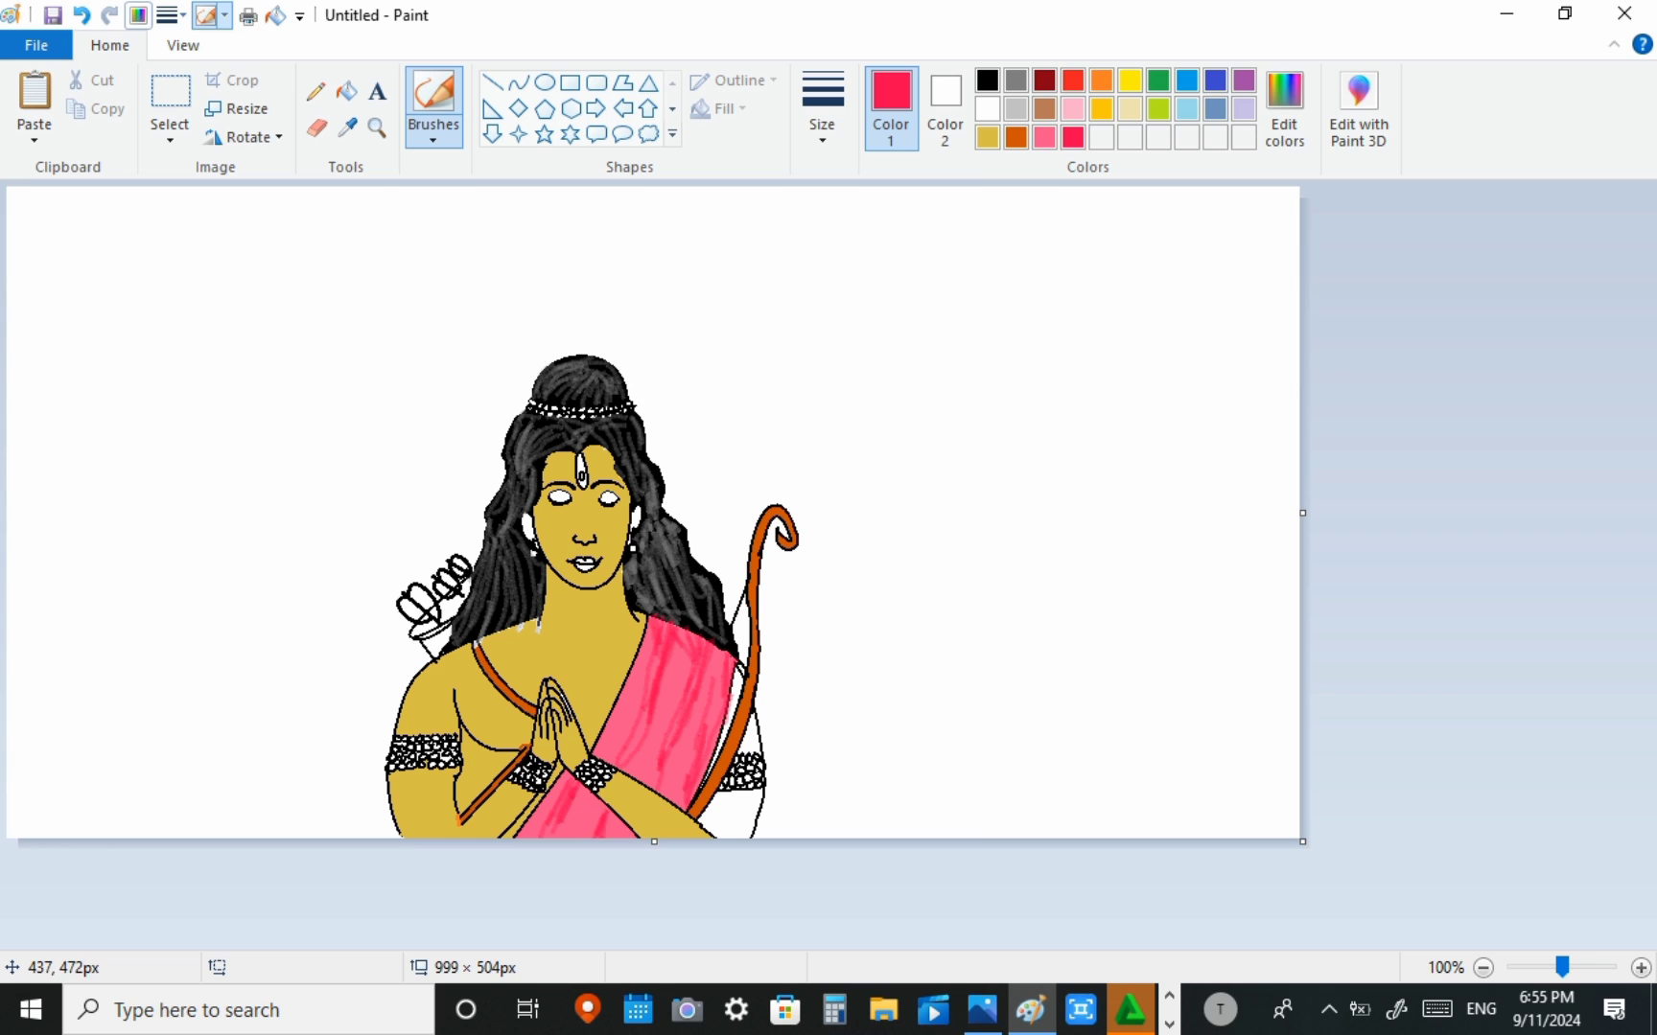
Step: Sample the golden skin color and fill the arm behind the bow, above and below its armlet
click(347, 128)
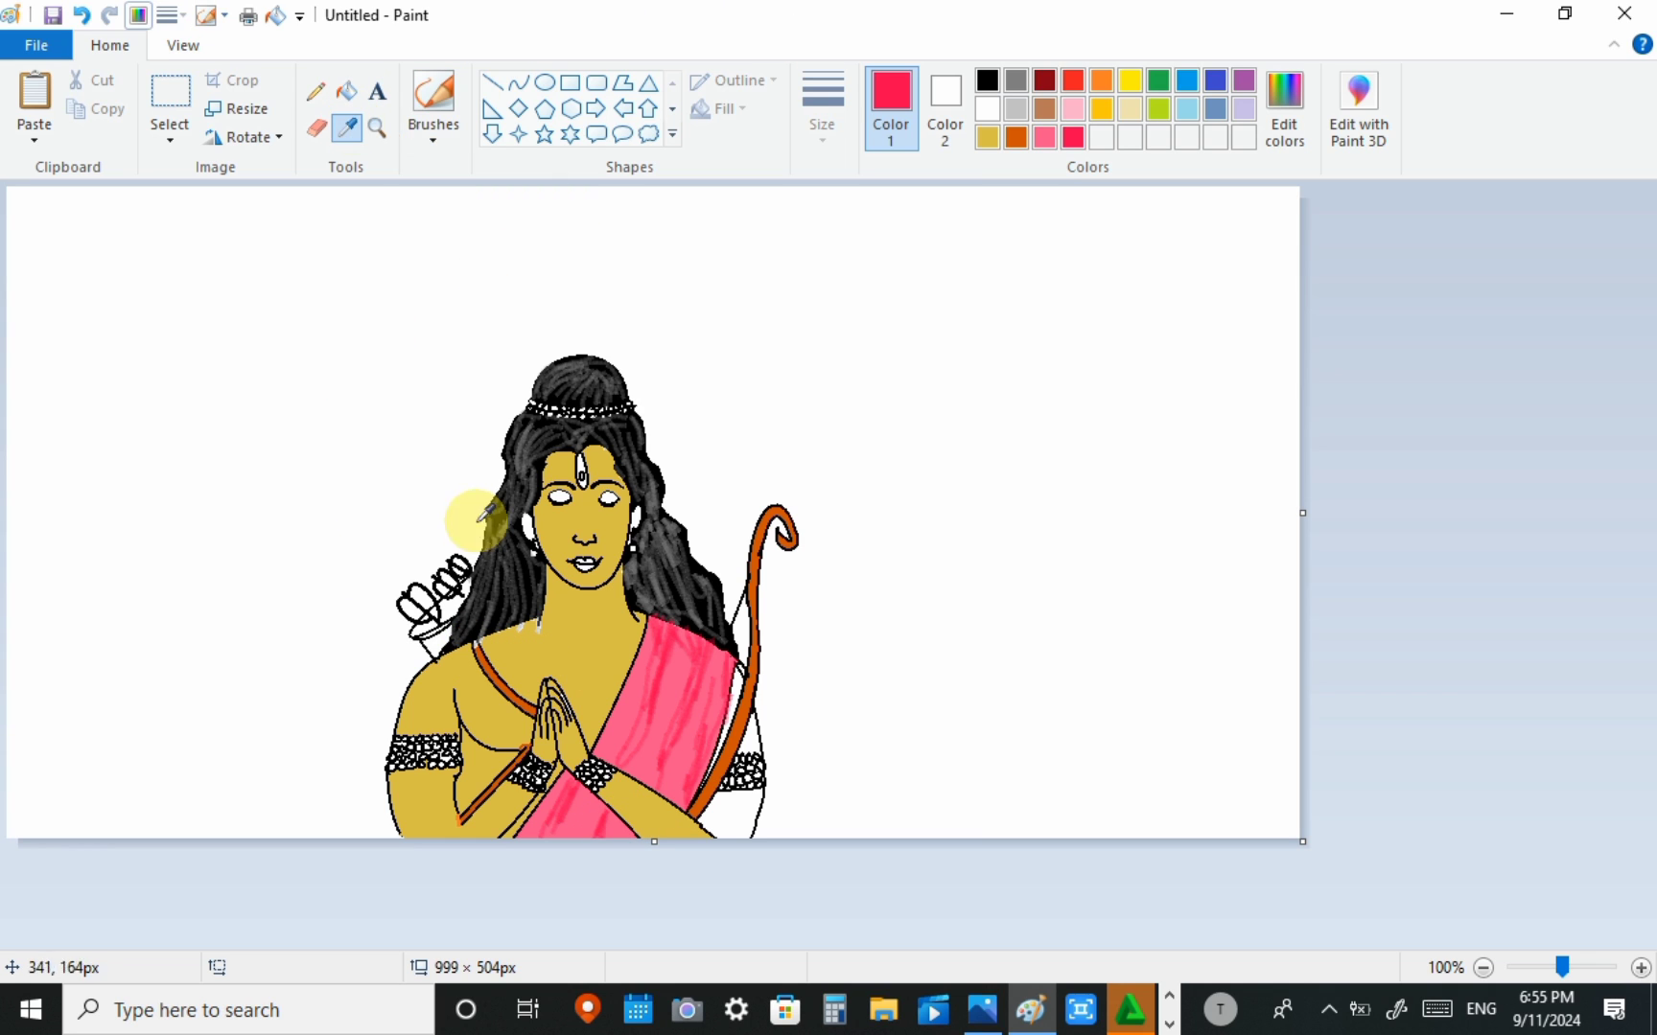
click(759, 704)
click(347, 91)
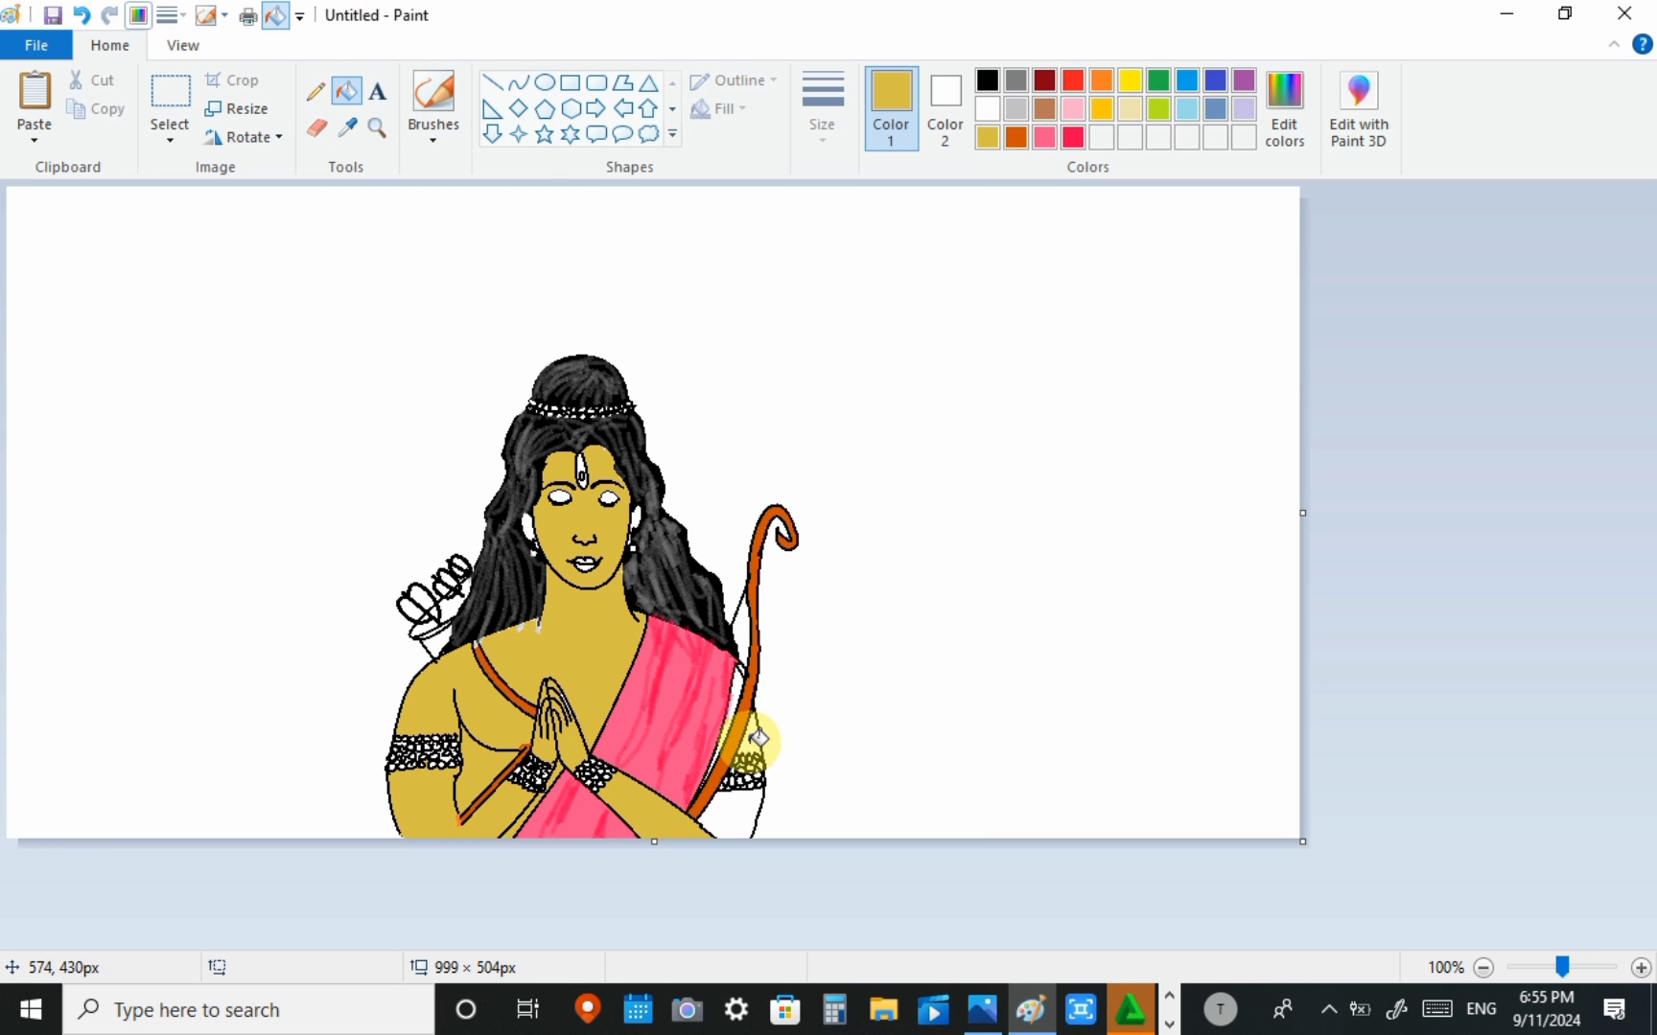
click(759, 738)
Step: Fill the narrow drape fold beside the bow with the crimson color
click(347, 128)
click(1073, 137)
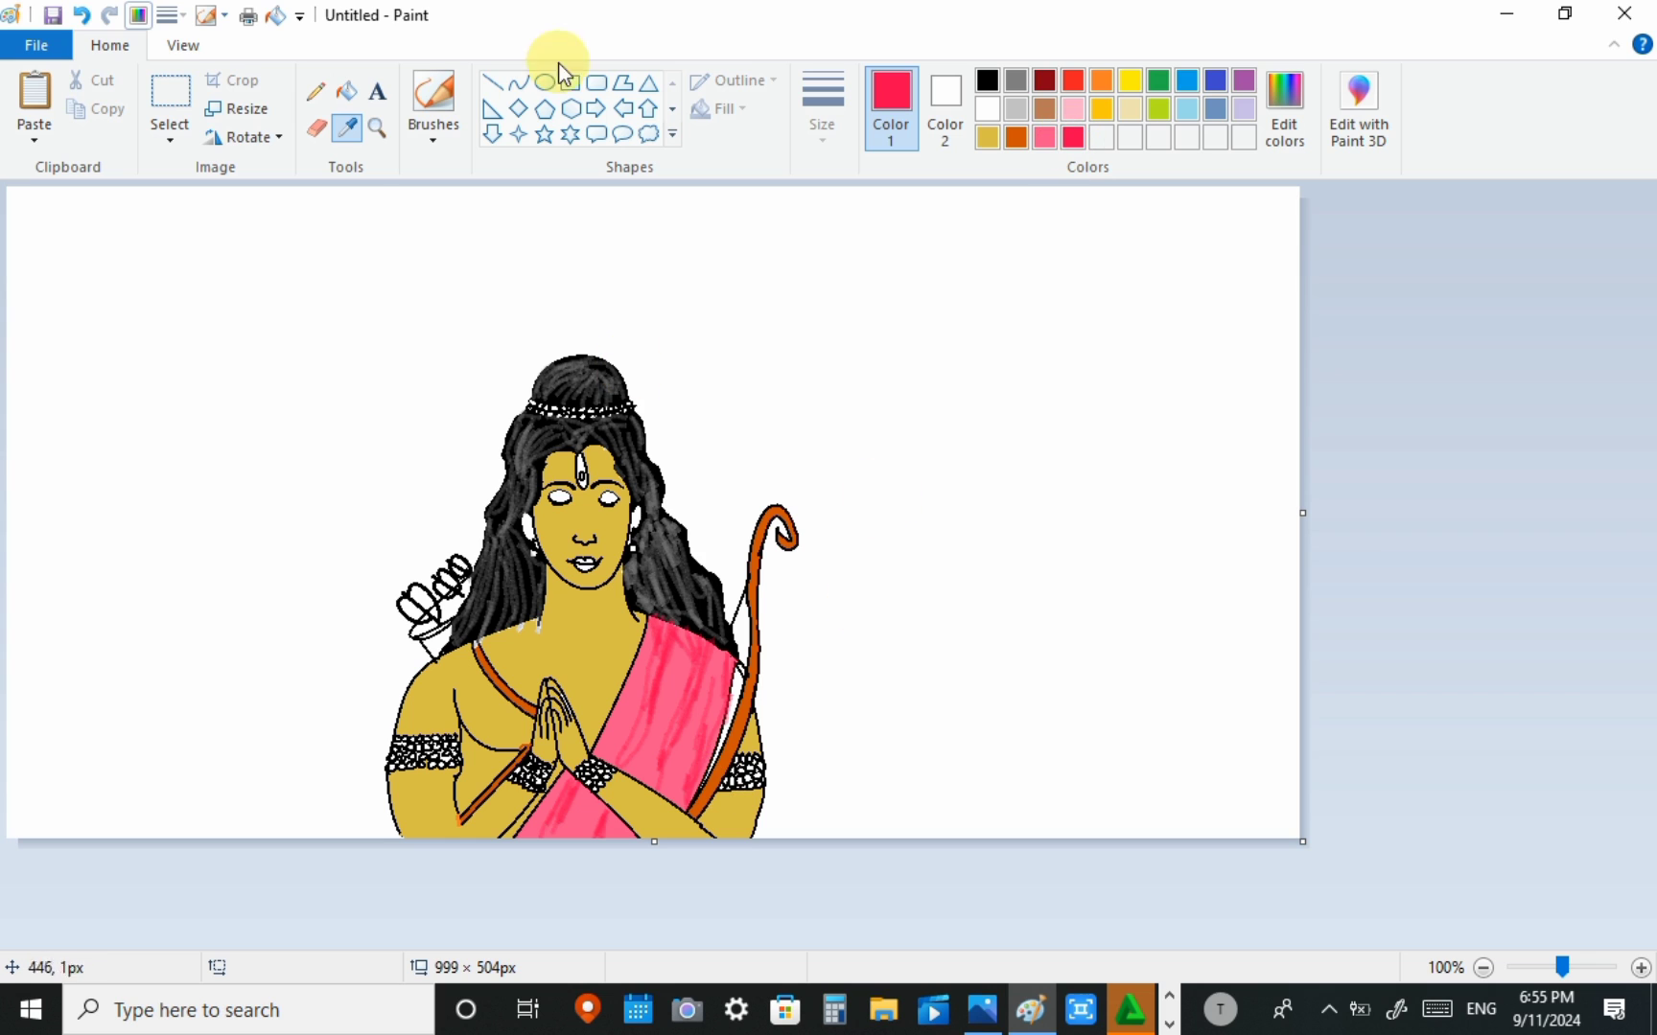
click(345, 103)
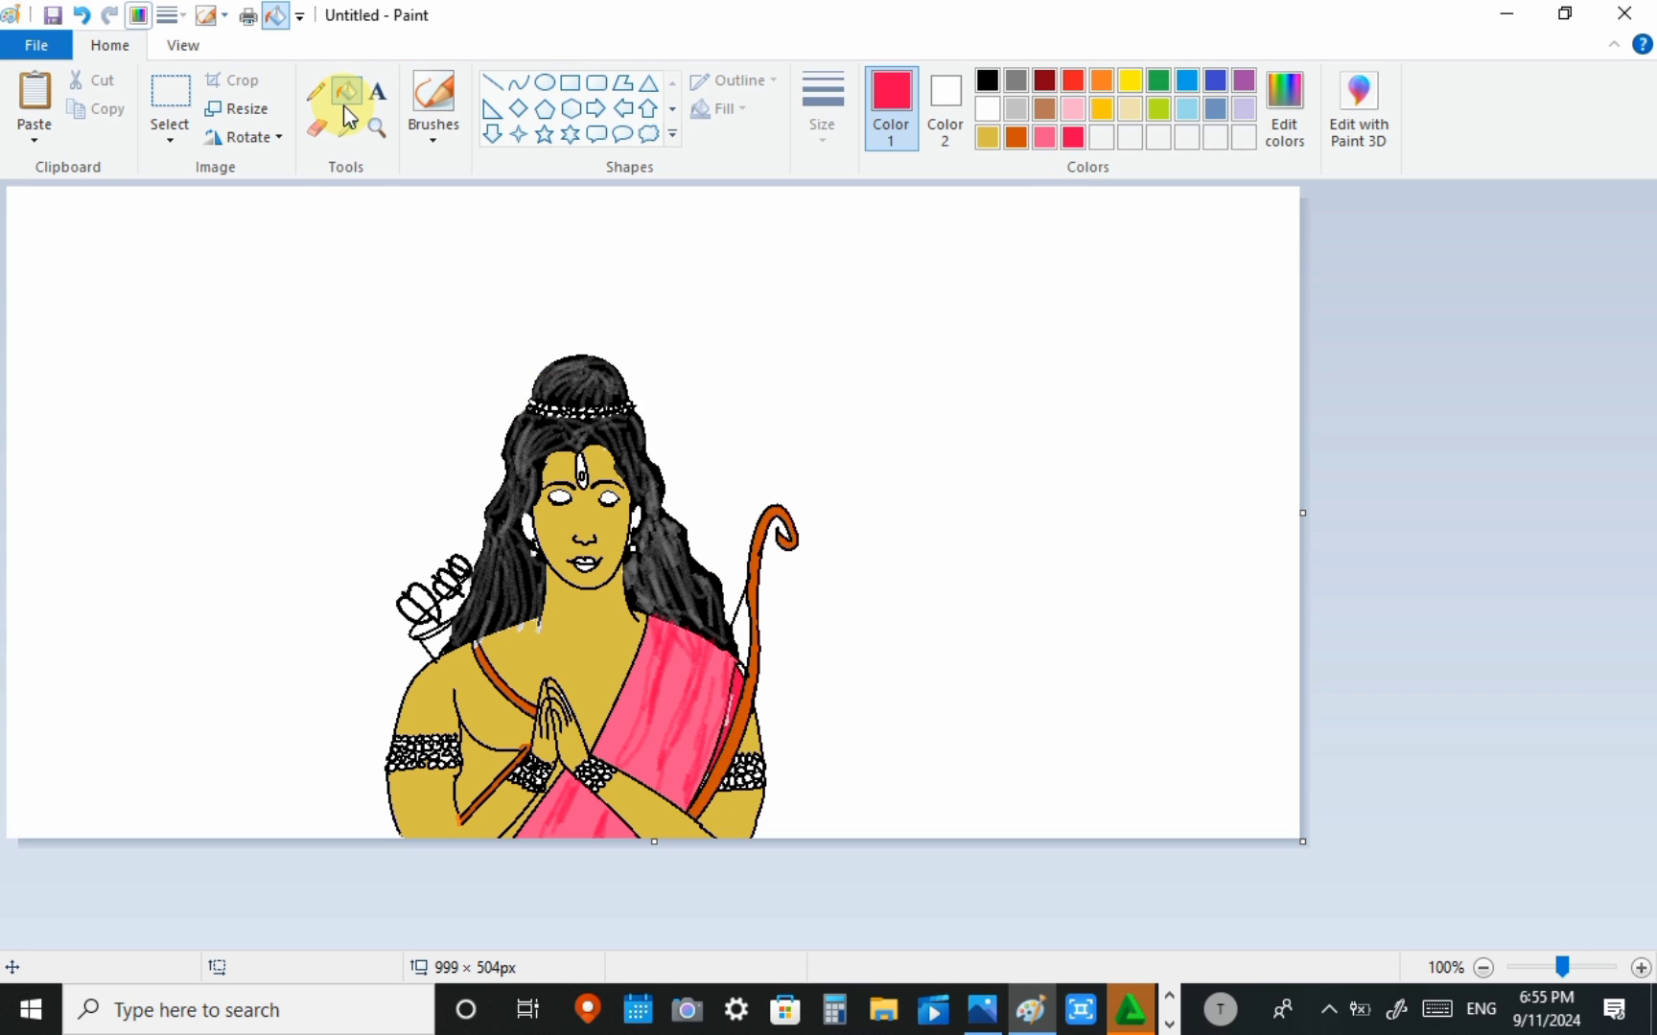
Step: Sample the golden skin color and fill both eyes and both ears with it
click(347, 128)
click(589, 681)
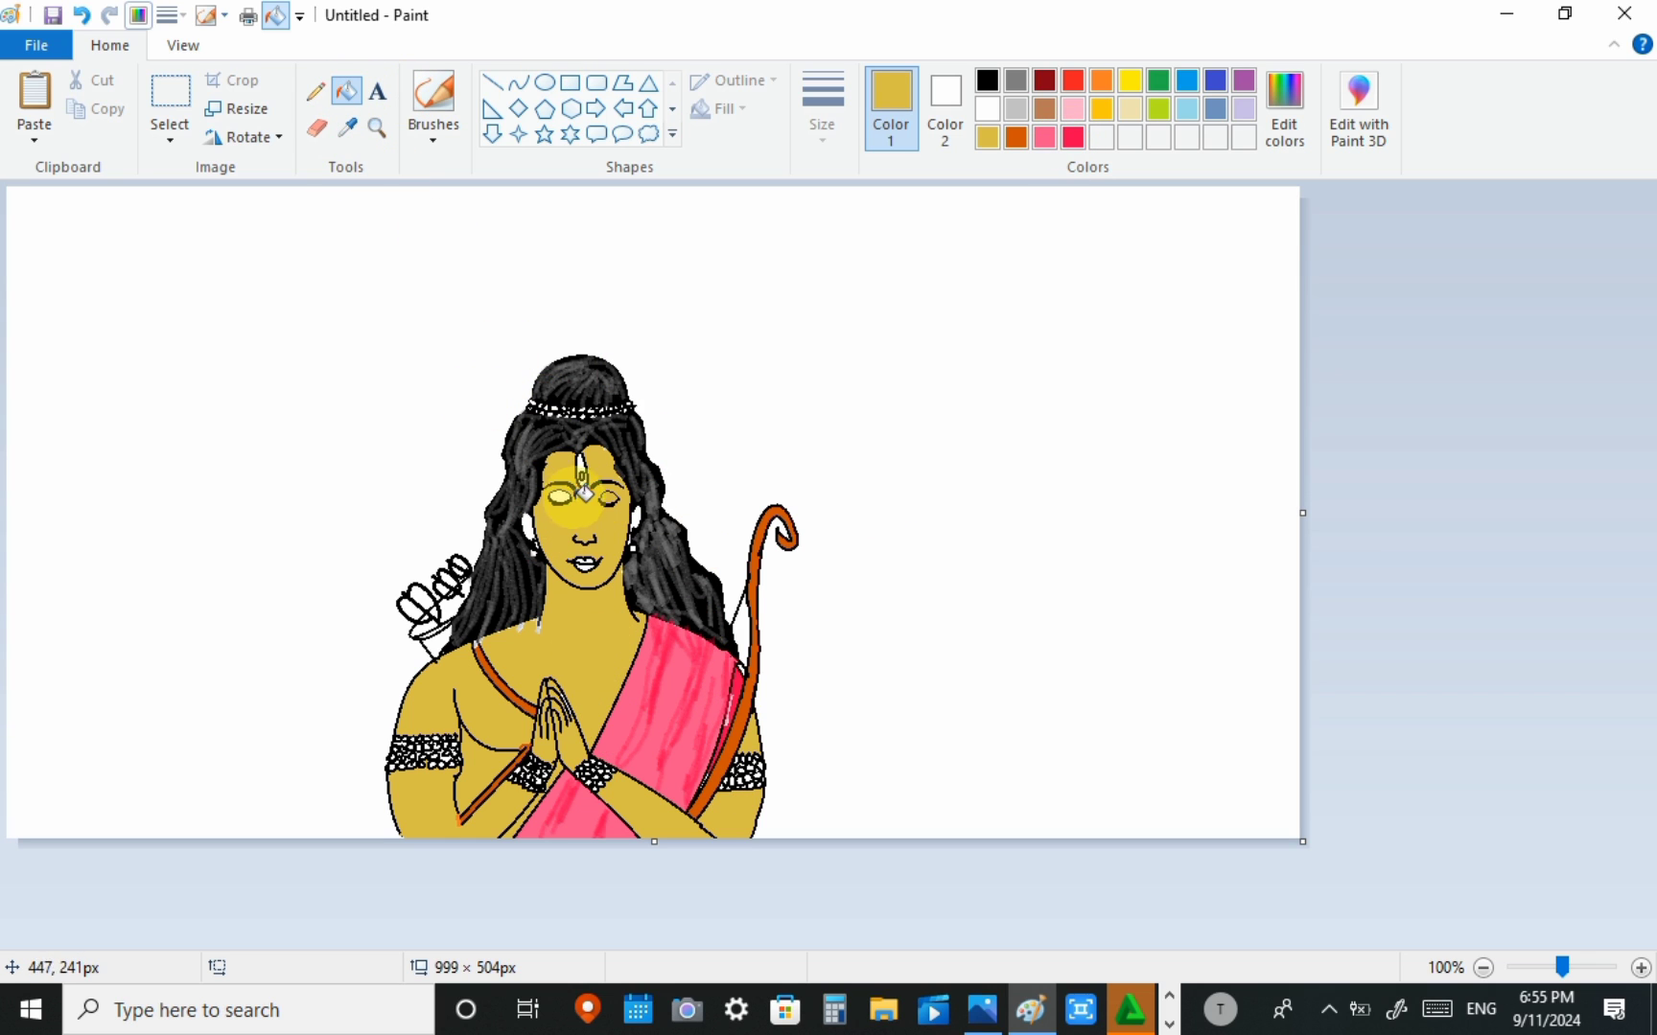
click(560, 496)
click(610, 496)
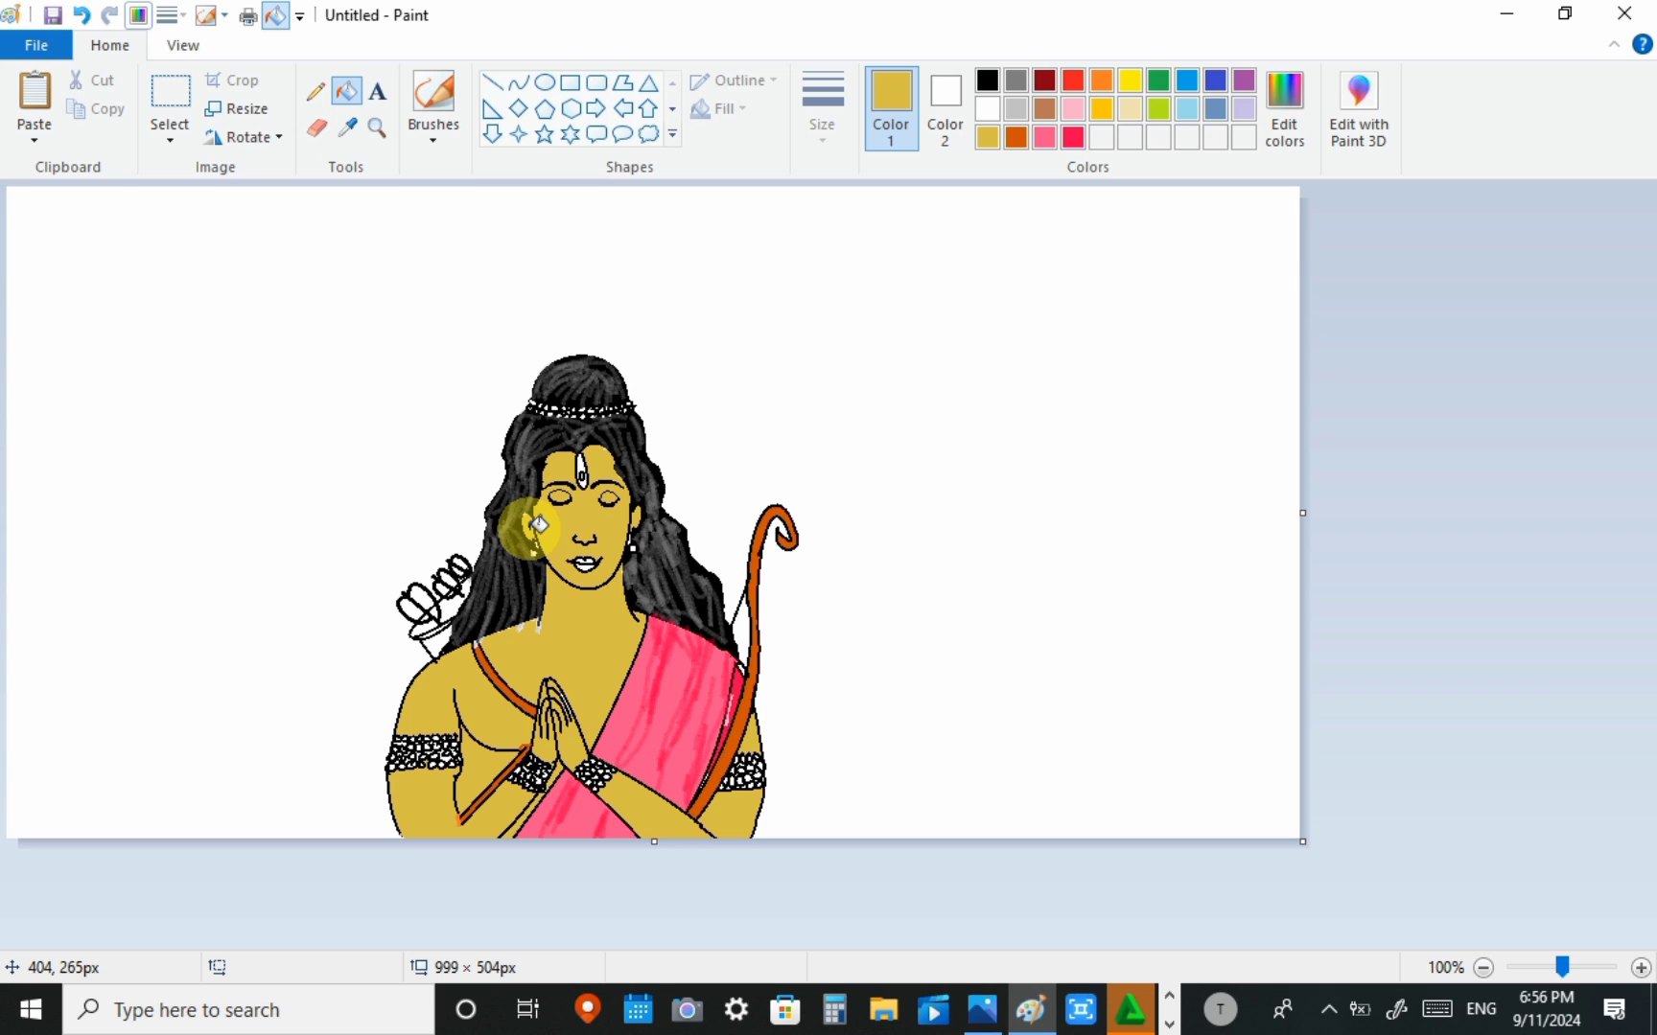
Step: Paint the lips dark gray with the brush
click(1013, 82)
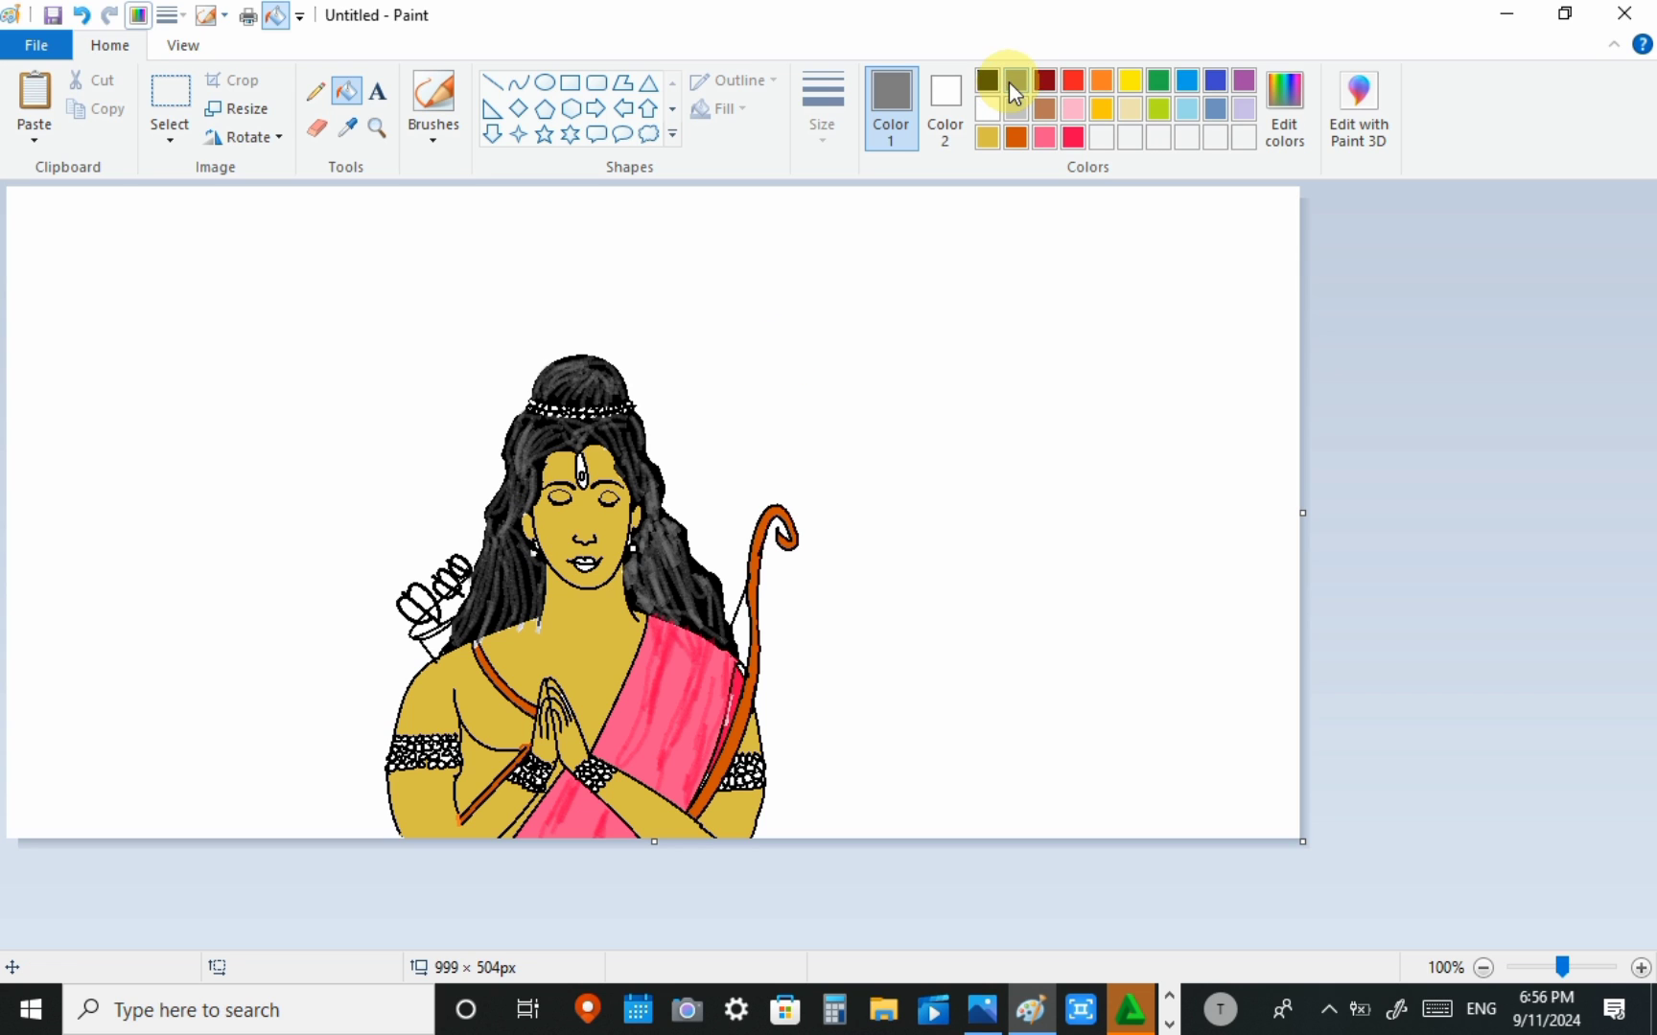
click(433, 101)
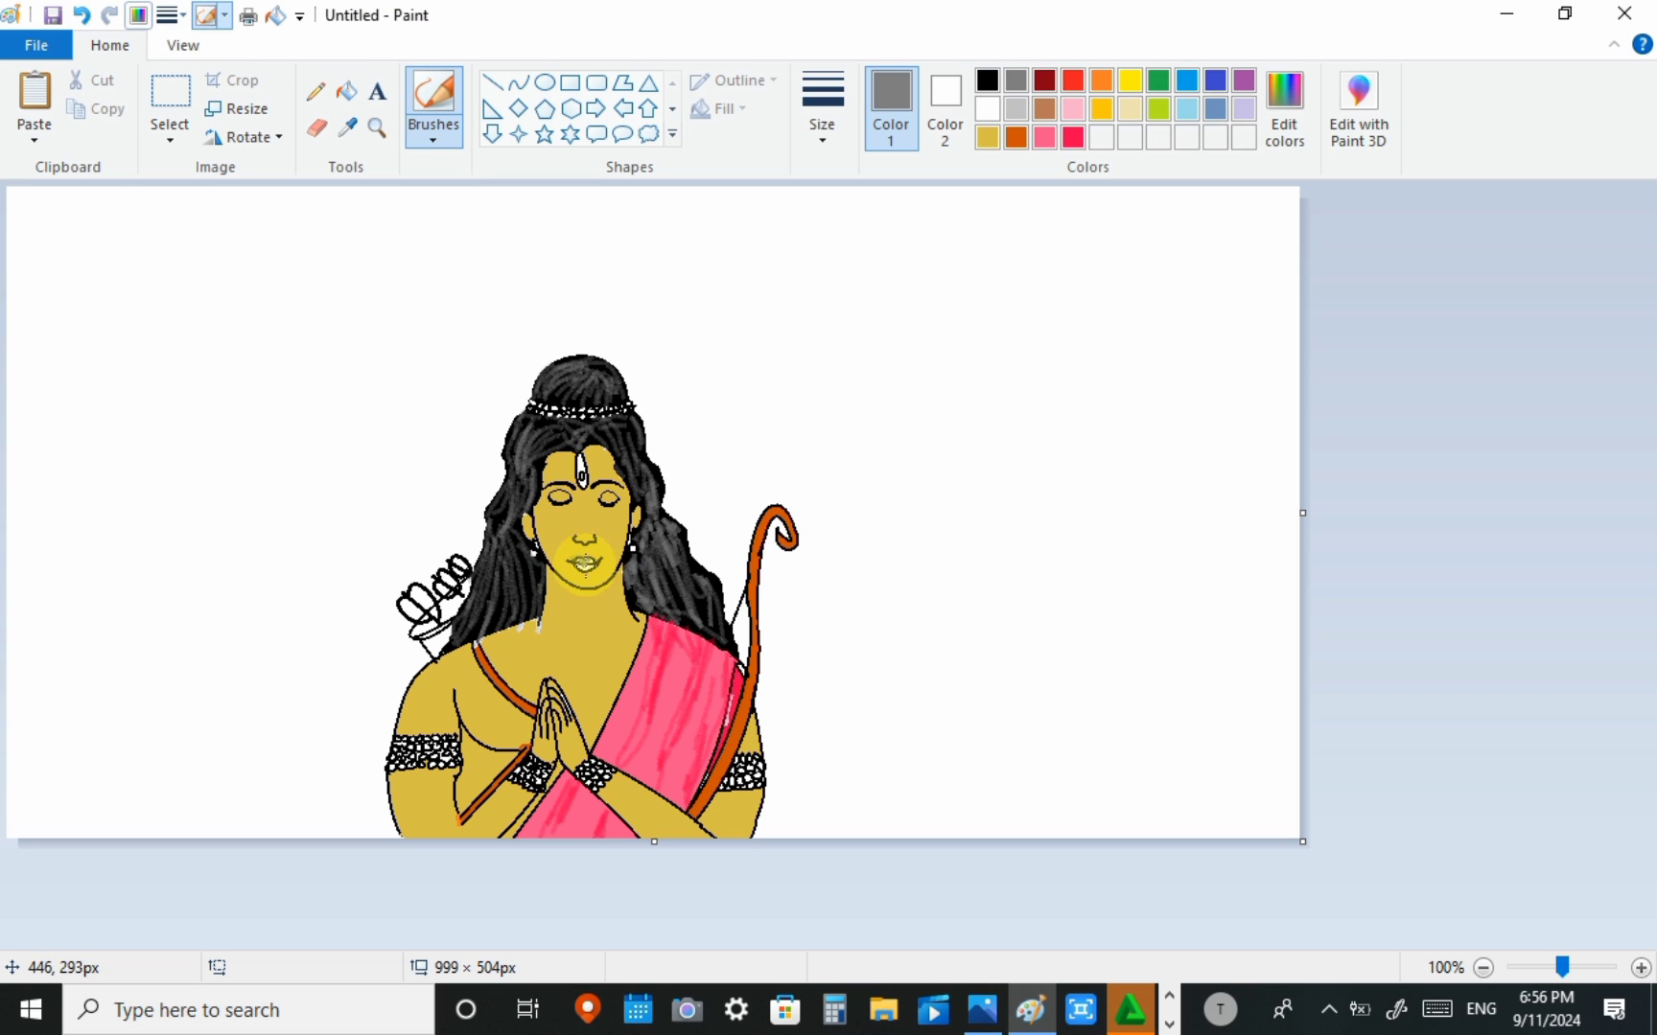
drag(591, 565, 594, 563)
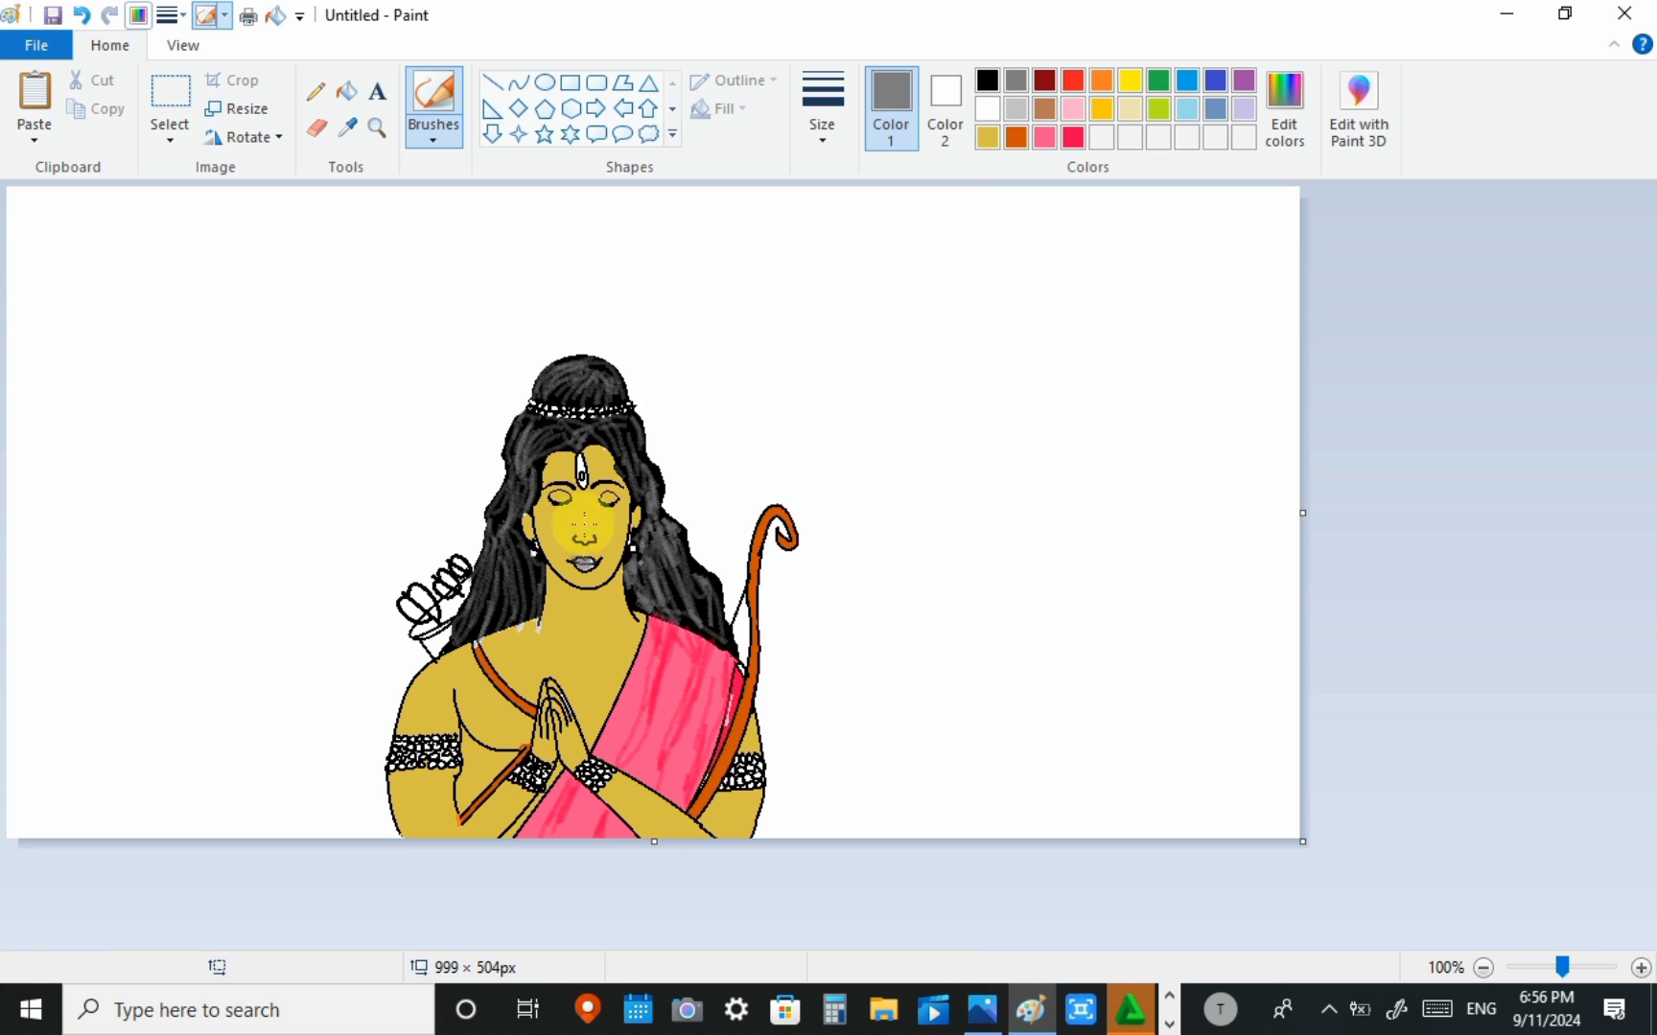
Step: Define a dark brown custom color by darkening the existing dark orange
click(420, 201)
click(1010, 140)
click(1296, 136)
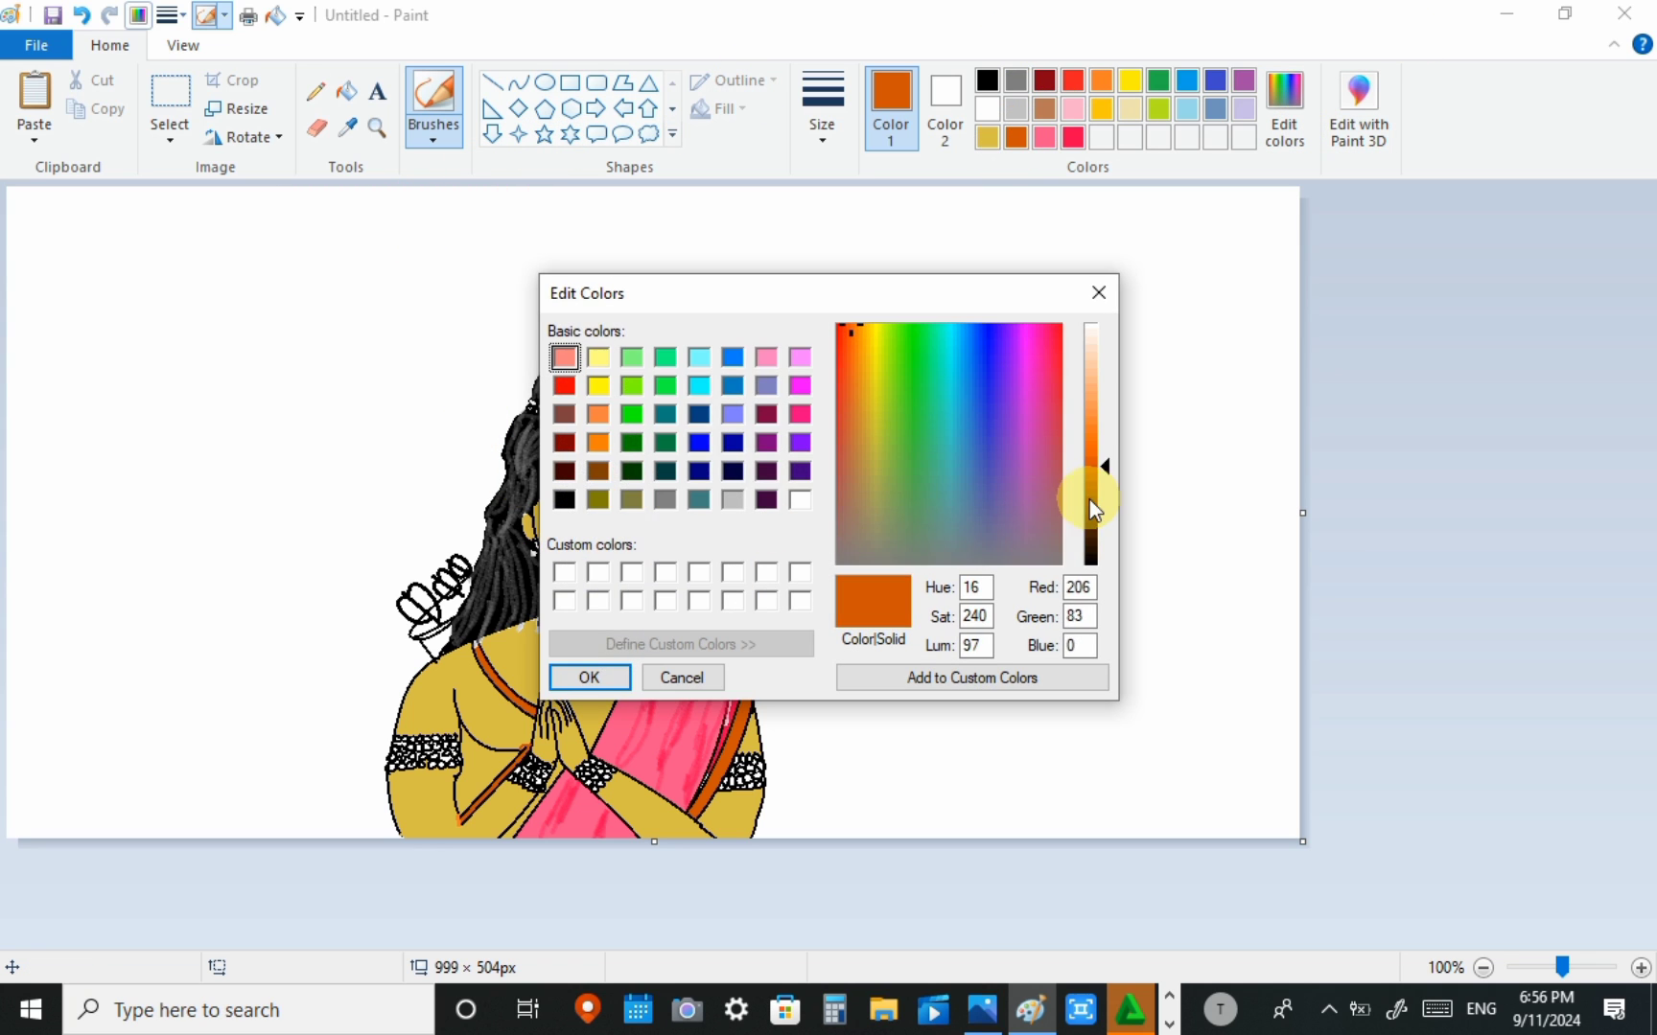
drag(1091, 479, 1093, 500)
click(588, 677)
Step: Fill the quiver with dark orange and shade it with dark brown brush strokes
click(1003, 142)
click(347, 91)
click(433, 635)
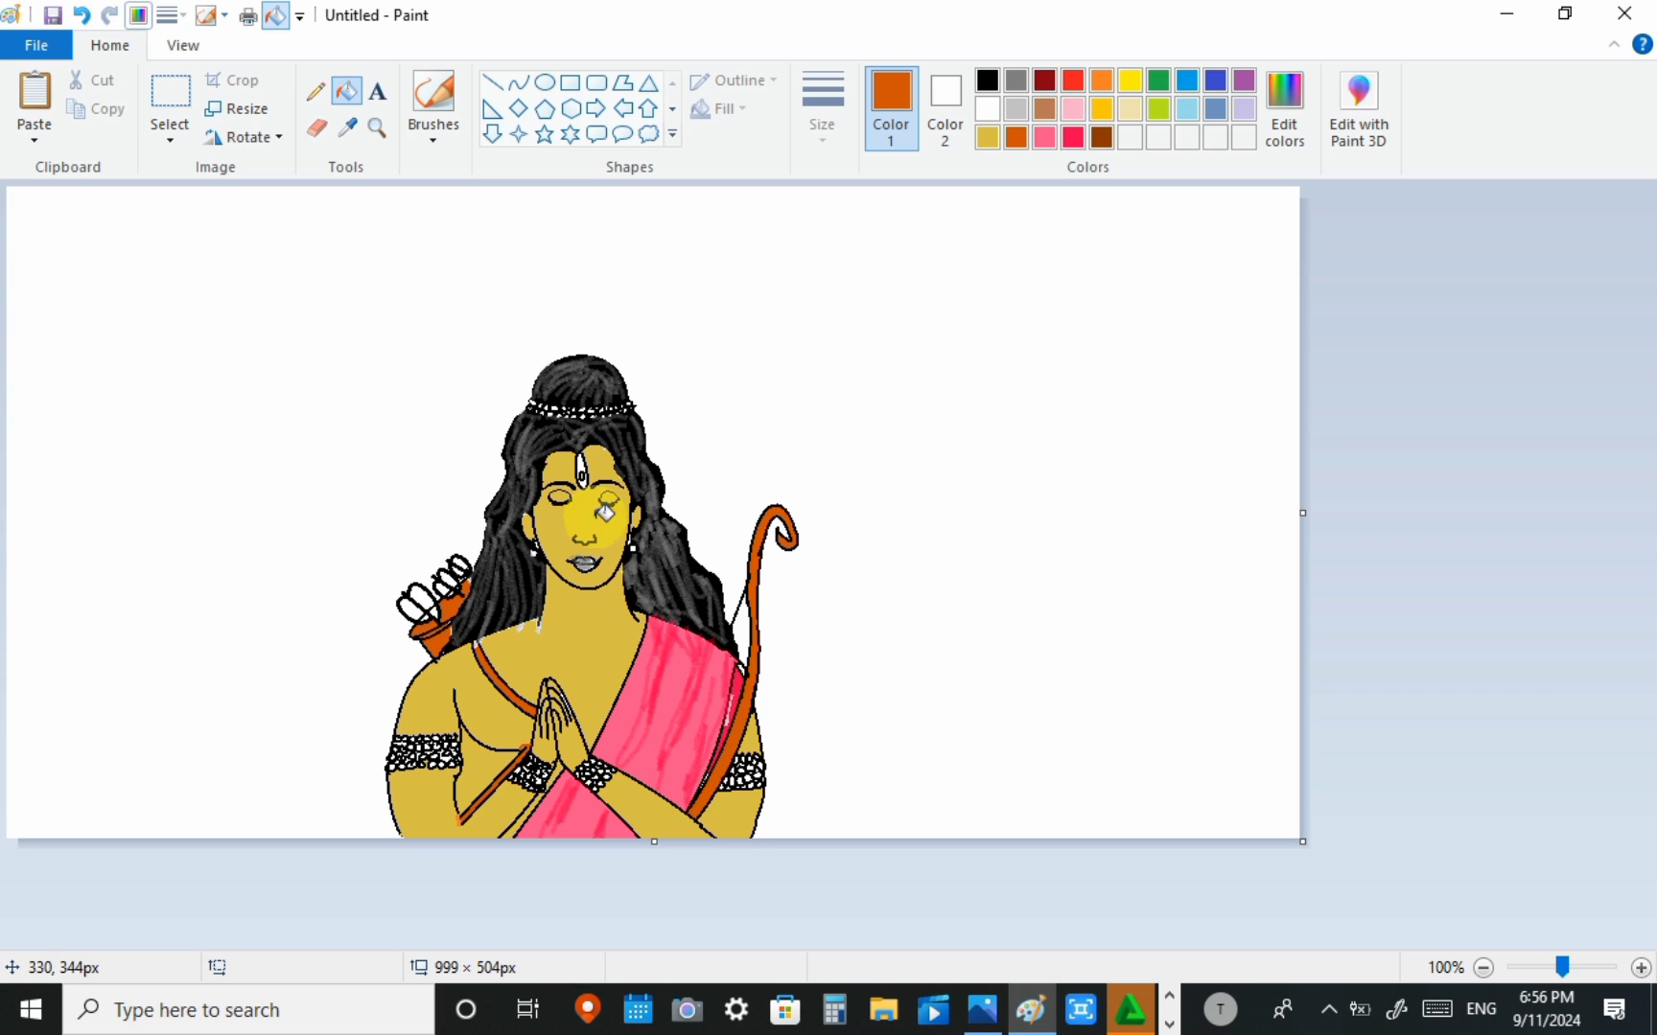
click(434, 95)
click(434, 647)
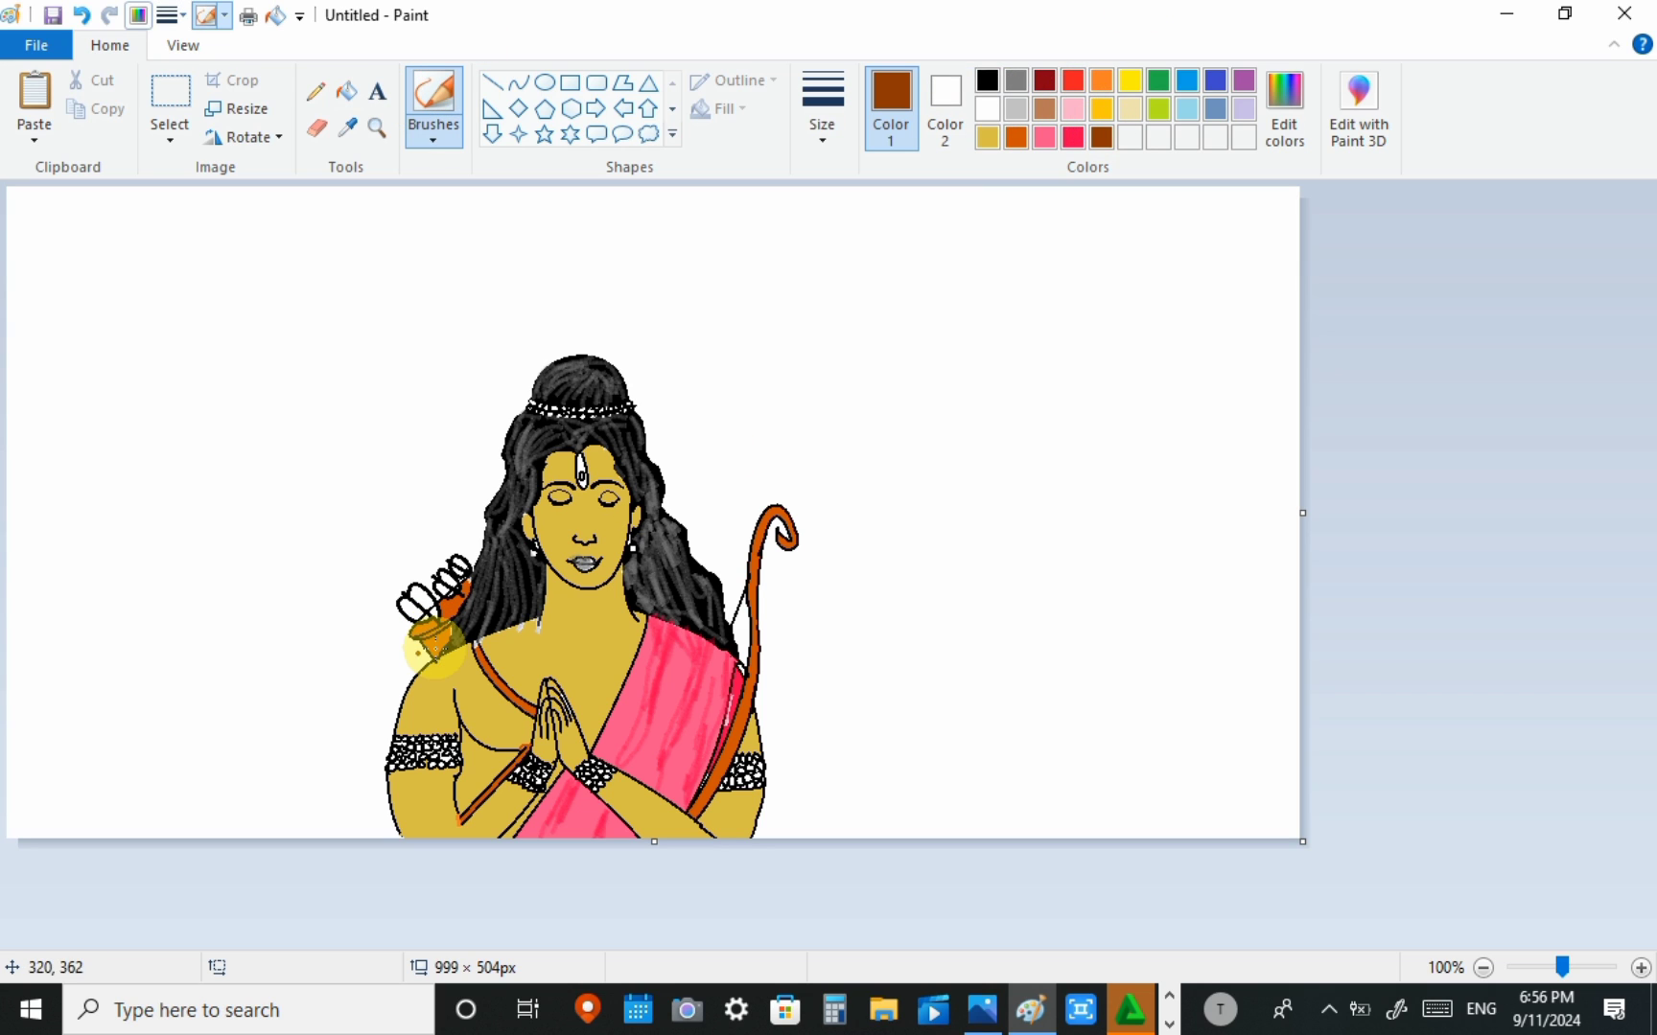
mouse_move(434, 647)
mouse_down()
mouse_move(419, 617)
mouse_move(451, 601)
mouse_move(441, 579)
mouse_up()
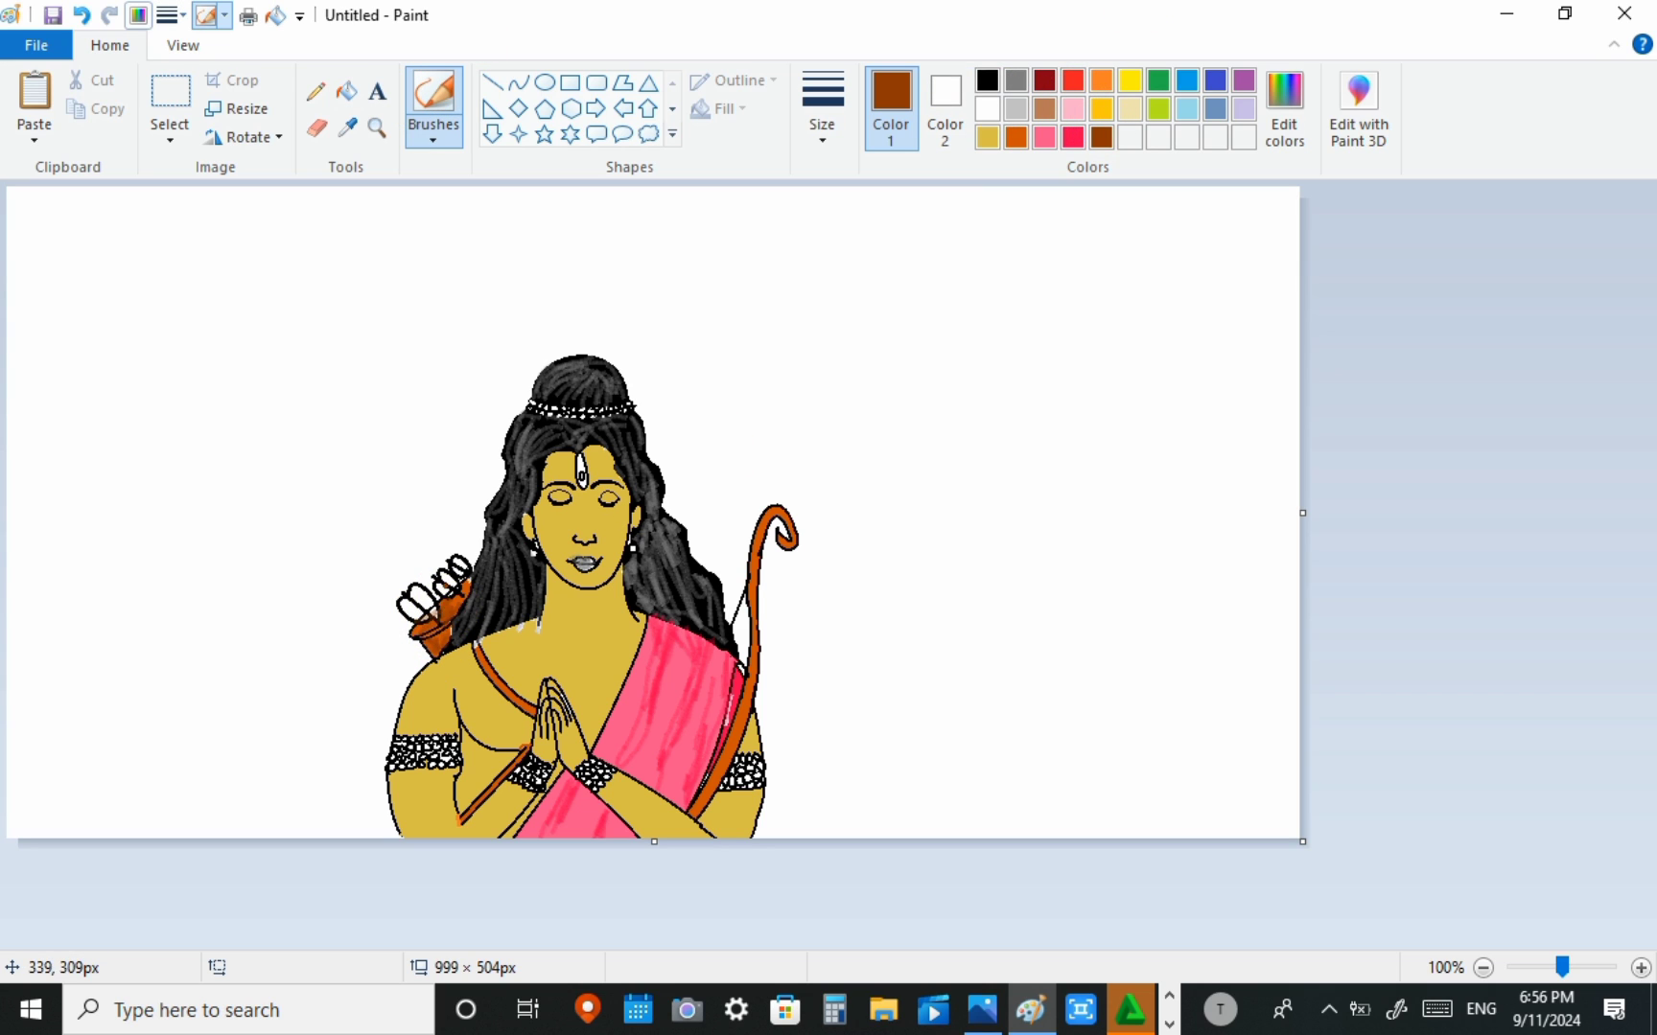
Step: Fill the arrow feathers above the quiver with dark gray
click(361, 95)
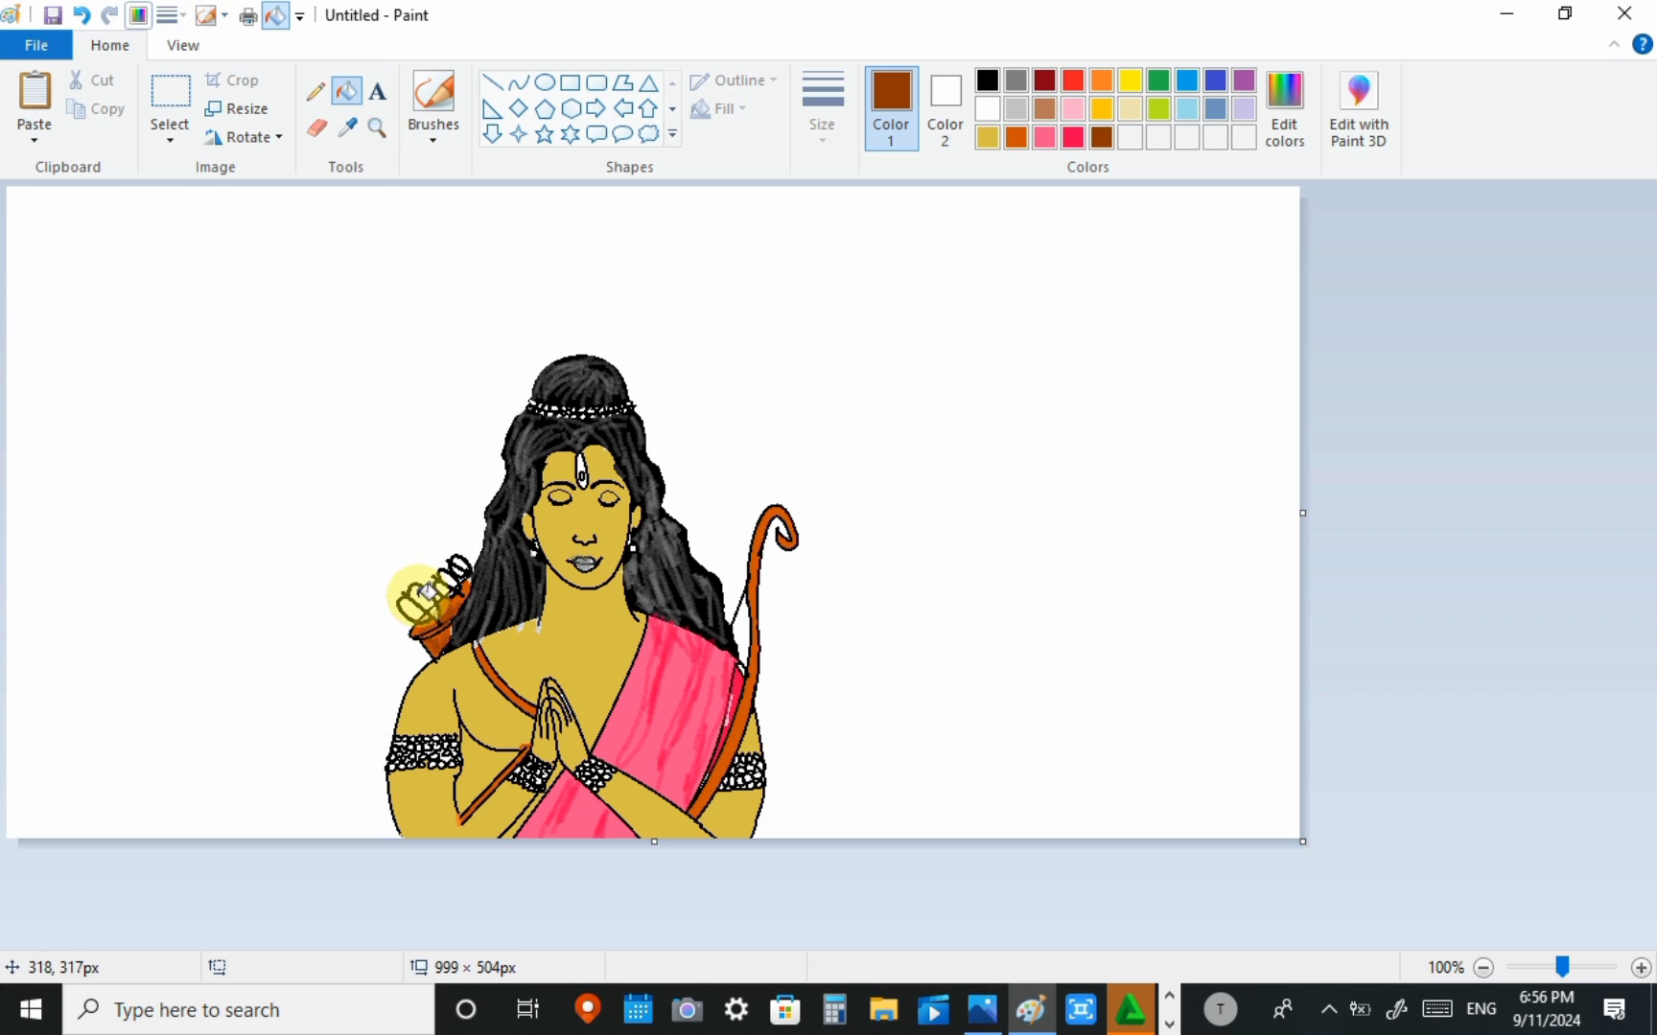
click(1015, 79)
click(419, 604)
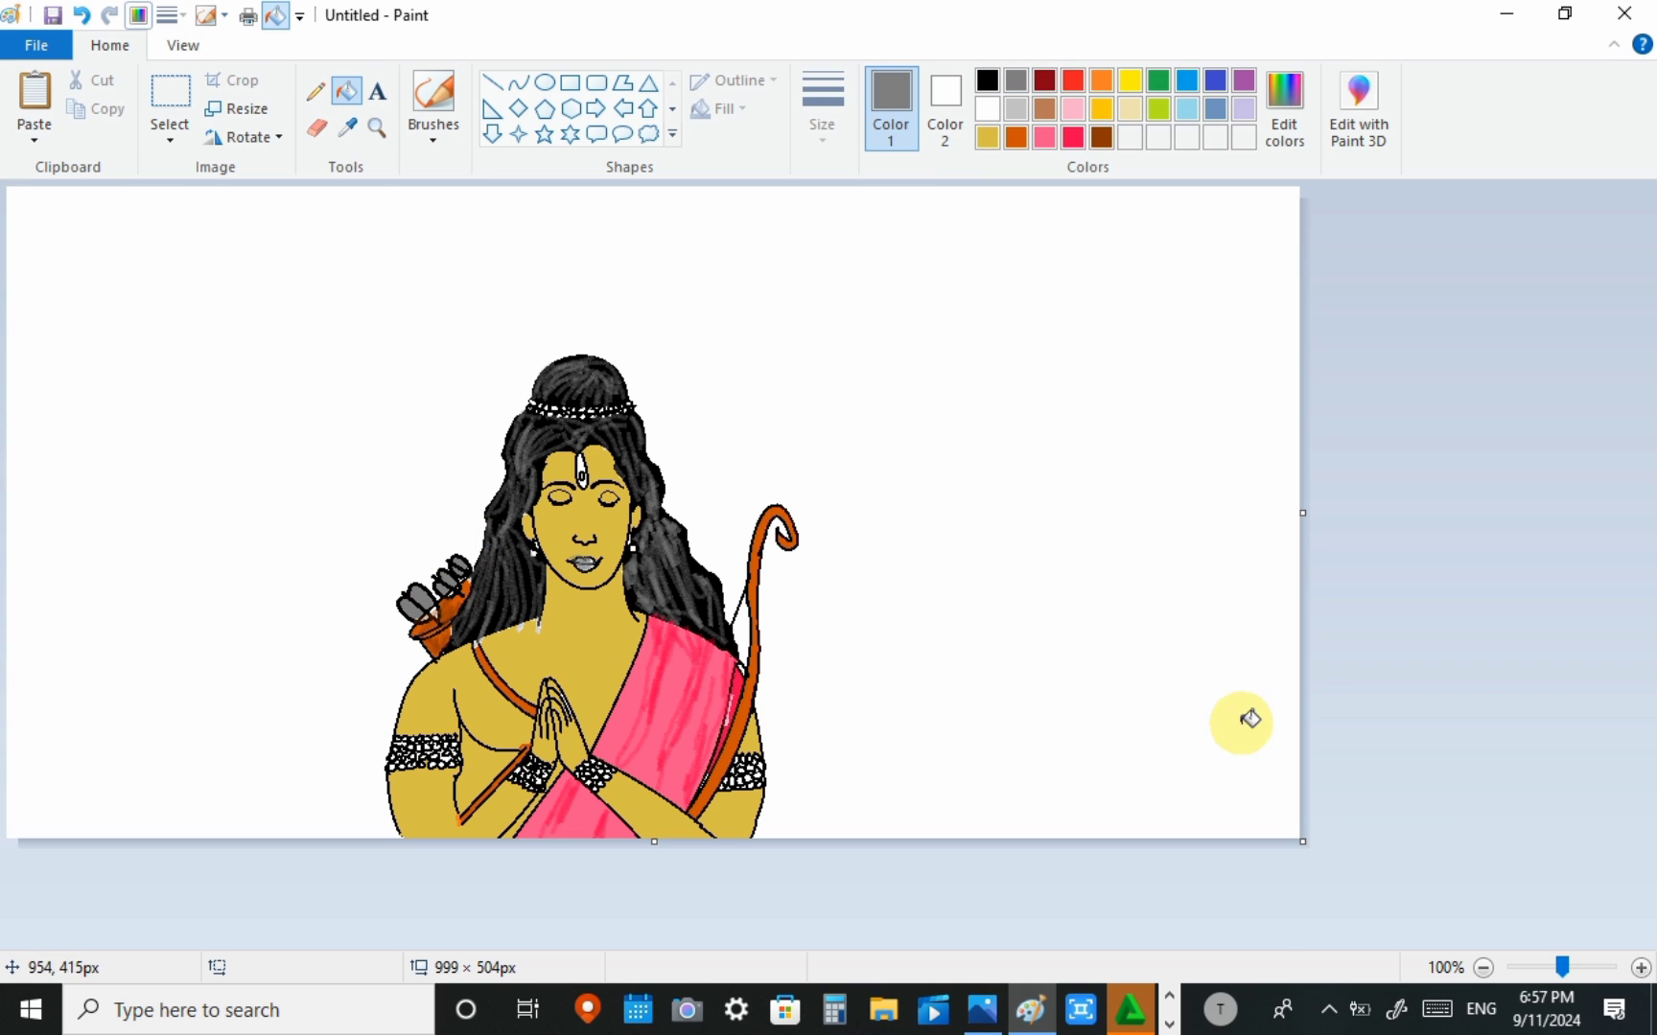
click(1320, 1014)
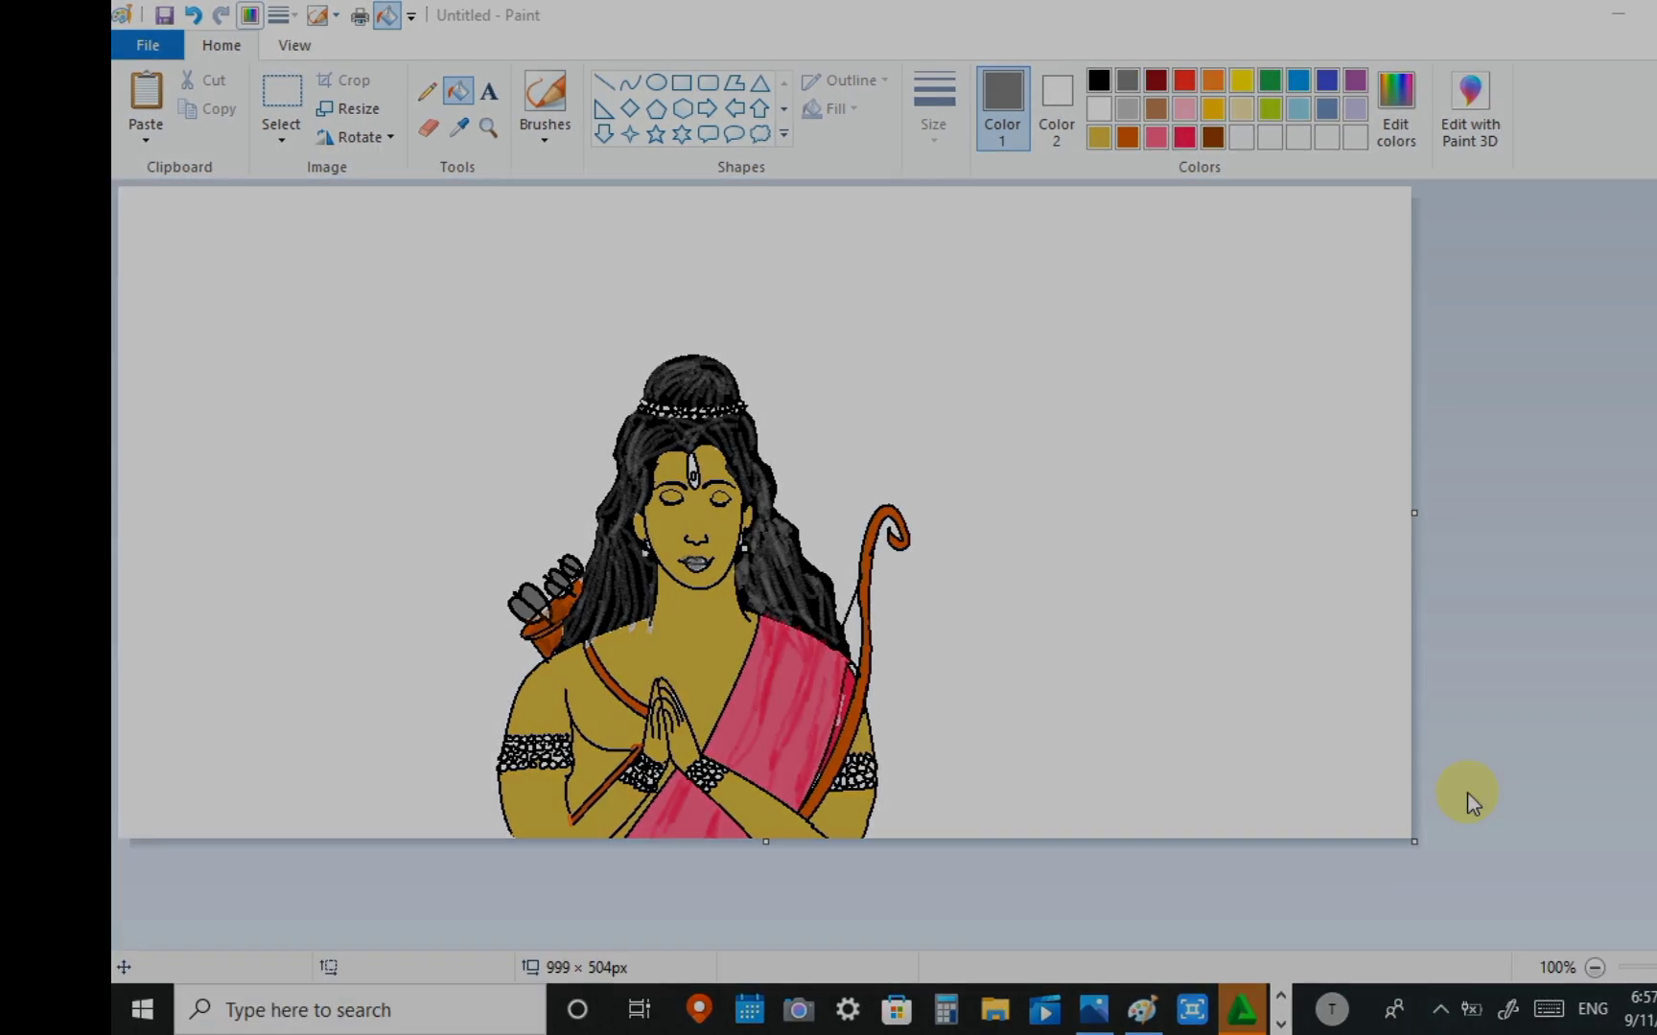